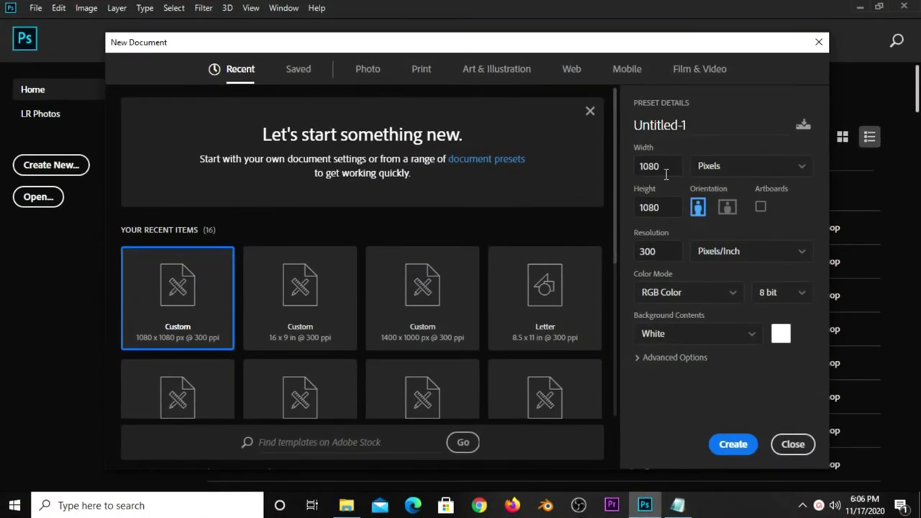
Create a new 1080×1080 px document at 300 resolution
left_click(670, 209)
left_click(673, 250)
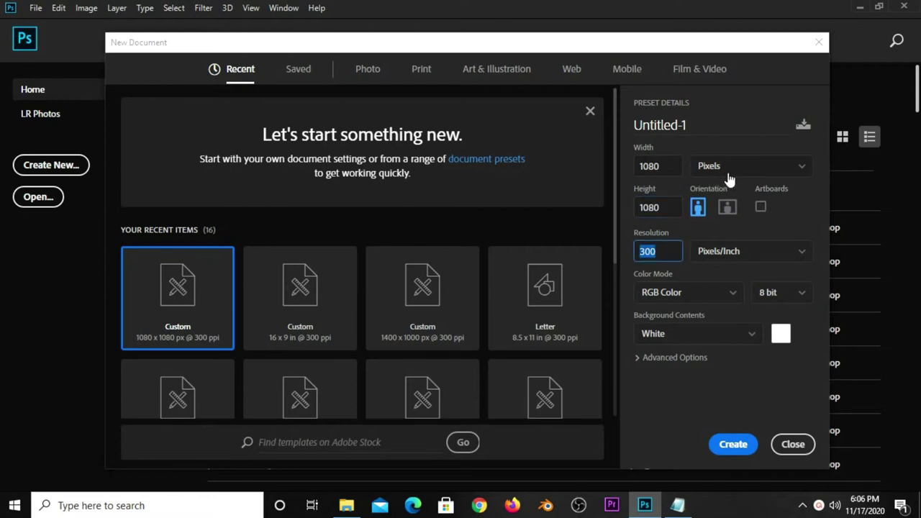
left_click(732, 444)
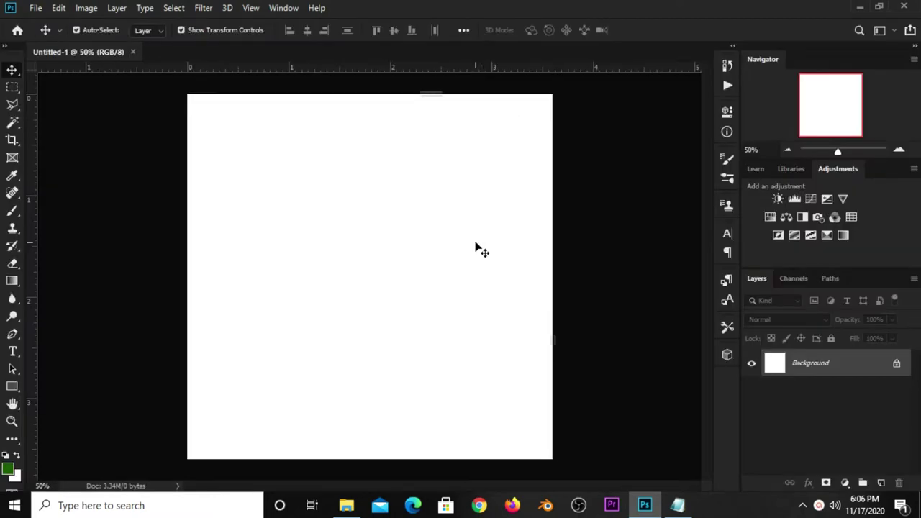
Add a Solid Color fill layer using hex 588c30 copied from the notes
left_click(846, 483)
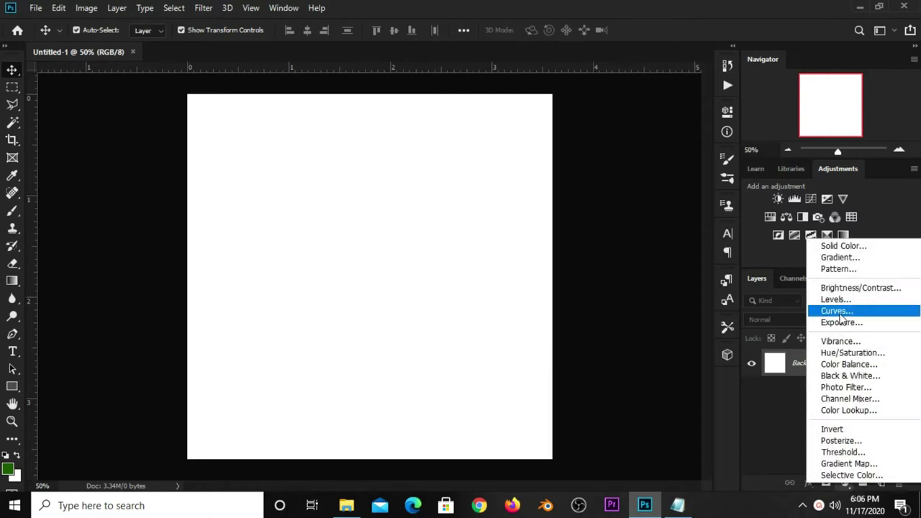
left_click(844, 245)
left_click(677, 506)
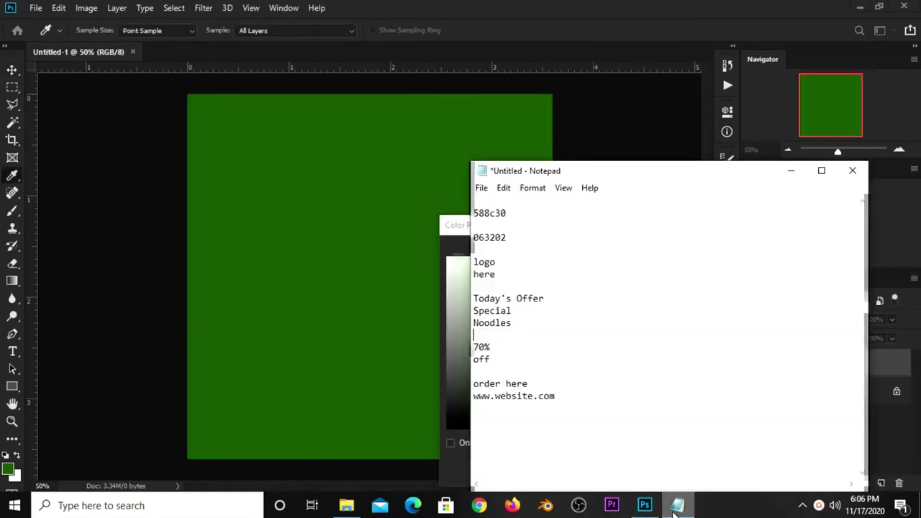
left_click_drag(515, 215, 470, 213)
right_click(486, 213)
left_click(531, 252)
left_click(619, 24)
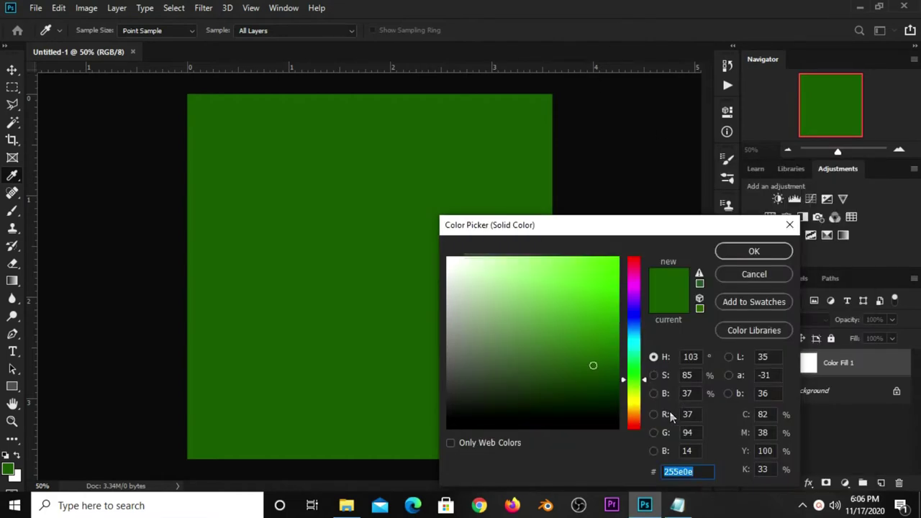
right_click(675, 477)
left_click(716, 348)
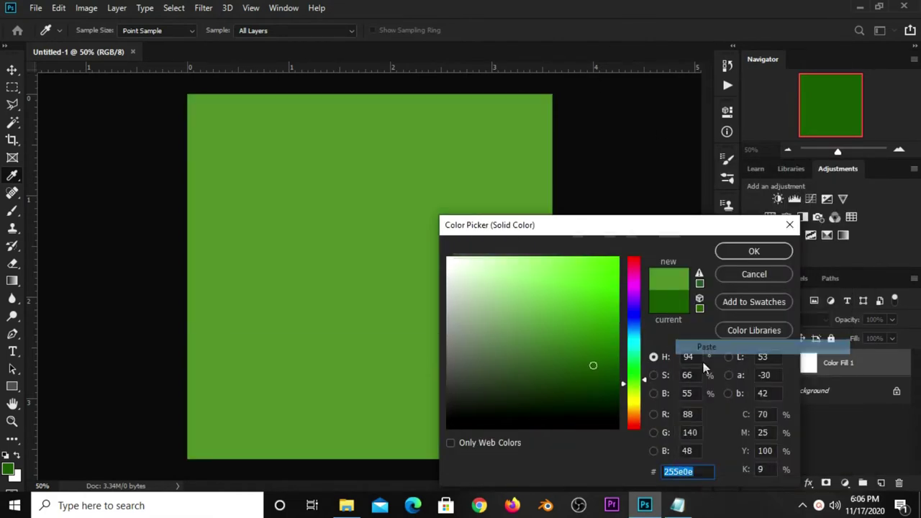
left_click_drag(689, 479, 657, 472)
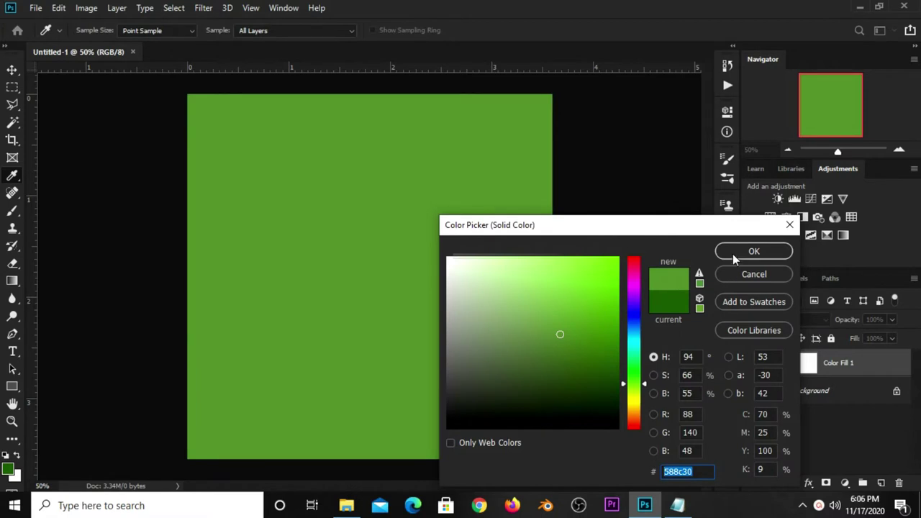
left_click(733, 254)
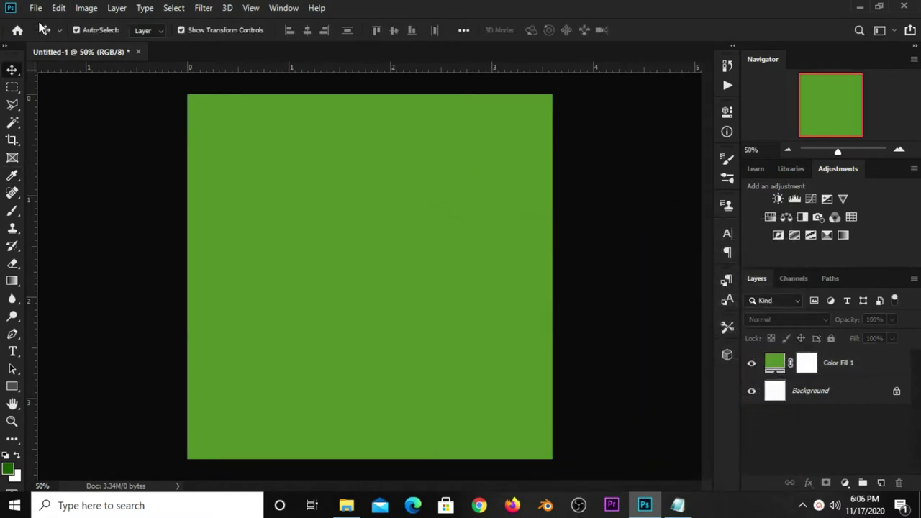
left_click(35, 8)
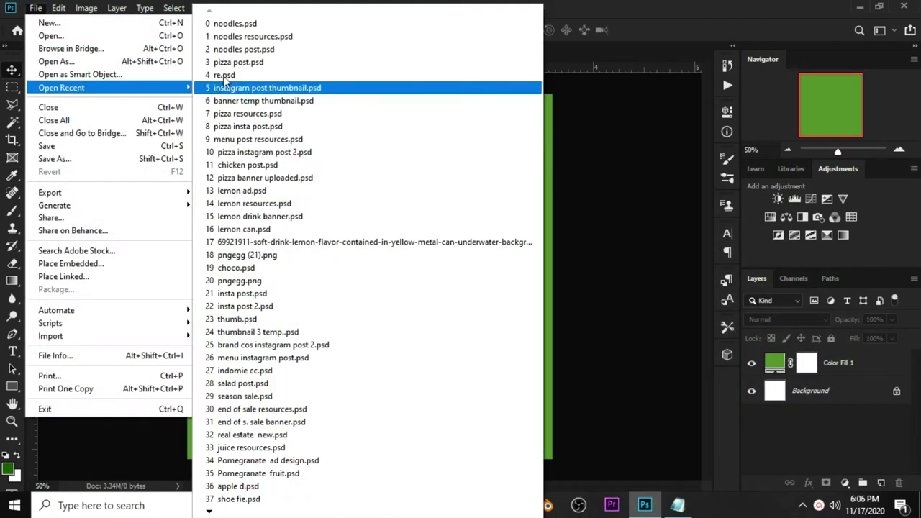
Copy the chalkboard layer from noodles resources.psd into the green post
left_click(237, 36)
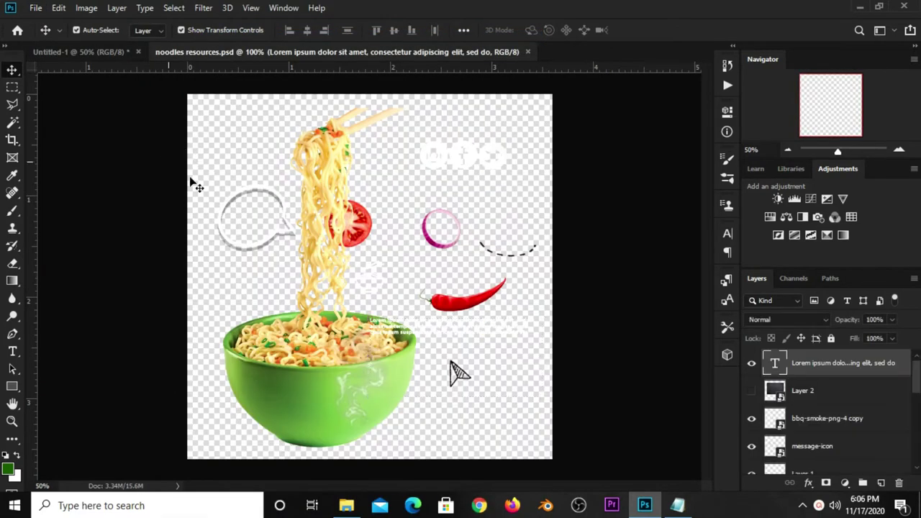
left_click(194, 185)
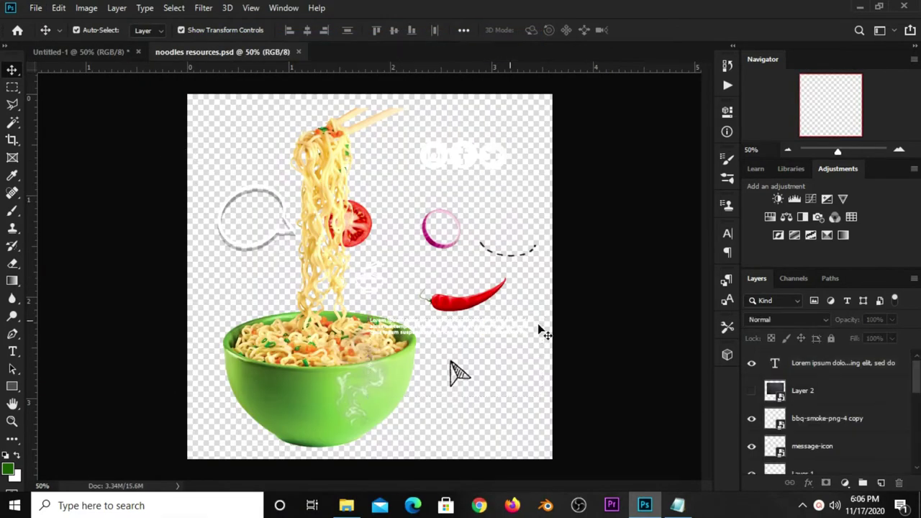
left_click(429, 247)
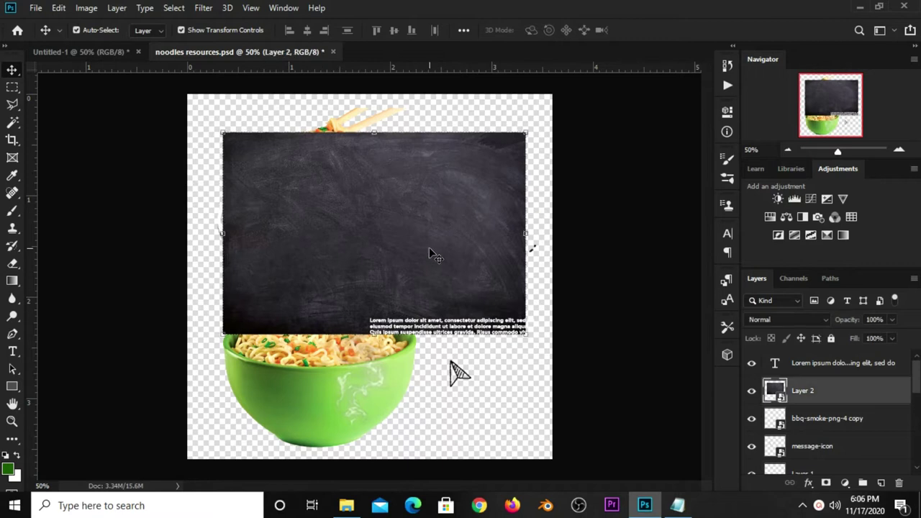
key("ctrl+c")
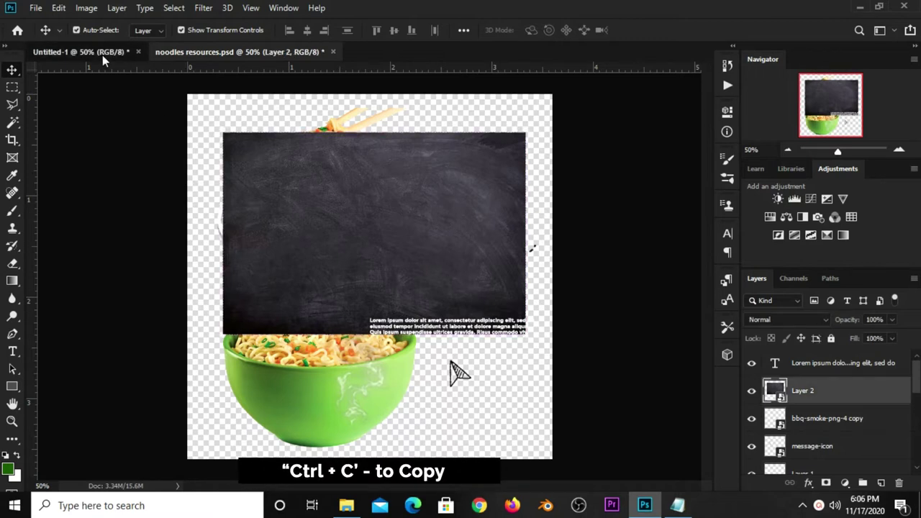
left_click(102, 53)
key("ctrl+v")
Scale the chalkboard image to cover the whole canvas at 0° rotation
left_click_drag(339, 249, 300, 172)
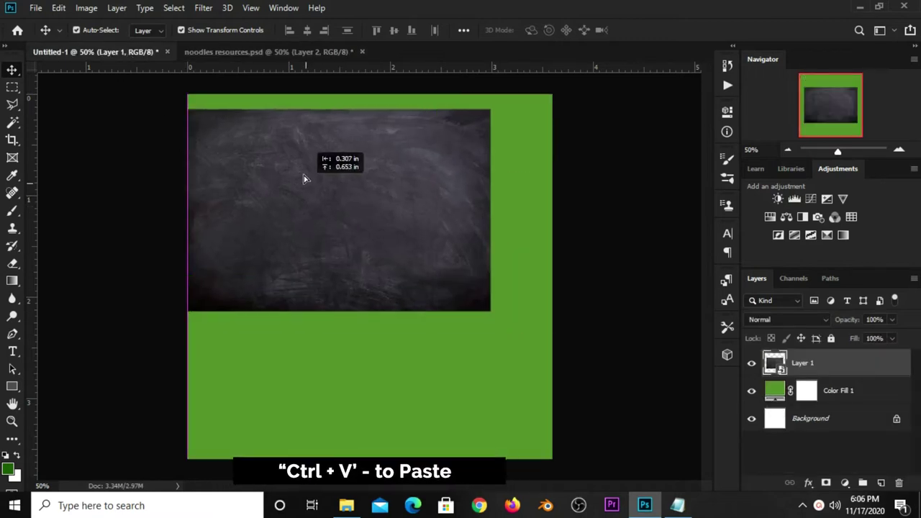
key("ctrl+t")
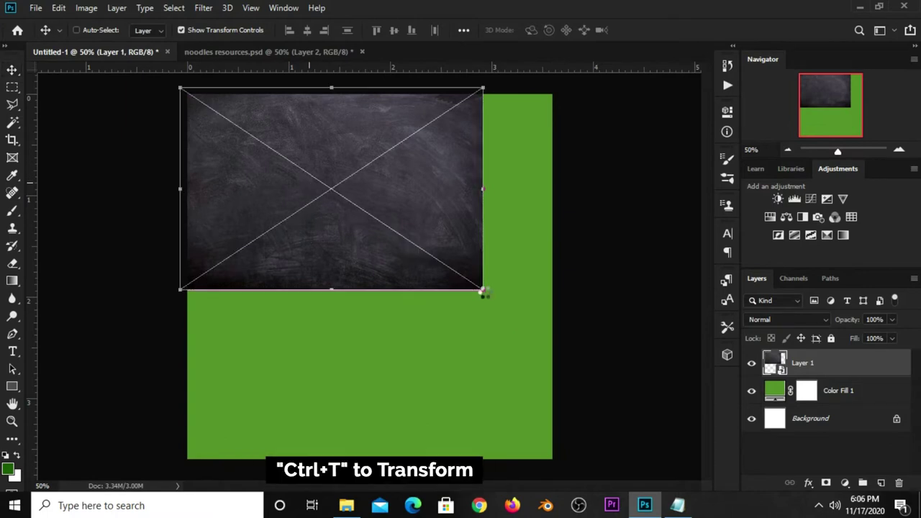
mouse_move(483, 290)
left_mouse_down()
mouse_move(543, 330)
mouse_move(656, 434)
left_mouse_up()
scroll(588, 346, "down", 1)
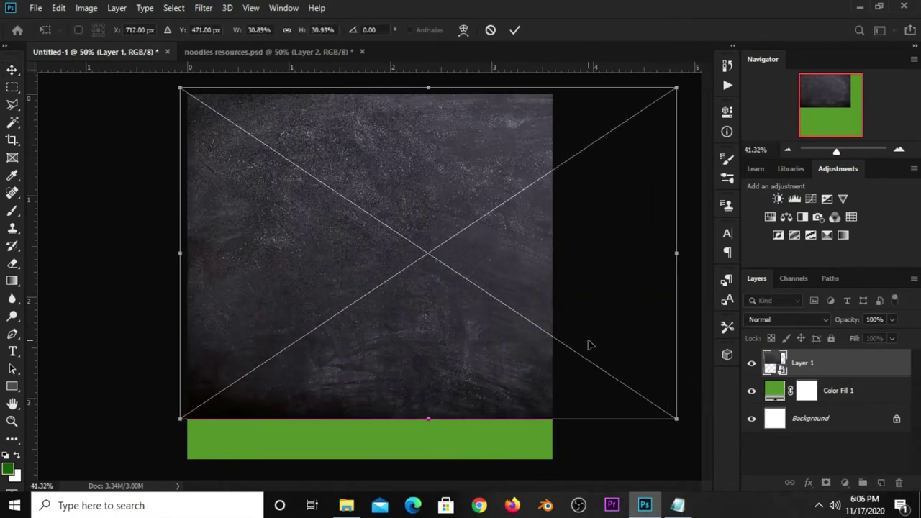
left_click_drag(622, 398, 655, 415)
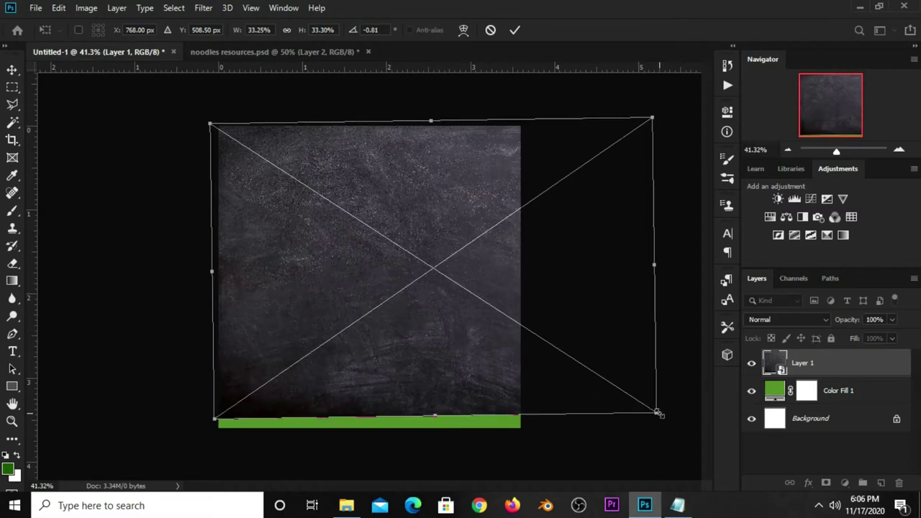
left_click_drag(658, 414, 661, 417)
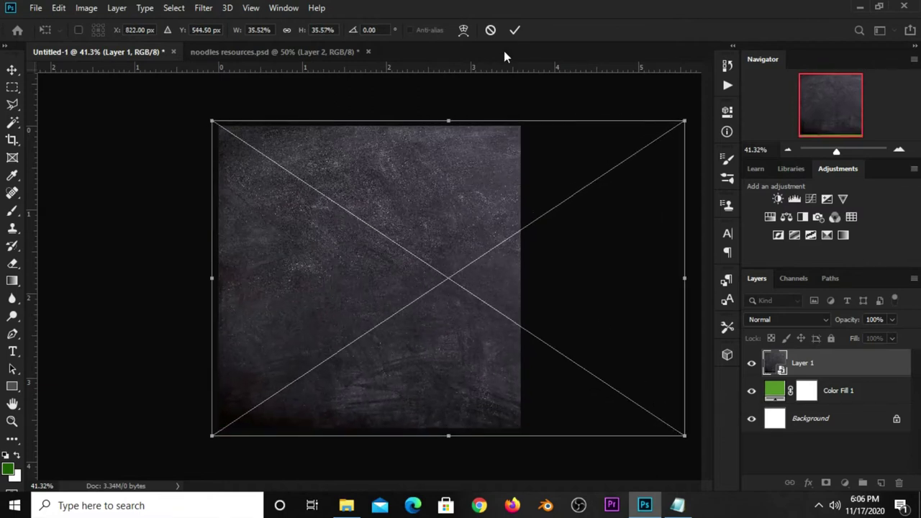
left_click(516, 30)
Blend the chalkboard layer as Soft Light at 37% opacity
left_click(467, 185)
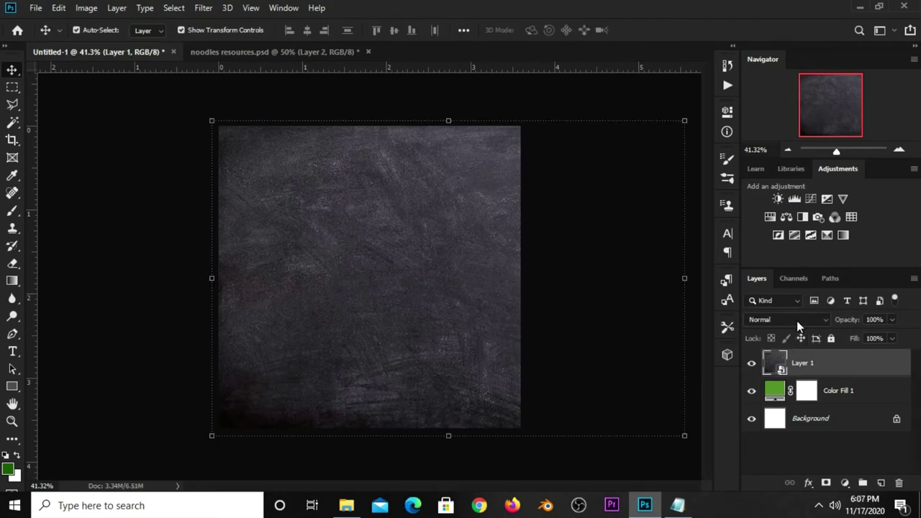
left_click(797, 320)
left_click(780, 328)
left_click(892, 320)
left_click_drag(871, 338, 865, 339)
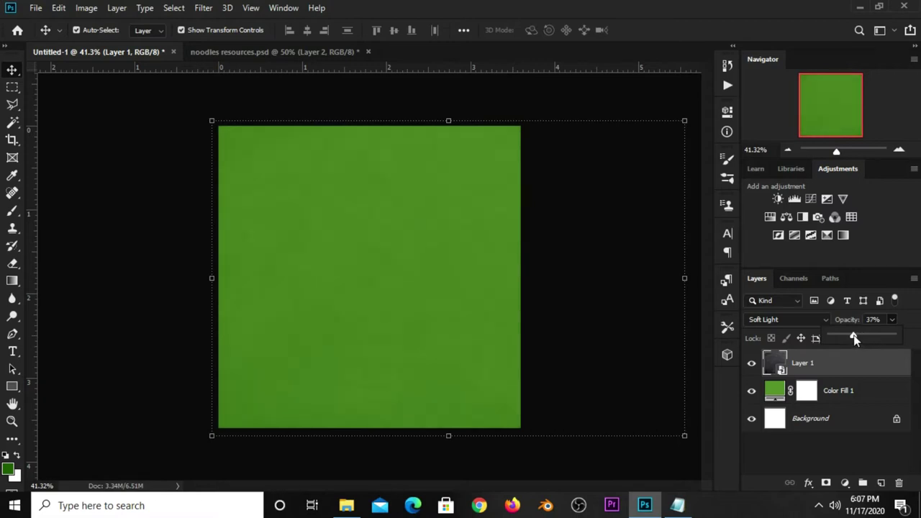
left_click(585, 267)
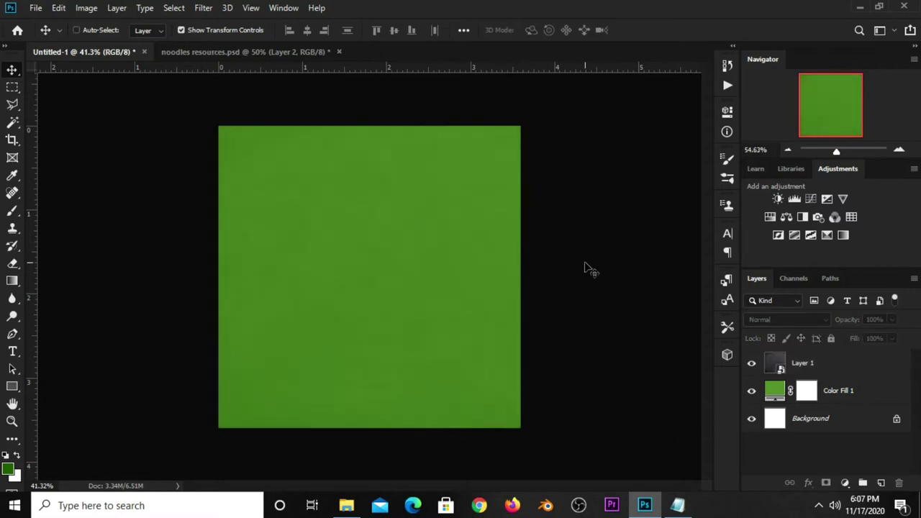
key("ctrl+plus")
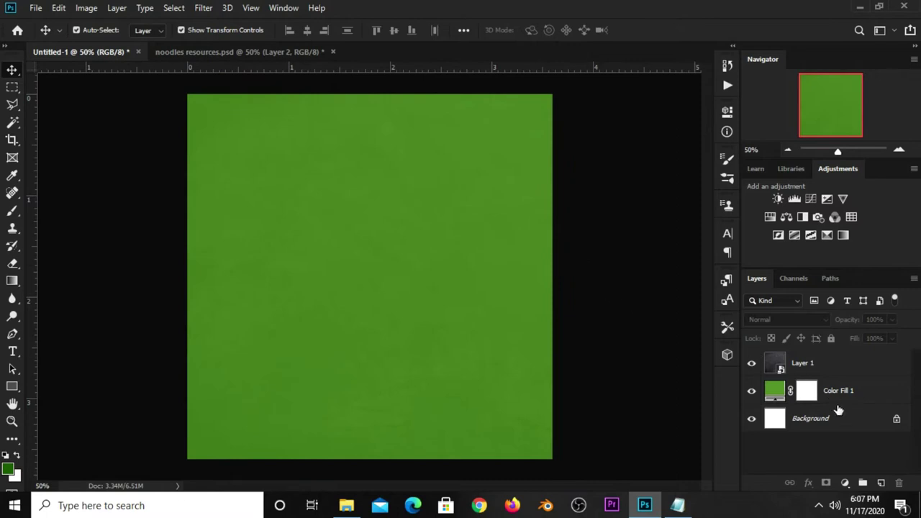
Add a new empty layer and select the Brush tool
left_click(881, 484)
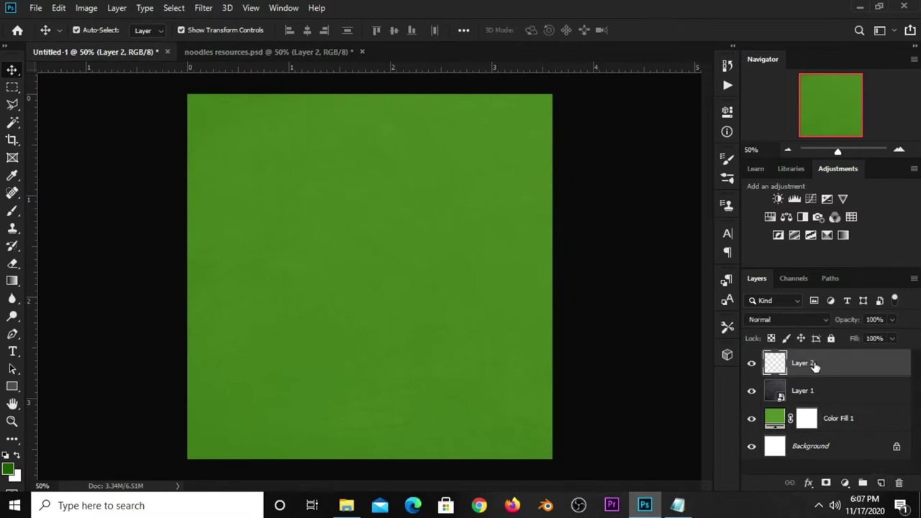
left_click(14, 211)
left_click(64, 211)
left_click(90, 32)
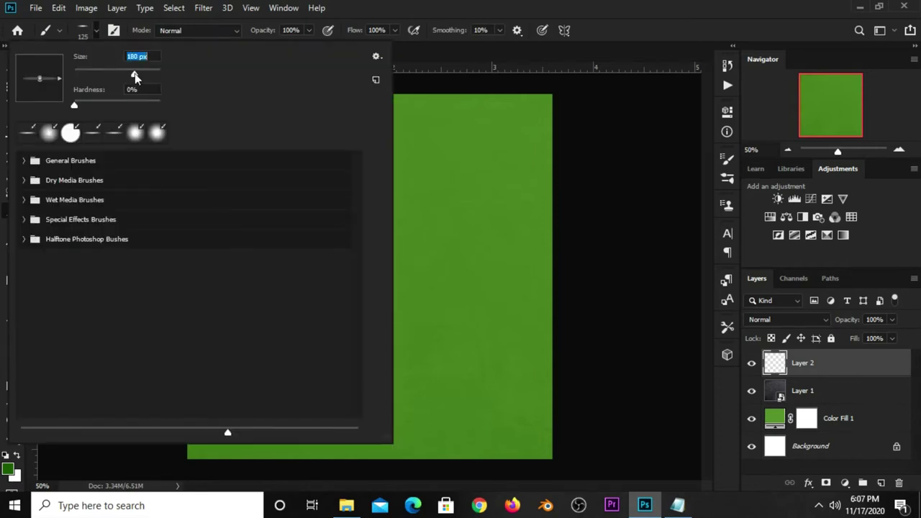
left_click(628, 41)
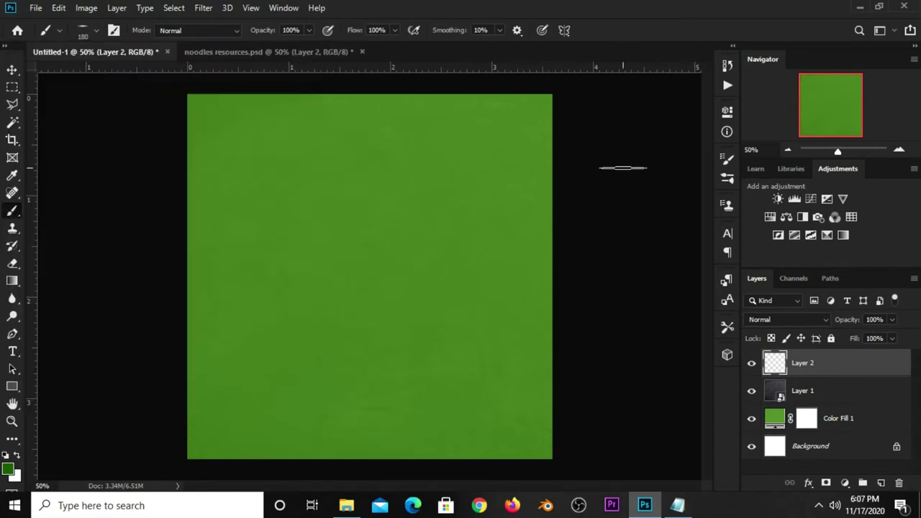
Paint a large white brush dab at 100% roundness at the canvas centre
left_click(729, 161)
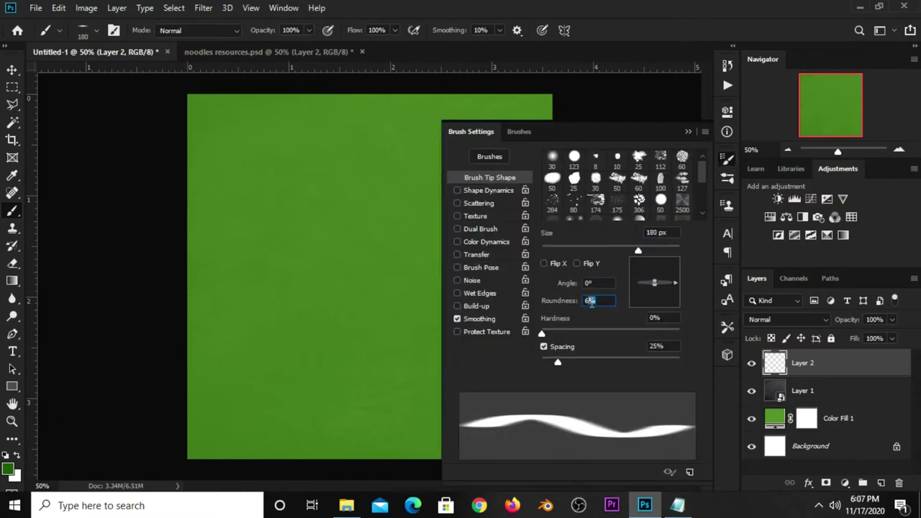
type("100")
key("Return")
left_click(689, 132)
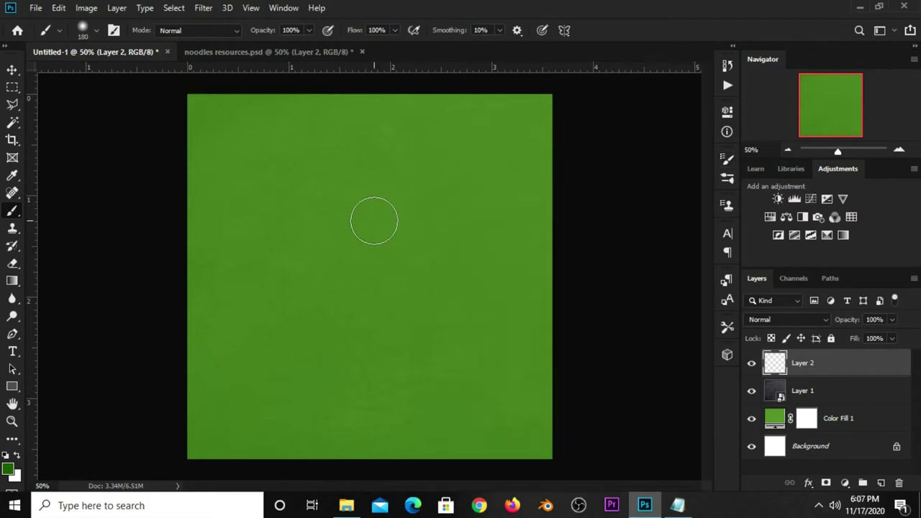
key("bracketright")
key("bracketright")
key("bracketright")
key("bracketright")
key("bracketright")
key("bracketright")
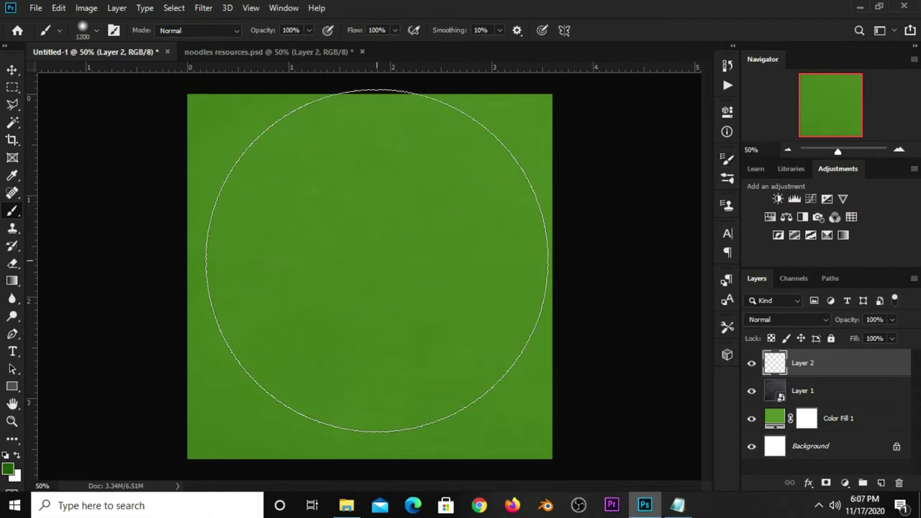
left_click(17, 456)
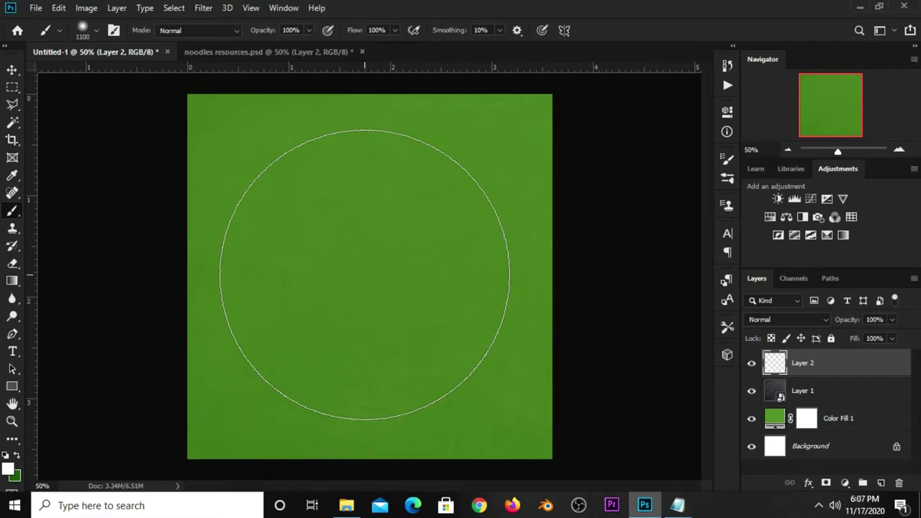
left_click(364, 275)
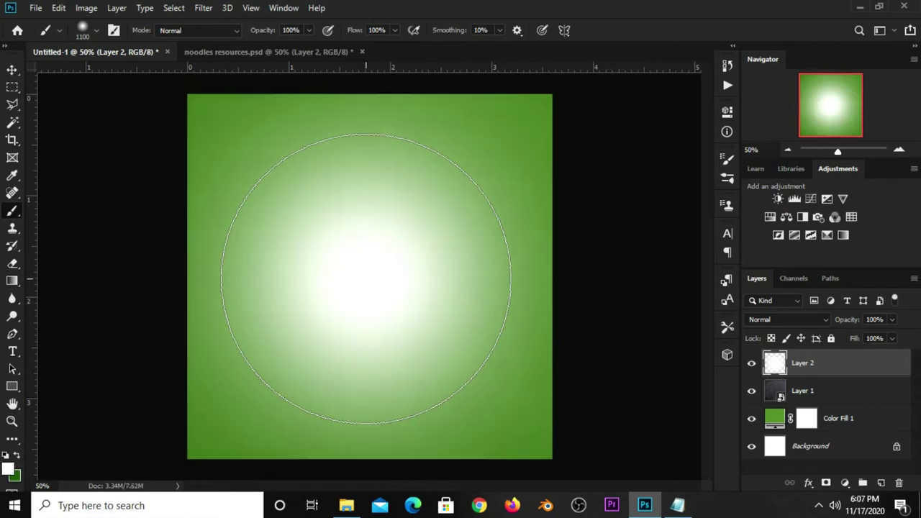
Blend the white glow layer as Soft Light at about 66% opacity
left_click(11, 70)
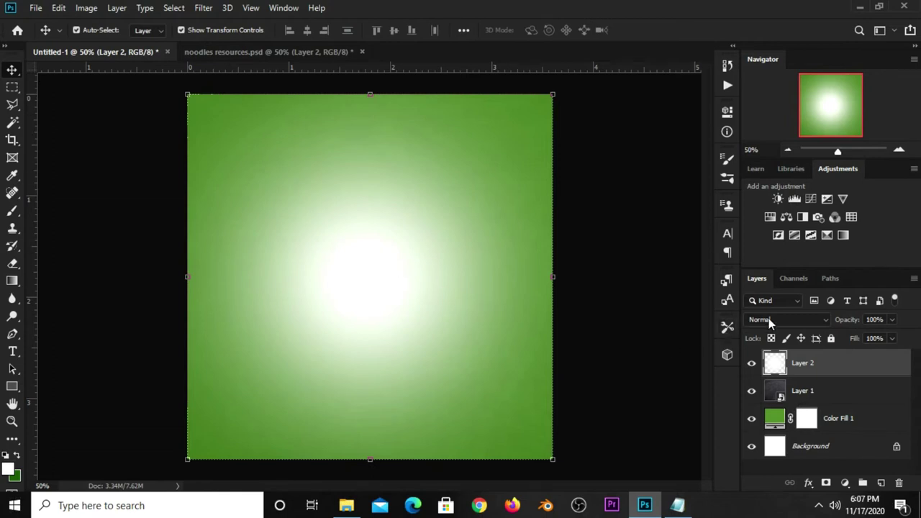
left_click(768, 321)
left_click(772, 328)
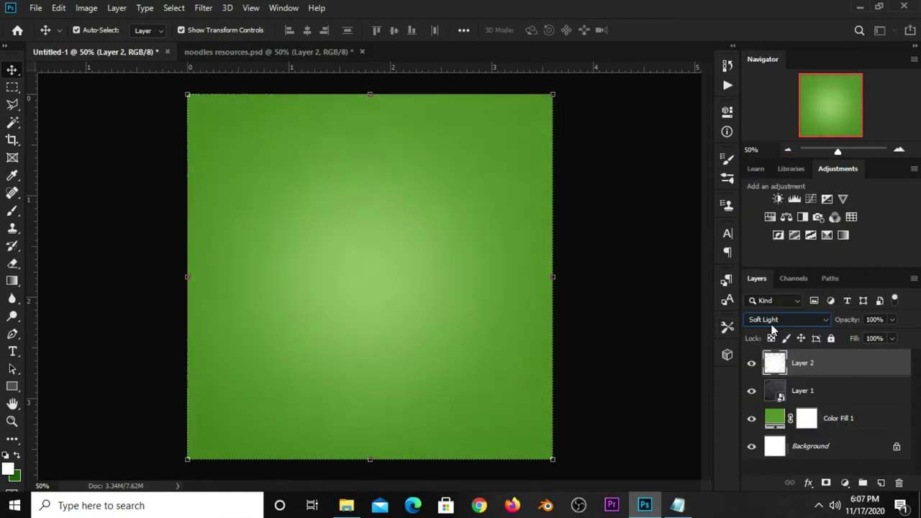
left_click(892, 320)
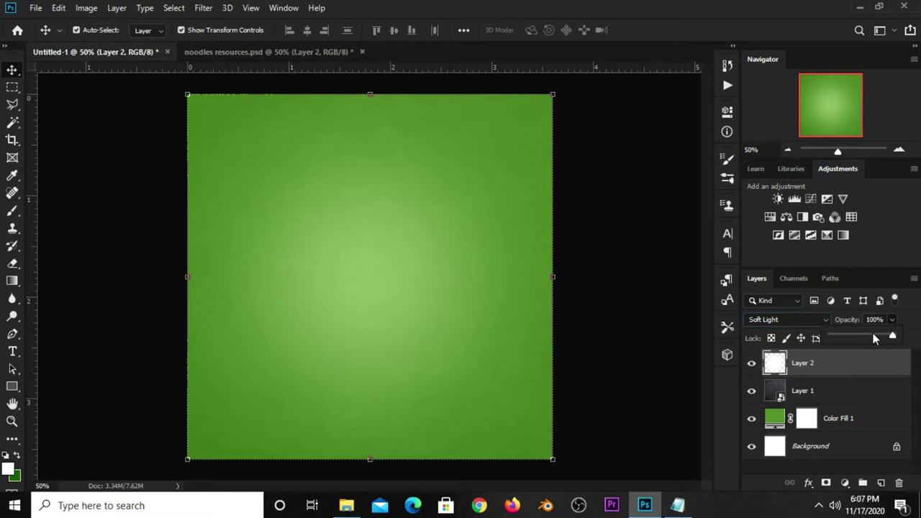
left_click_drag(875, 338, 871, 338)
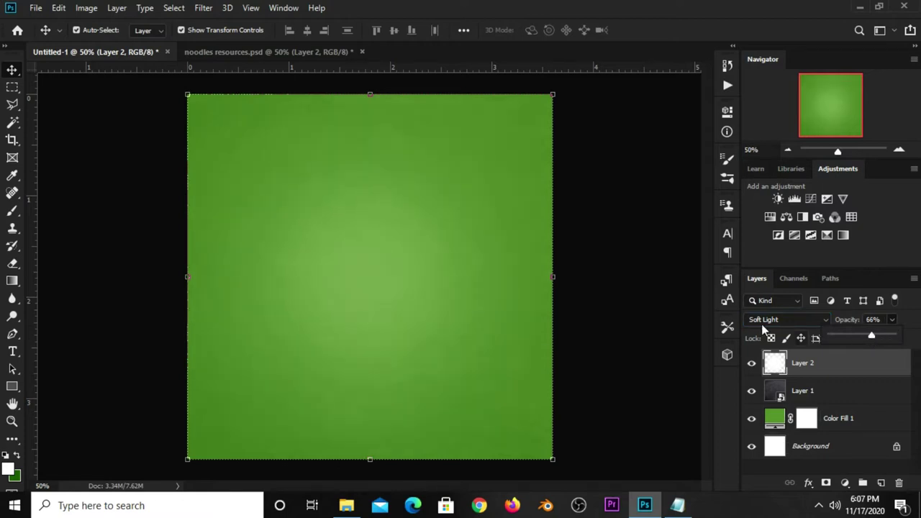
left_click(580, 290)
left_click(752, 363)
left_click(751, 365)
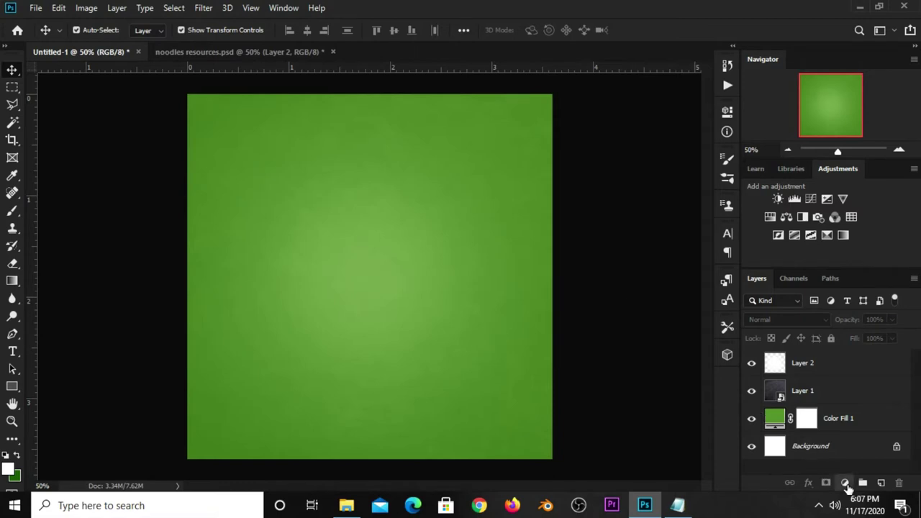
Add an Exposure adjustment layer with gamma correction lowered to 0.73
left_click(846, 483)
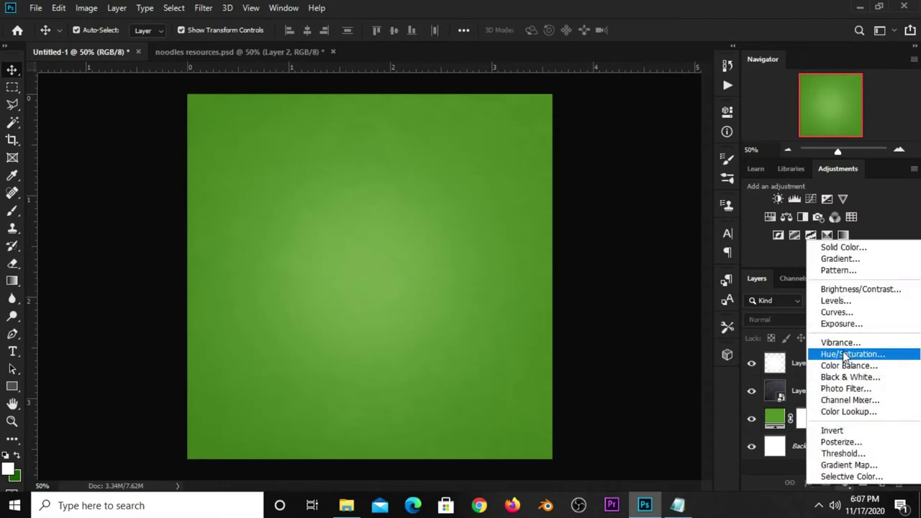
left_click(842, 324)
left_click_drag(617, 231, 626, 239)
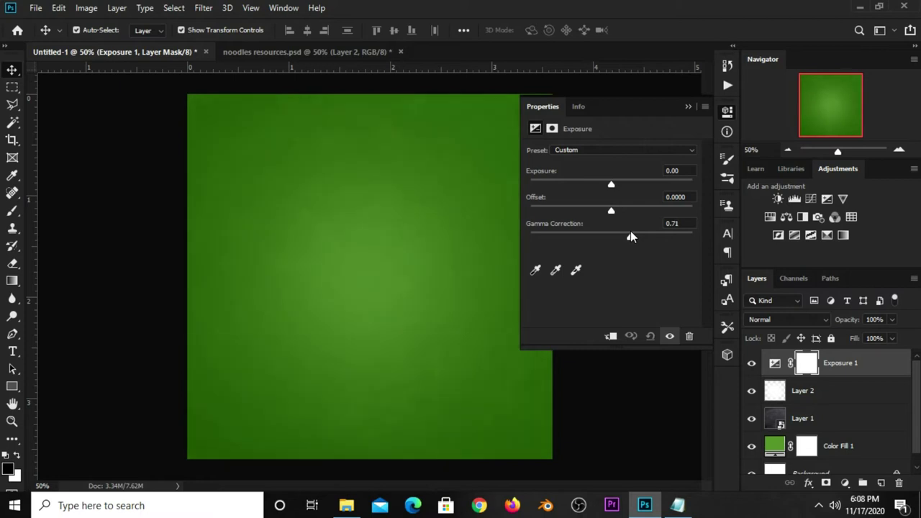
left_click_drag(629, 232, 626, 228)
left_click(688, 108)
left_click(752, 363)
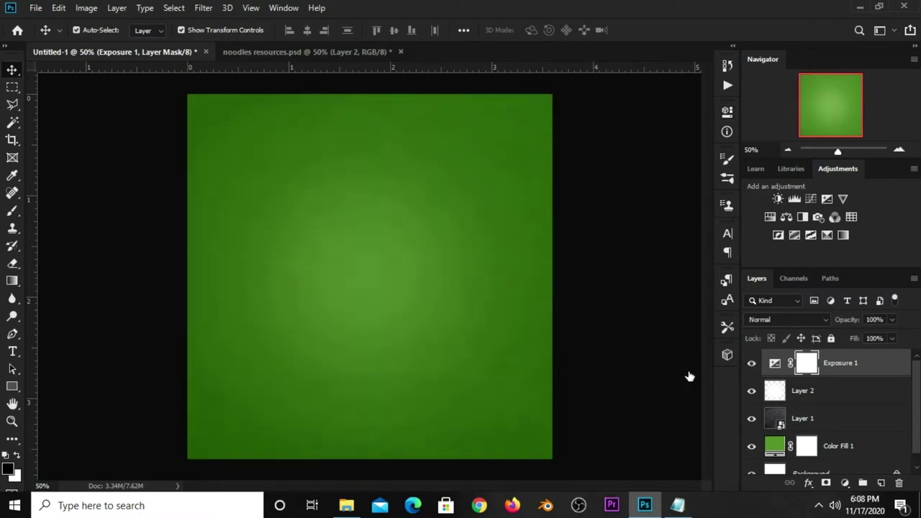
left_click(638, 298)
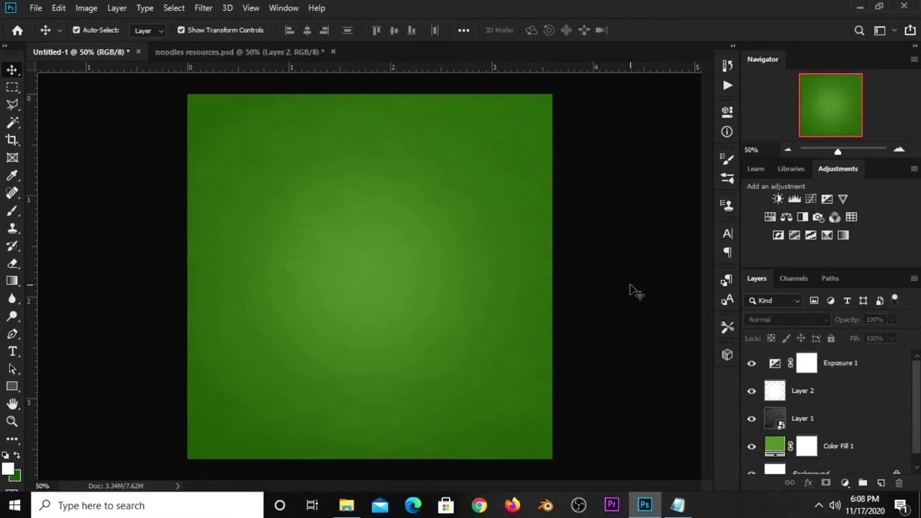
Hide the chalkboard in noodles resources.psd and drag the logo into Untitled-1
left_click(253, 55)
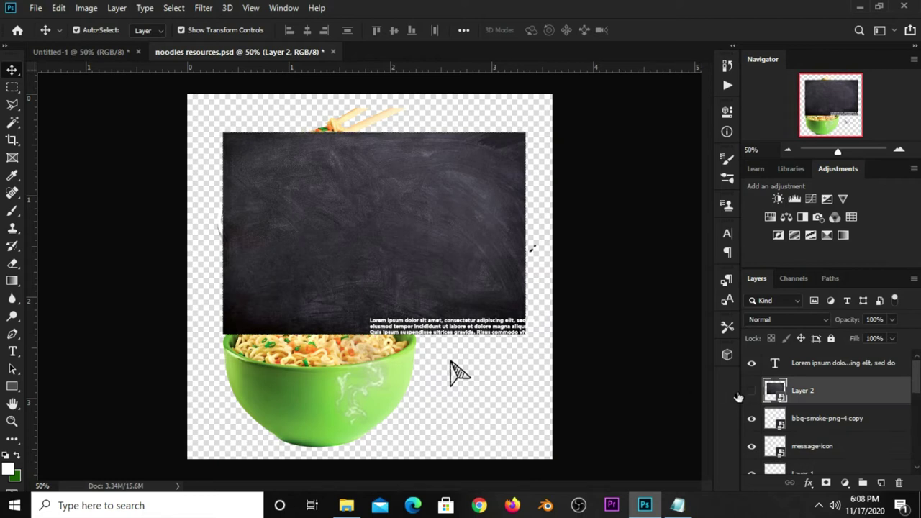
left_click(752, 390)
left_click(638, 282)
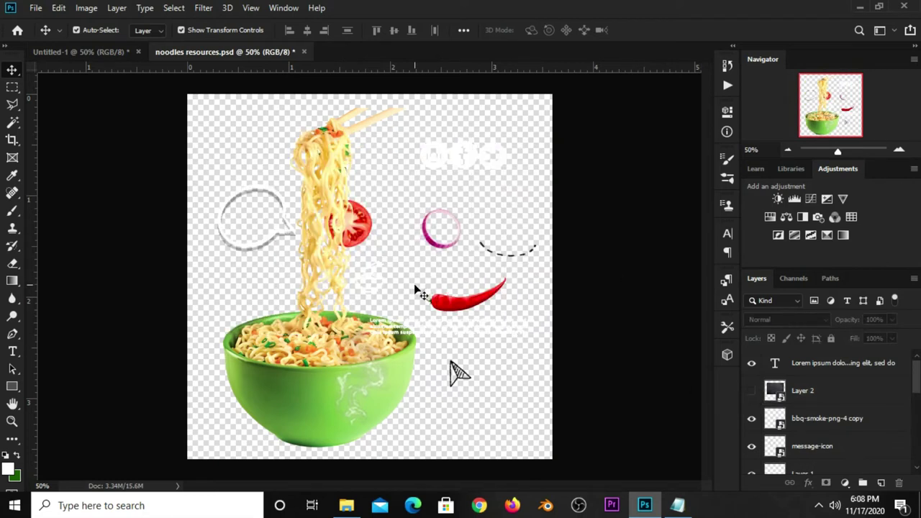
left_click(373, 277)
left_click_drag(374, 278, 107, 74)
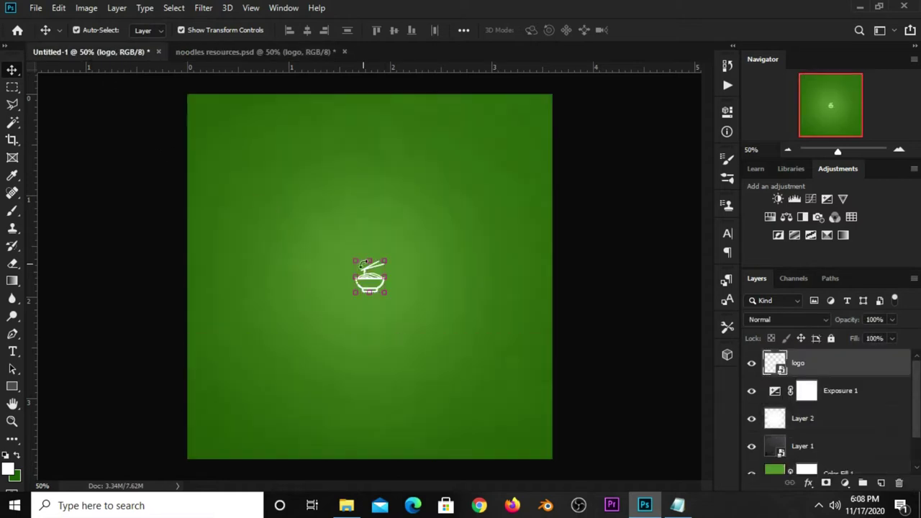
Move the logo to the post's top-left corner and select 'logo here' in the notes
key("ctrl+t")
left_click_drag(364, 270, 225, 137)
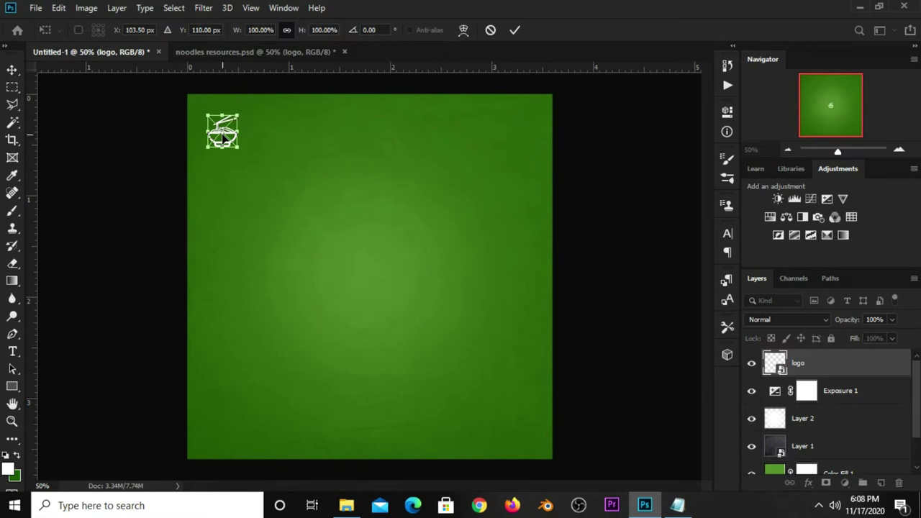
key("Return")
left_click(166, 144)
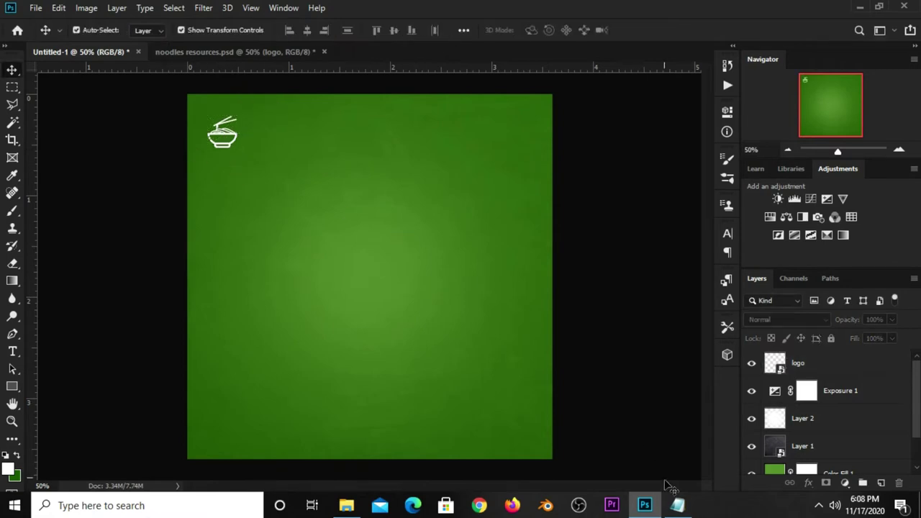
left_click(677, 505)
left_click_drag(502, 274, 475, 263)
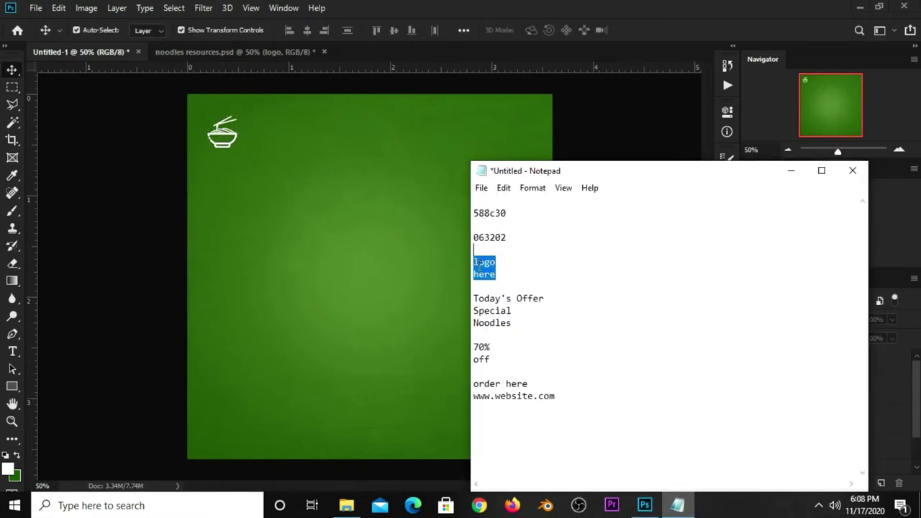
Paste the copied 'logo here' text as a new text layer below the logo
right_click(482, 263)
left_click(527, 303)
left_click(152, 175)
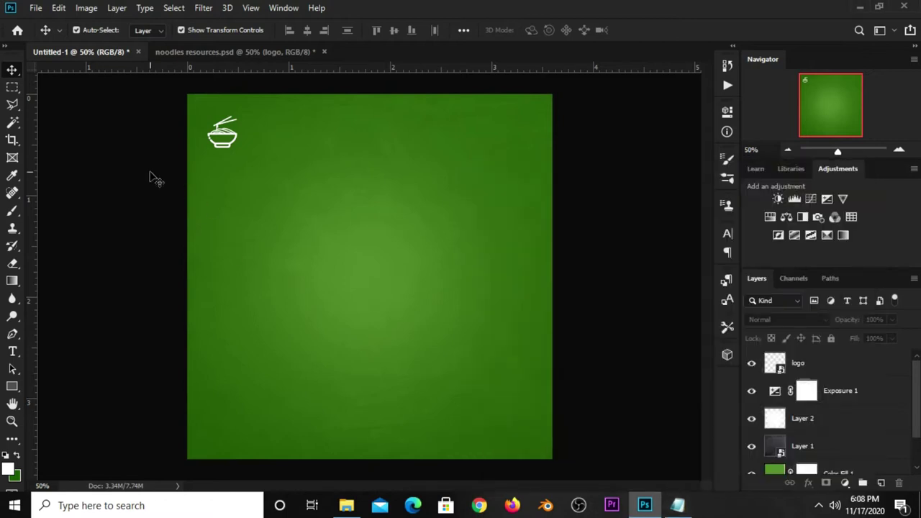
left_click(13, 352)
left_click(57, 351)
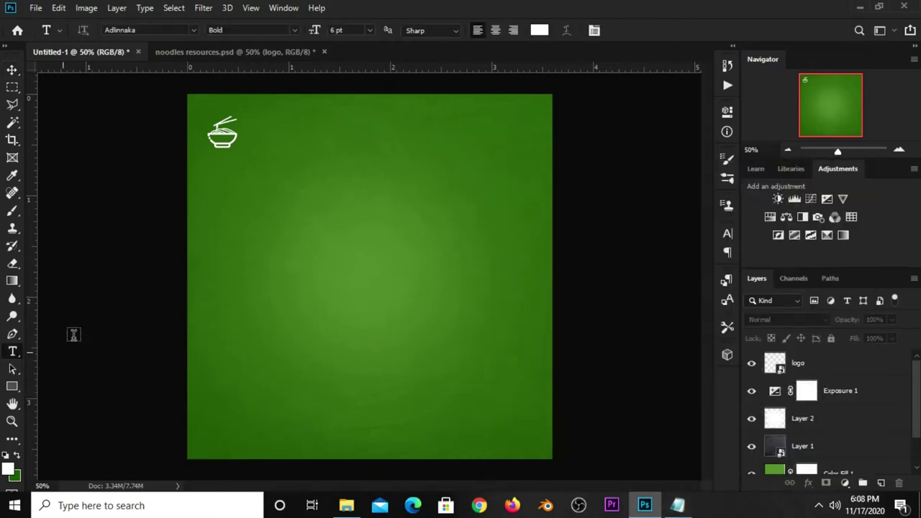
left_click(229, 189)
key("ctrl+v")
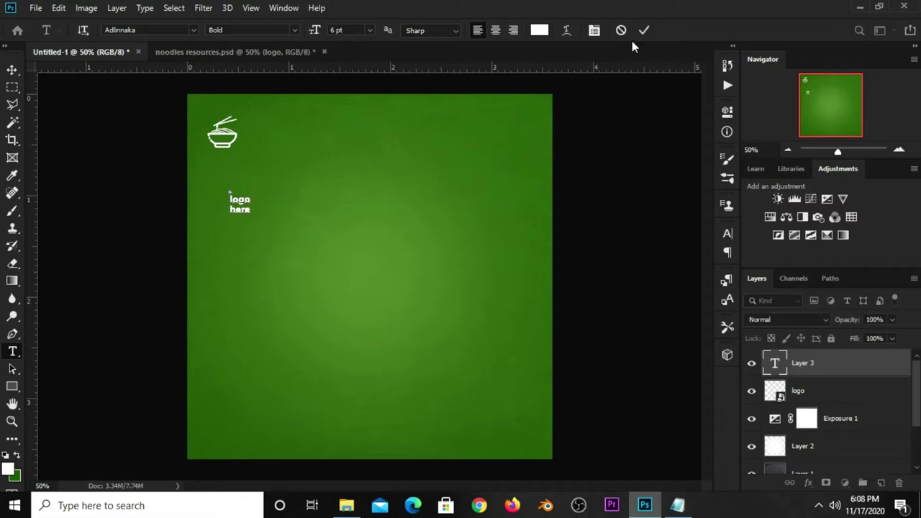
left_click(644, 30)
Make the text All Caps, shrink it and place it under the bowl
key("v")
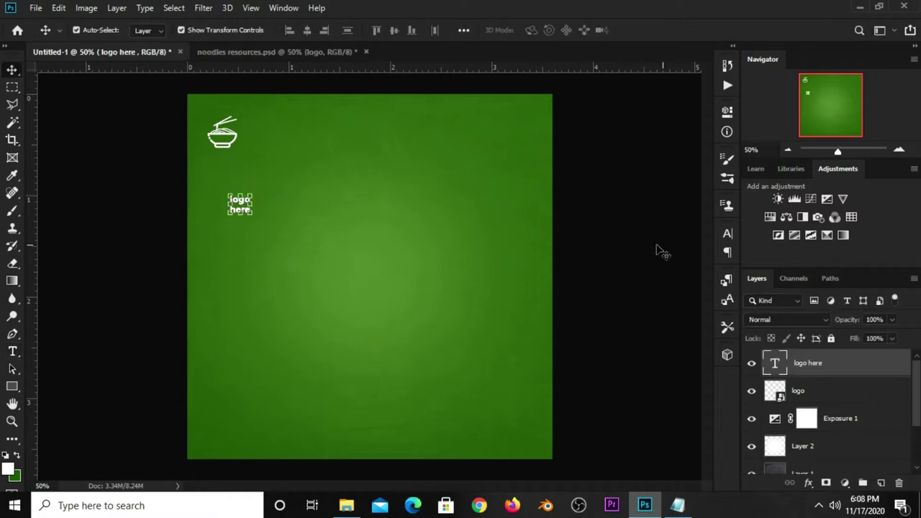
left_click(728, 233)
left_click(613, 328)
left_click(687, 227)
key("ctrl+t")
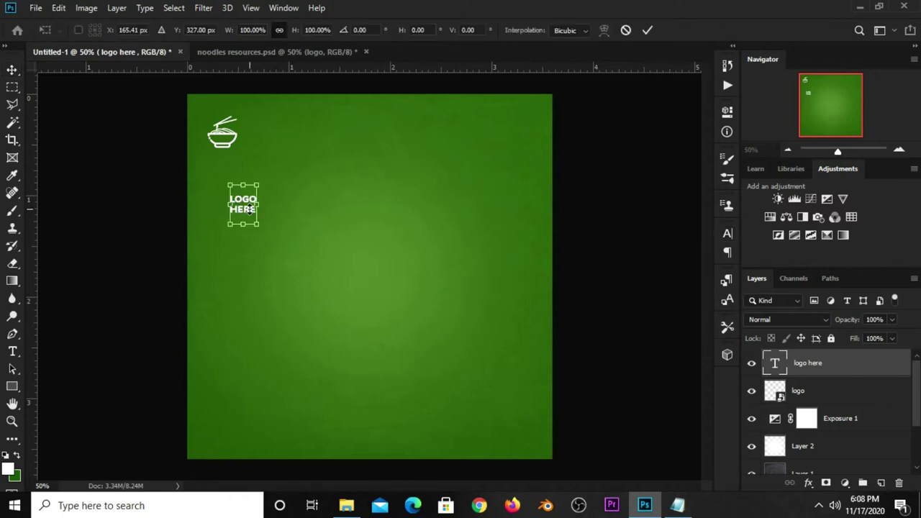
left_click_drag(257, 226, 226, 159)
key("Return")
key("ctrl+t")
key("Return")
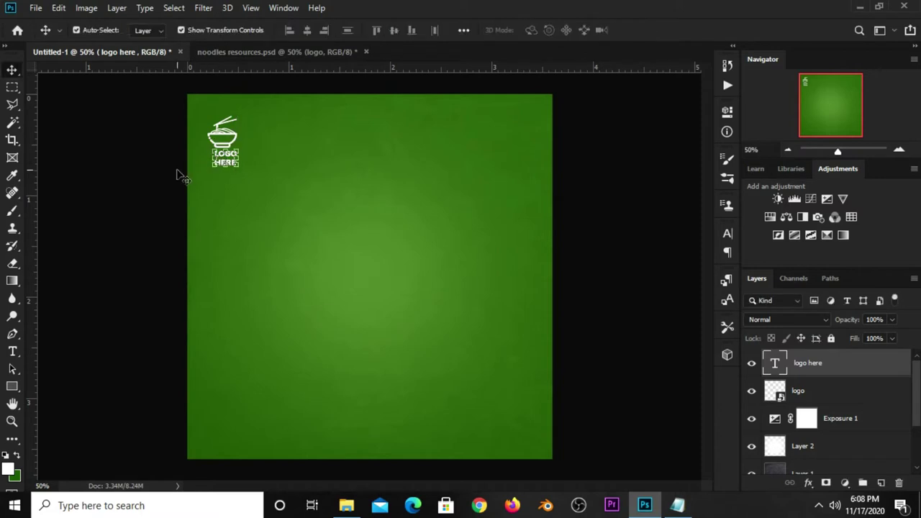
Check the LOGO HERE and logo layers, then bring noodles resources.psd forward
left_click(141, 179)
left_click(224, 166)
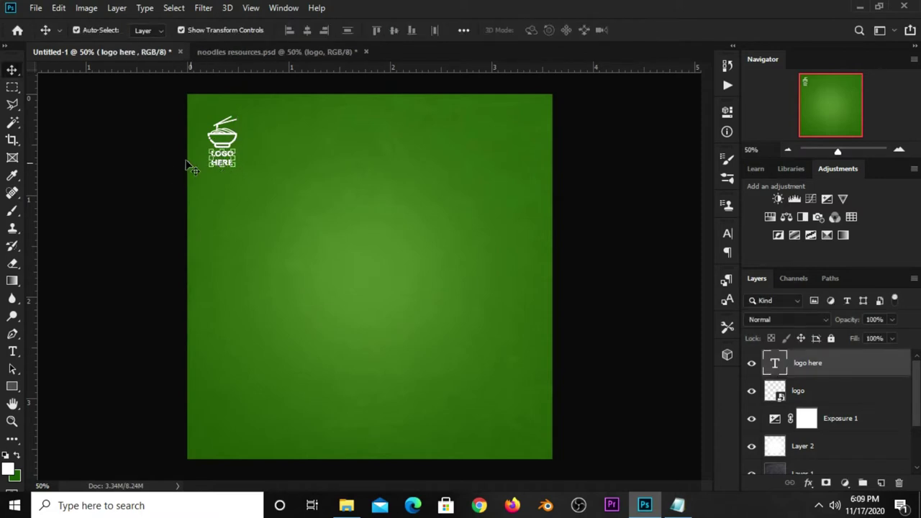
left_click(136, 120)
left_click(216, 137)
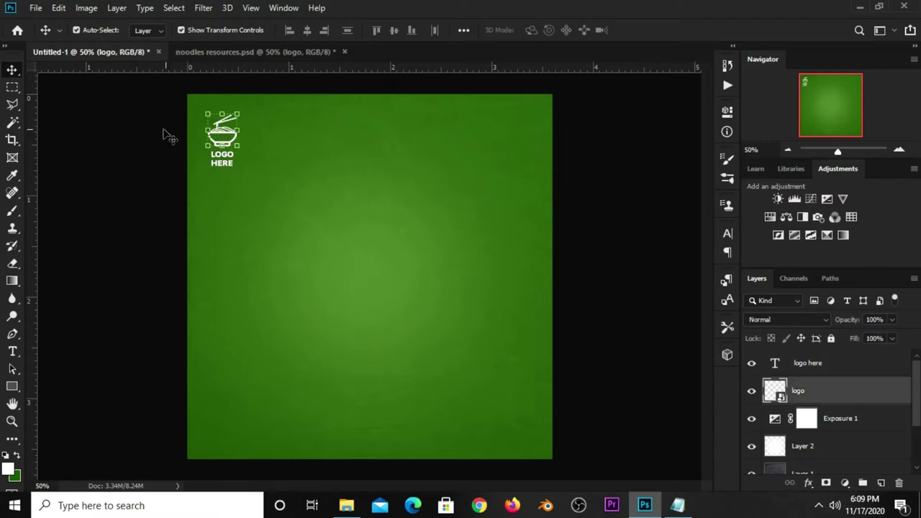
left_click(143, 134)
left_click(227, 54)
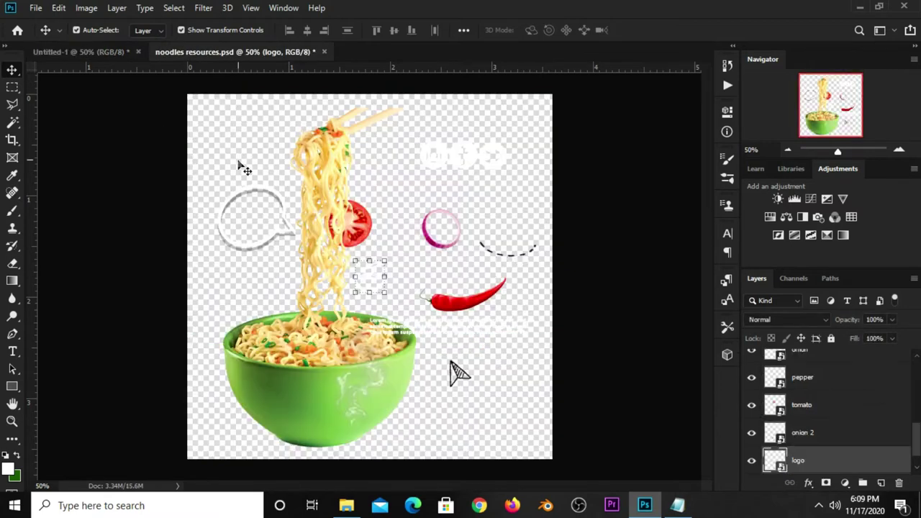
Copy 'Noodles' from the notes and paste it as a text layer below the logo
left_click(141, 183)
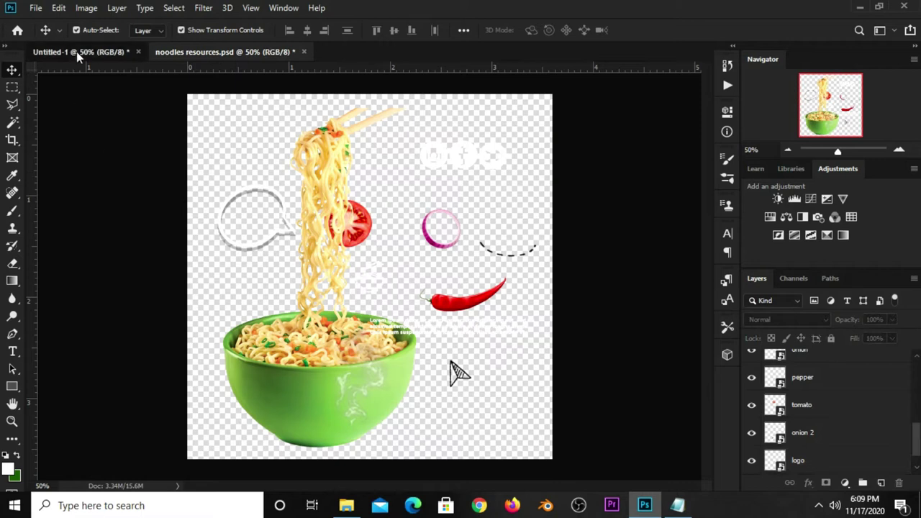
left_click(76, 51)
left_click(677, 505)
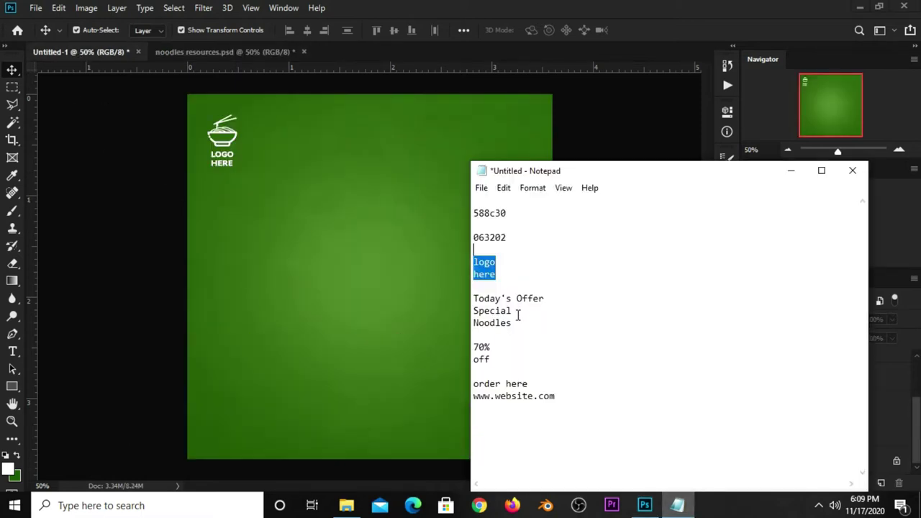
left_click_drag(523, 317, 475, 327)
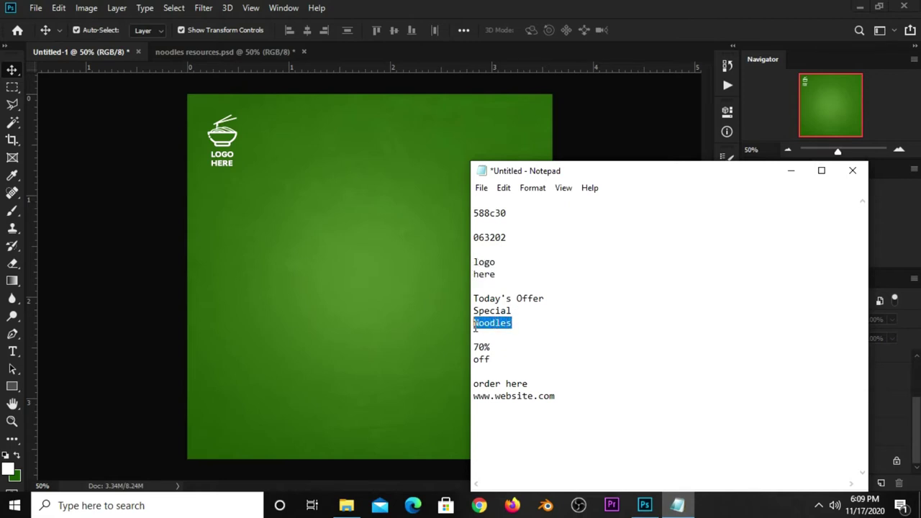
right_click(481, 325)
left_click(545, 161)
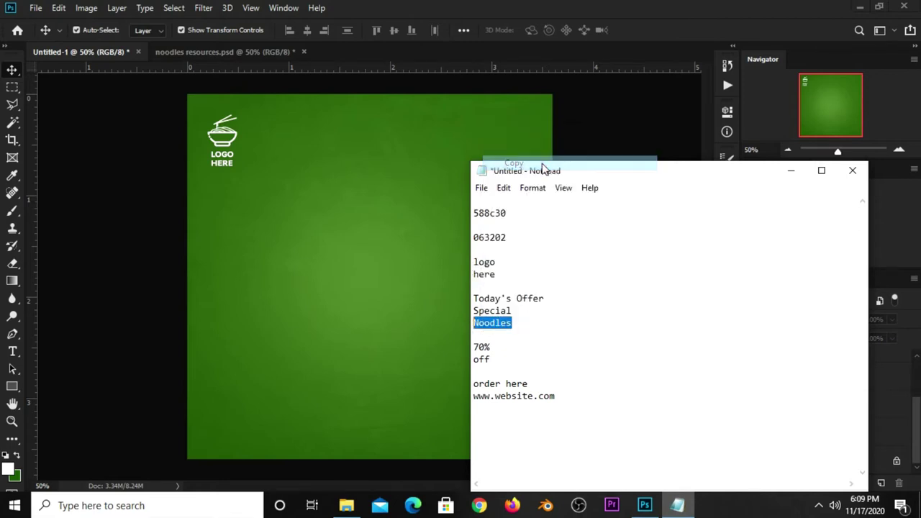
left_click(657, 14)
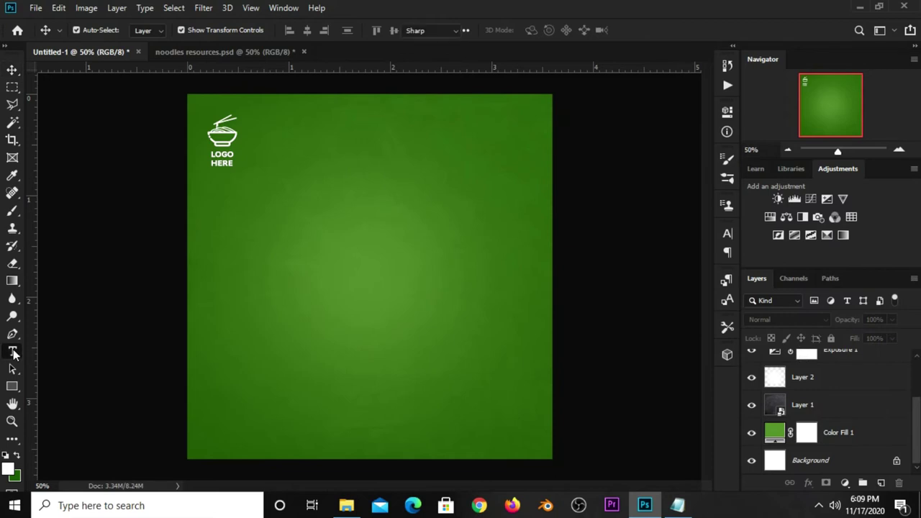
left_click_drag(12, 351, 72, 351)
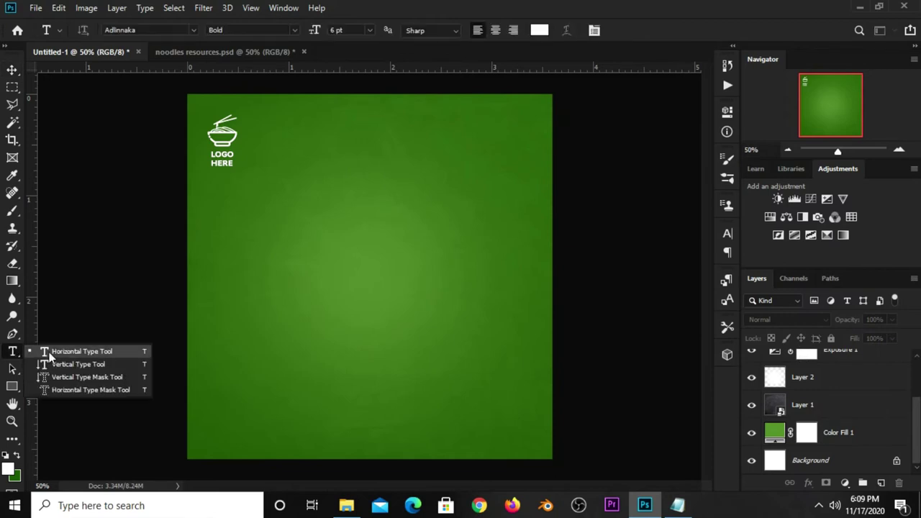
left_click(231, 241)
key("ctrl+v")
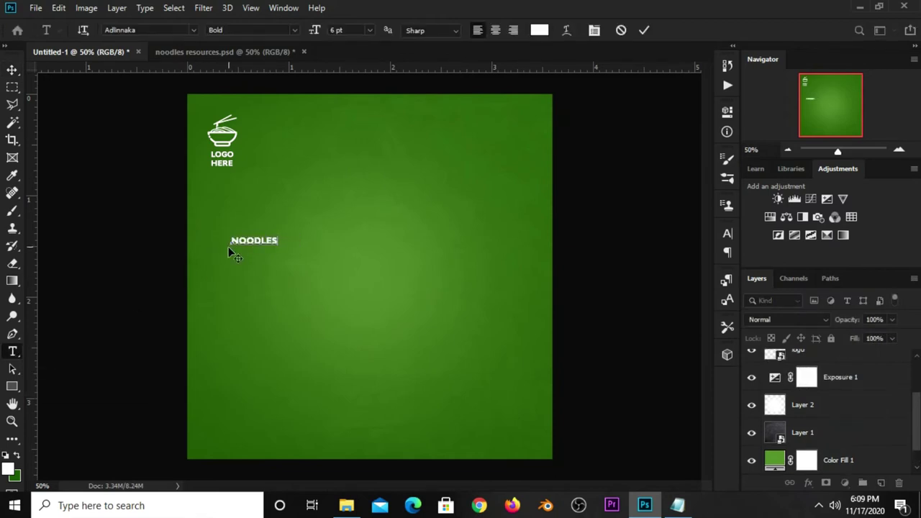
left_click(645, 30)
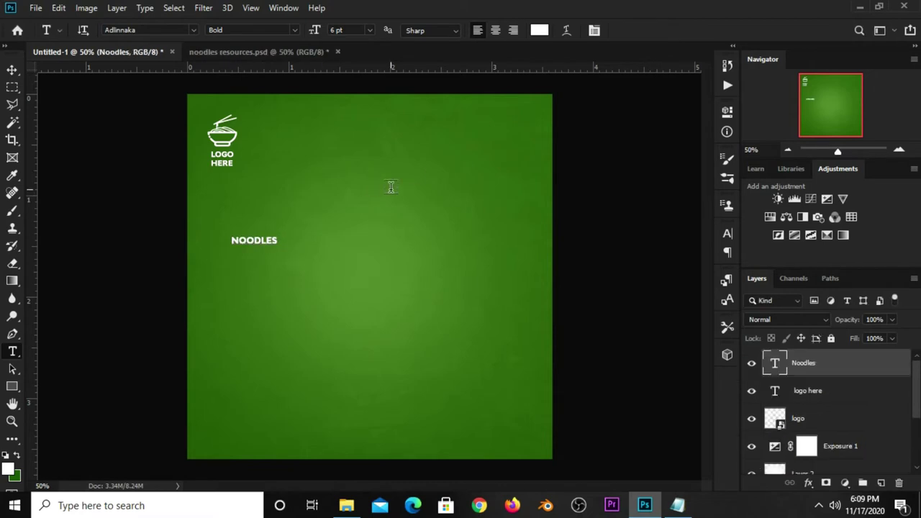
Set NOODLES in Zing Rust Demo at 32 pt and nudge it left
key("v")
left_click(722, 234)
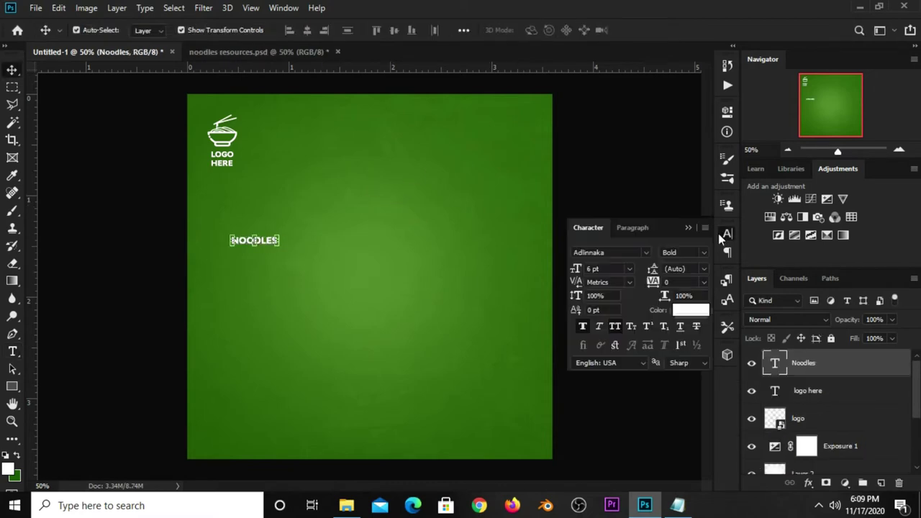
left_click(606, 251)
type("zing")
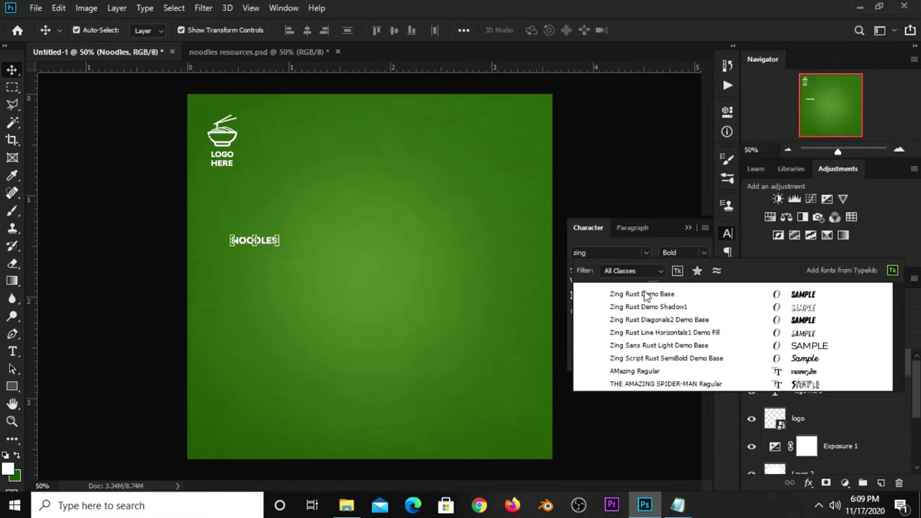
left_click(645, 293)
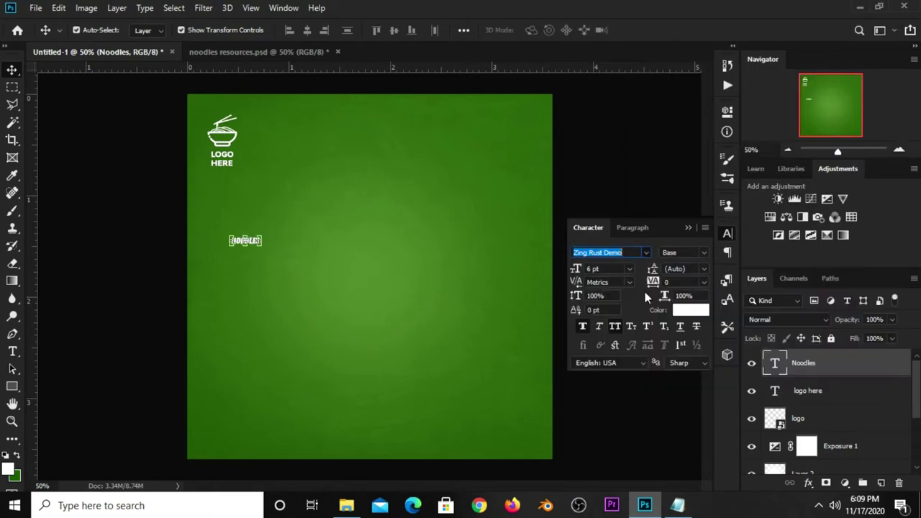
left_click(603, 269)
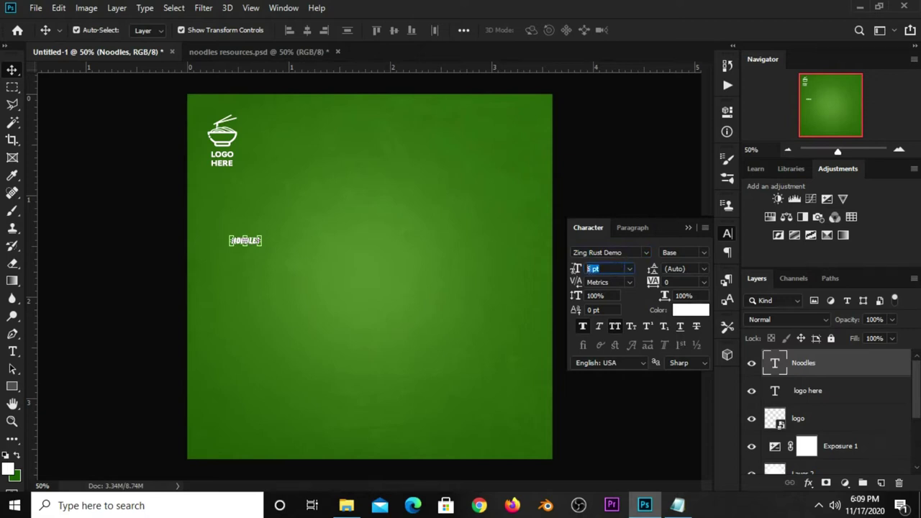
type("32")
key("Return")
left_click_drag(358, 232, 339, 232)
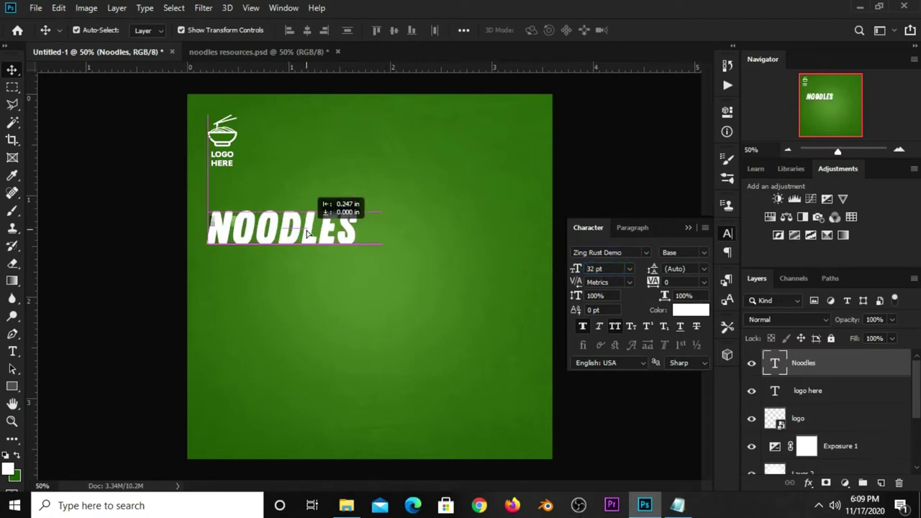
Colour the NOODLES text dark green 2e5d13 sampled from the background
left_click(693, 310)
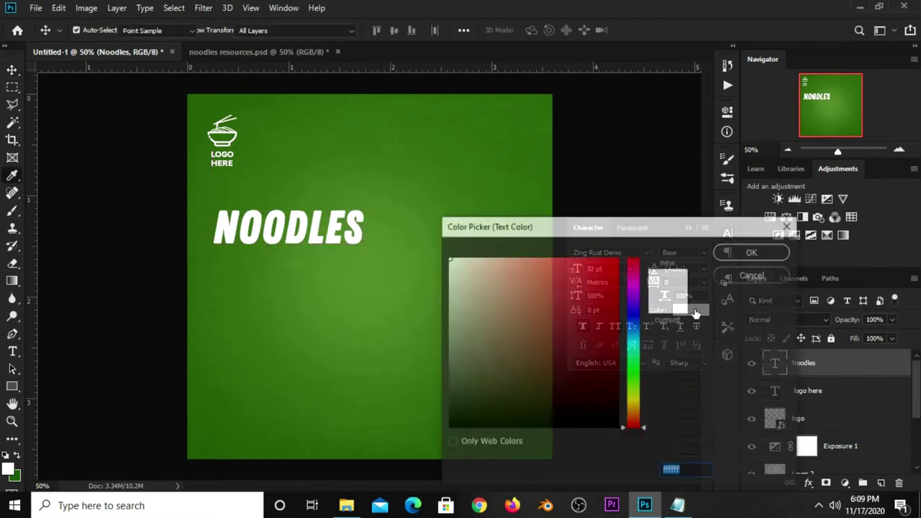
left_click(197, 429)
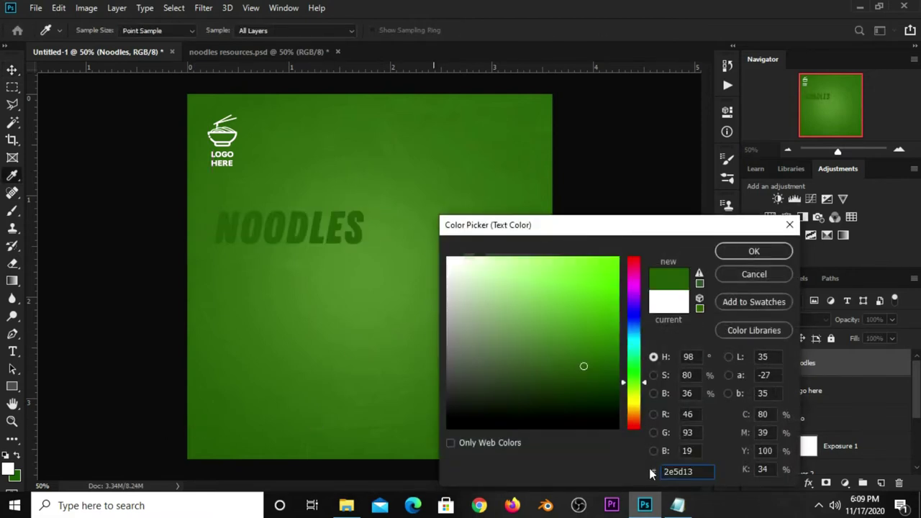
left_click_drag(711, 470, 675, 473)
left_click(728, 253)
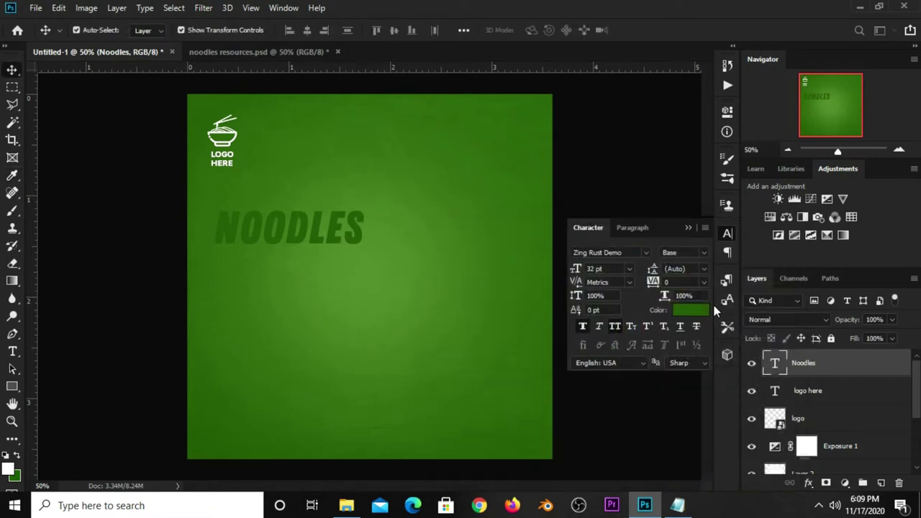
left_click(687, 229)
Add a 4 px white outside Stroke and a 46% Multiply Drop Shadow to NOODLES
left_click(808, 483)
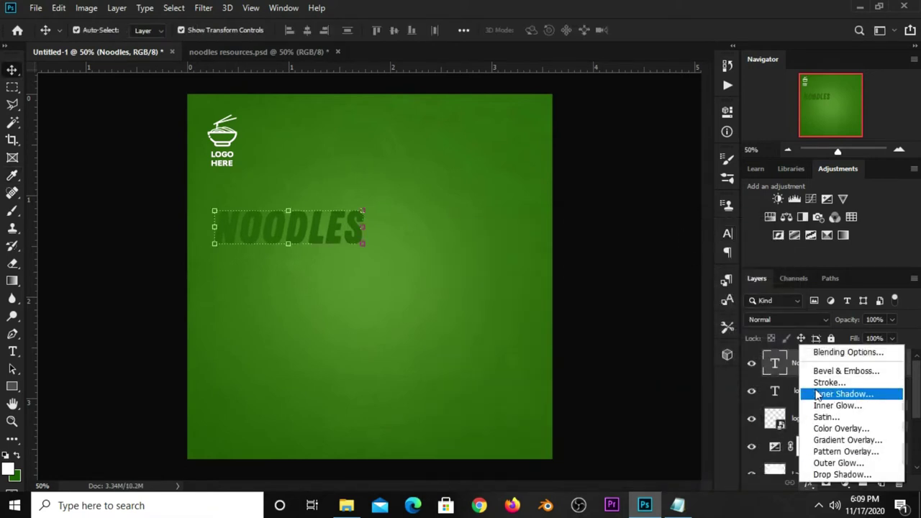
left_click(839, 352)
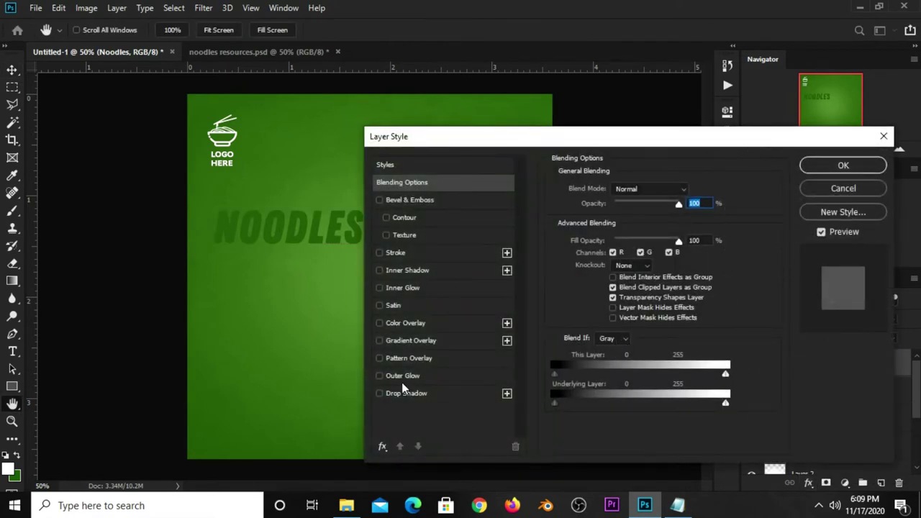
left_click(410, 393)
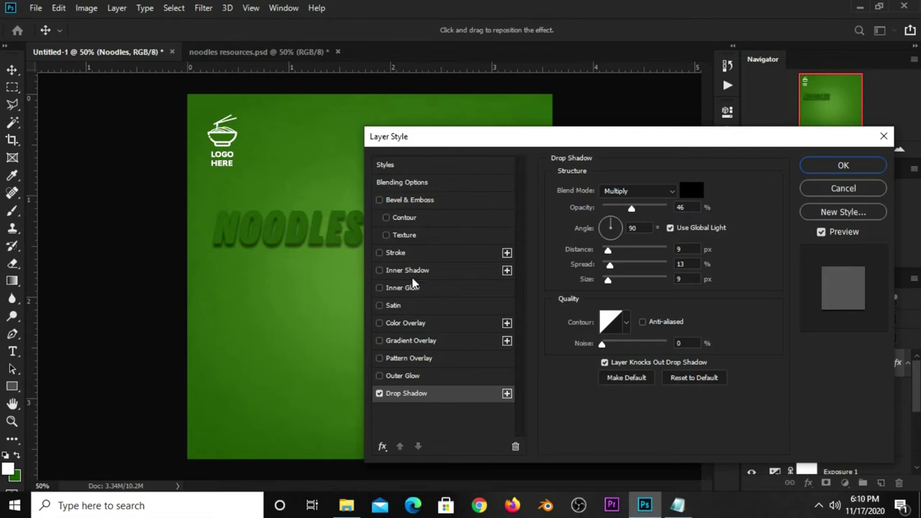
left_click(411, 259)
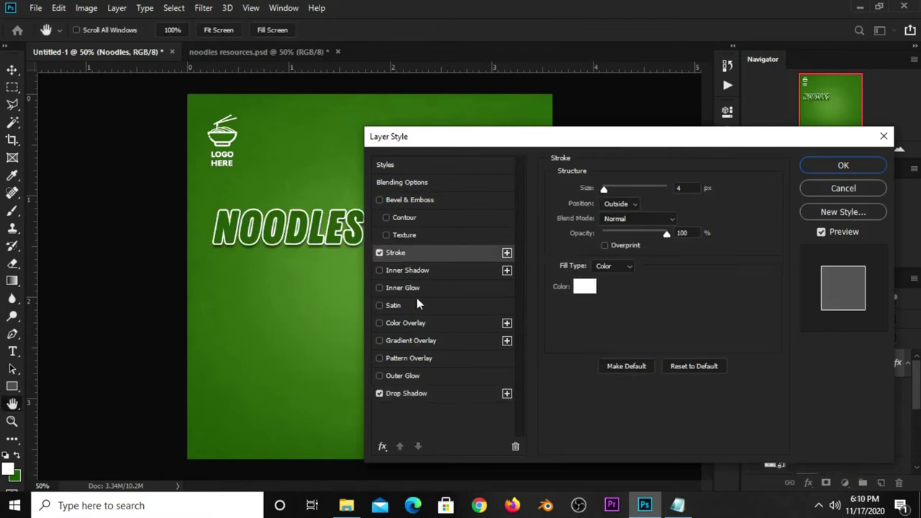
double_click(689, 188)
left_click(439, 395)
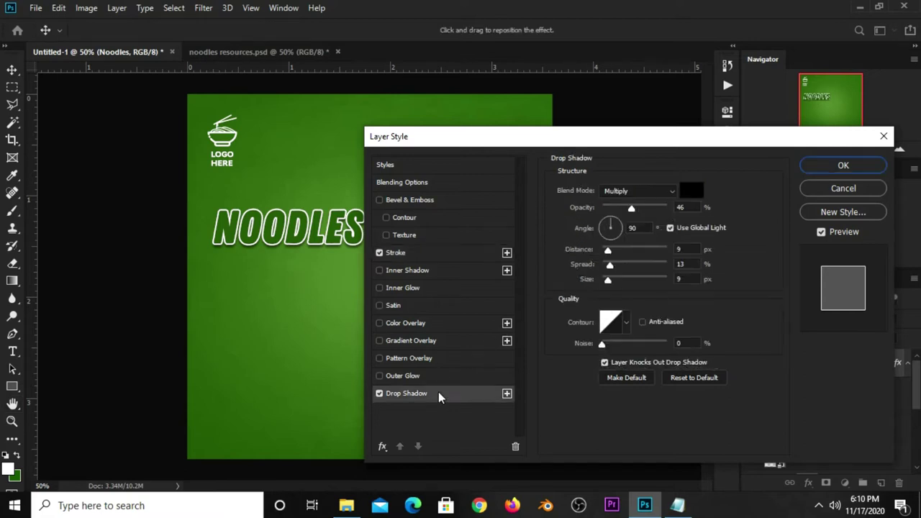
double_click(688, 207)
double_click(644, 227)
double_click(684, 250)
double_click(689, 264)
double_click(673, 279)
left_click(821, 171)
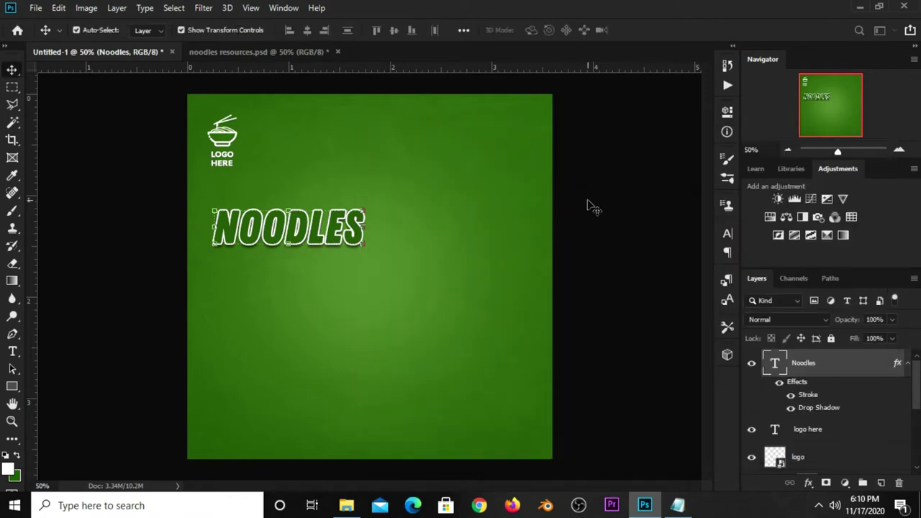
Skew NOODLES so its right end rises, then move it slightly down
key("ctrl+t")
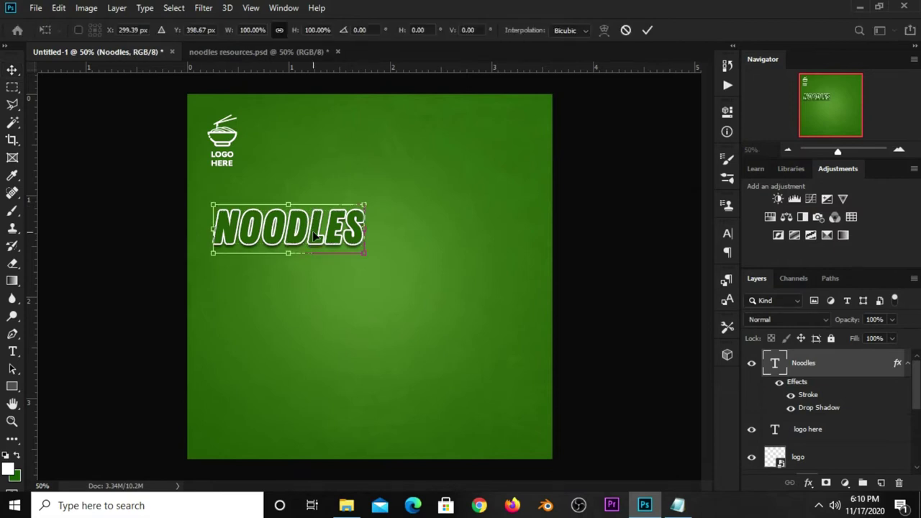
right_click(314, 233)
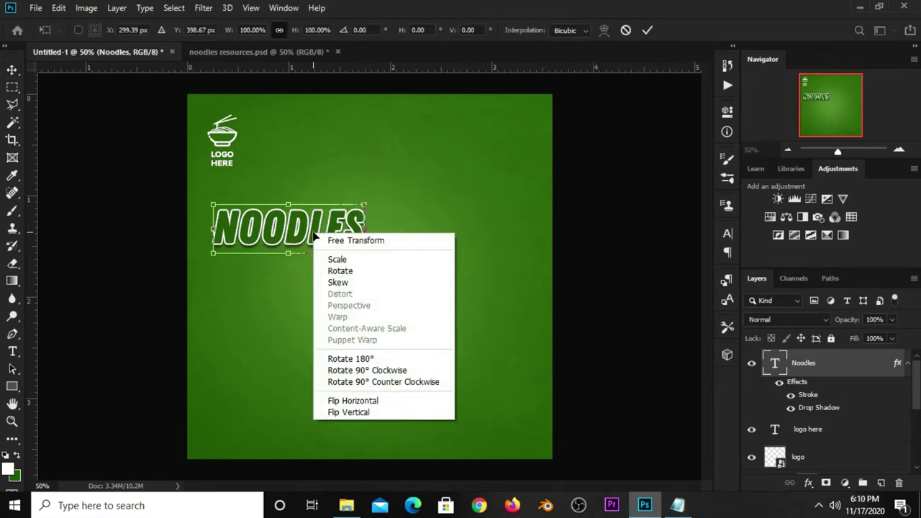
left_click(347, 282)
left_click_drag(370, 229, 368, 214)
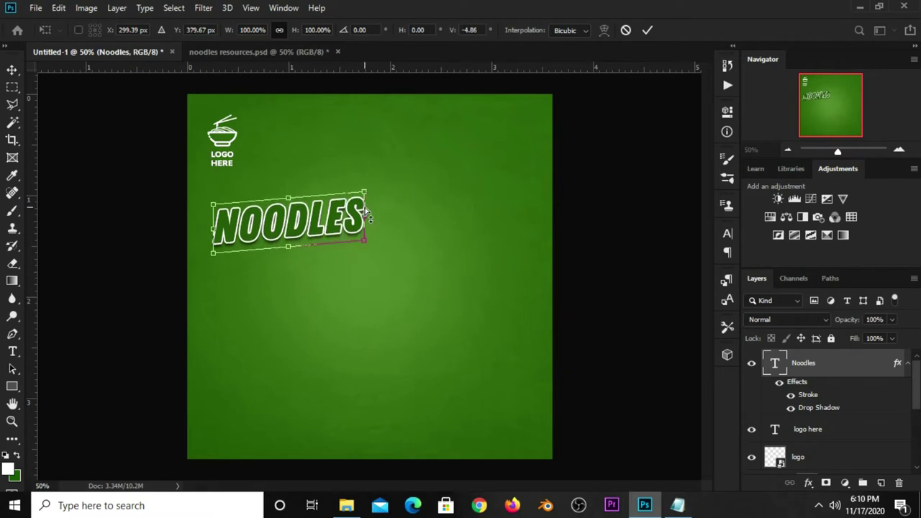
left_click(647, 31)
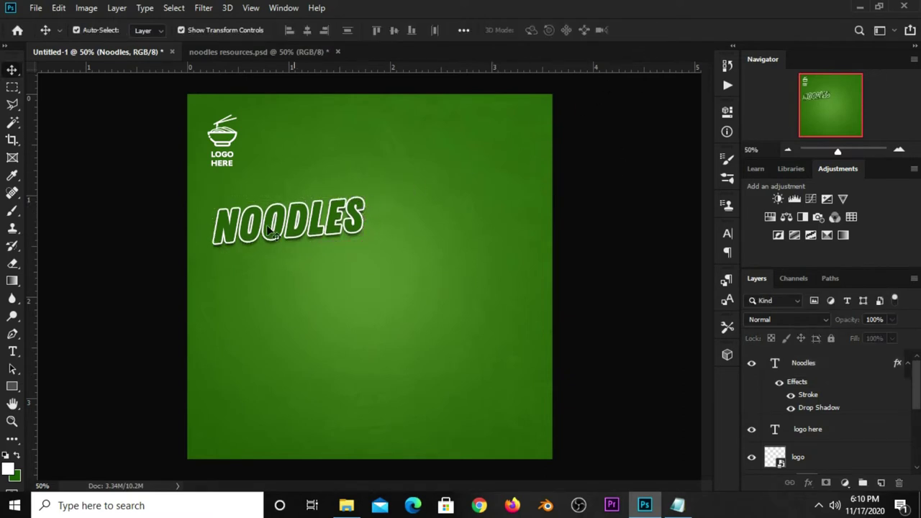
left_click_drag(295, 216, 295, 238)
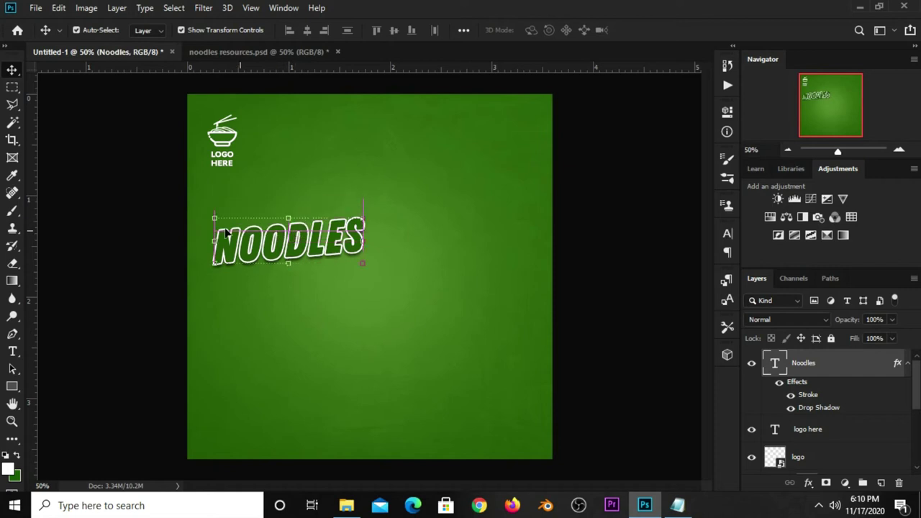
left_click(168, 192)
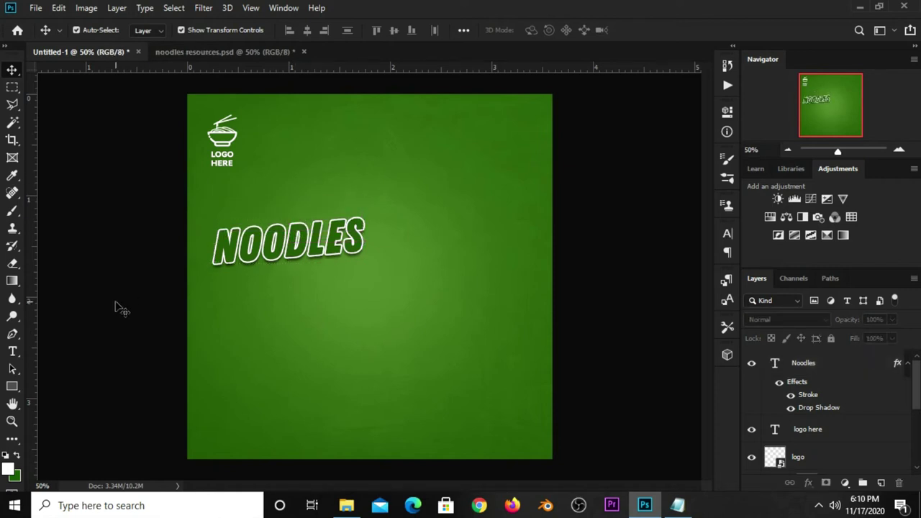
Copy the word Special from the Notepad offer text
left_click(677, 505)
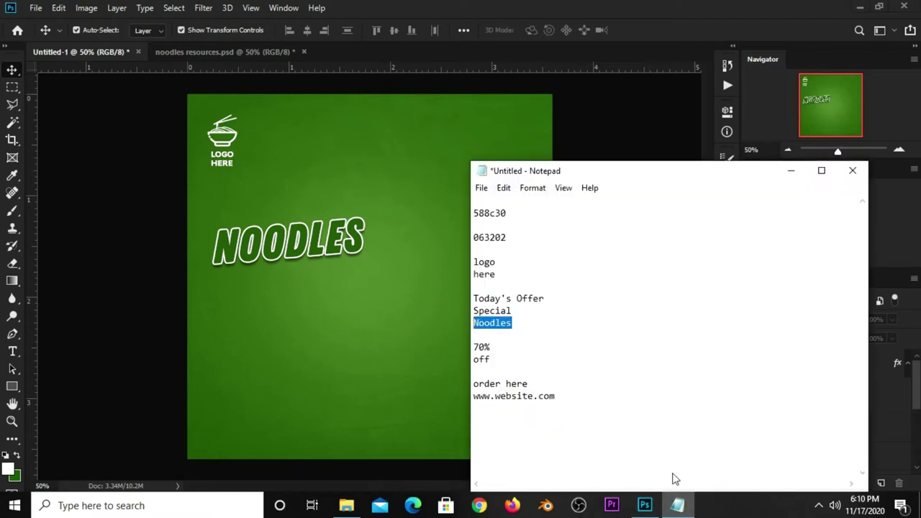
left_click_drag(521, 309, 472, 310)
right_click(475, 311)
left_click(519, 146)
left_click(638, 35)
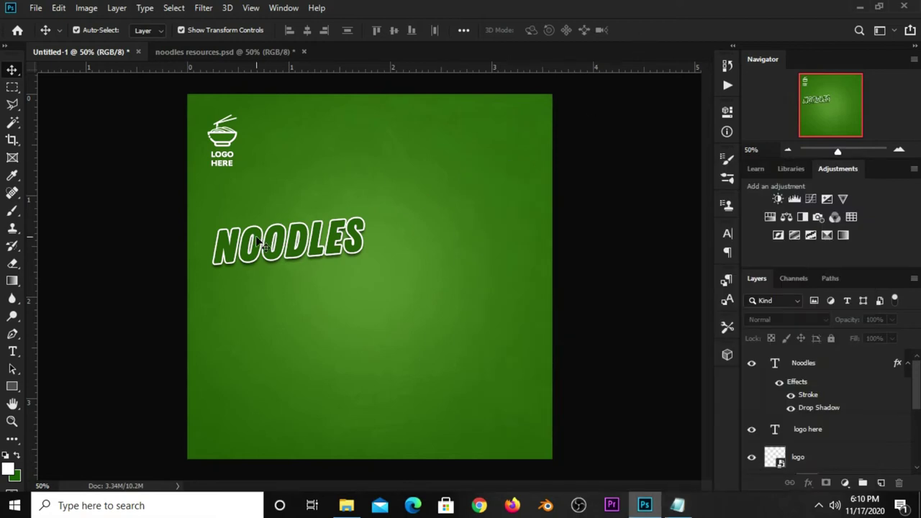
Add a white SPECIAL text line near the top of the post
left_click_drag(12, 351, 43, 347)
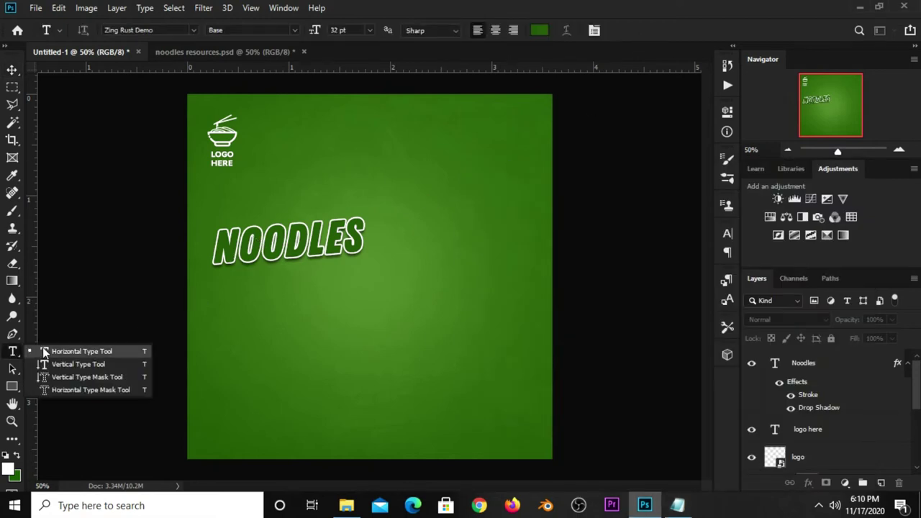
left_click(43, 352)
left_click(539, 30)
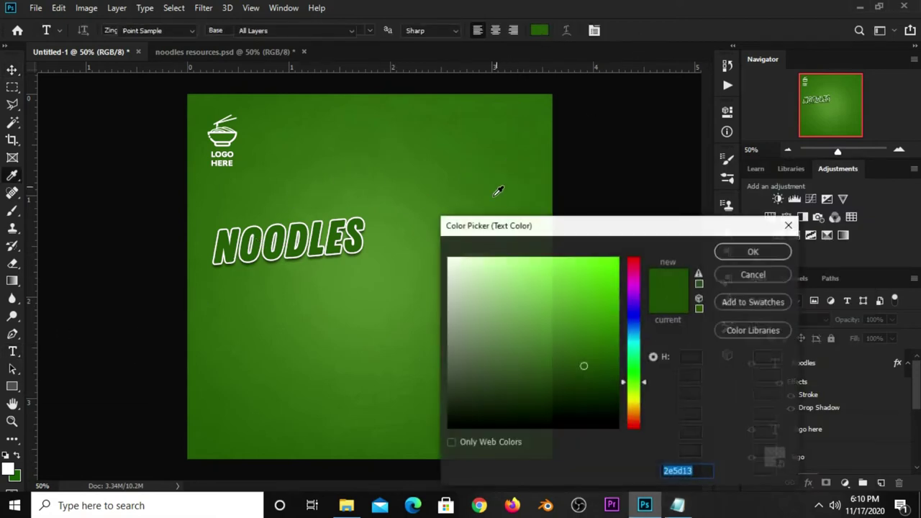
key("ctrl+v")
left_click(748, 251)
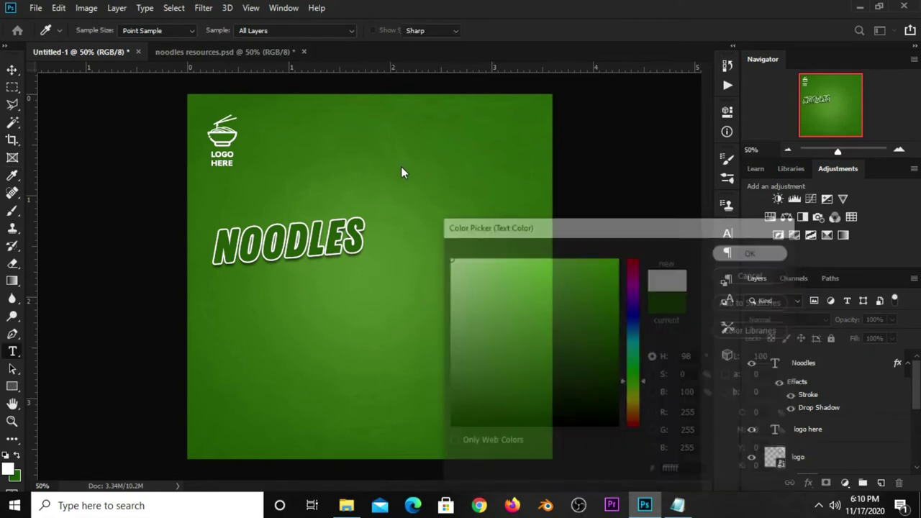
left_click(332, 167)
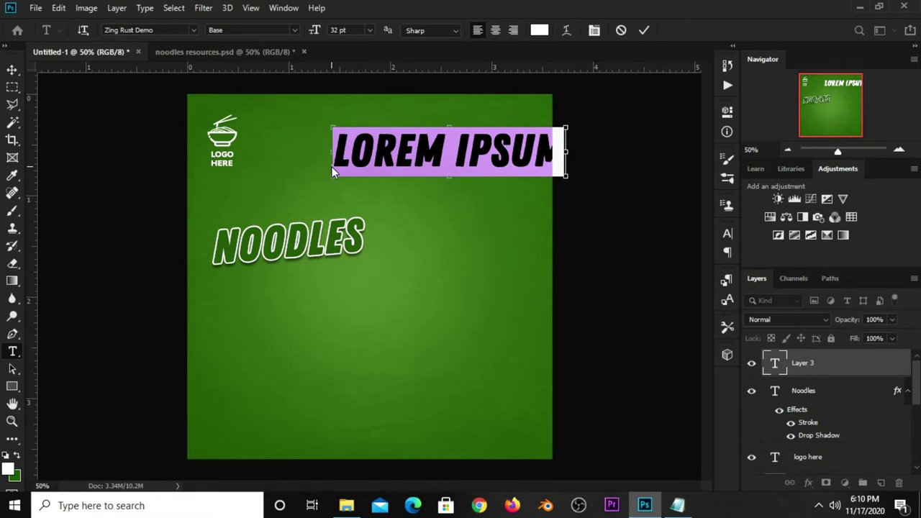
type("SPECIAL")
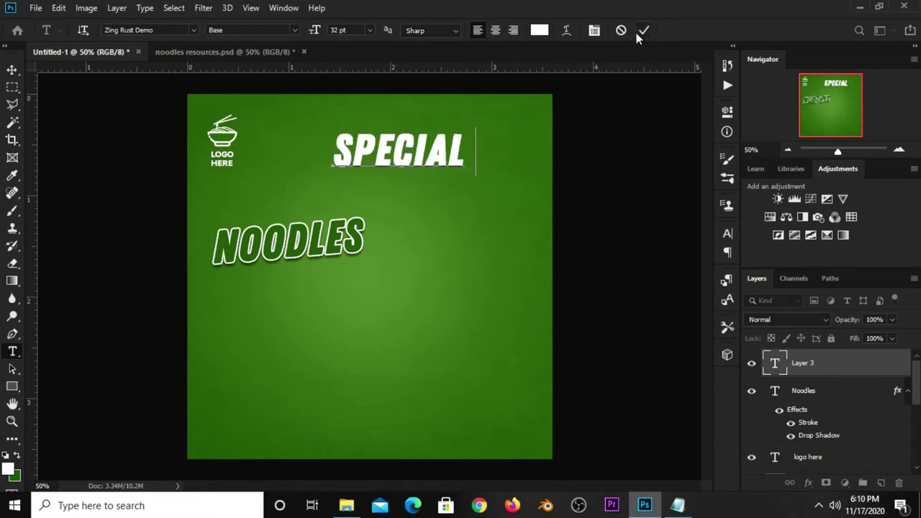
key("ctrl+Return")
key("v")
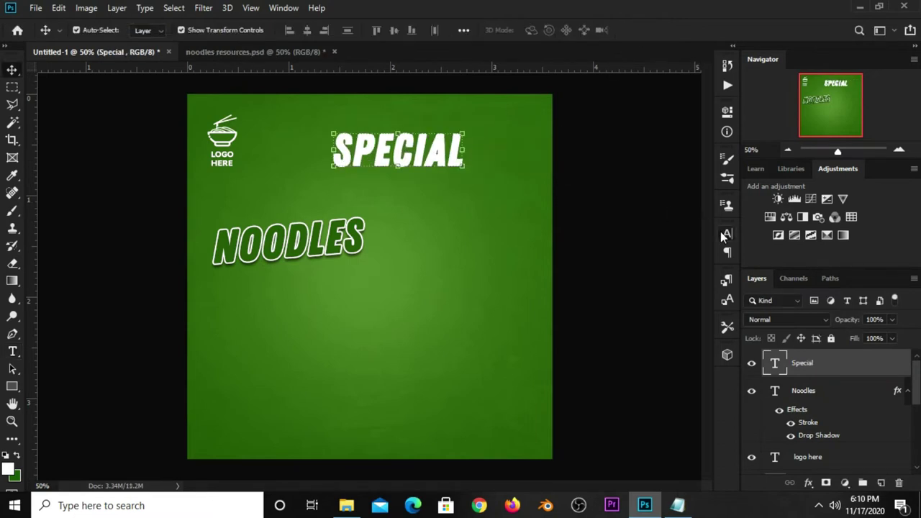
Set SPECIAL to Angelface at 26 pt with All Caps turned off
left_click(727, 234)
left_click(646, 254)
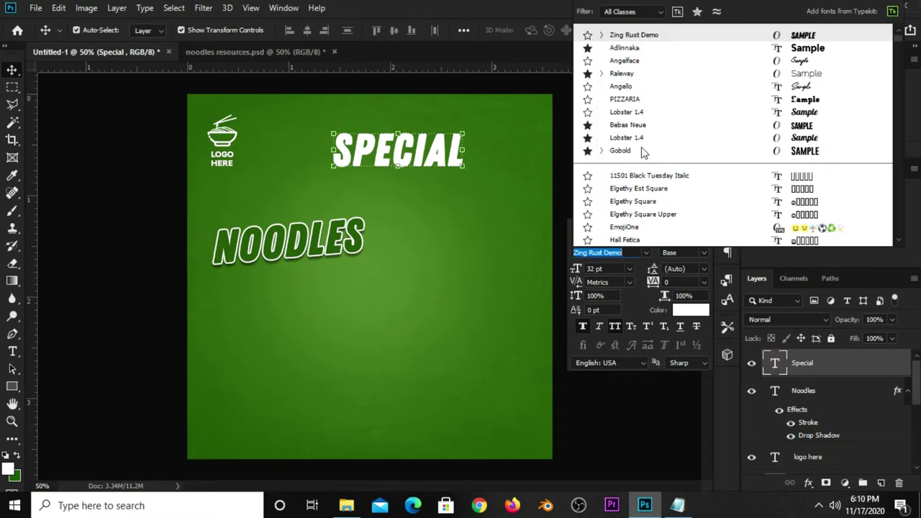
left_click(636, 62)
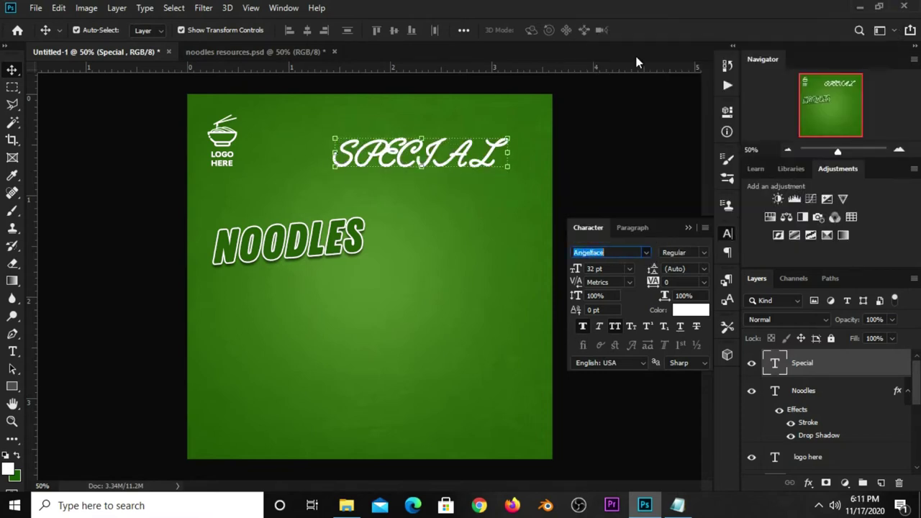
left_click(615, 326)
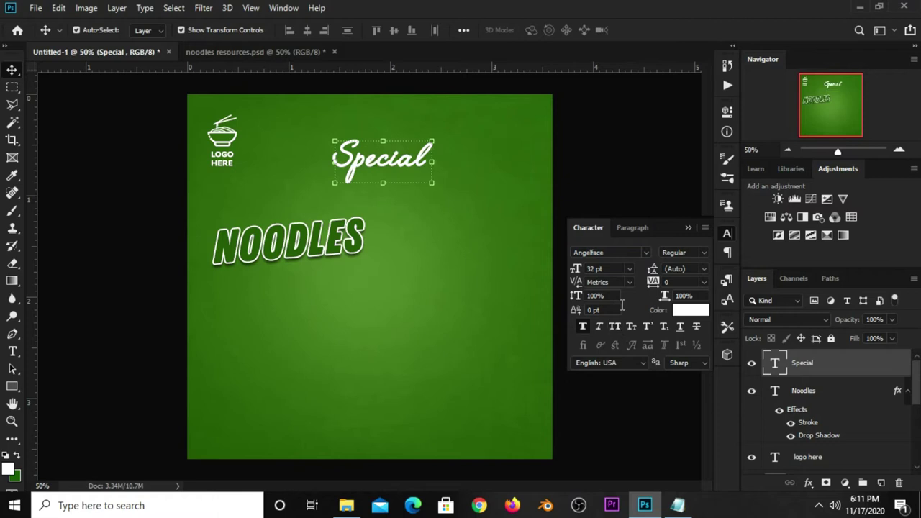
left_click(612, 269)
type("7")
key("Return")
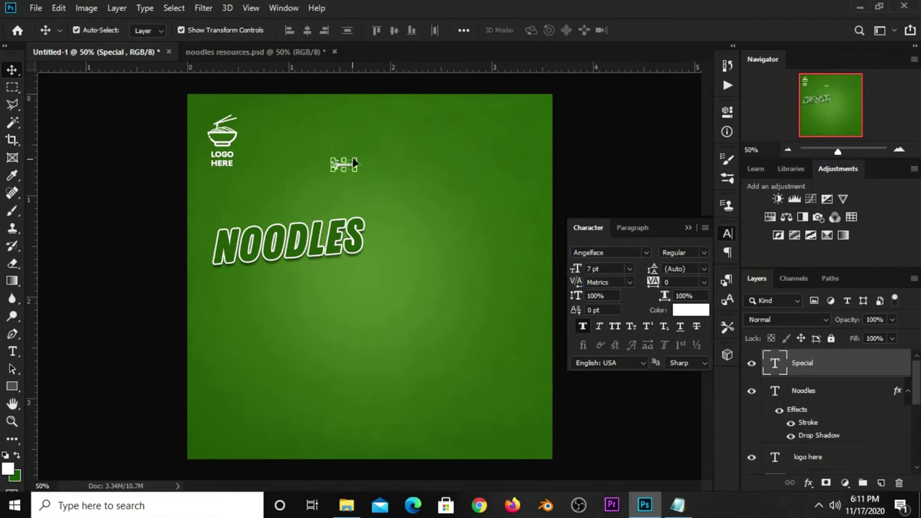
left_click(579, 268)
type("2")
key("Return")
left_click(689, 228)
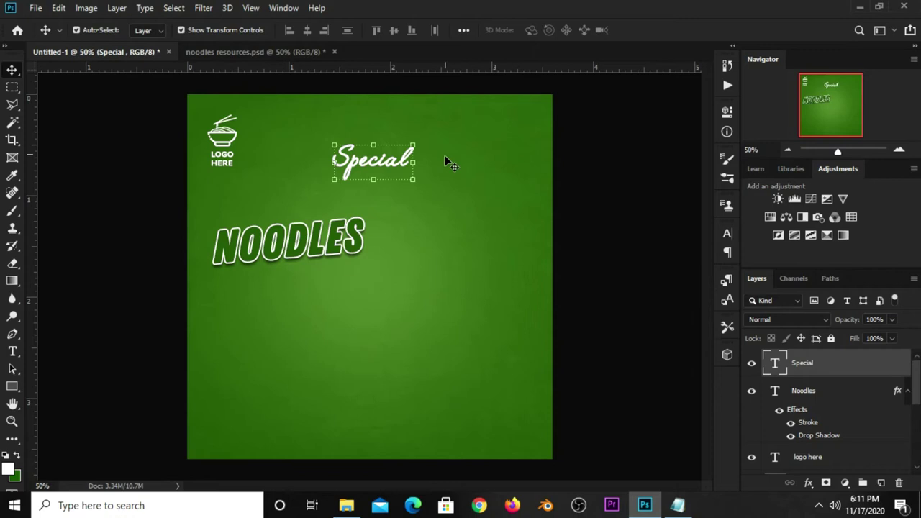
Scale Special, tilt it about -4.47° and place it just above NOODLES
key("ctrl+t")
mouse_move(393, 174)
left_mouse_down()
mouse_move(321, 204)
mouse_move(316, 226)
left_mouse_up()
left_click_drag(340, 187, 348, 200)
left_click_drag(301, 218, 296, 216)
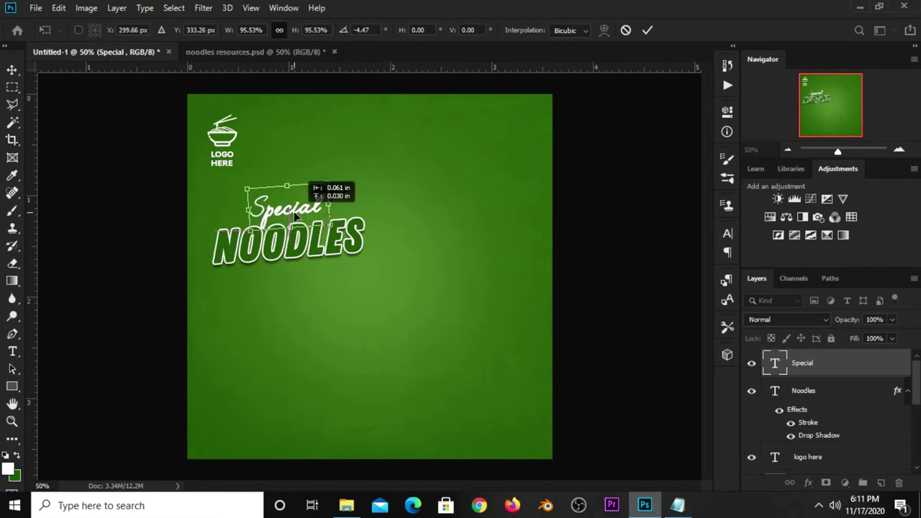
key("Return")
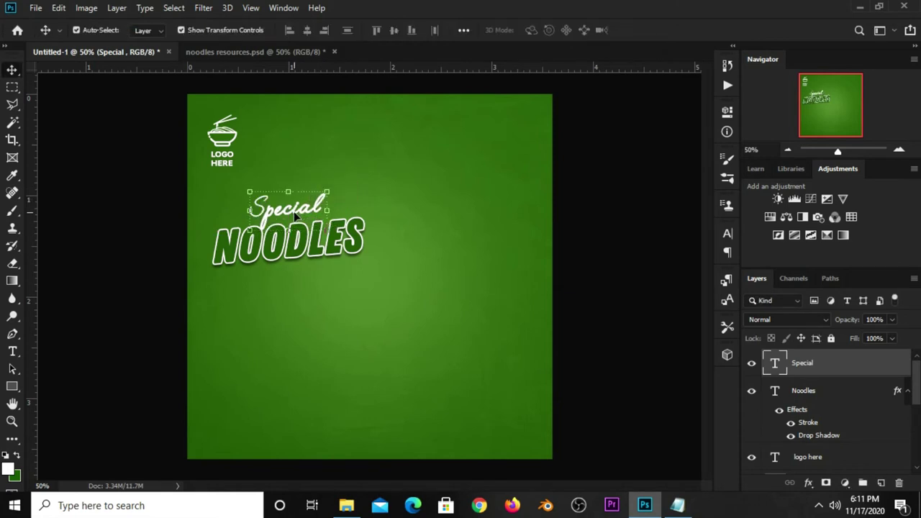
Fine-tune the positions of Special and the NOODLES headline
left_click_drag(294, 216, 296, 215)
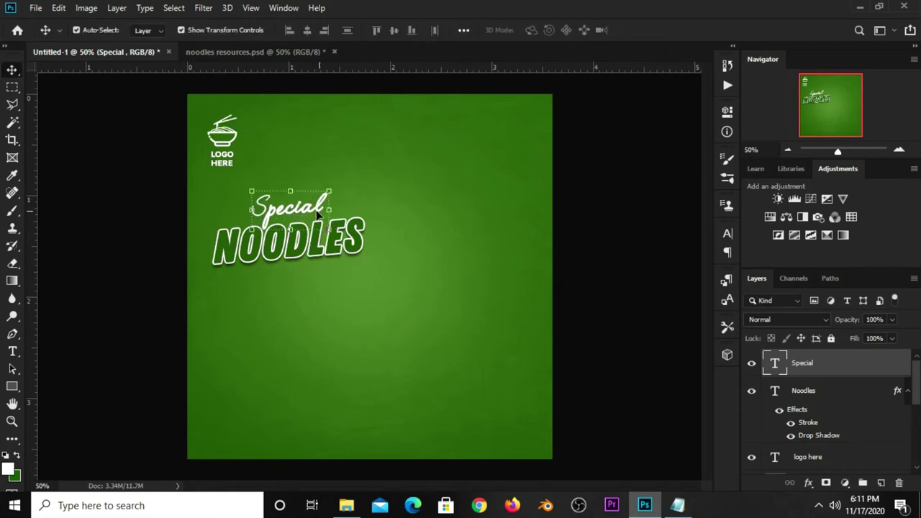
left_click(370, 245)
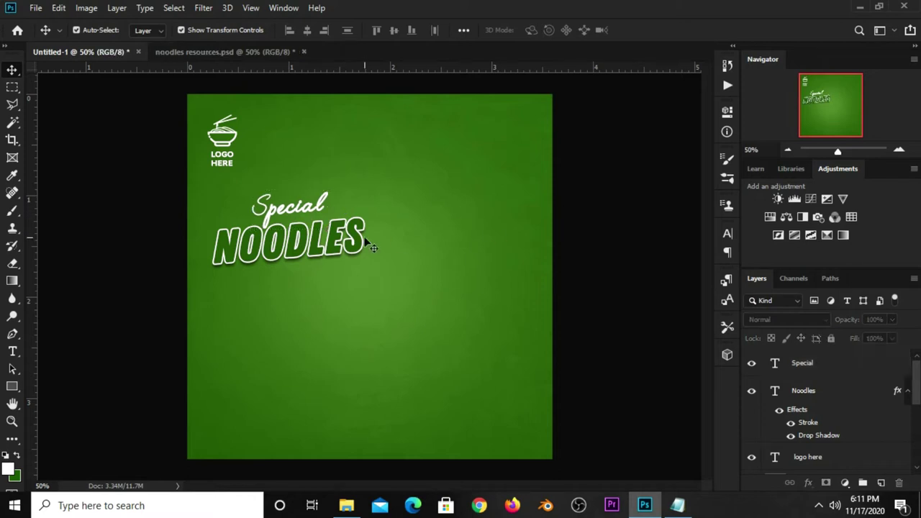
left_click_drag(276, 240, 271, 245)
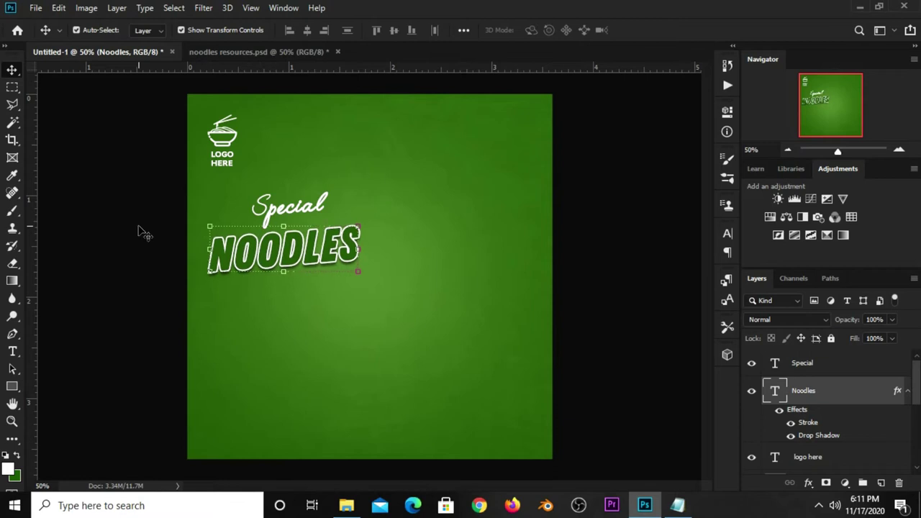
left_click(190, 212)
left_click_drag(281, 209, 280, 212)
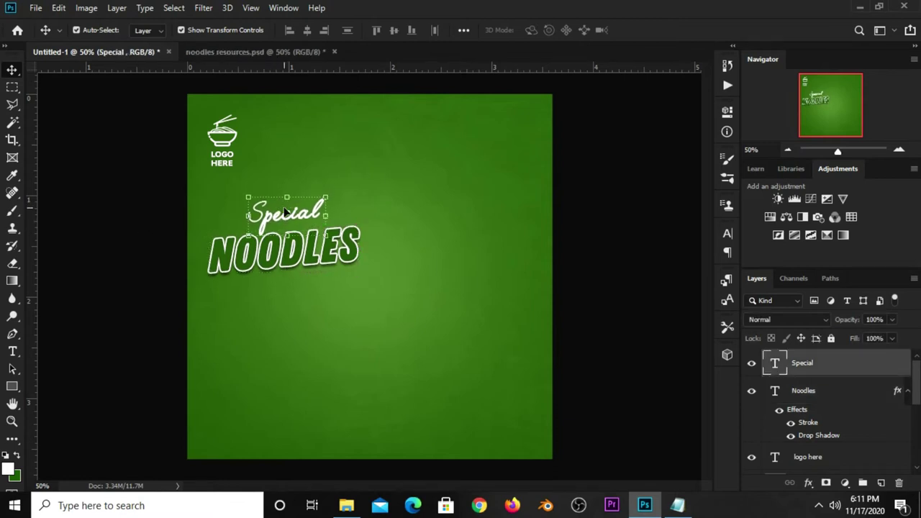
left_click(279, 213)
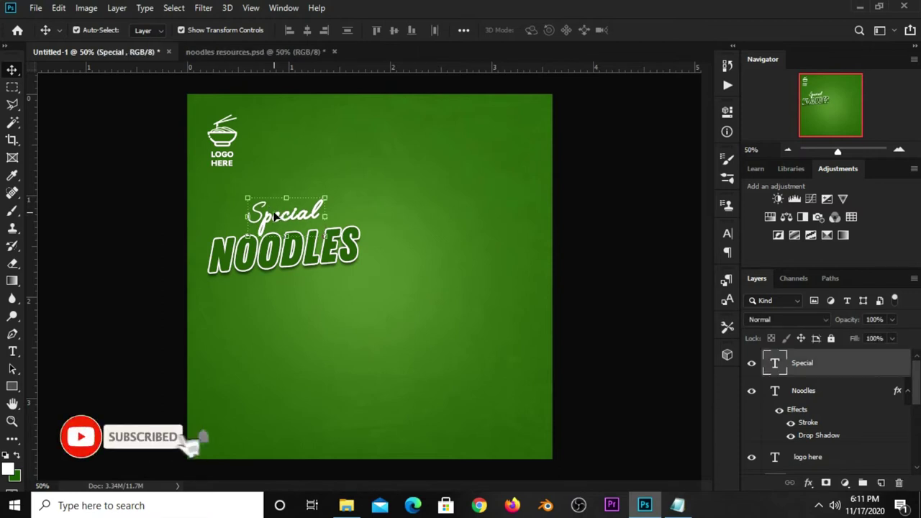
left_click(560, 251)
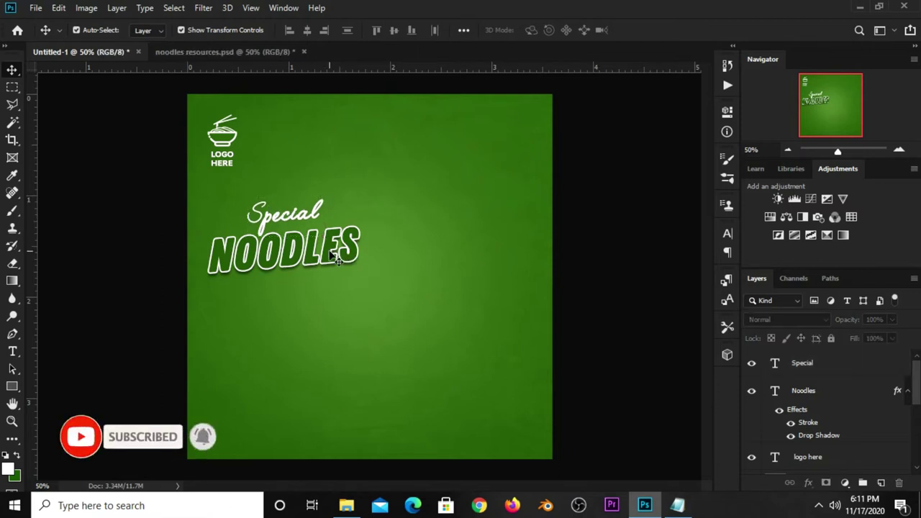
Drag the red chili pepper from noodles resources.psd into the poster
left_click(222, 51)
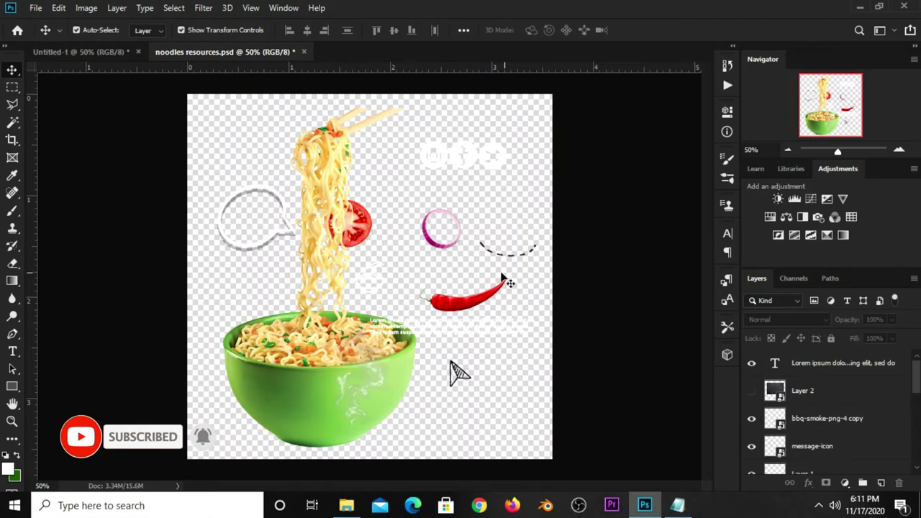
left_click(466, 308)
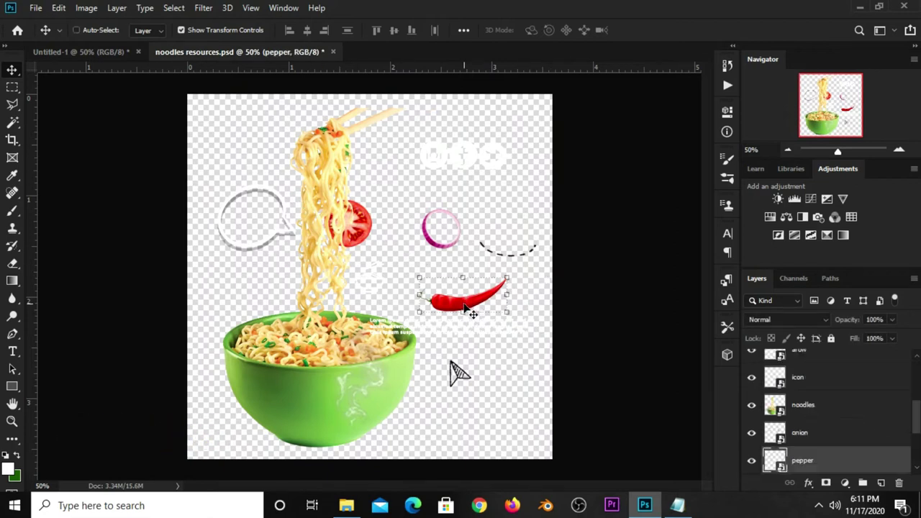
mouse_move(471, 314)
left_mouse_down()
mouse_move(146, 135)
mouse_move(272, 183)
left_mouse_up()
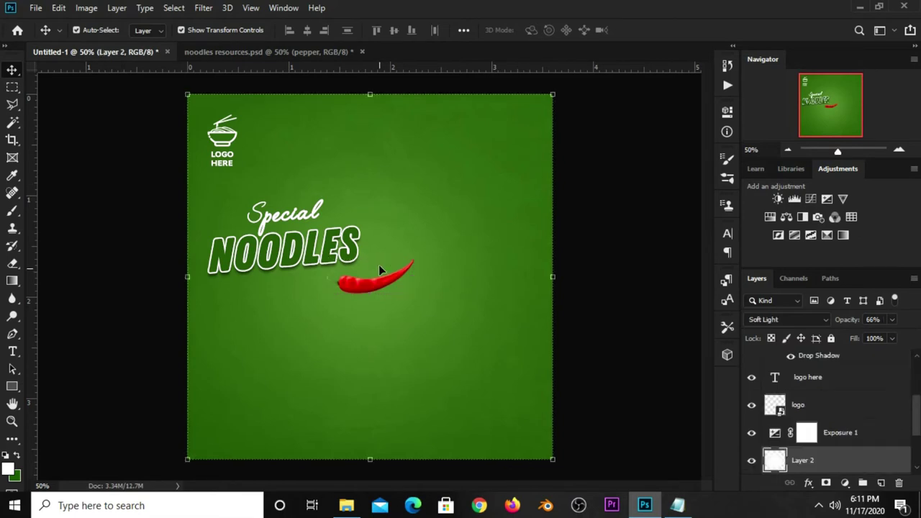
Lock the green colour fill layer and Layer 2 in place
scroll(798, 407, "down", 5)
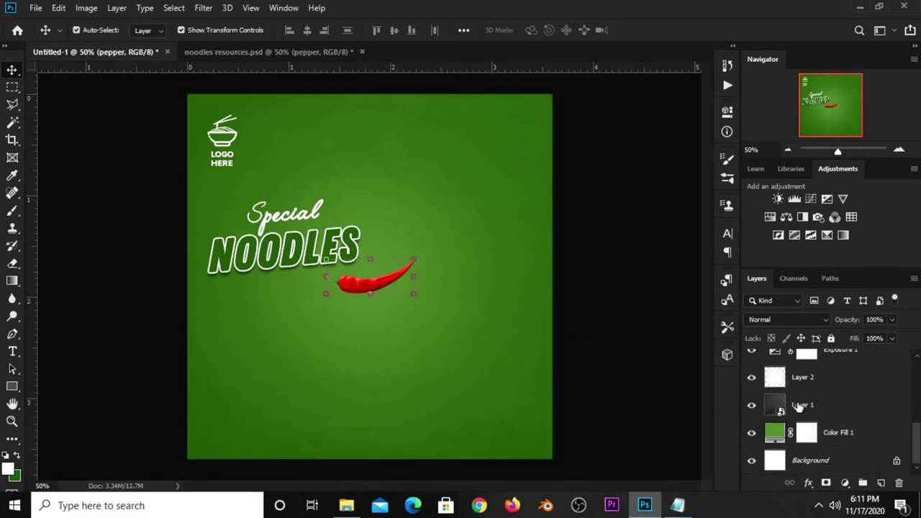
left_click(847, 435)
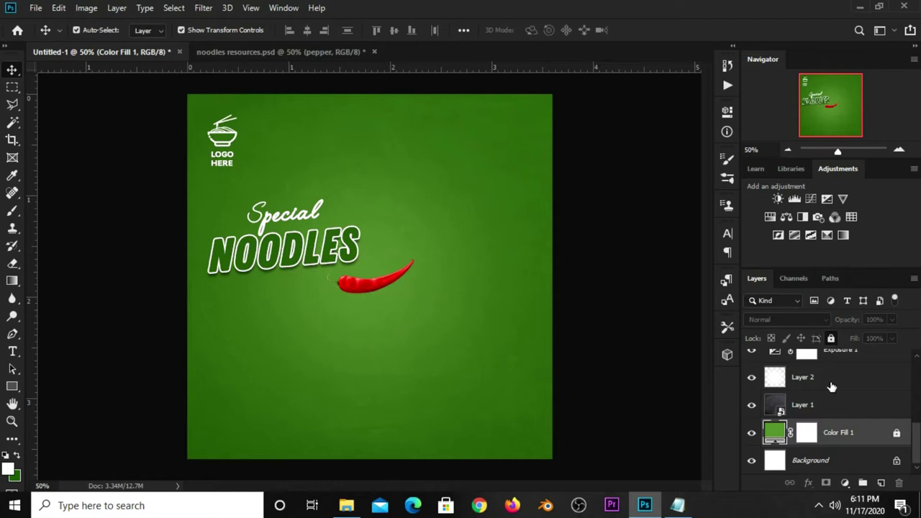
left_click(826, 410)
left_click(833, 339)
left_click(833, 376)
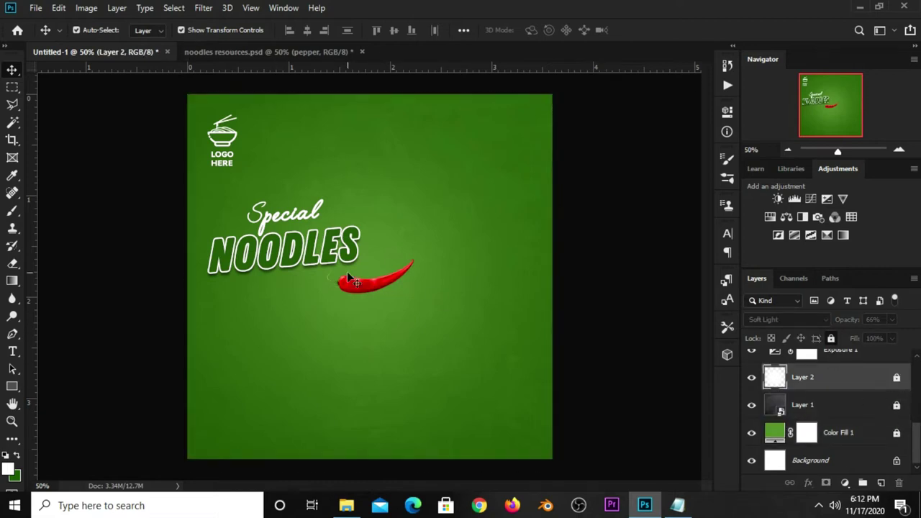
Shrink the chili pepper to about 39% and set it beside Special
left_click(381, 275)
key("ctrl+t")
mouse_move(413, 259)
left_mouse_down()
mouse_move(385, 268)
mouse_move(337, 210)
mouse_move(349, 196)
mouse_move(347, 215)
mouse_move(360, 204)
left_mouse_up()
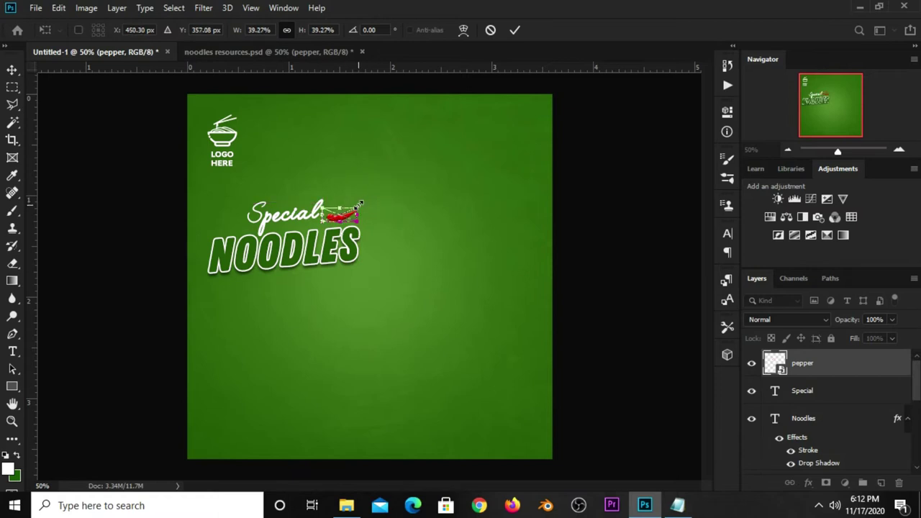
Nudge the pepper against the l of Special and add a new layer beneath it
key("Return")
scroll(334, 197, "up", 6)
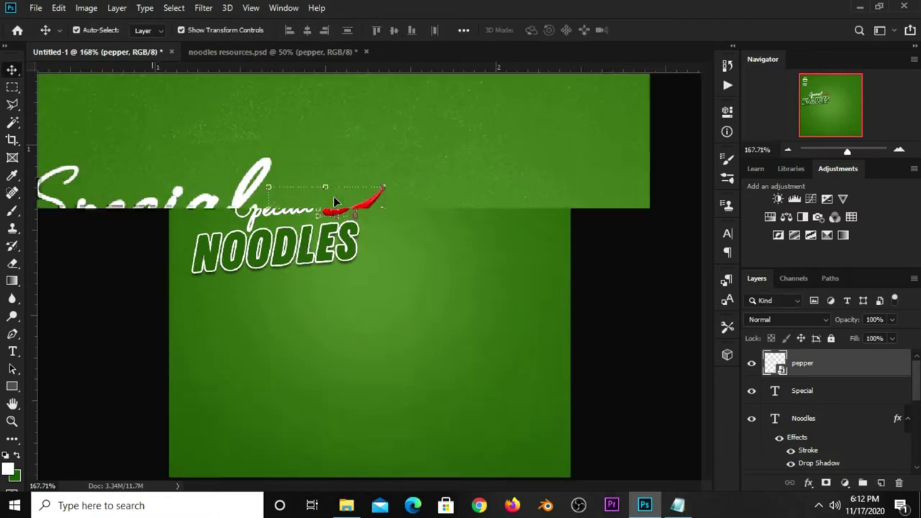
scroll(334, 196, "up", 1)
left_click_drag(317, 223, 306, 217)
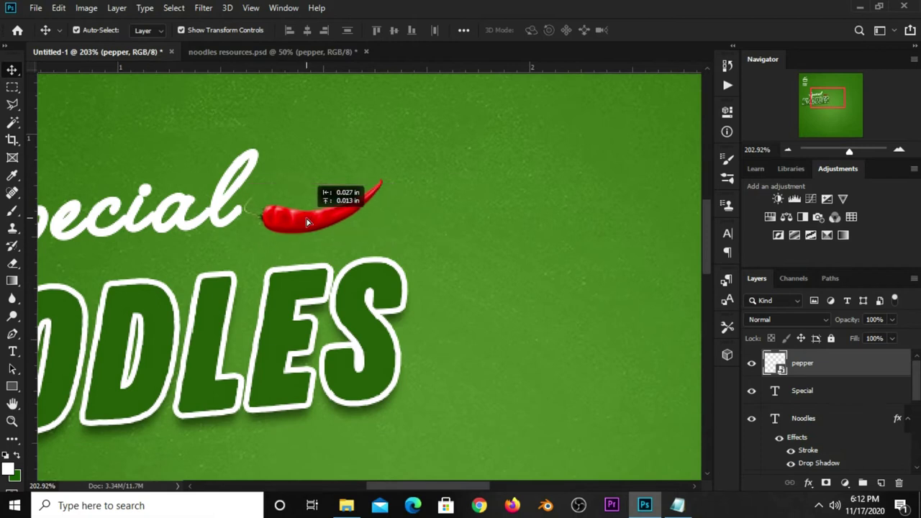
left_click(881, 483)
left_click_drag(814, 366, 817, 398)
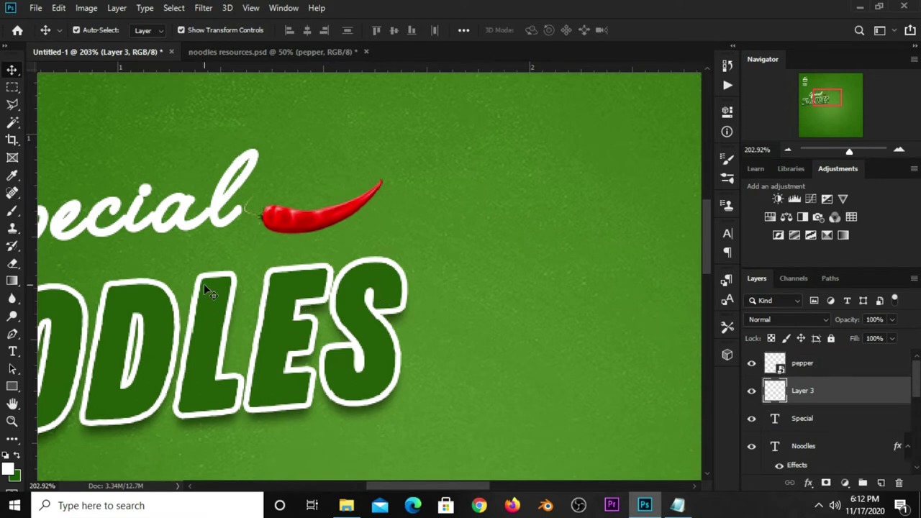
Set up a black 100 px brush with 5% roundness
left_click(11, 210)
left_click(54, 211)
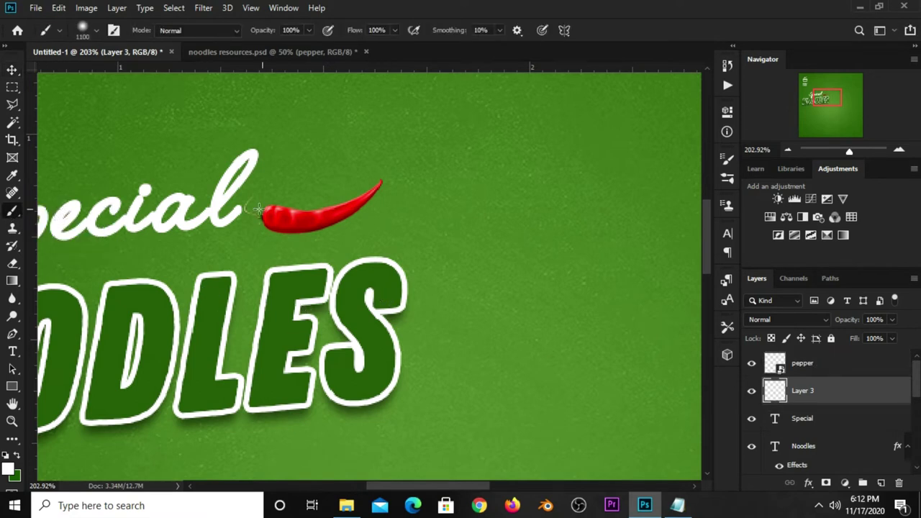
right_click(345, 199)
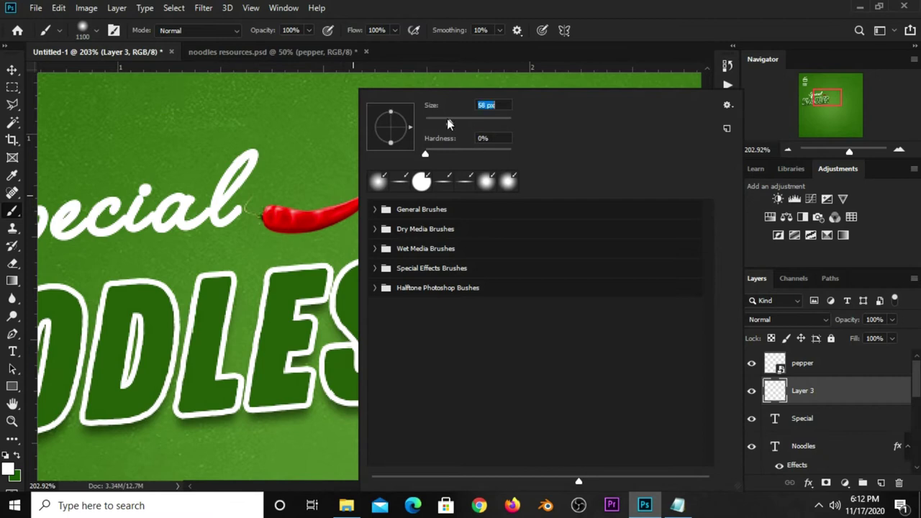
key("Return")
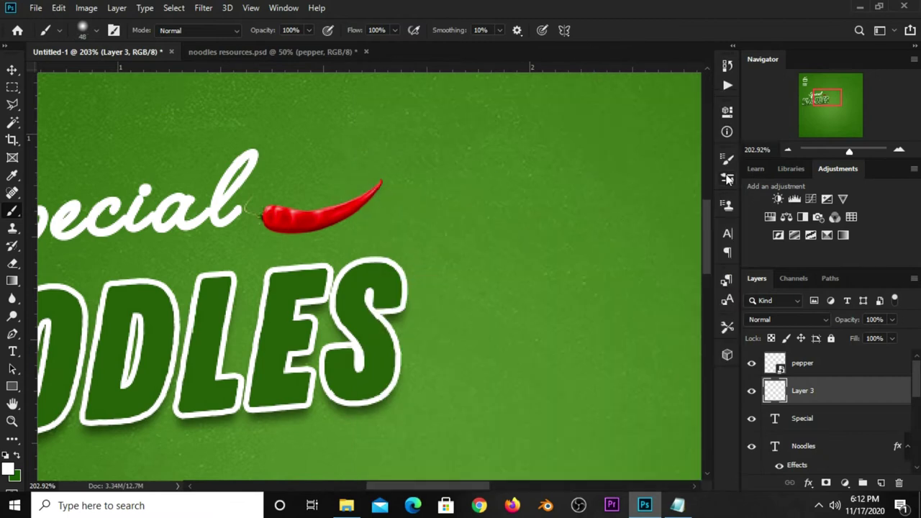
left_click(727, 160)
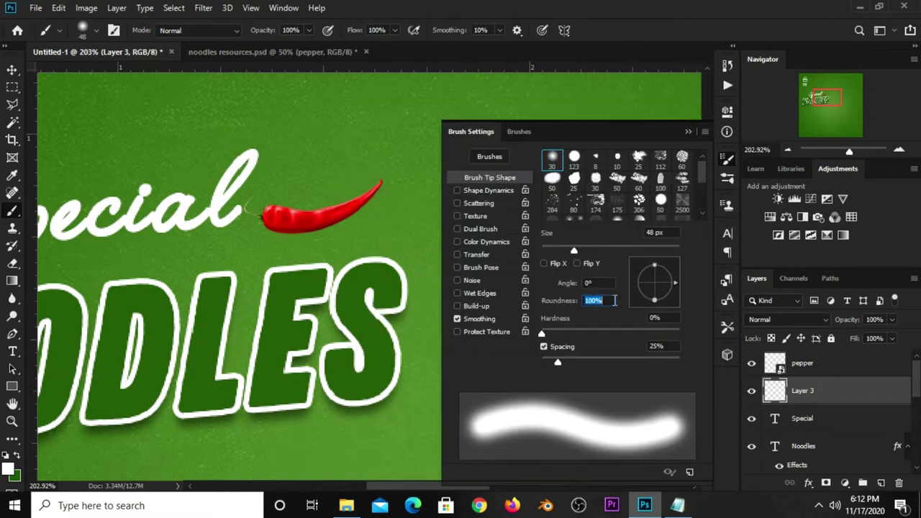
type("5")
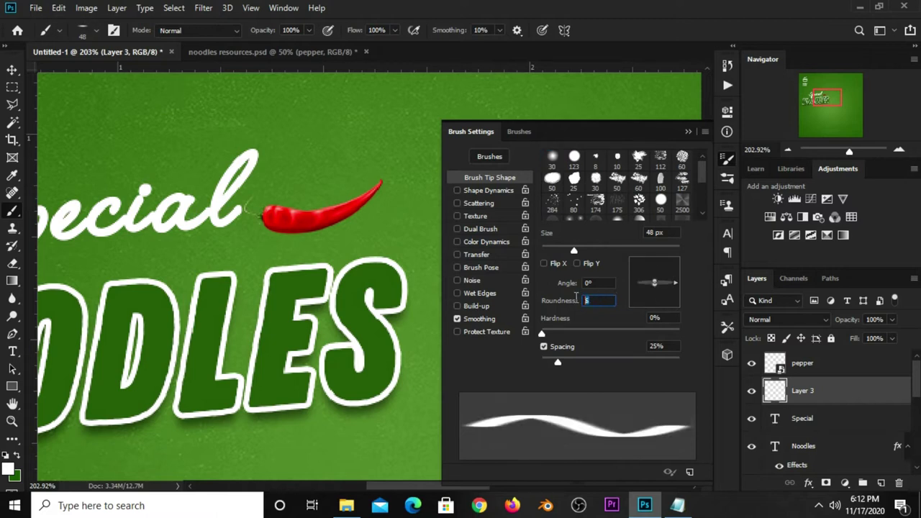
left_click(691, 132)
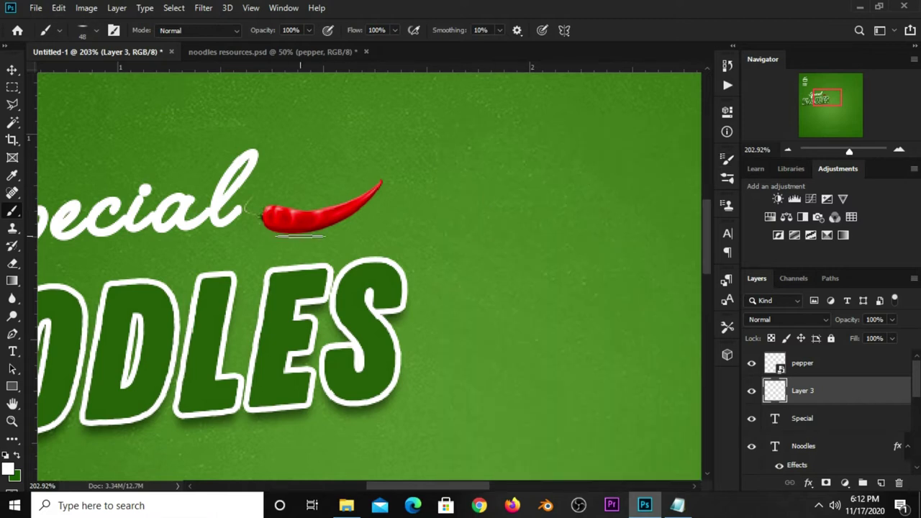
key("bracketright")
key("bracketright")
key("bracketright")
key("bracketright")
key("bracketright")
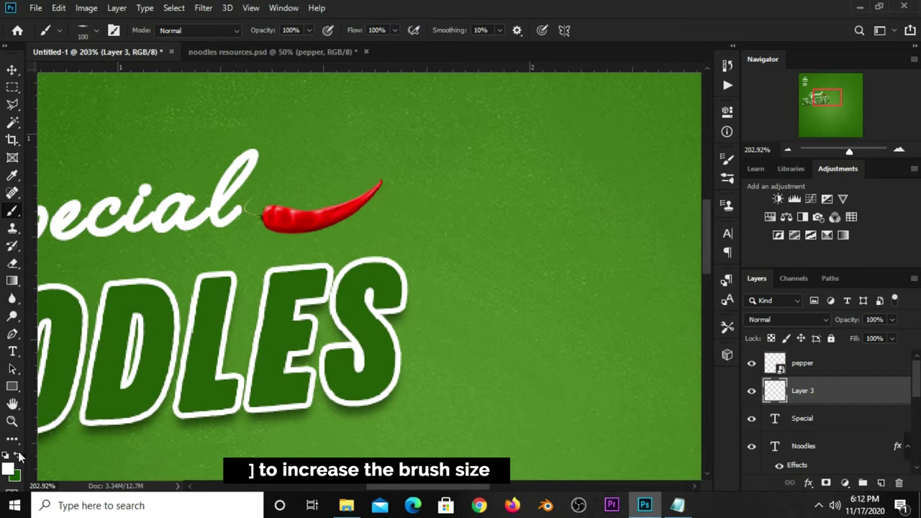
left_click(6, 457)
key("bracketright")
key("bracketright")
Paint a shadow under the pepper and rotate it about -7.5° to match its tilt
left_click(316, 234)
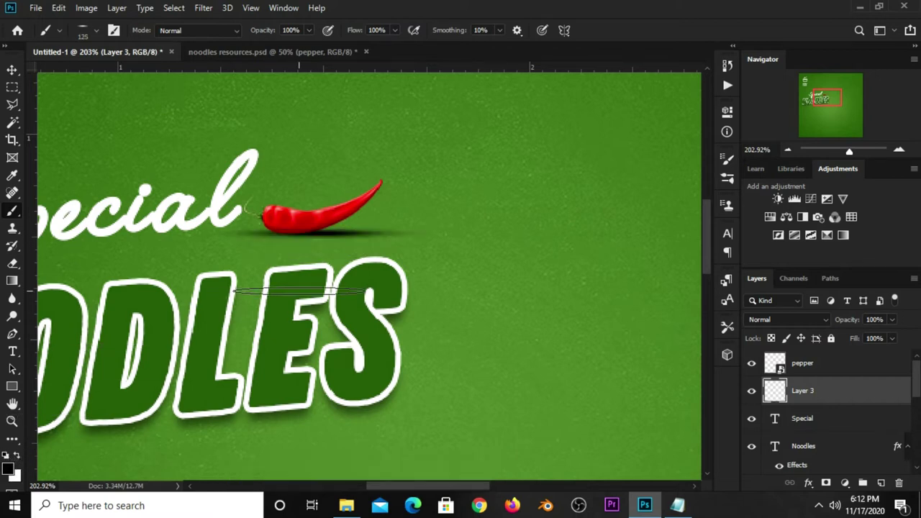
left_click(20, 72)
left_click(67, 70)
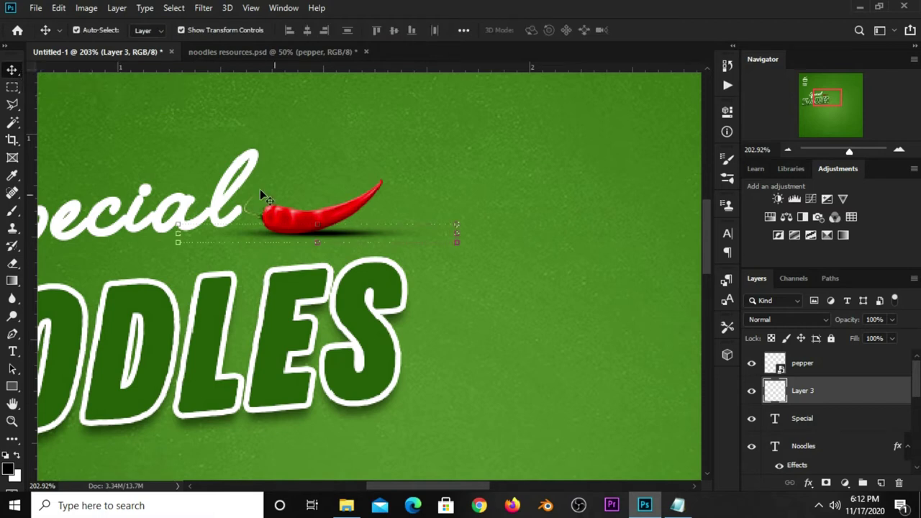
key("ctrl+t")
left_click_drag(499, 203, 489, 182)
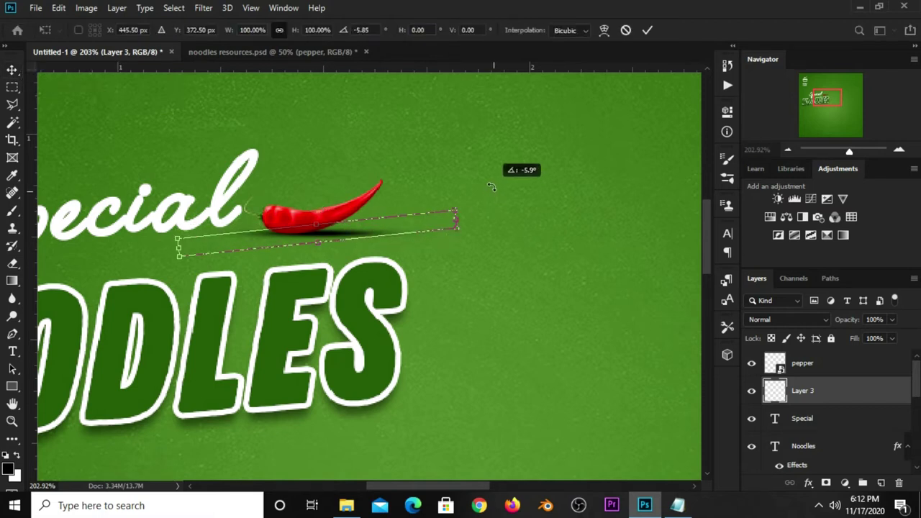
left_click(647, 30)
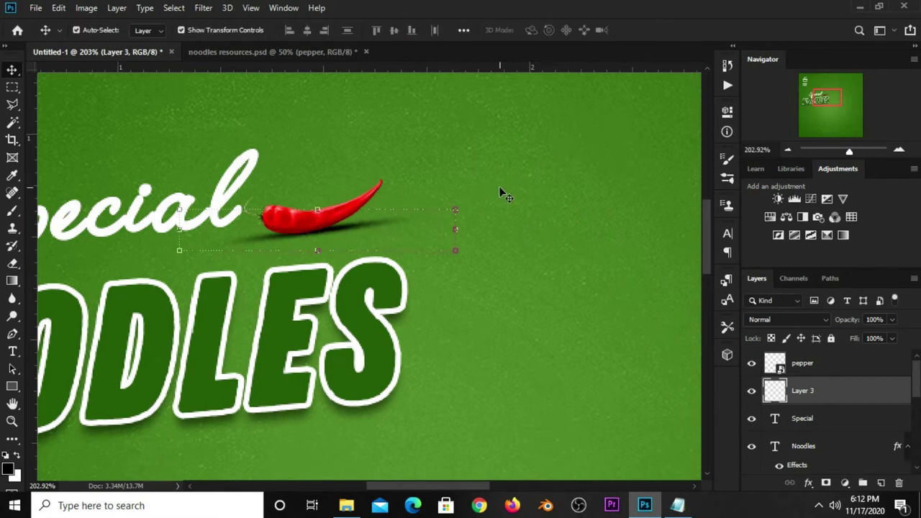
key("ctrl+0")
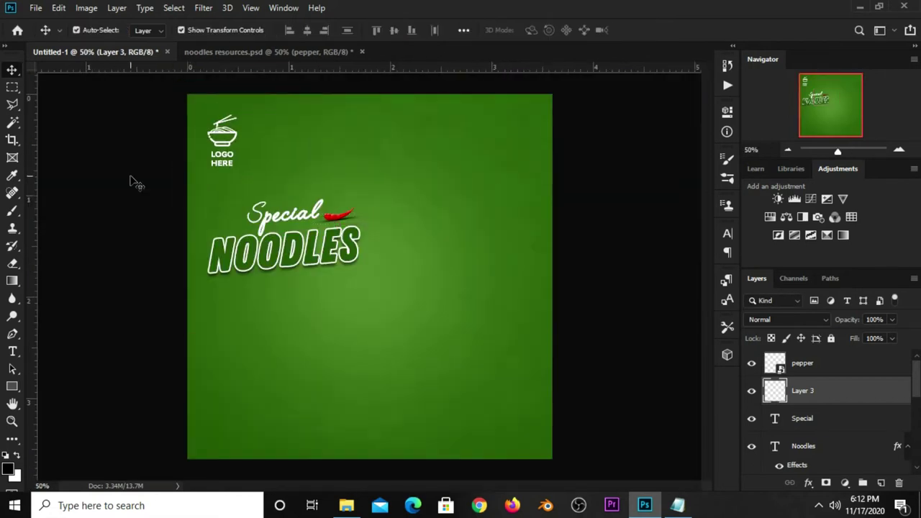
Draw a white 274×48 px bar with 24 px rounded corners below the logo
left_click(131, 181)
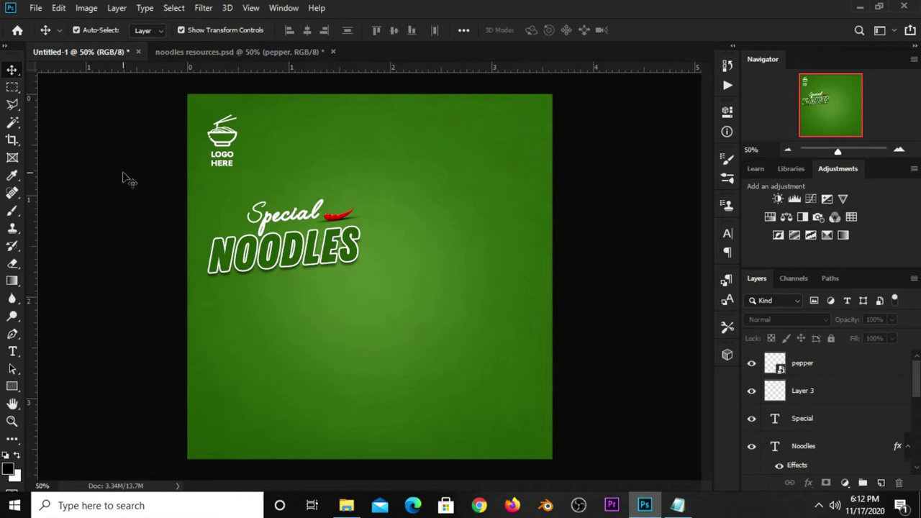
left_click_drag(13, 387, 46, 388)
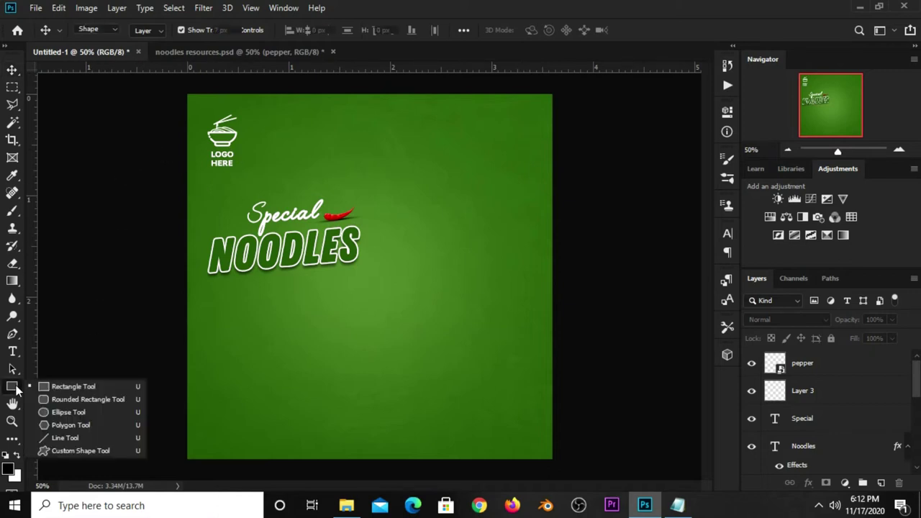
left_click(46, 388)
left_click_drag(243, 167, 339, 183)
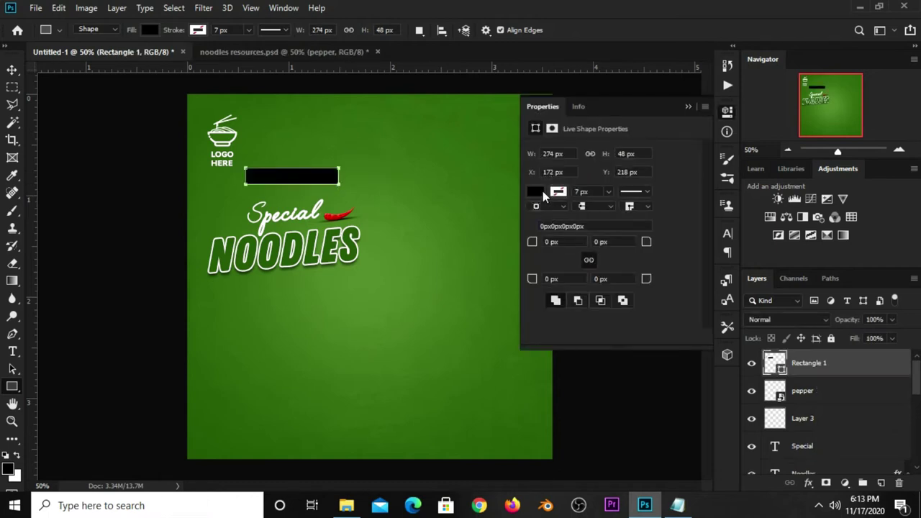
left_click(541, 191)
left_click(552, 262)
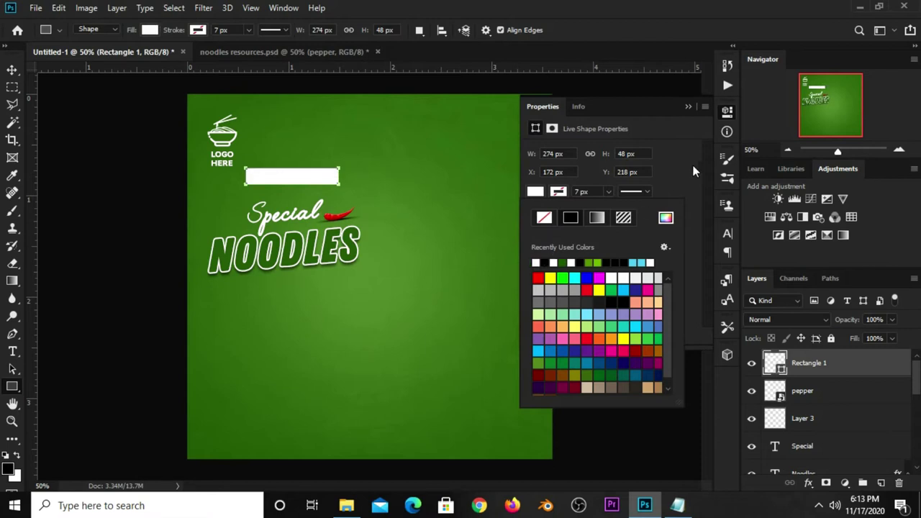
left_click(676, 180)
left_click_drag(646, 242, 682, 243)
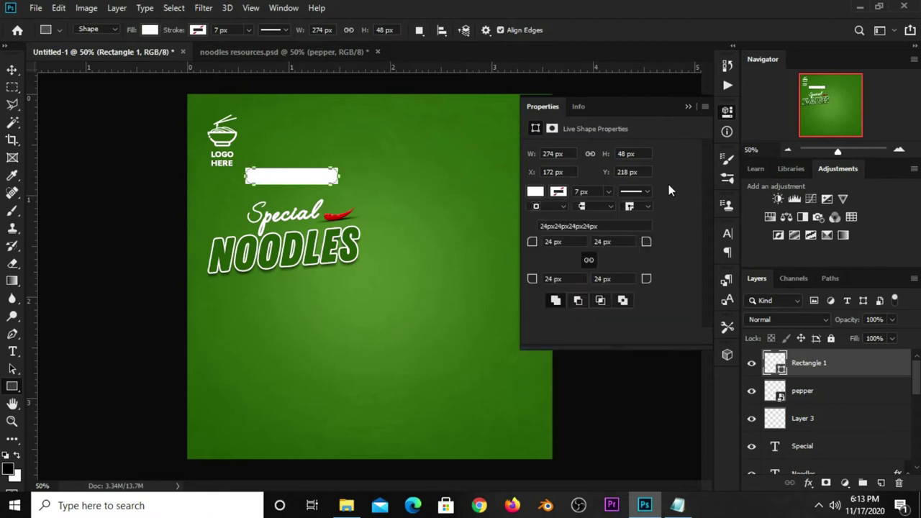
left_click(687, 106)
key("v")
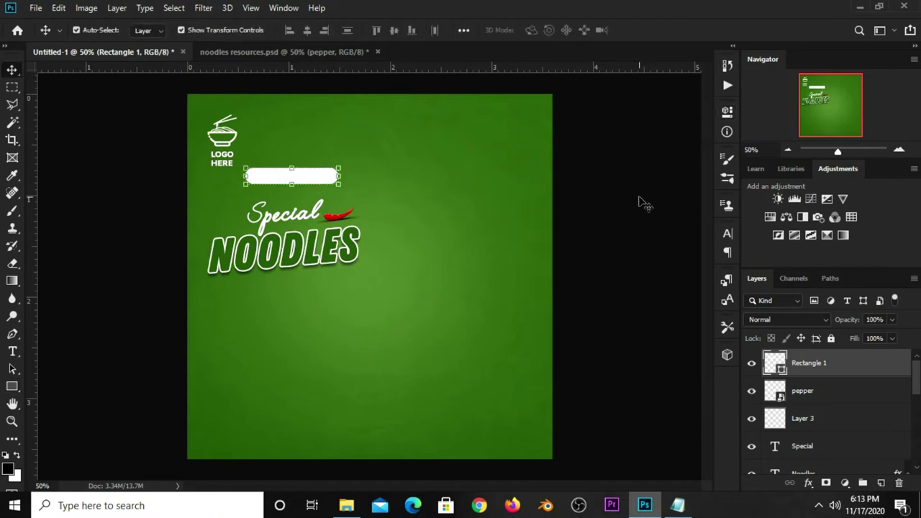
left_click(677, 466)
Copy the line Today's Offer from the Notepad notes
left_click(677, 505)
left_click(552, 291)
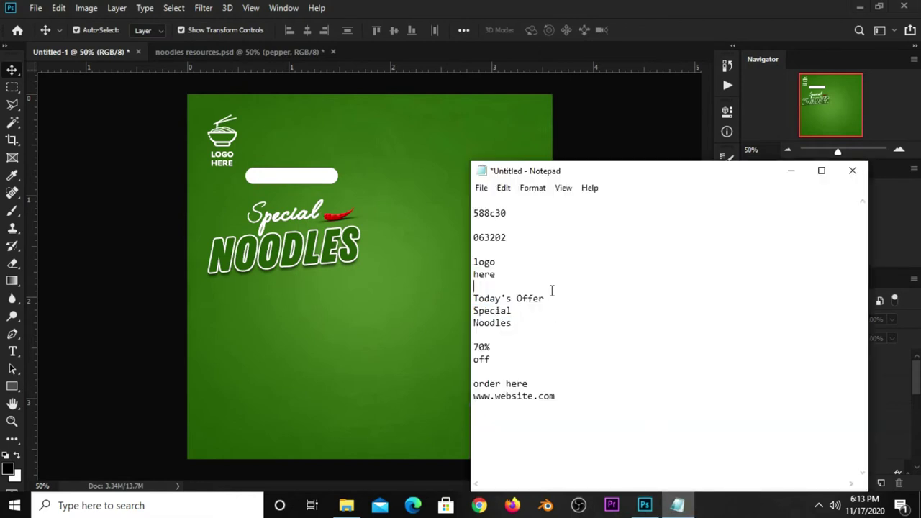
left_click_drag(545, 300, 473, 298)
right_click(491, 298)
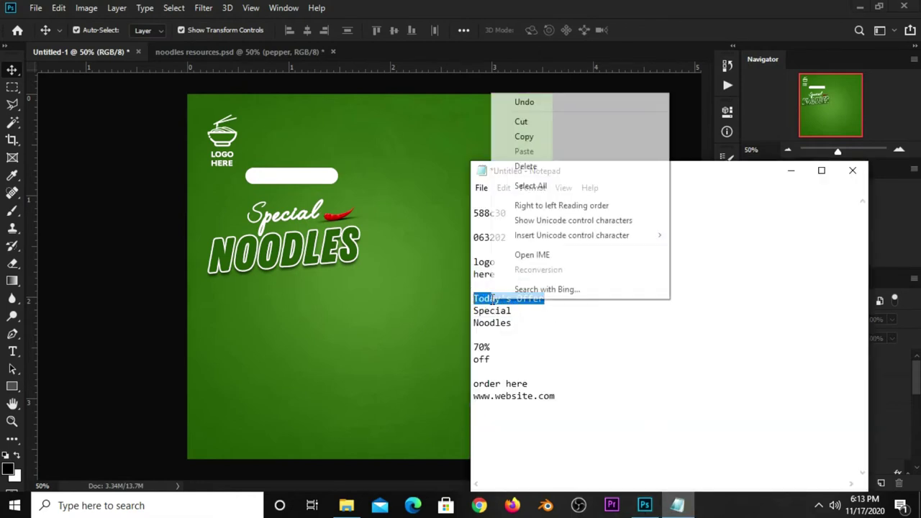
left_click(538, 138)
left_click(629, 27)
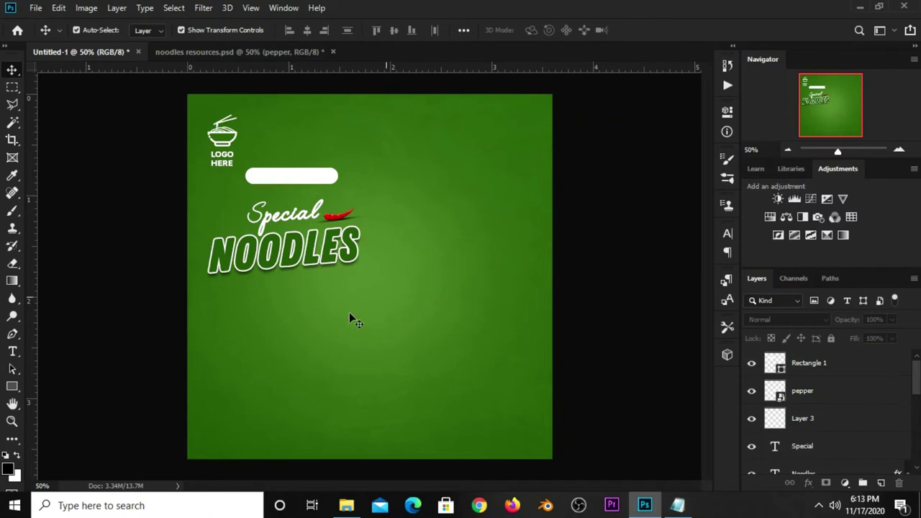
left_click(11, 352)
Paste Today's Offer as text in a dark green sampled from the background
left_click(53, 353)
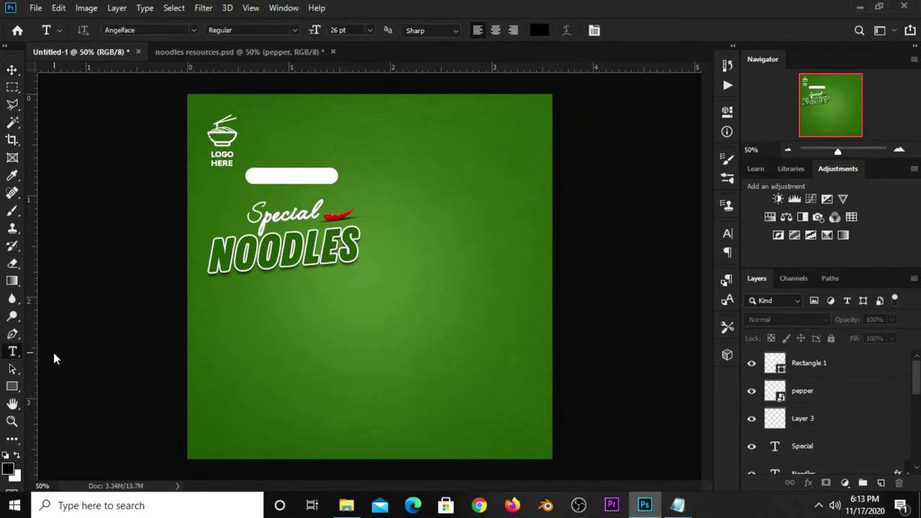
left_click(539, 30)
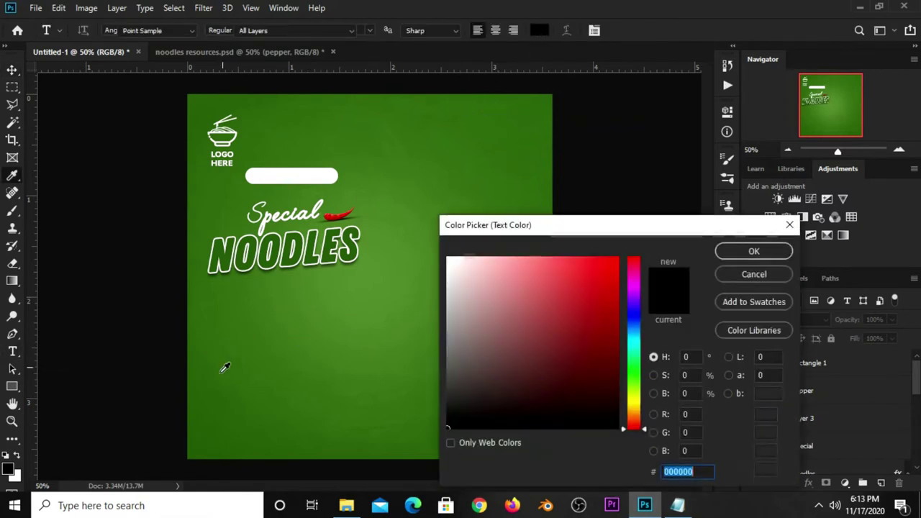
left_click(222, 406)
left_click_drag(689, 472, 669, 472)
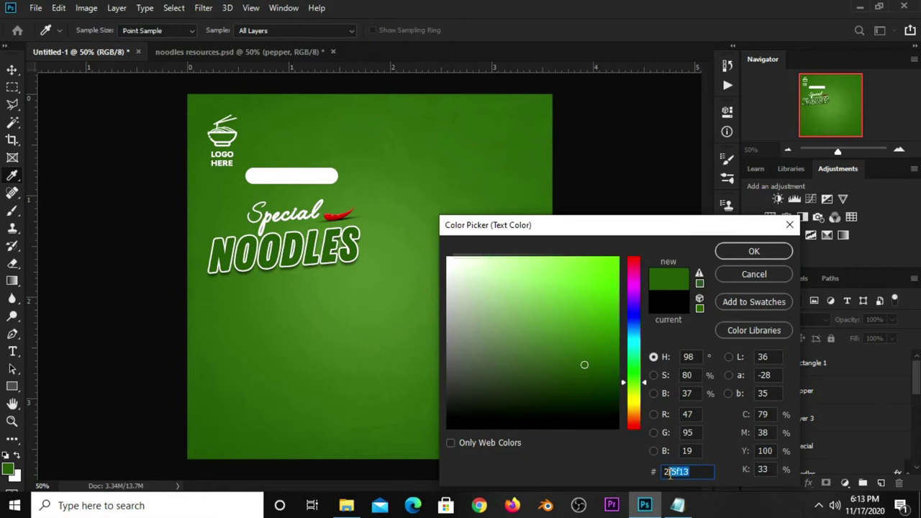
left_click(752, 252)
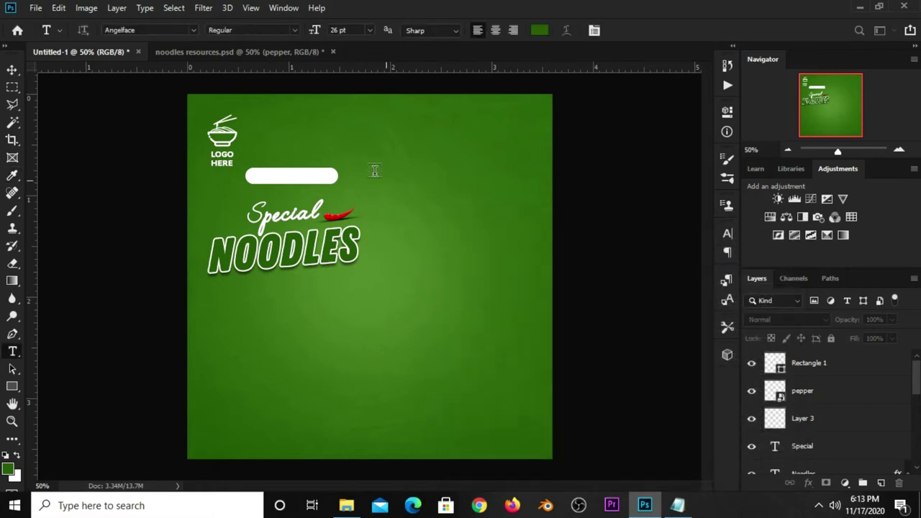
left_click(356, 164)
key("ctrl+v")
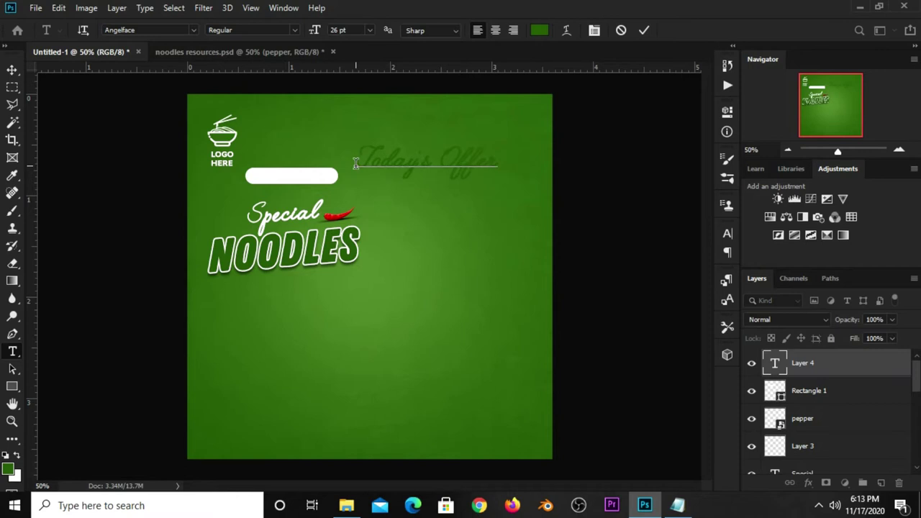
left_click(644, 30)
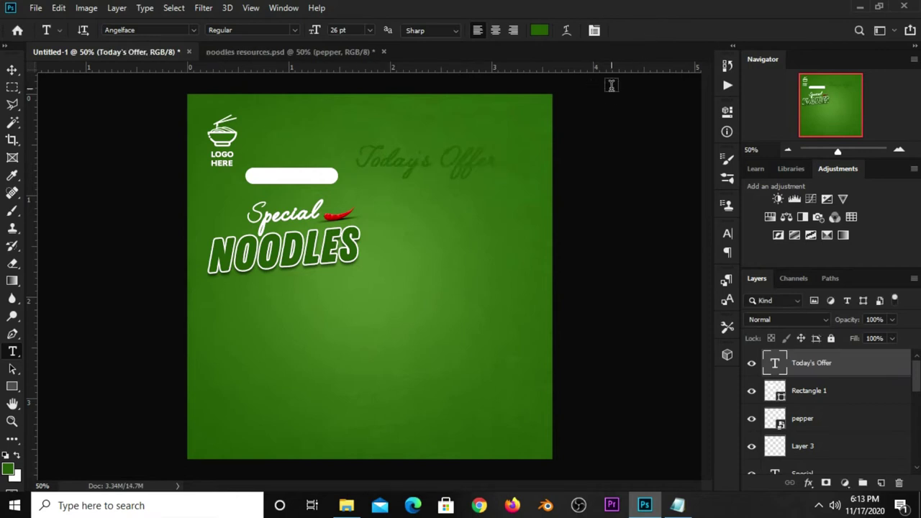
key("v")
Set Today's Offer in Adlinnaka Bold and scale it down onto the white pill
left_click(727, 236)
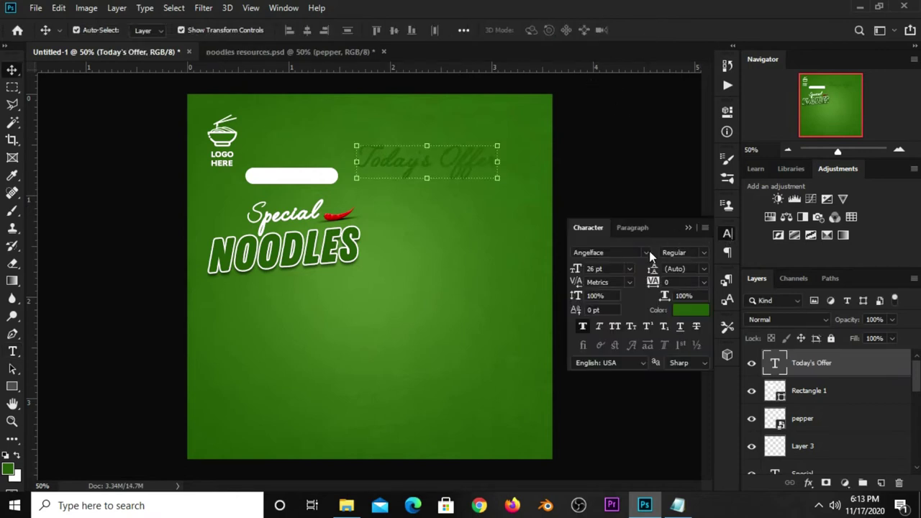
left_click(647, 254)
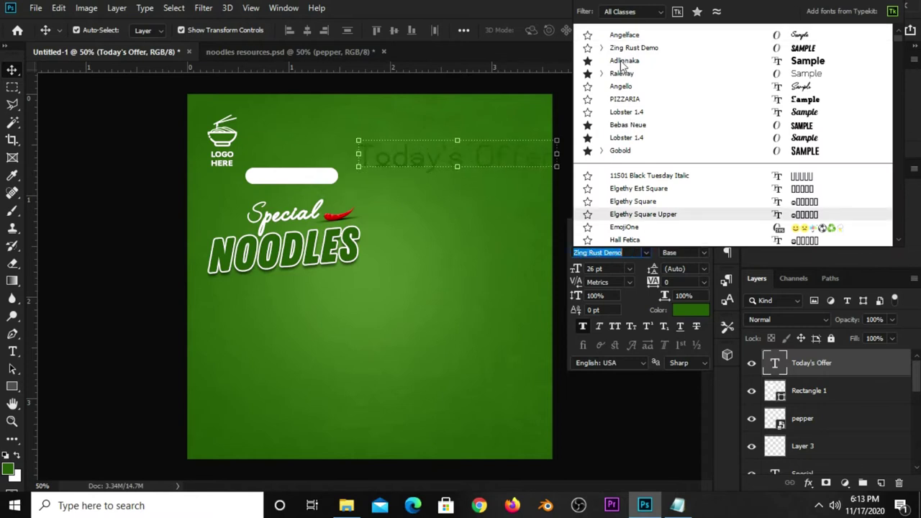
left_click(620, 61)
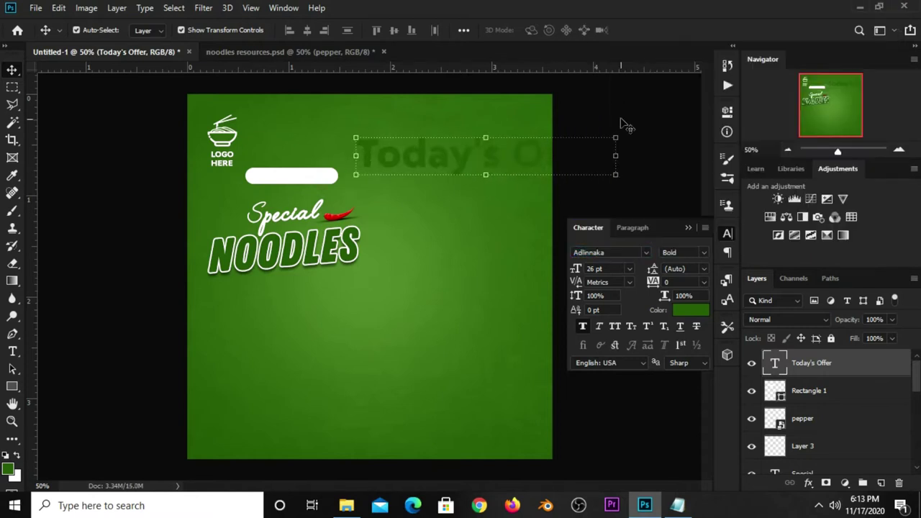
key("ctrl+t")
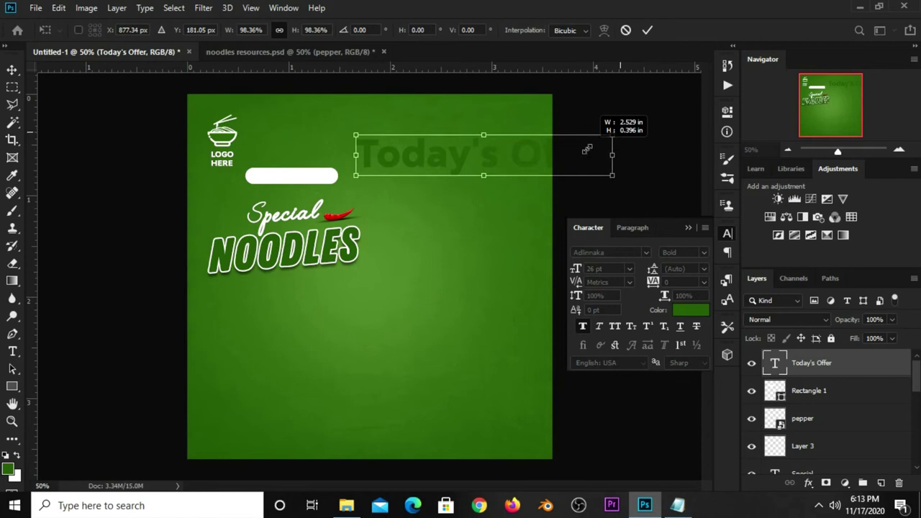
left_click_drag(621, 131, 328, 178)
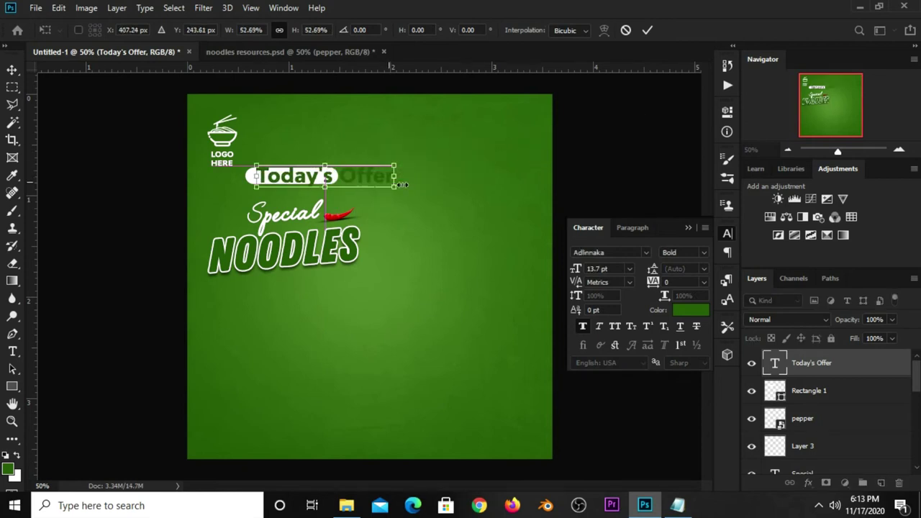
left_click_drag(400, 188, 311, 175)
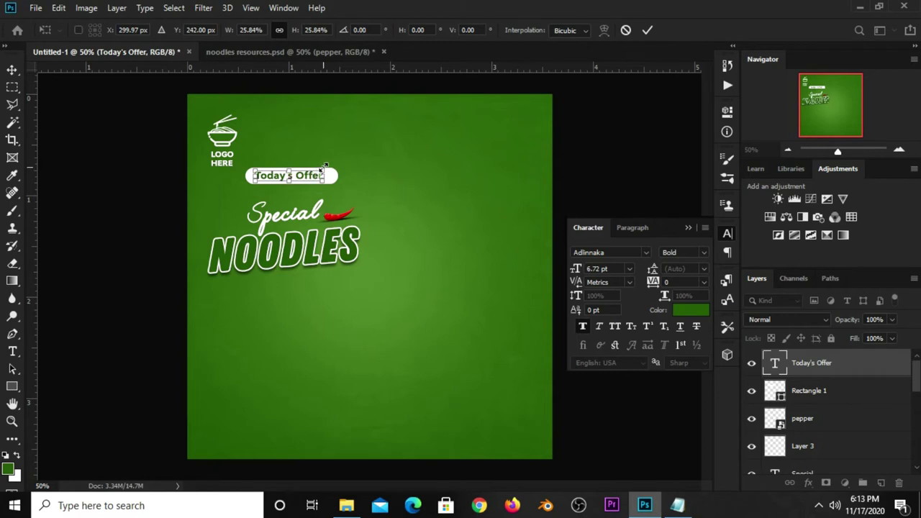
key("Return")
Shrink the Today's Offer text slightly more
left_click(688, 228)
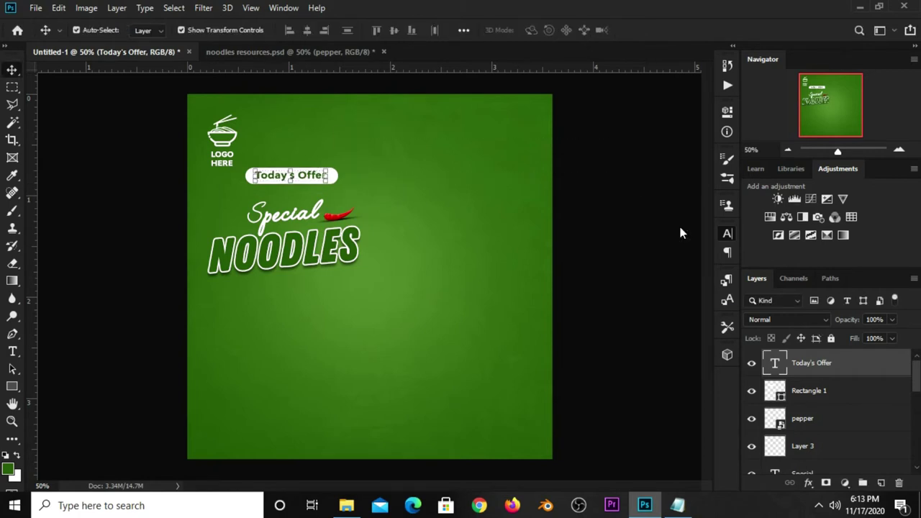
scroll(321, 190, "up", 5)
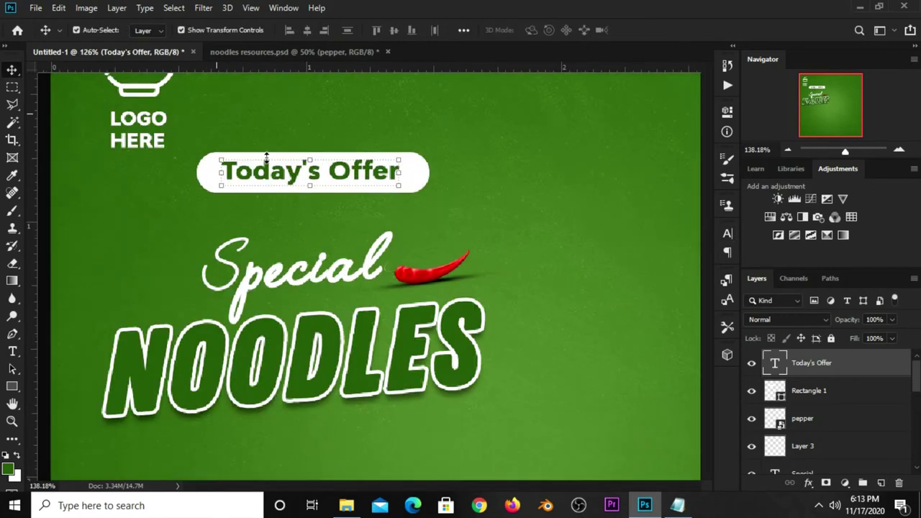
key("ctrl+t")
mouse_move(413, 159)
left_mouse_down()
mouse_move(394, 156)
mouse_move(367, 177)
left_mouse_up()
key("Return")
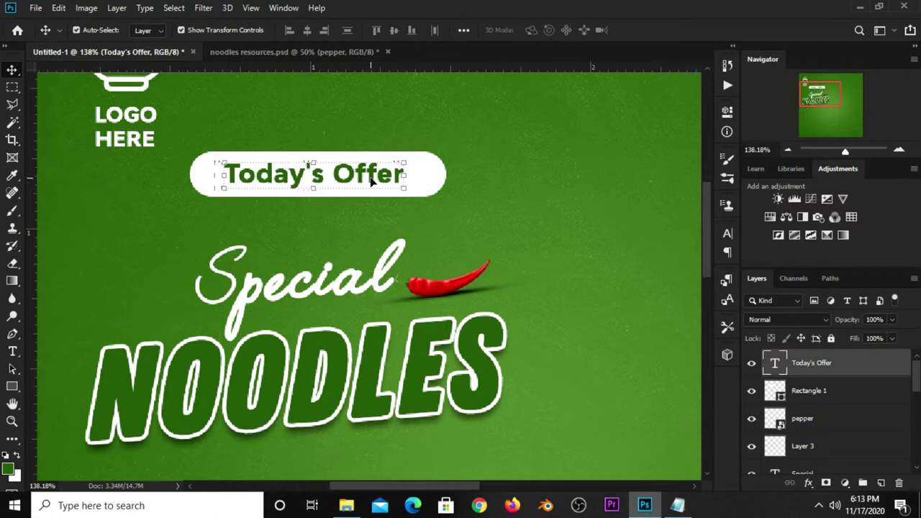
Centre Today's Offer horizontally on the pill and group both as Group 1
left_click(808, 393, "shift")
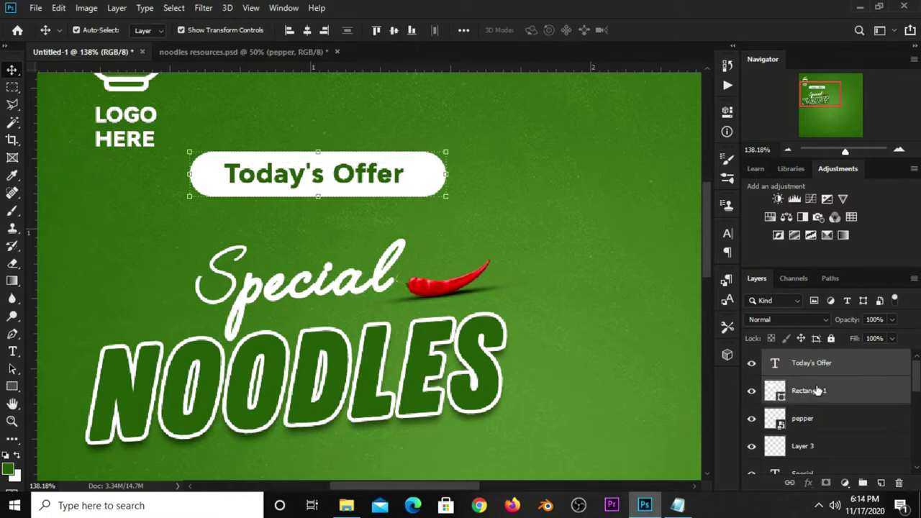
left_click(471, 35)
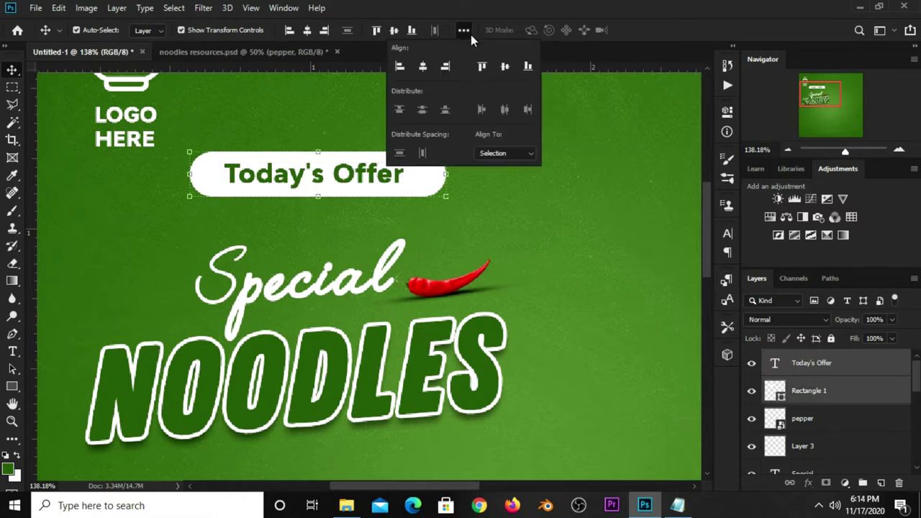
left_click(424, 67)
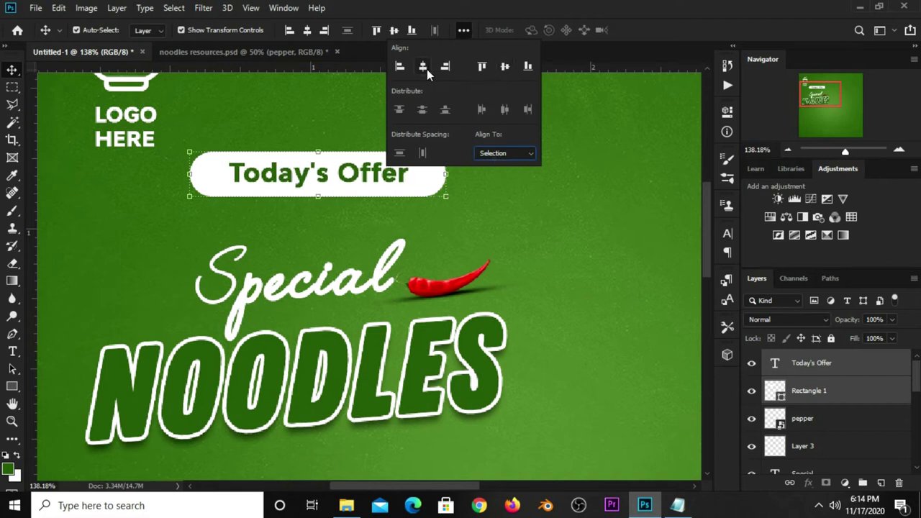
left_click(587, 111)
left_click(799, 390)
left_click(799, 363, "shift")
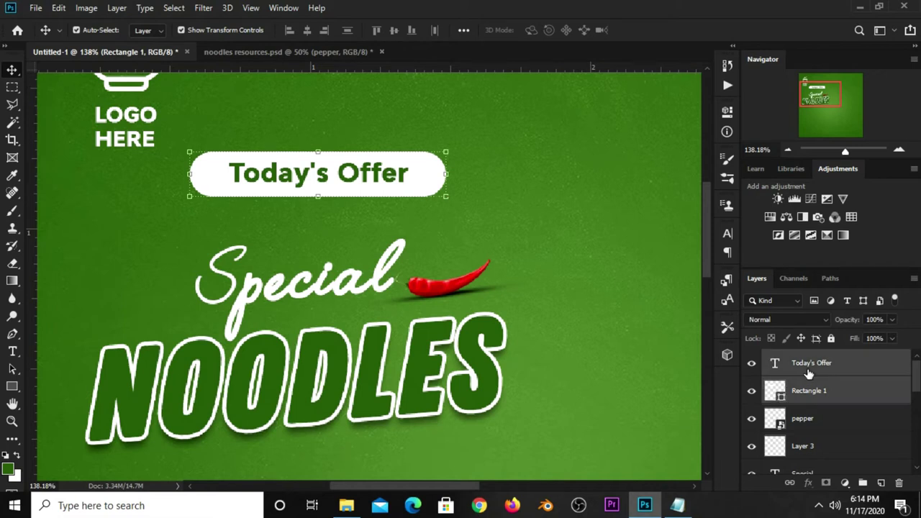
key("ctrl+g")
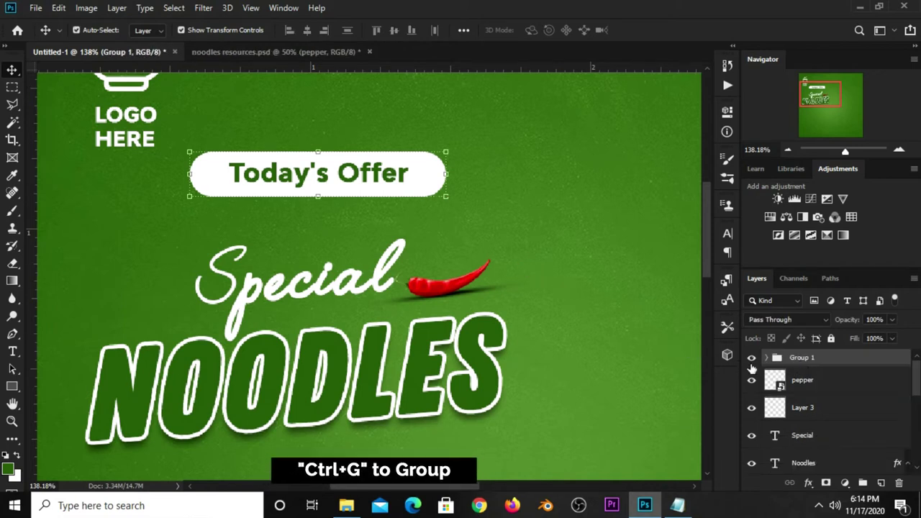
Scale the badge group to about 92% and nudge it down
left_click(752, 358)
left_click(751, 357)
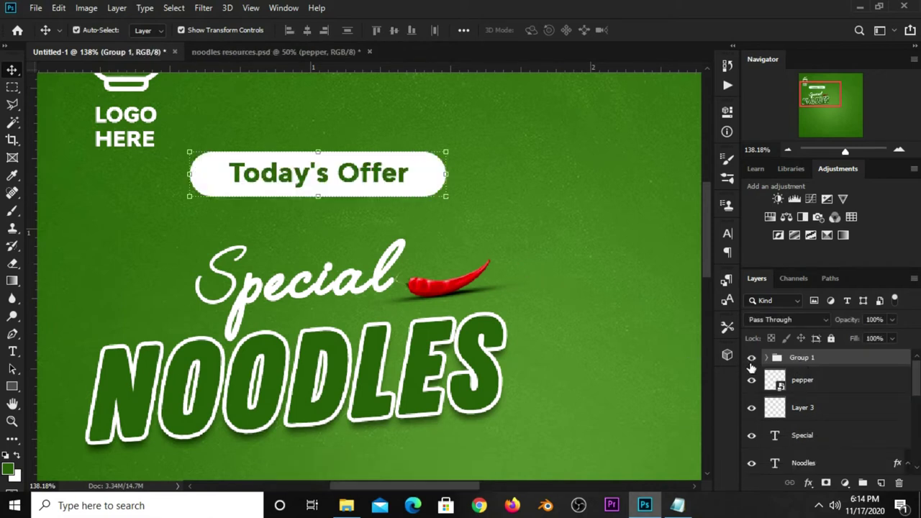
left_click_drag(447, 152, 427, 157)
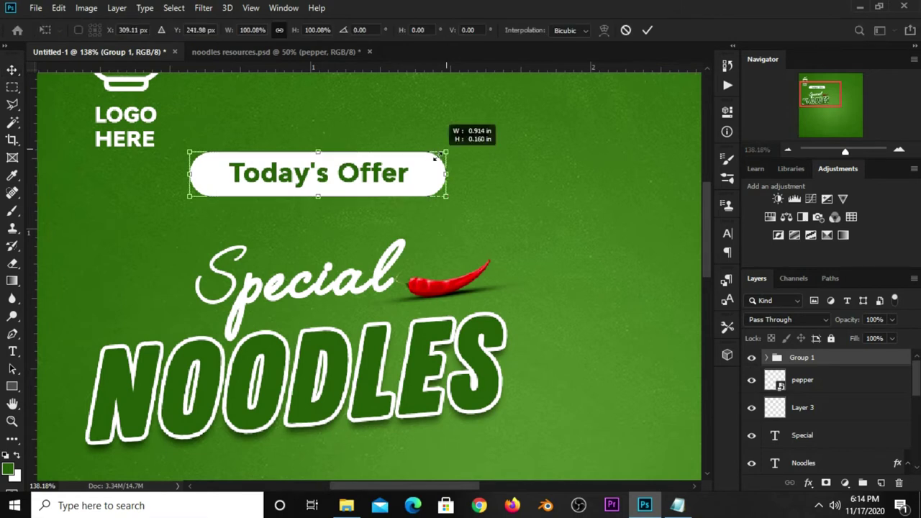
key("Return")
key("shift+Down")
key("shift+Down")
scroll(414, 148, "down", 2)
scroll(407, 140, "down", 2)
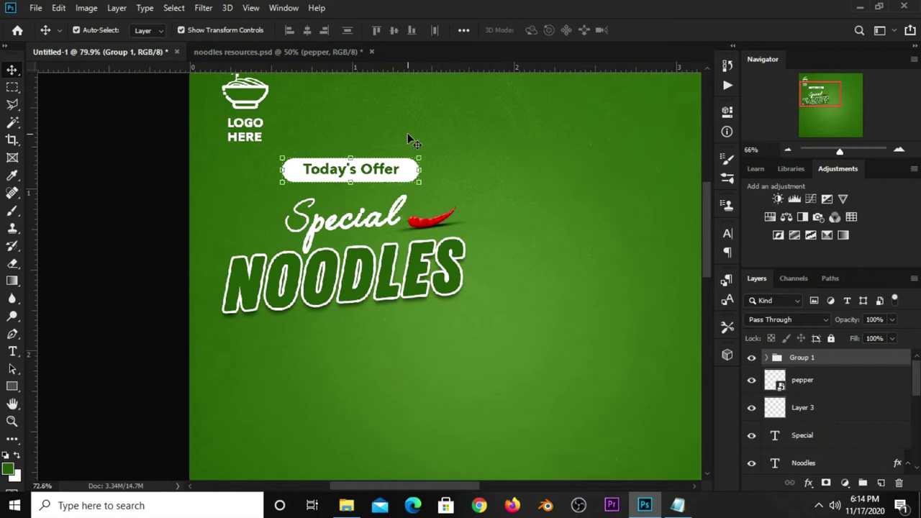
scroll(407, 139, "down", 1)
key("ctrl+t")
Skew the badge so its right side rises, then nudge it down
right_click(388, 156)
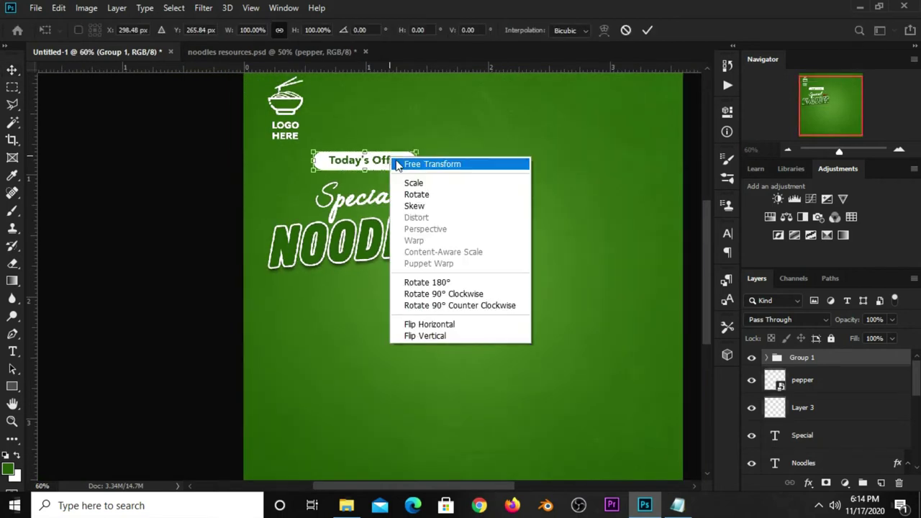
left_click(424, 206)
left_click_drag(424, 171, 422, 155)
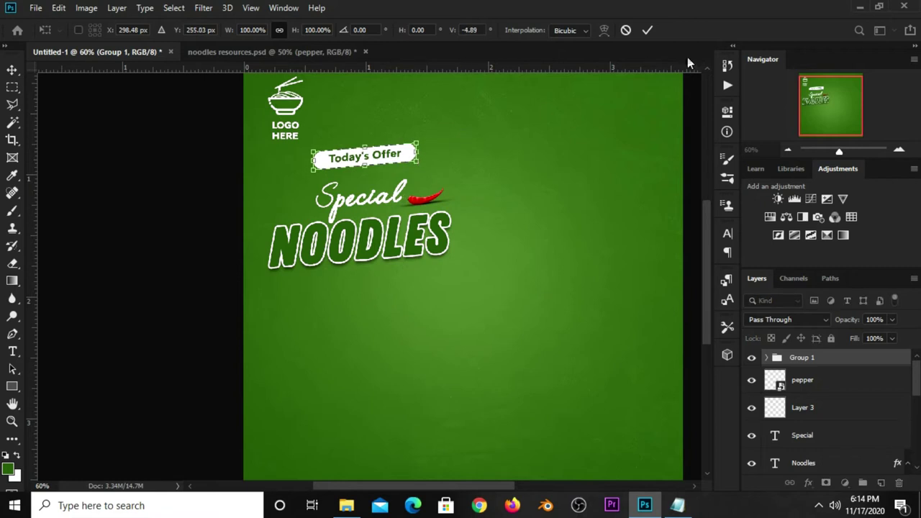
left_click(647, 31)
key("ctrl+minus")
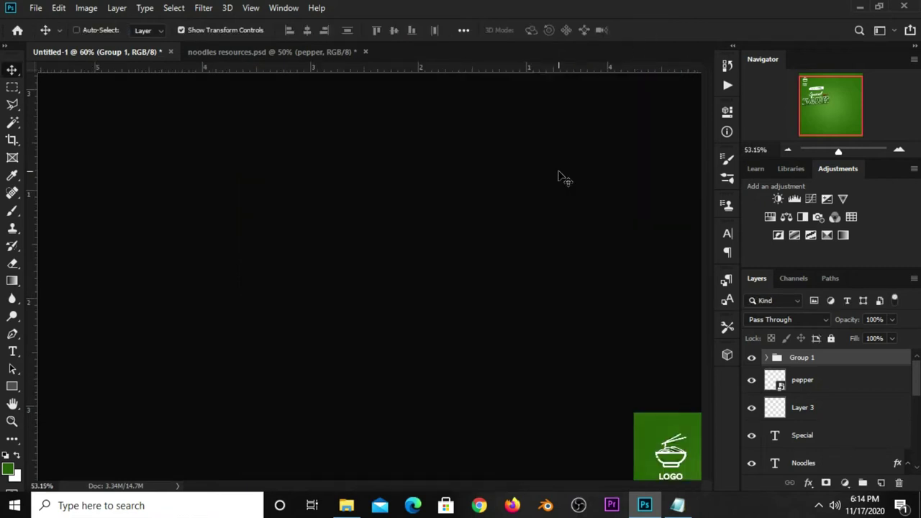
key("ctrl+z")
key("shift+Down")
key("shift+Down")
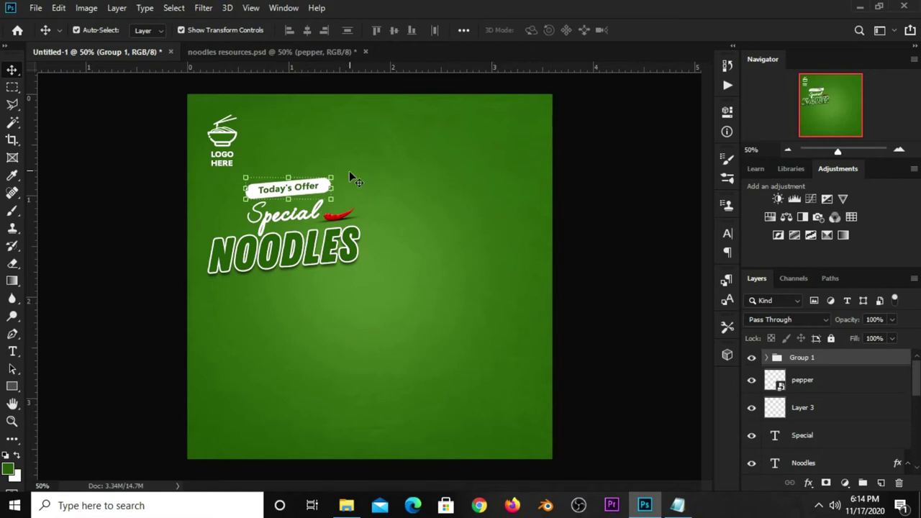
Rotate the badge group about 0.6° to echo the slanted headline
key("ctrl+t")
left_click_drag(343, 166, 349, 164)
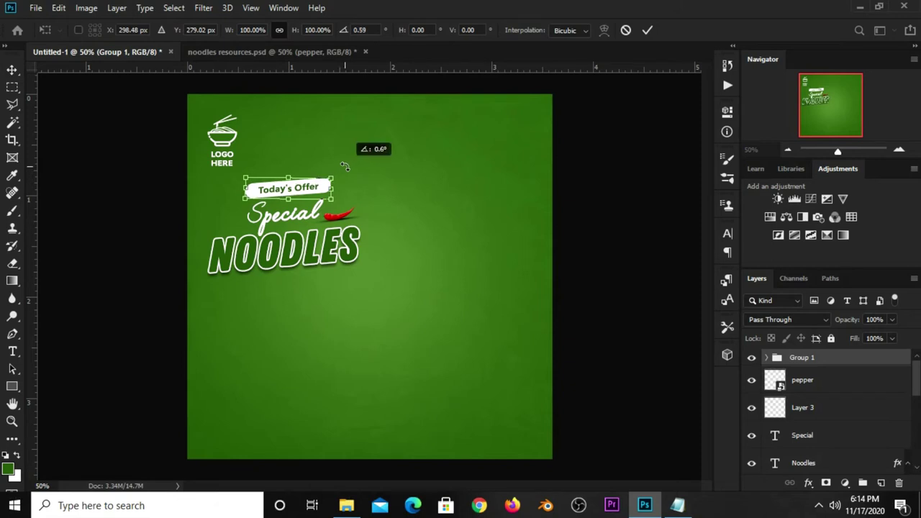
key("Return")
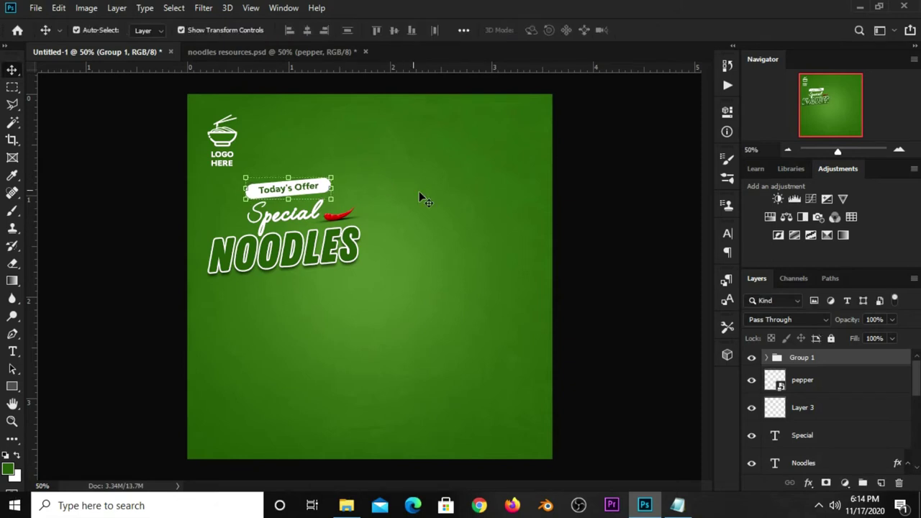
left_click(575, 231)
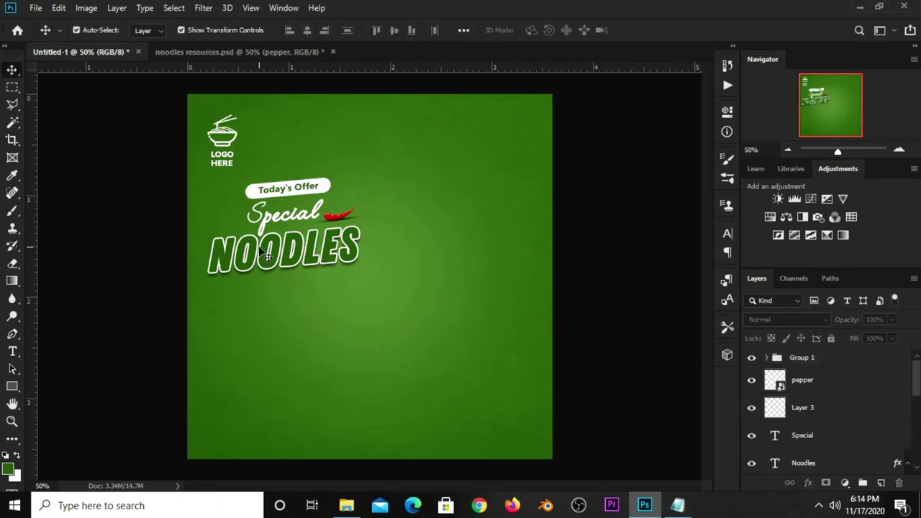
left_click(817, 360)
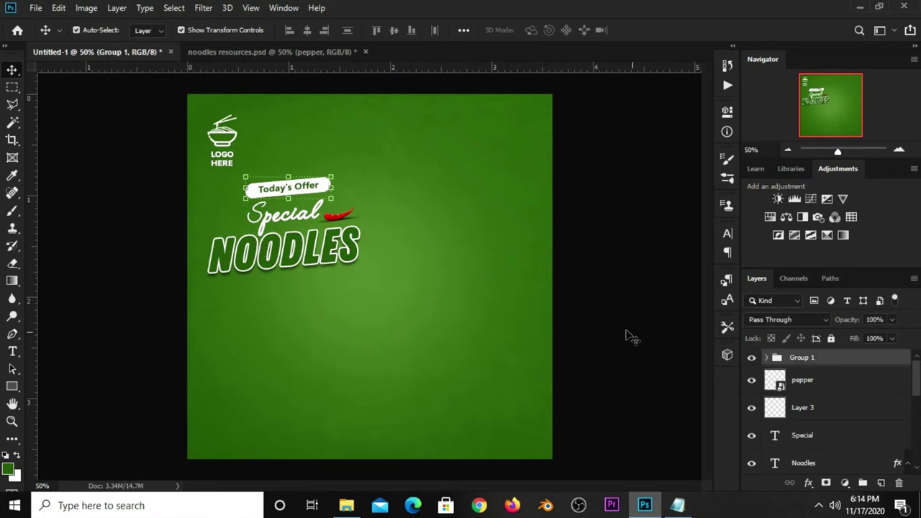
left_click(609, 301)
scroll(349, 265, "up", 1)
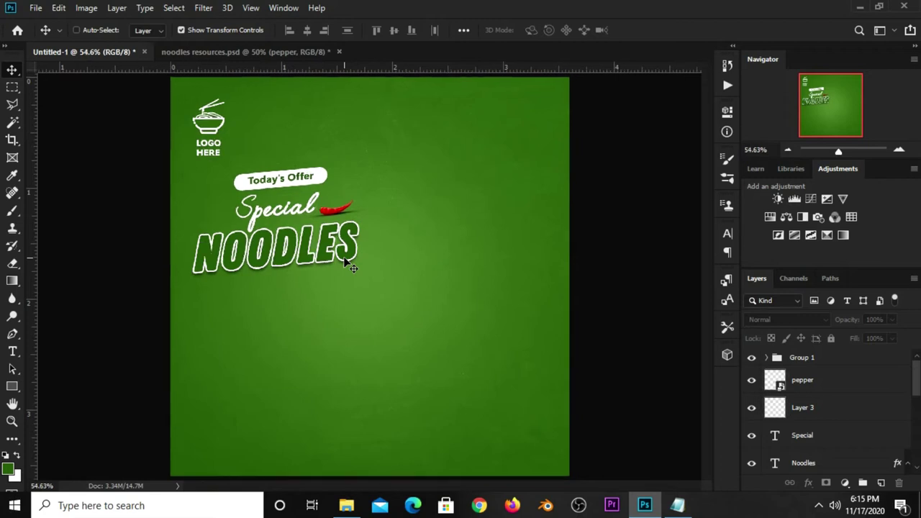
scroll(348, 265, "down", 1)
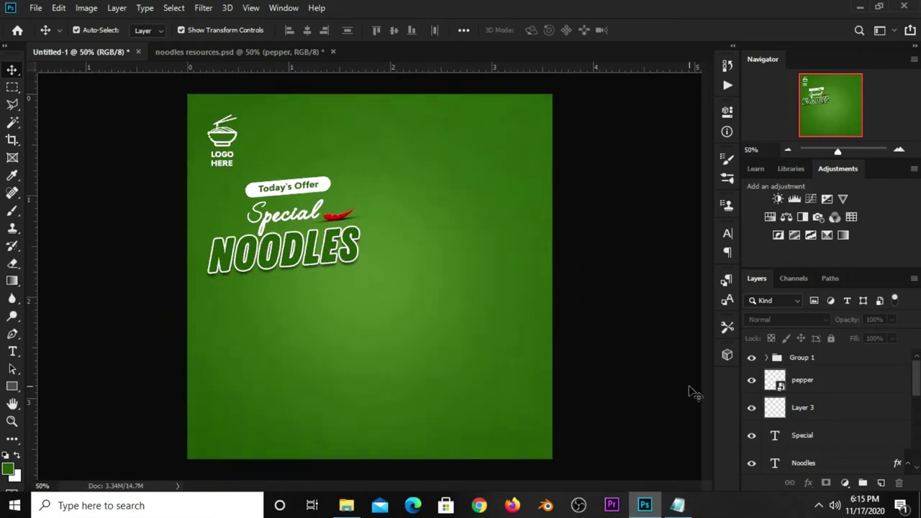
Add an empty Layer 4 and trace a small closed pen path left of 'Special'
left_click(881, 483)
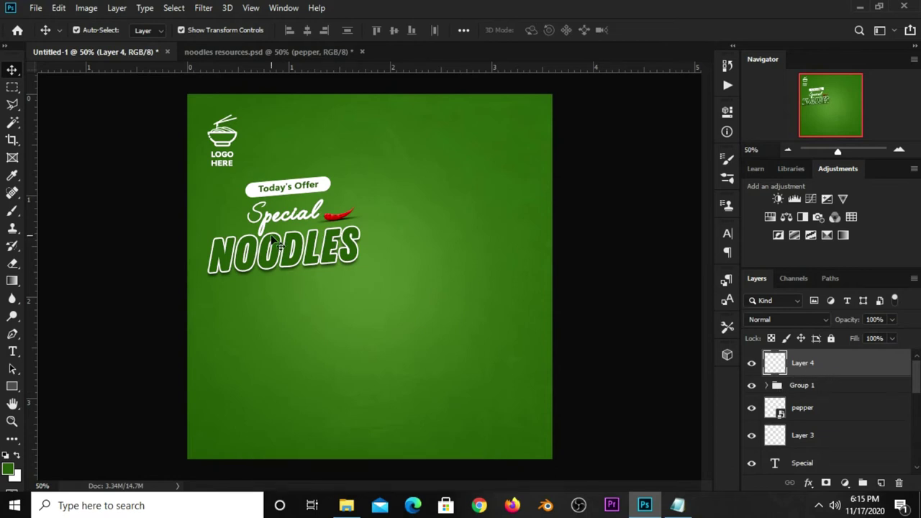
scroll(222, 199, "up", 3)
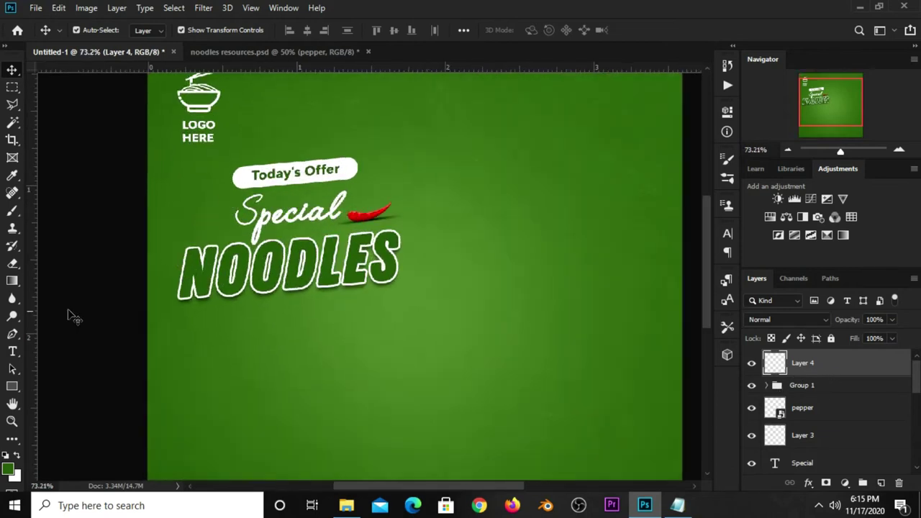
right_click(12, 336)
left_click(65, 330)
scroll(177, 219, "up", 2)
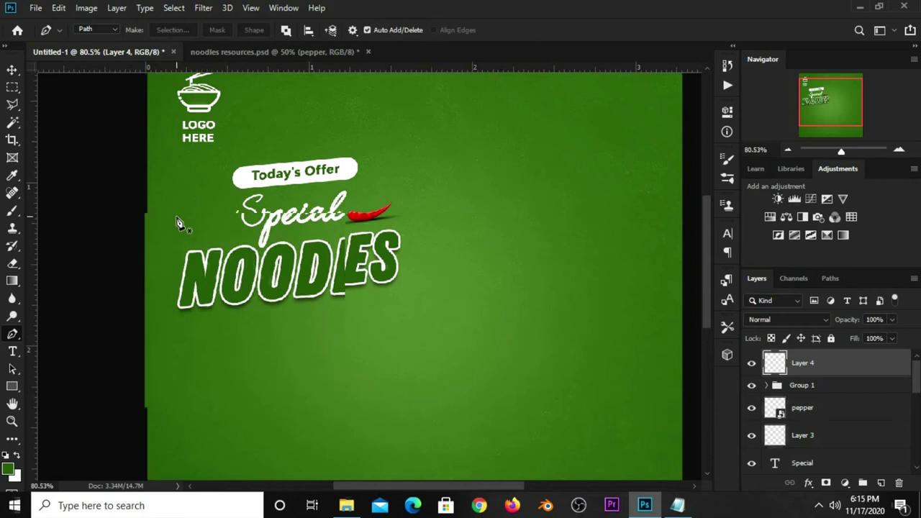
scroll(191, 233, "up", 1)
left_click(195, 223)
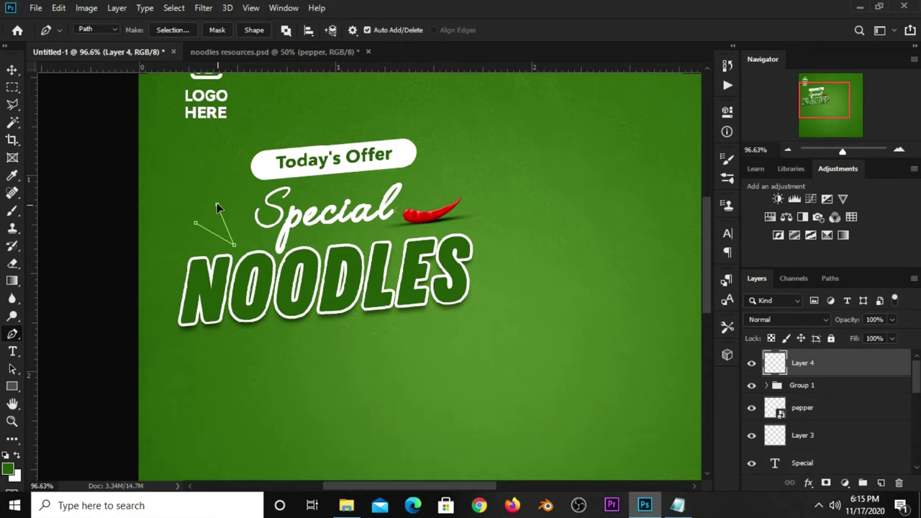
left_click(196, 225)
right_click(206, 193)
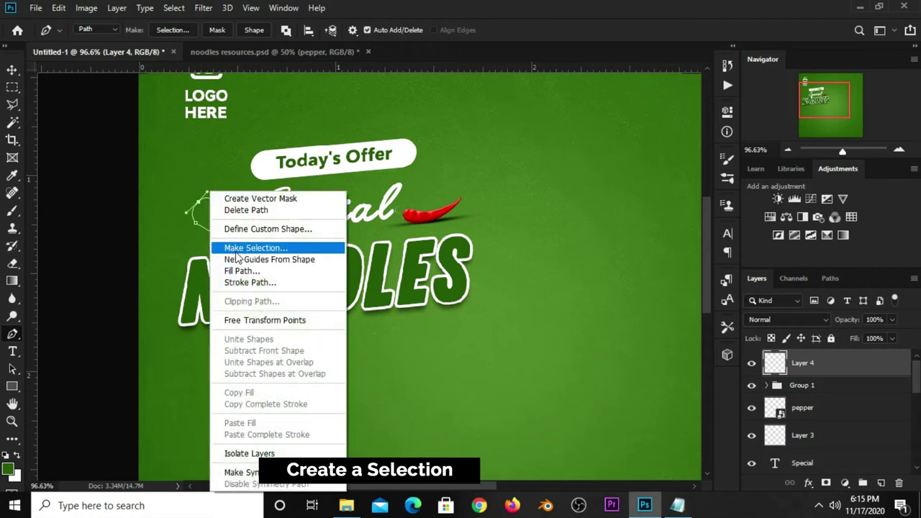
Turn the droplet pen path into a selection
left_click(234, 248)
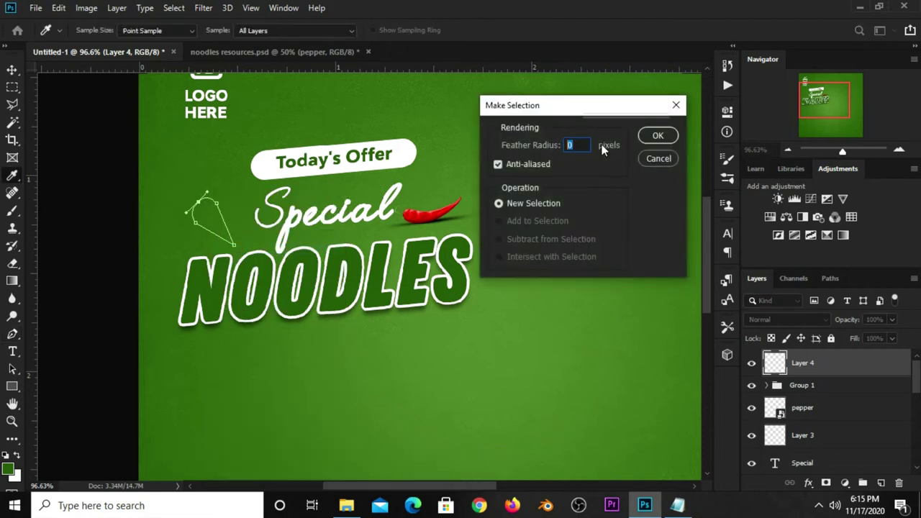
left_click(658, 136)
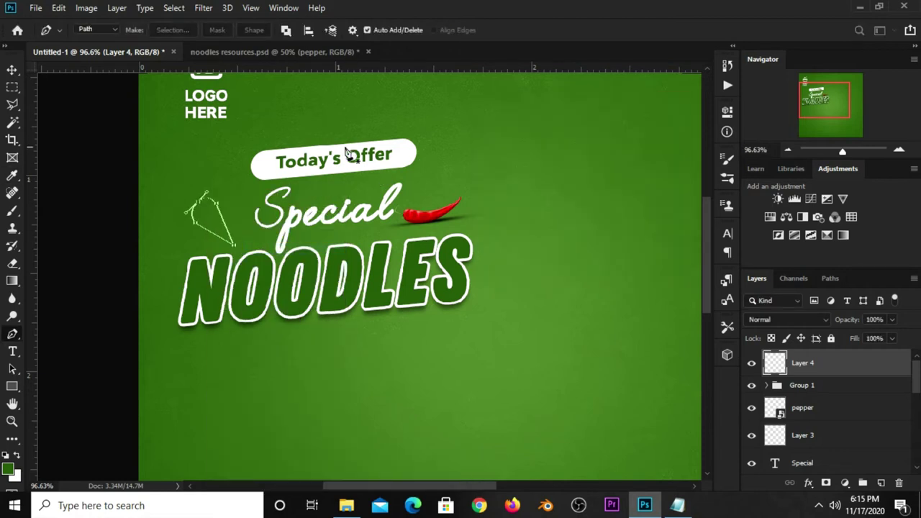
left_click(20, 87)
left_click(77, 88)
right_click(209, 216)
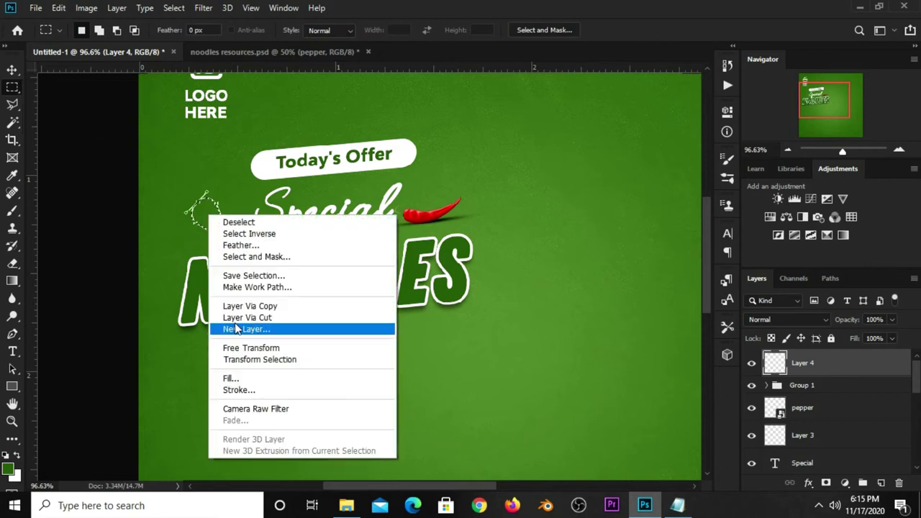
Stroke the droplet selection 3 px in white (ffffff) and clear the selection
left_click(242, 391)
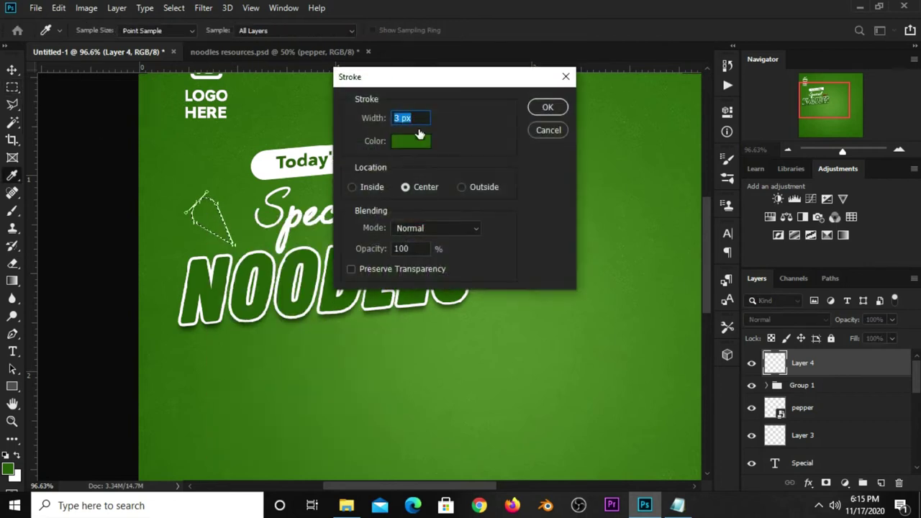
left_click(411, 141)
type("fff")
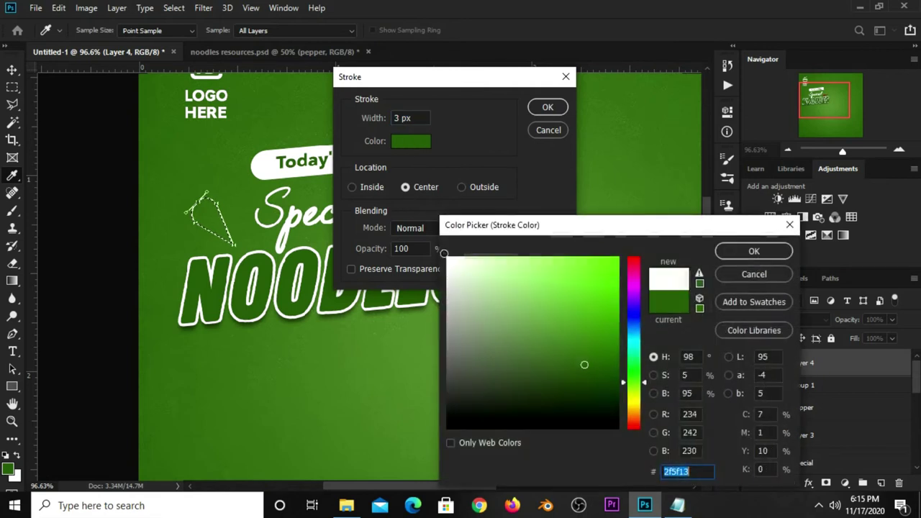
type("fff")
left_click(741, 252)
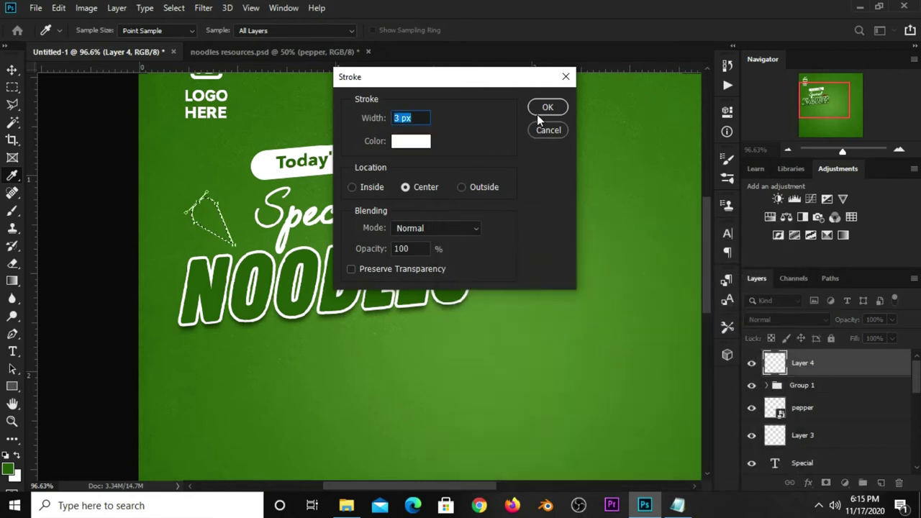
left_click(544, 108)
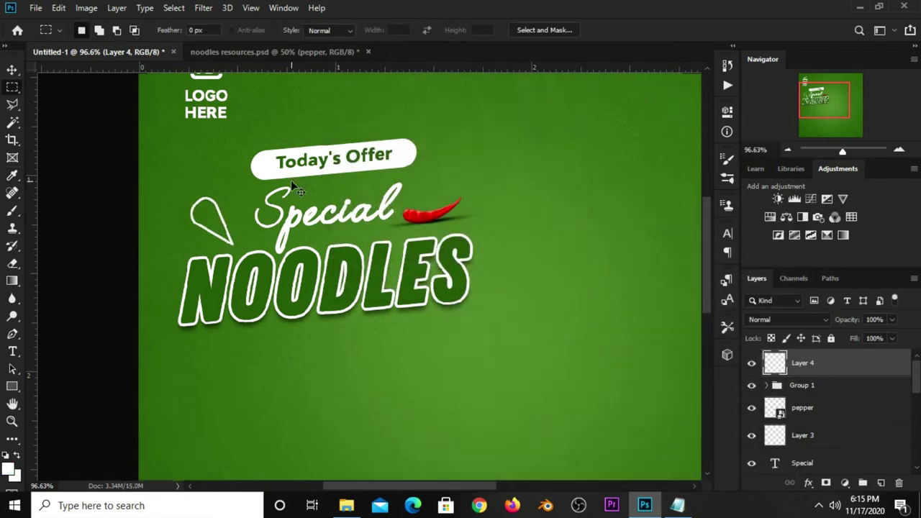
key("ctrl+d")
left_click(11, 70)
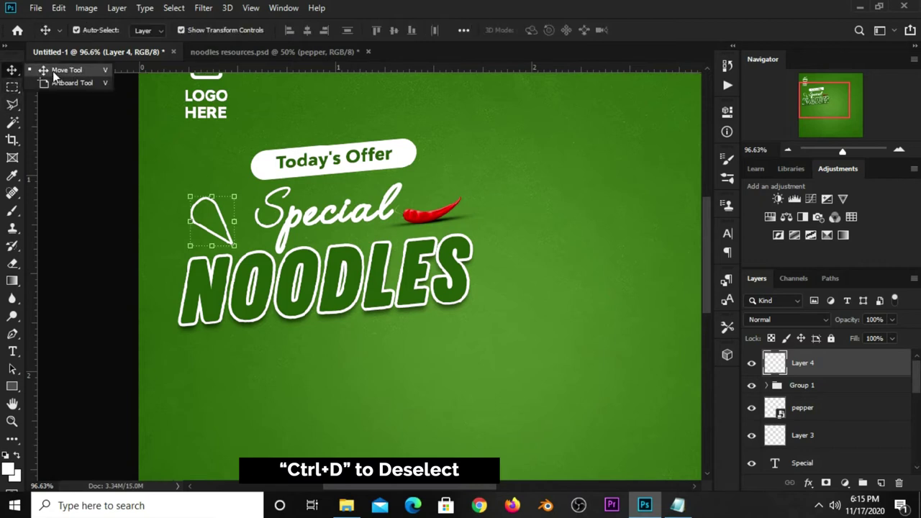
Move the droplet up beside 'Special' and shrink it slightly
key("ctrl+t")
left_click_drag(210, 228, 234, 213)
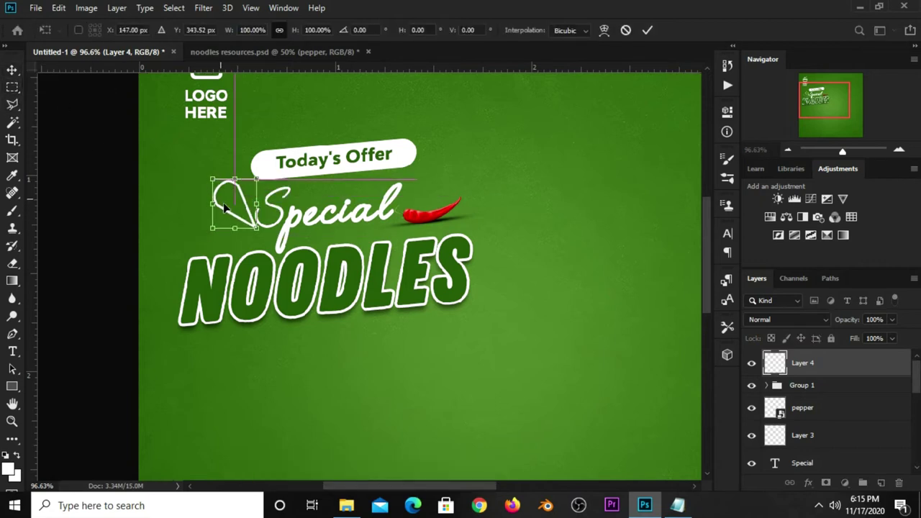
left_click_drag(211, 180, 198, 214)
key("Return")
Duplicate the droplet, scale the copy to about 63% and rotate it below-left
key("ctrl+j")
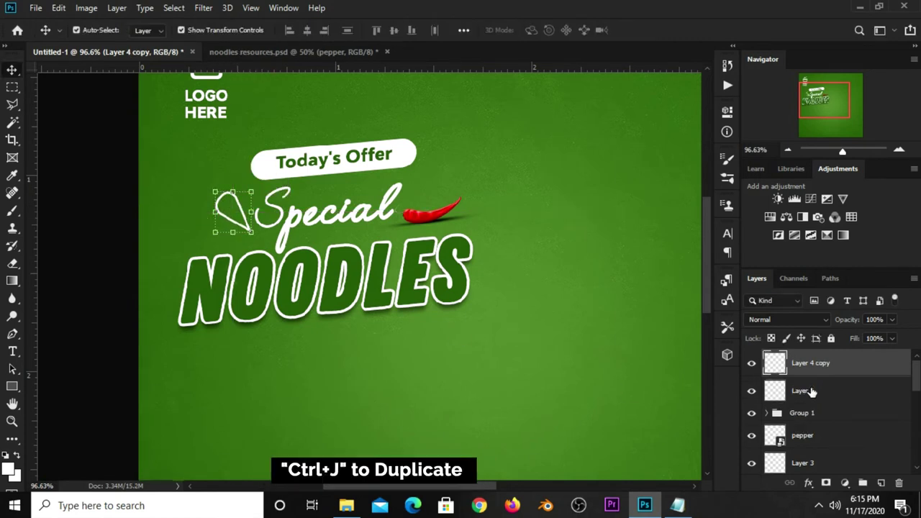
key("ctrl+t")
mouse_move(228, 198)
left_mouse_down()
mouse_move(188, 230)
mouse_move(206, 225)
left_mouse_up()
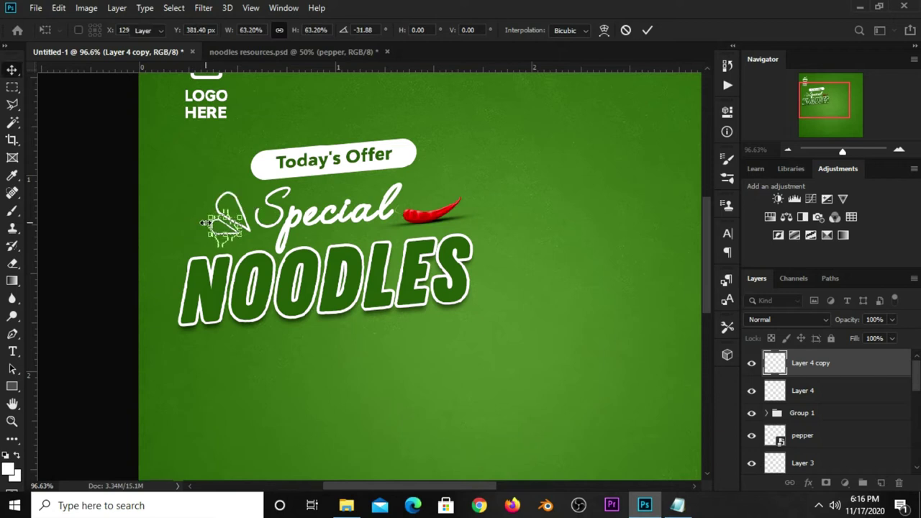
key("Return")
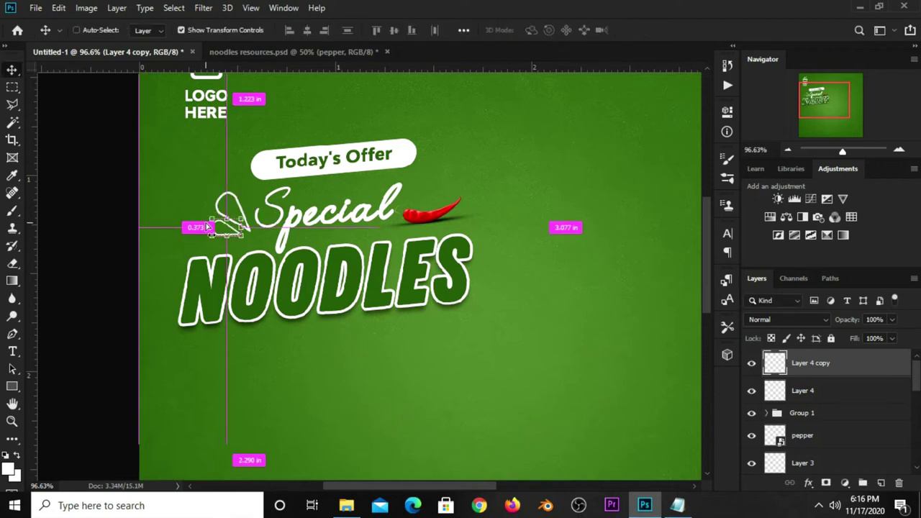
key("ctrl+minus")
key("ctrl+minus")
left_click(147, 191)
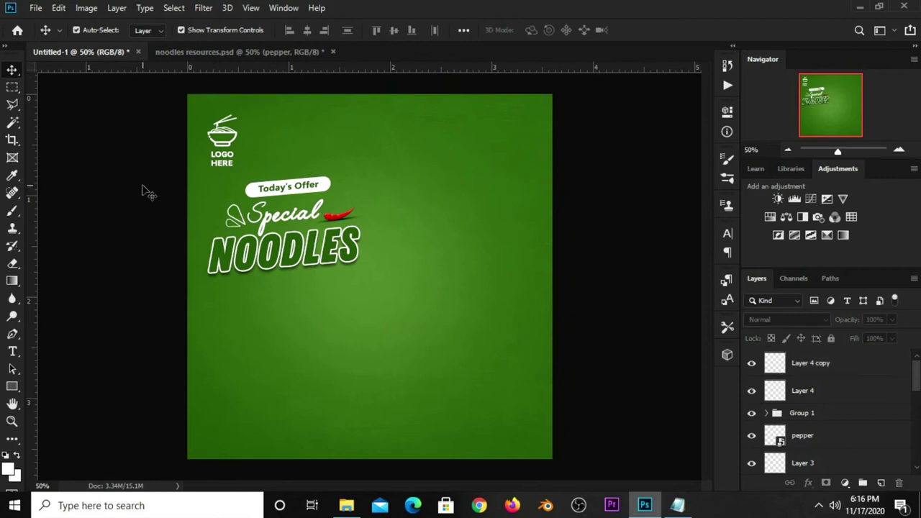
Select the layers from Layer 4 copy down to Noodles and group them as Group 2
left_click(815, 368)
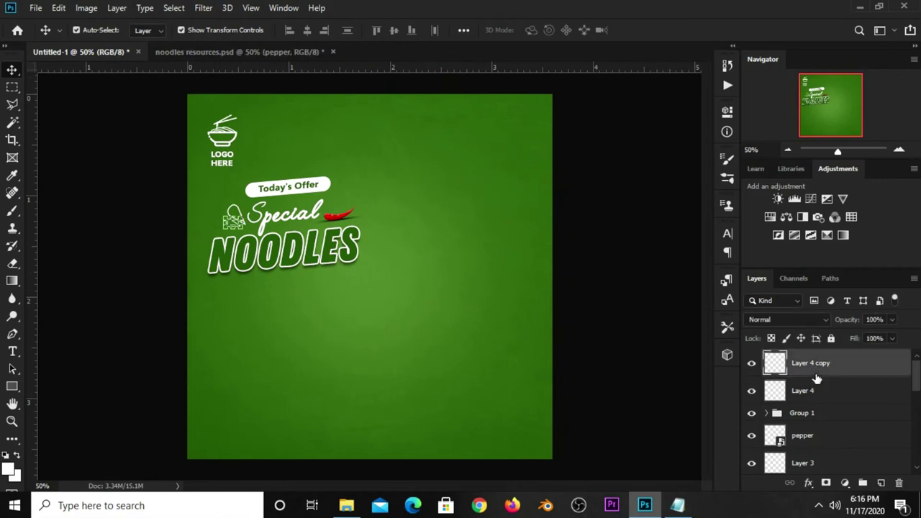
scroll(816, 393, "down", 1)
left_click(587, 341)
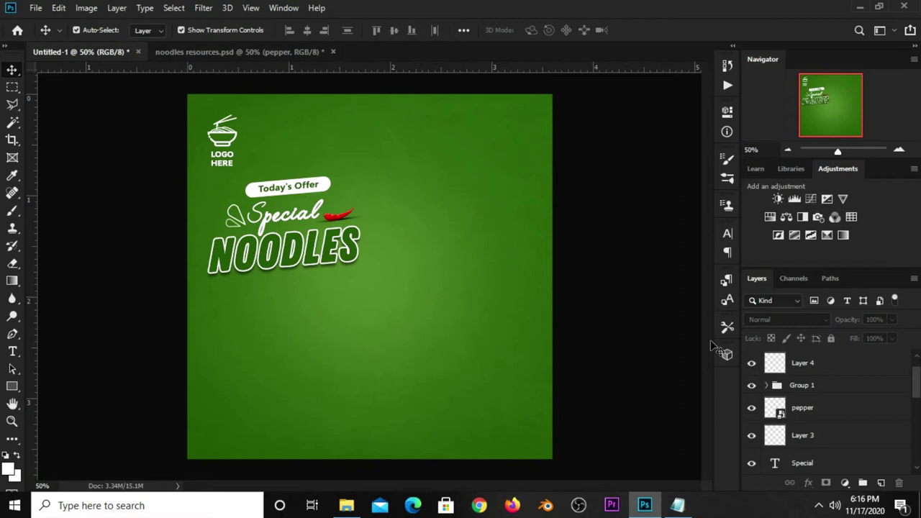
scroll(840, 389, "up", 1)
left_click(830, 374)
scroll(829, 382, "down", 1)
scroll(829, 388, "down", 1)
scroll(830, 395, "down", 2)
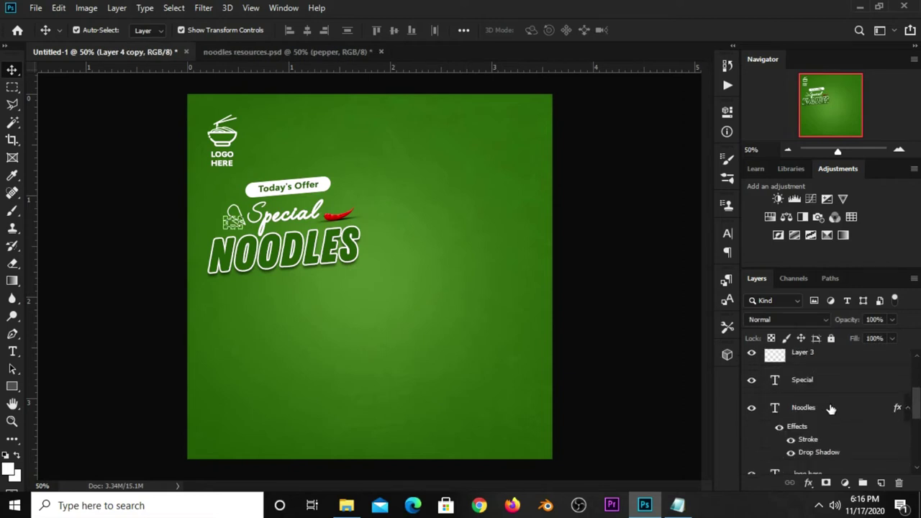
left_click(824, 409, "shift")
scroll(820, 409, "up", 4)
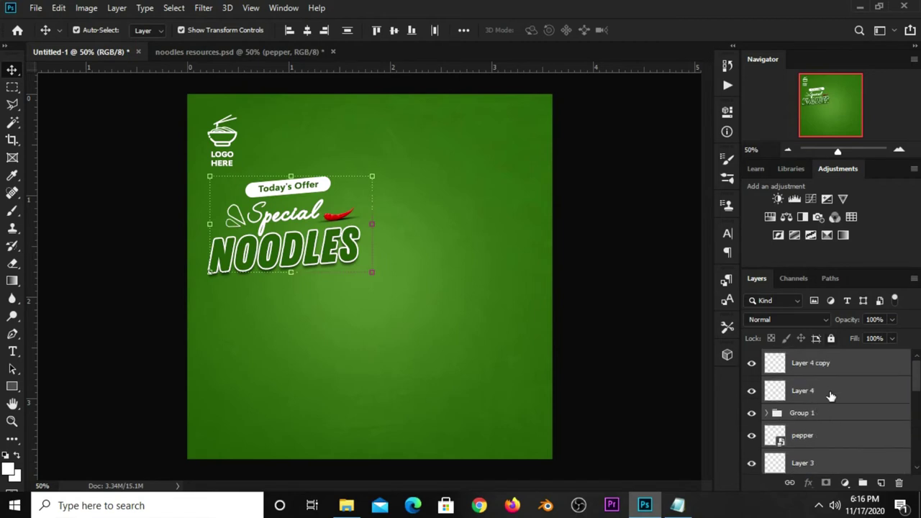
key("ctrl+g")
Enlarge the Group 2 headline to about 103%
left_click(751, 358)
key("ctrl+t")
left_click_drag(372, 272, 370, 277)
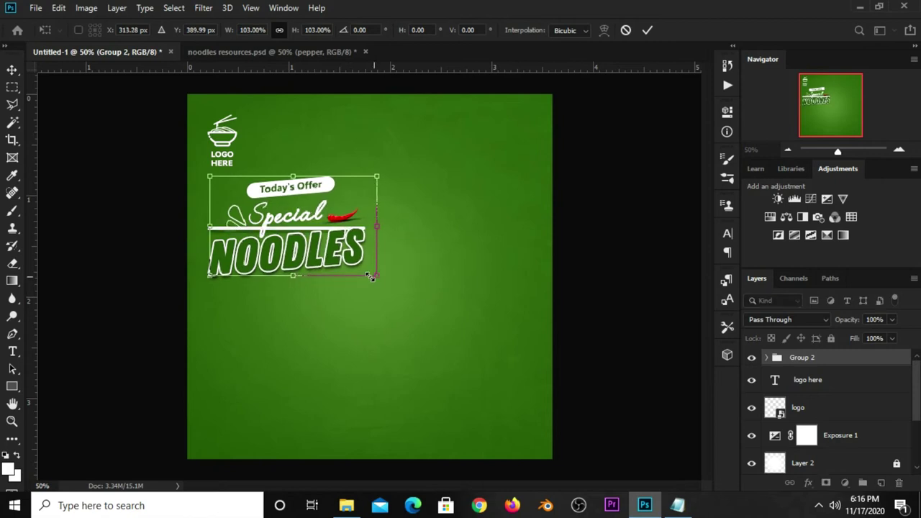
left_click(646, 33)
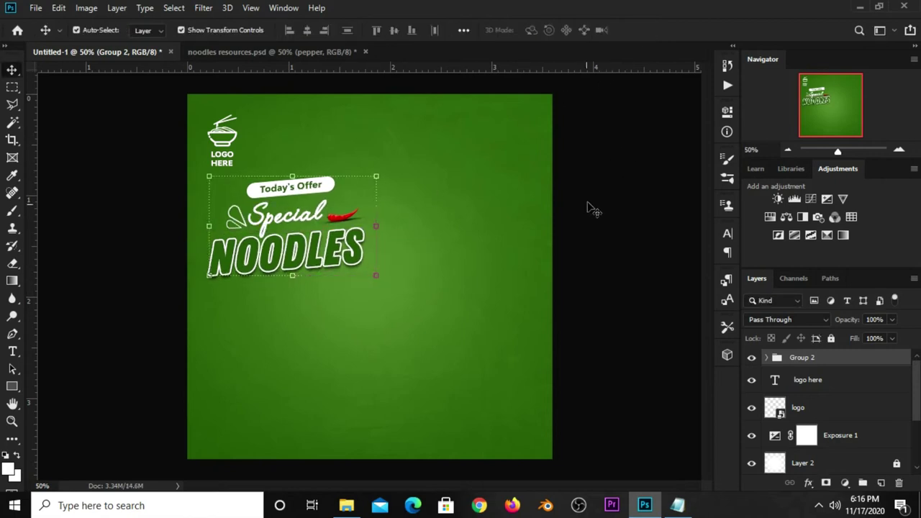
left_click(631, 291)
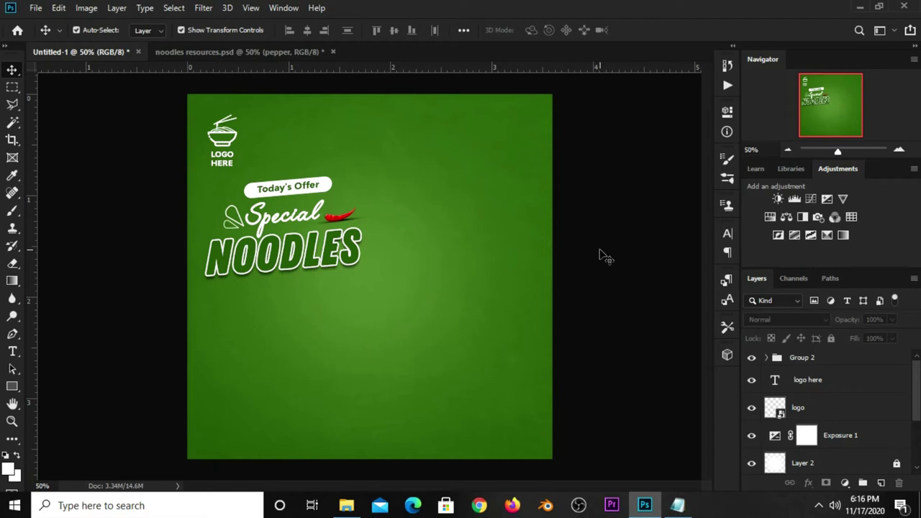
left_click(279, 53)
Carry the Lorem ipsum body text over into the poster
key("ctrl+t")
key("Return")
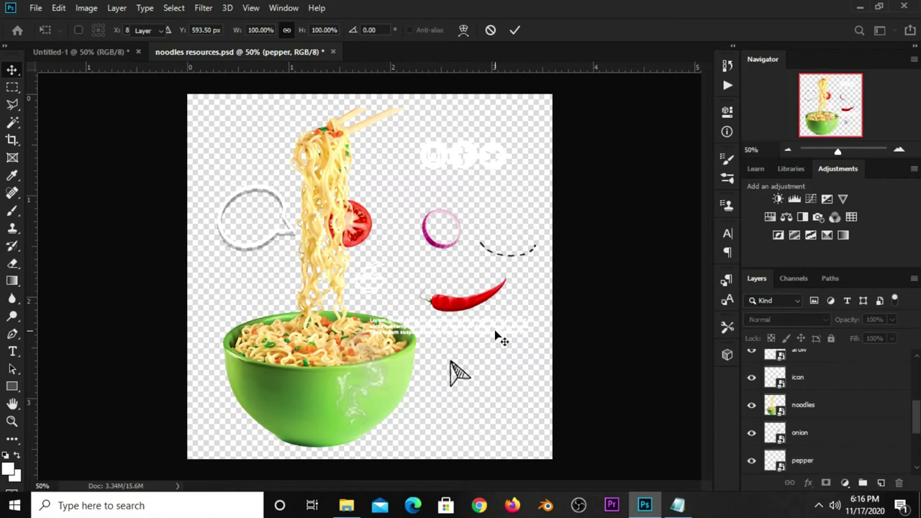
left_click(483, 331, "ctrl")
mouse_move(483, 331)
left_mouse_down()
mouse_move(153, 132)
mouse_move(385, 283)
mouse_move(295, 293)
left_mouse_up()
Position the body text under NOODLES and shrink its text box
key("ctrl+t")
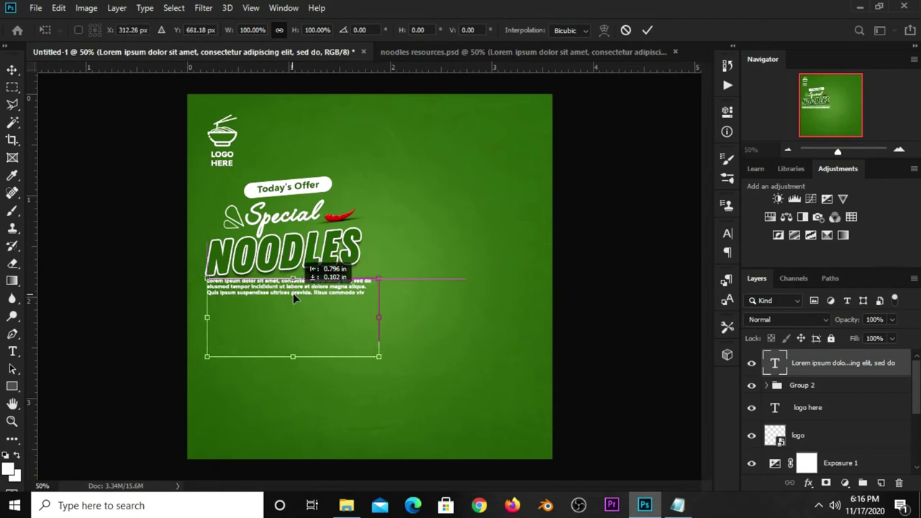
key("Return")
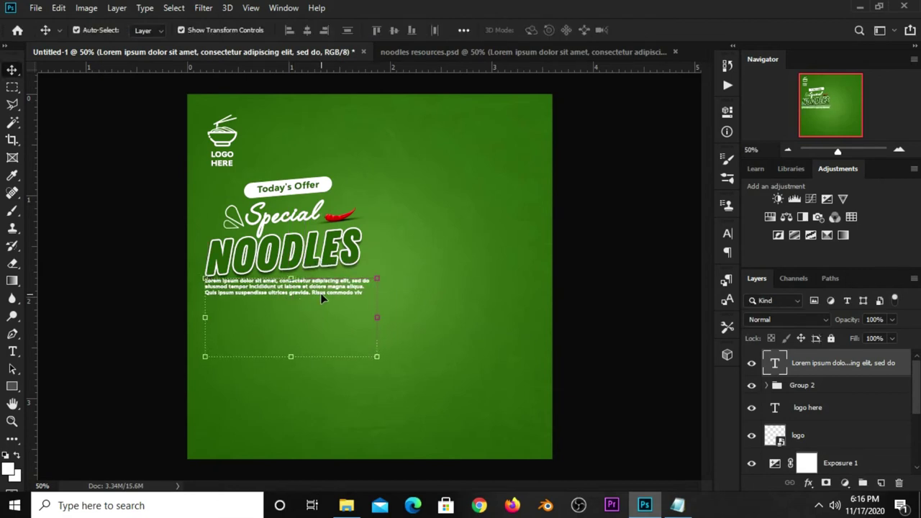
left_click_drag(362, 303, 360, 303)
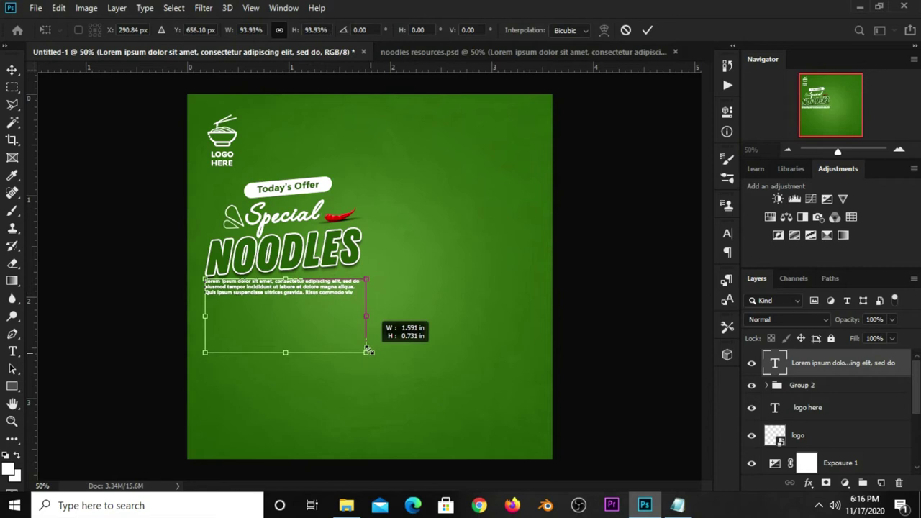
left_click_drag(379, 357, 362, 352)
key("Return")
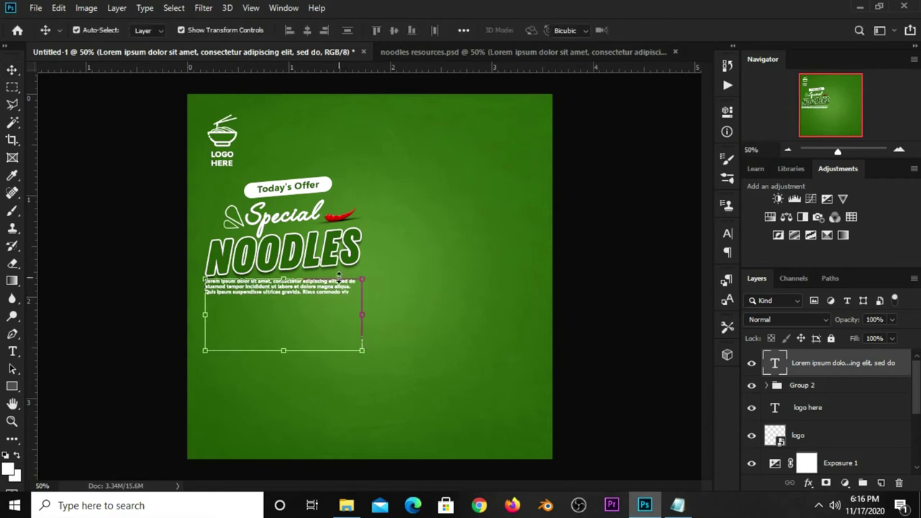
Skew the body text so it slants to follow the headline
key("ctrl+t")
right_click(348, 305)
left_click(376, 353)
left_click_drag(364, 314, 366, 300)
key("Escape")
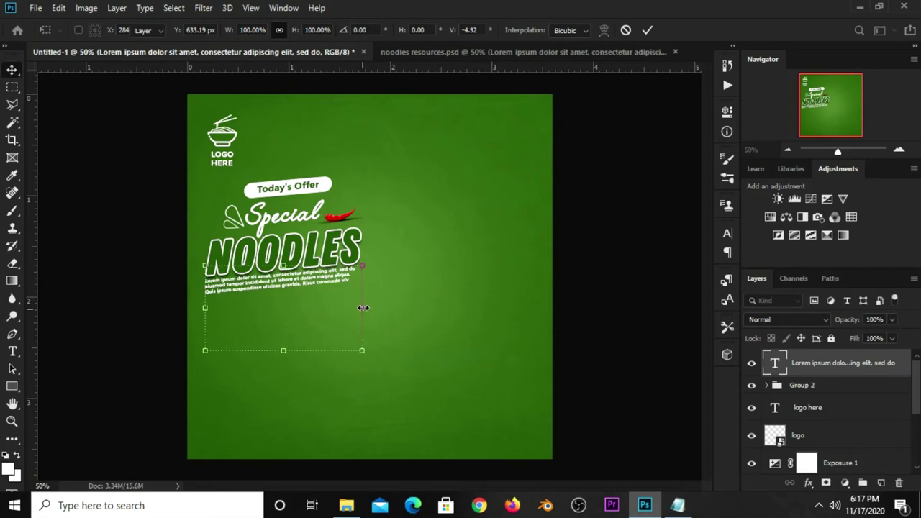
left_click(365, 350)
left_click_drag(365, 350, 367, 355)
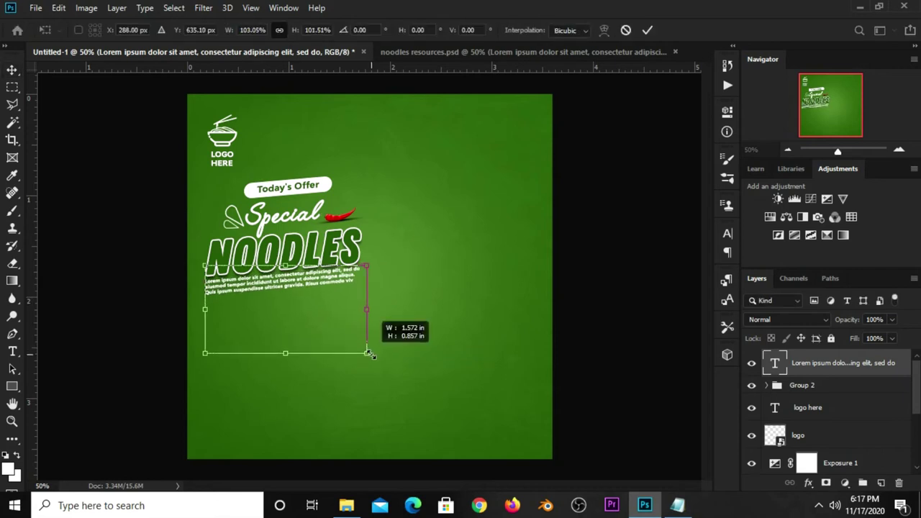
key("Return")
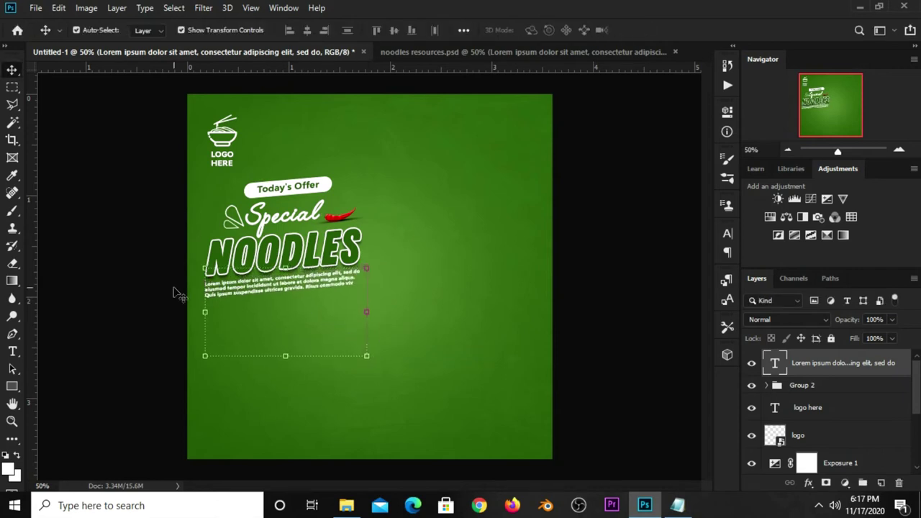
left_click(139, 335)
left_click(307, 293)
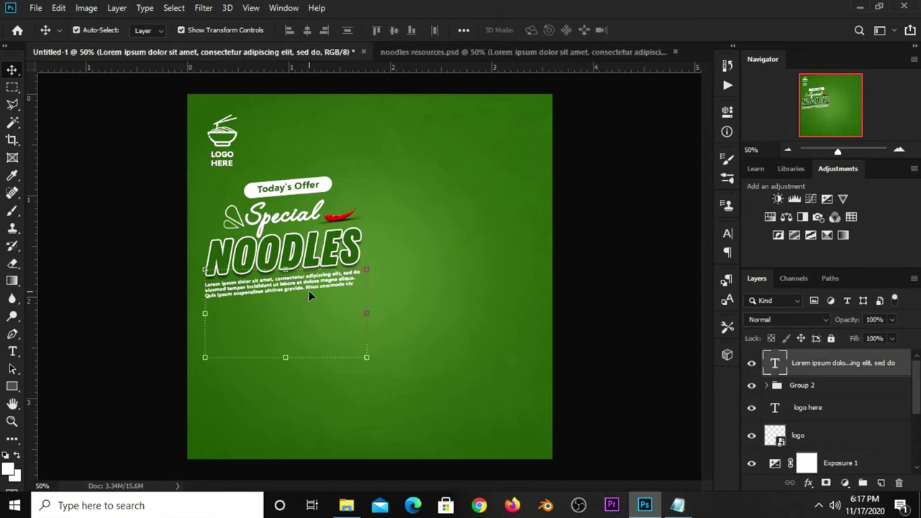
left_click(119, 358)
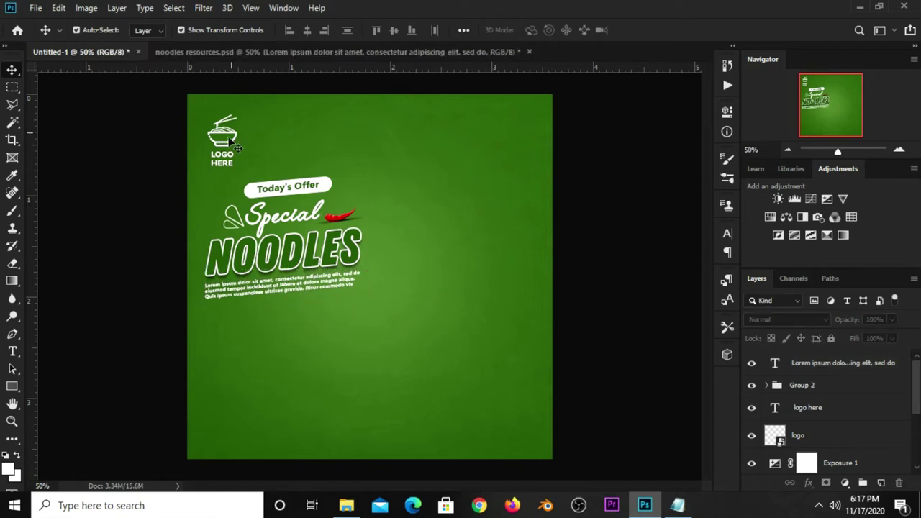
In noodles resources.psd, select the noodle bowl layer
left_click(278, 54)
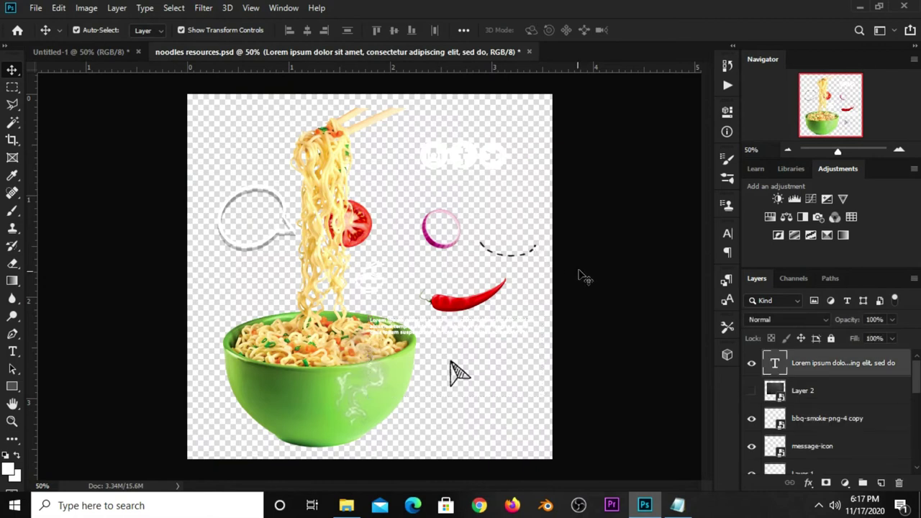
left_click(560, 301)
left_click(276, 363)
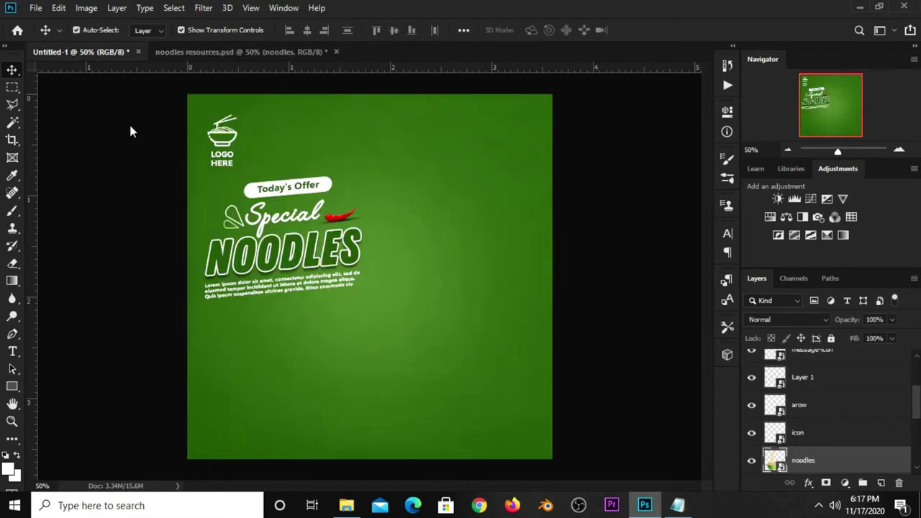
Drag the noodle bowl into the poster and place it over the right half
left_click_drag(275, 365, 302, 246)
left_click_drag(408, 380, 490, 375)
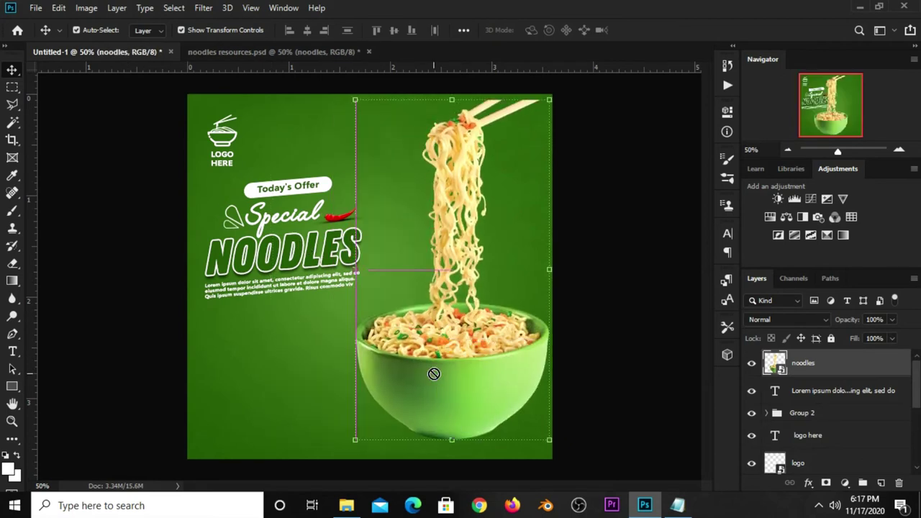
left_click_drag(355, 440, 377, 411)
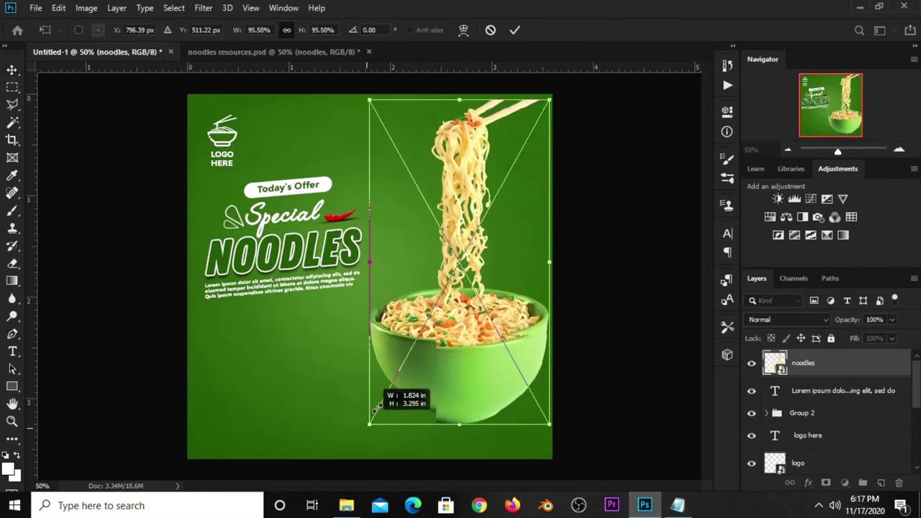
mouse_move(451, 344)
left_mouse_down()
mouse_move(449, 357)
mouse_move(454, 338)
left_mouse_up()
key("Return")
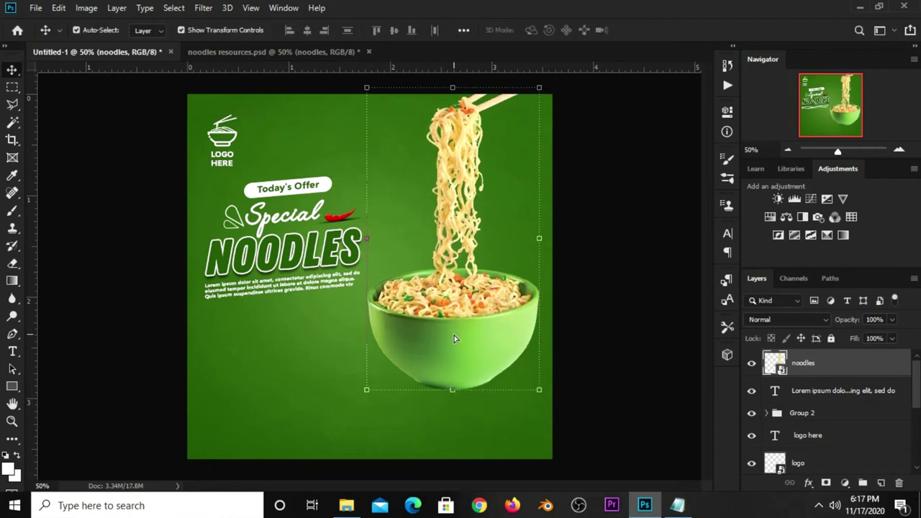
Resize the bowl to about 96% so its chopsticks reach the top edge
left_click_drag(357, 393, 359, 423)
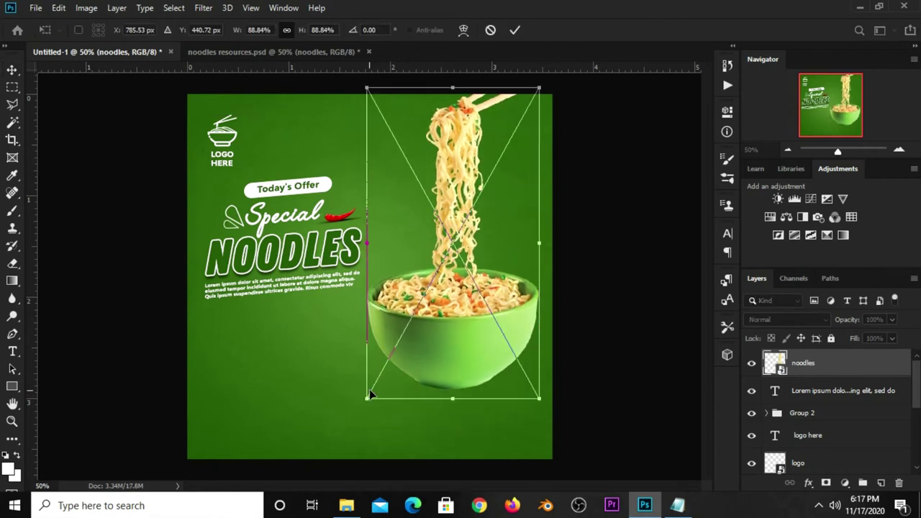
left_click_drag(404, 385, 406, 392)
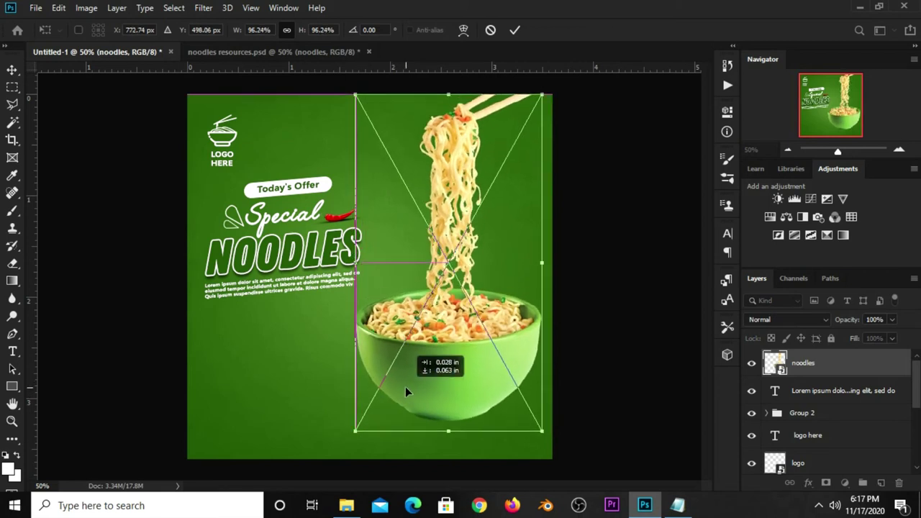
key("Return")
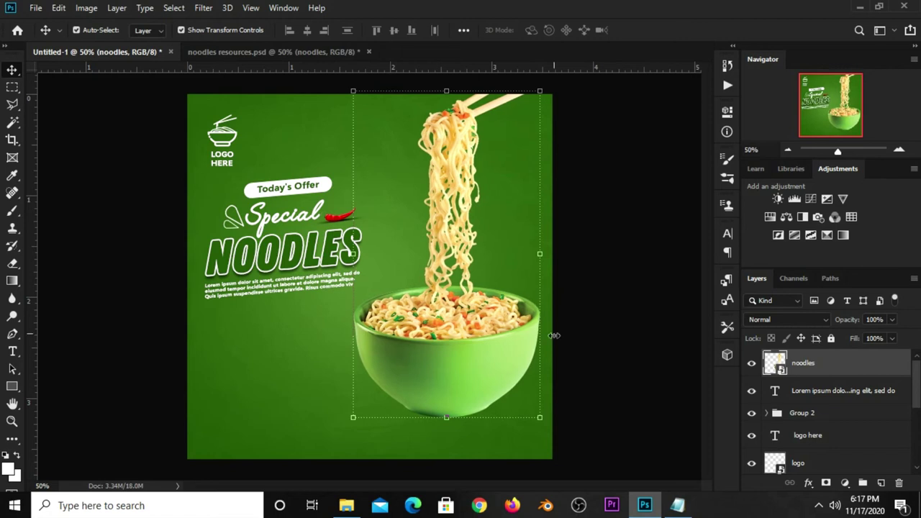
left_click(589, 325)
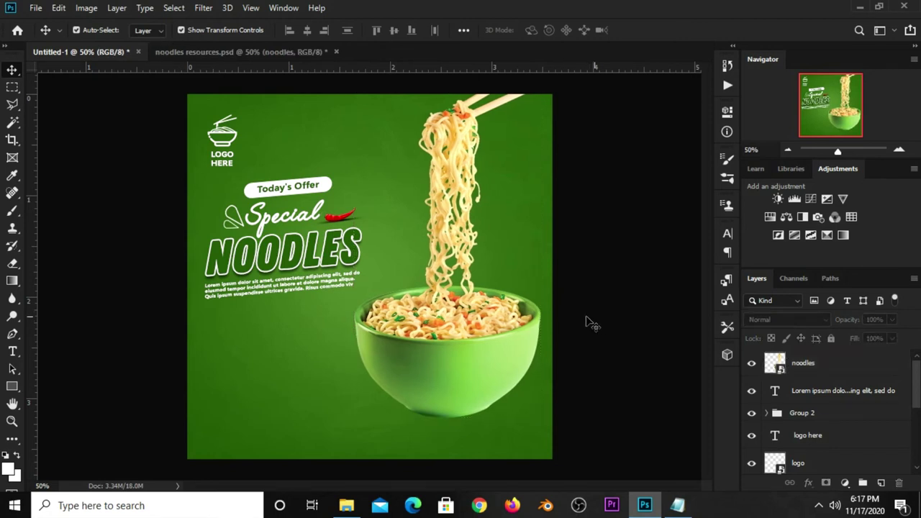
left_click(216, 52)
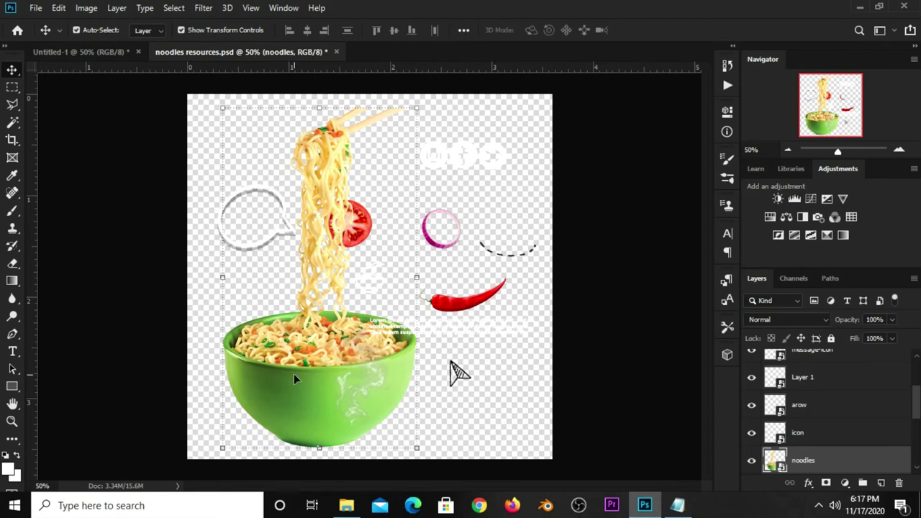
Hide noodles in the resources file and drag onion 2 onto the poster's lower-left edge
left_click(753, 461)
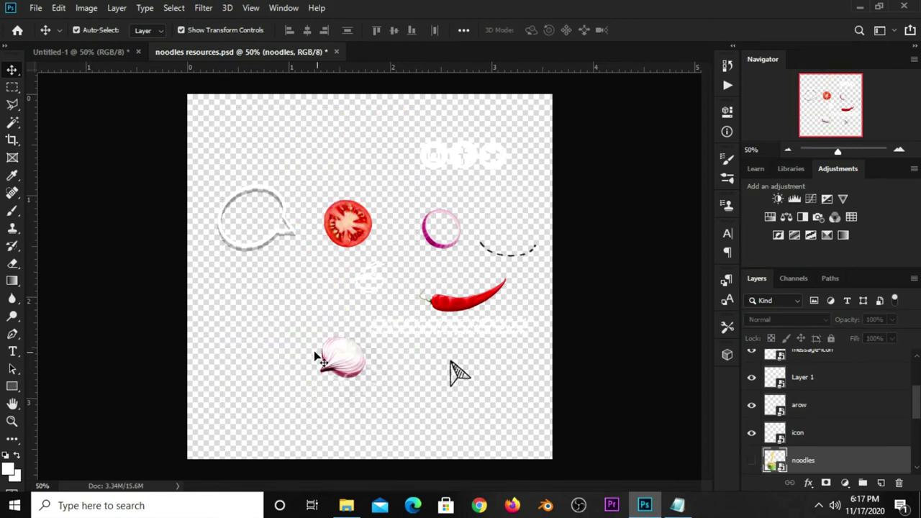
left_click(327, 364)
key("ctrl")
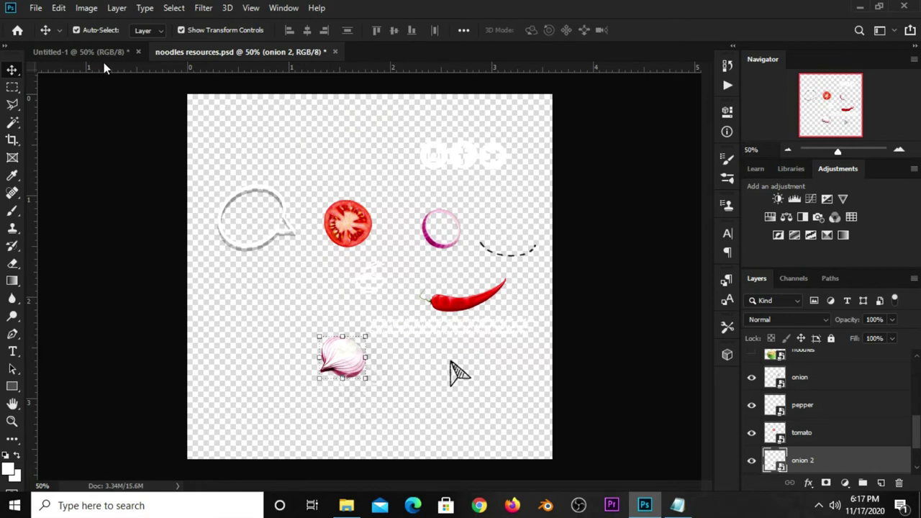
mouse_move(103, 67)
left_mouse_down()
mouse_move(373, 275)
mouse_move(204, 398)
mouse_move(205, 386)
left_mouse_up()
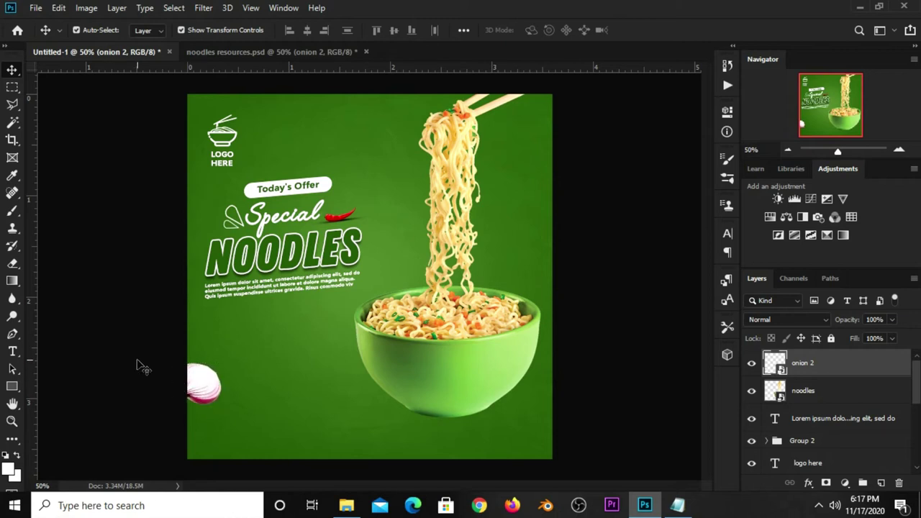
Draw a thin white bar near the bottom-left and round its corners to 21 px
left_click(12, 387)
left_click(64, 387)
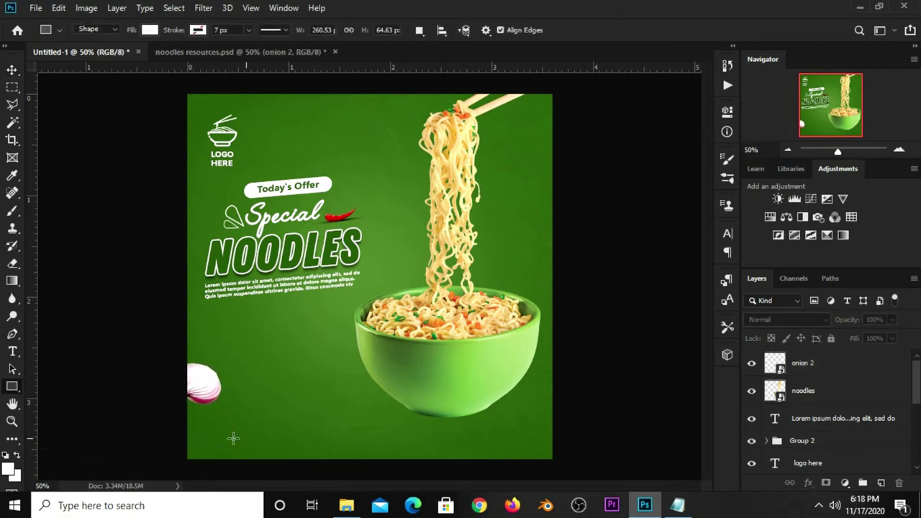
left_click_drag(209, 415, 290, 427)
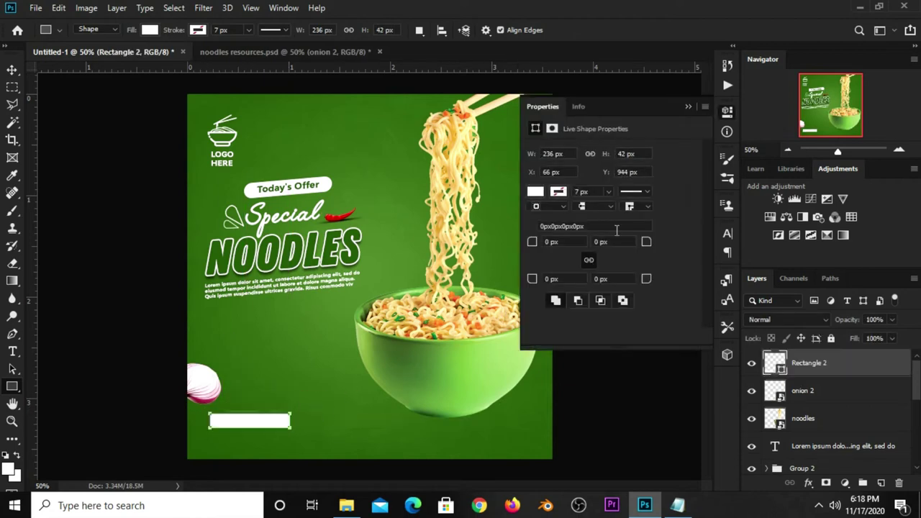
left_click_drag(672, 245, 669, 168)
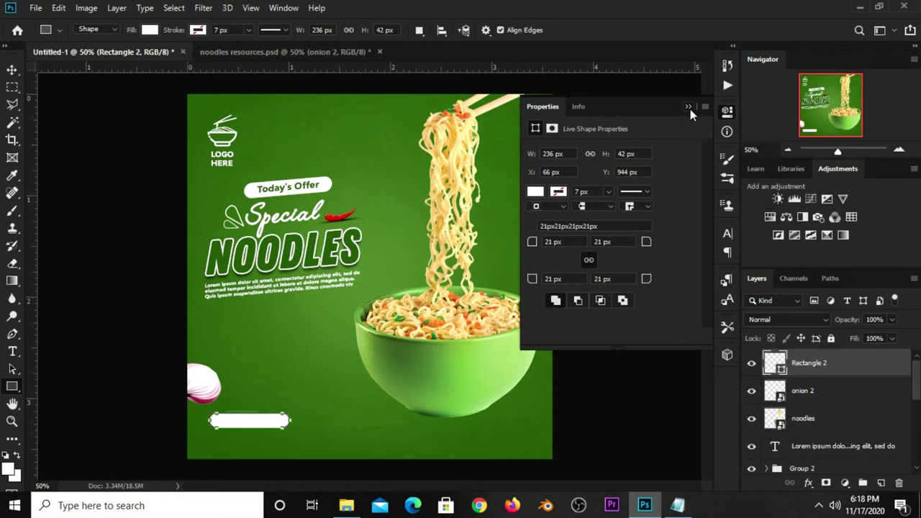
left_click(687, 107)
Make the white rounded bar slightly taller
key("v")
key("ctrl+t")
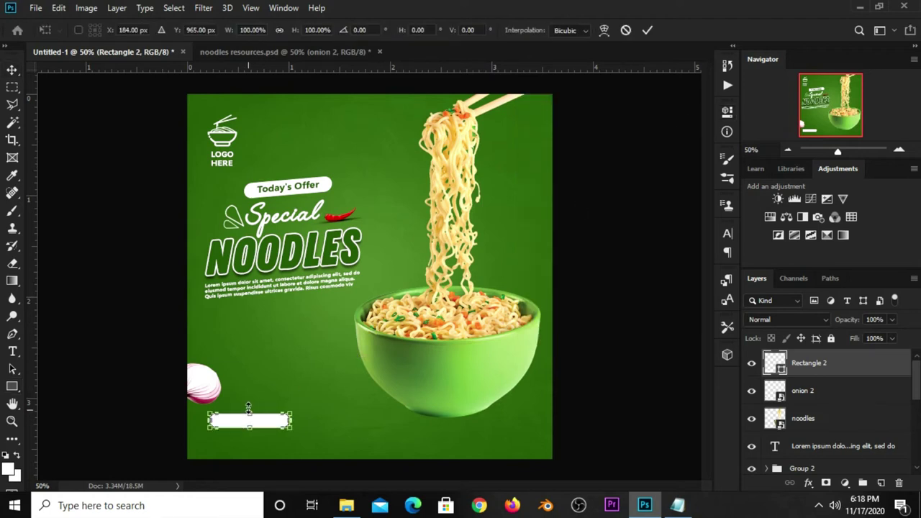
mouse_move(248, 408)
left_mouse_down()
mouse_move(249, 418)
mouse_move(251, 405)
left_mouse_up()
scroll(251, 414, "up", 3)
key("Return")
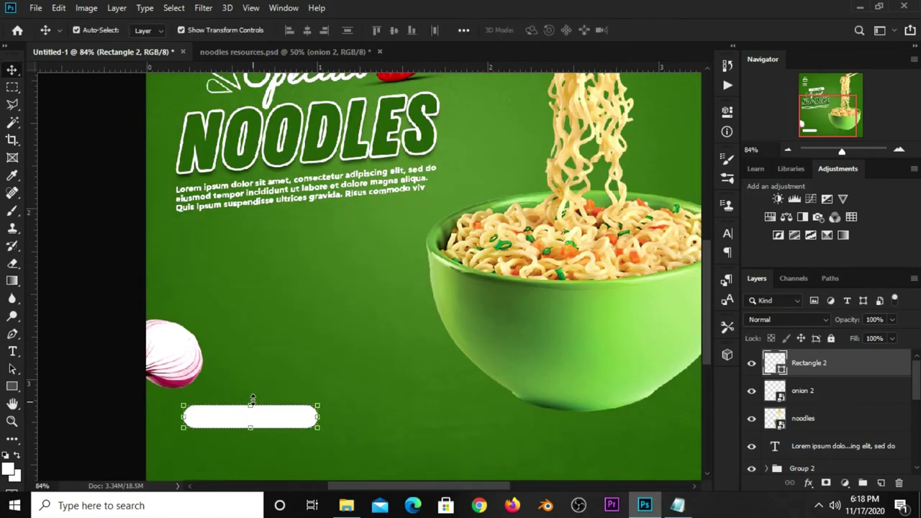
Copy the words 'order here' from the Notepad notes
left_click(678, 505)
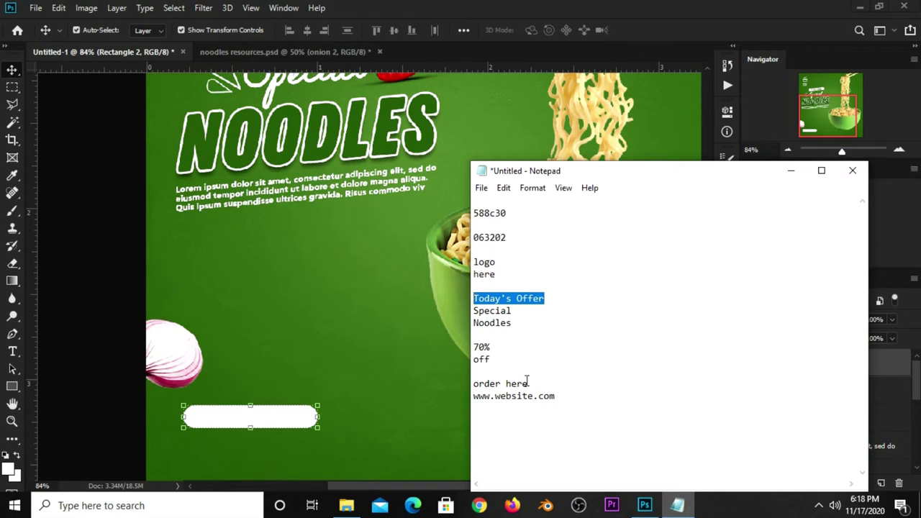
left_click_drag(527, 382, 478, 382)
right_click(473, 383)
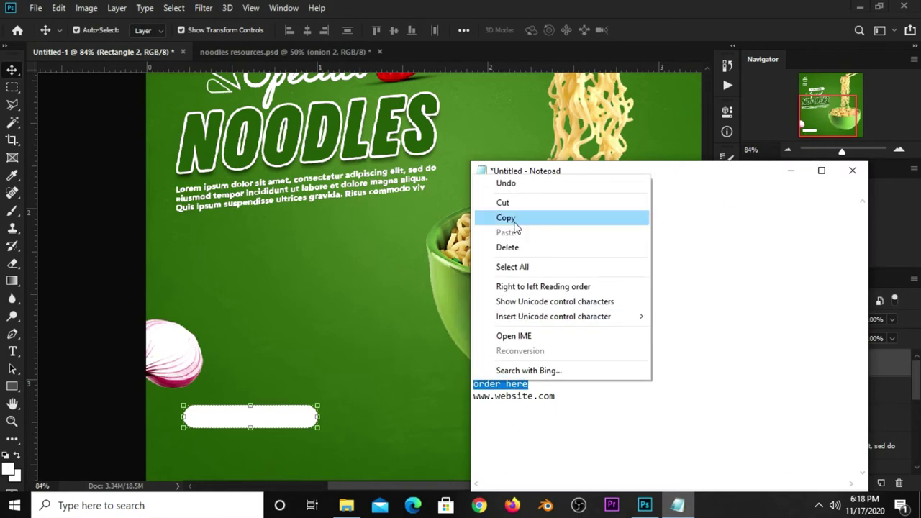
left_click(517, 227)
left_click(632, 42)
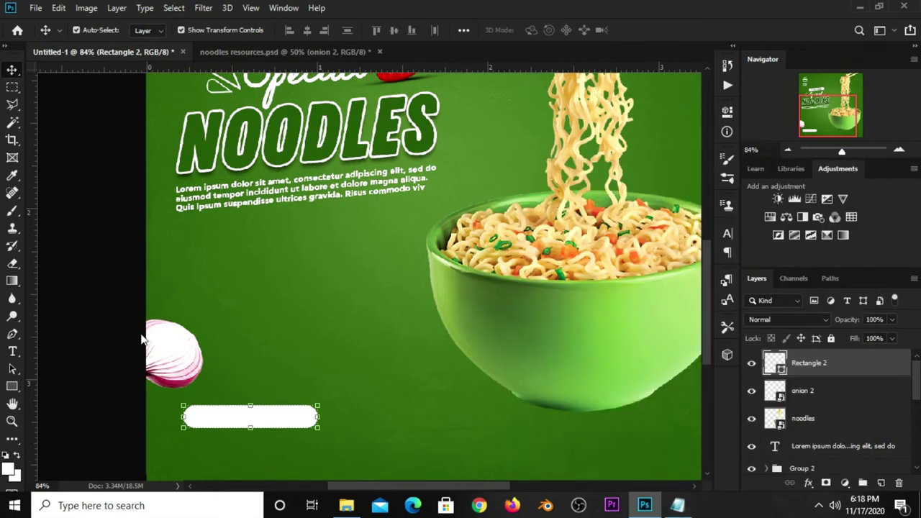
left_click(21, 354)
left_click(50, 353)
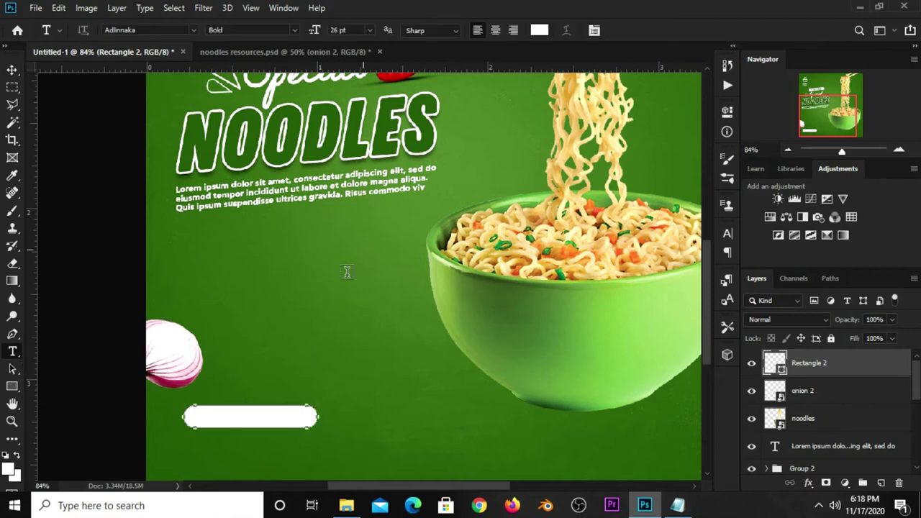
Add the text 'order here' in a dark green sampled from the background
left_click(539, 34)
left_click(195, 267)
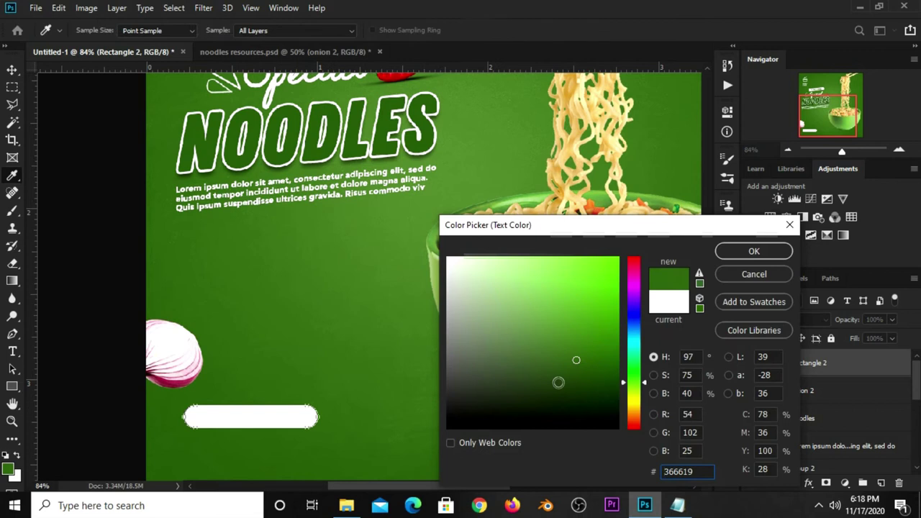
left_click(754, 251)
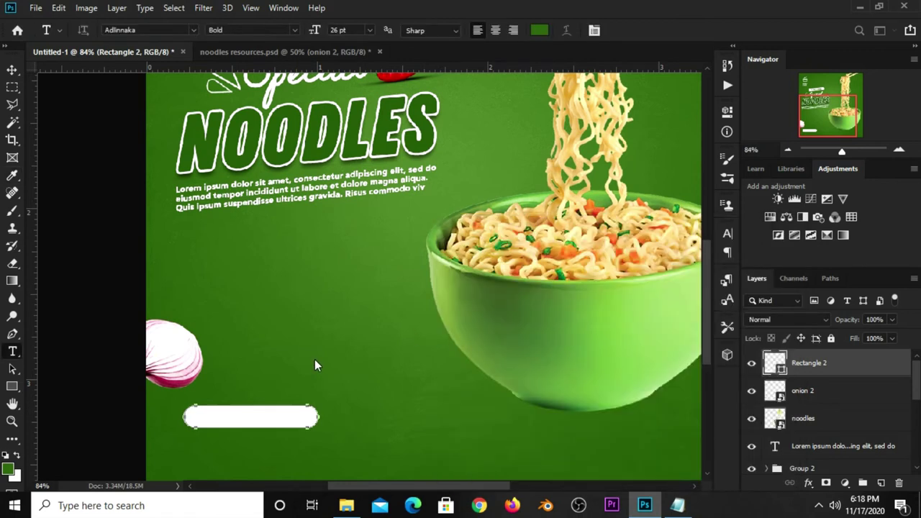
left_click(295, 334)
type("order here")
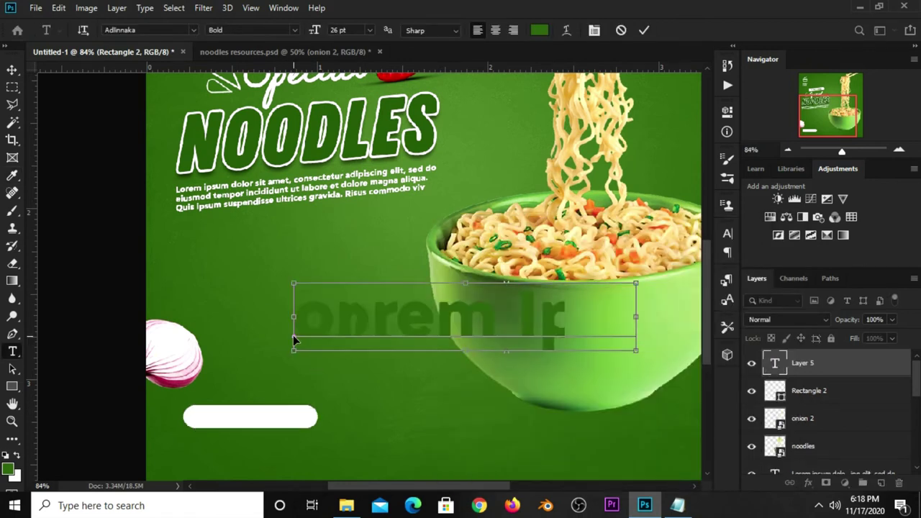
left_click(644, 30)
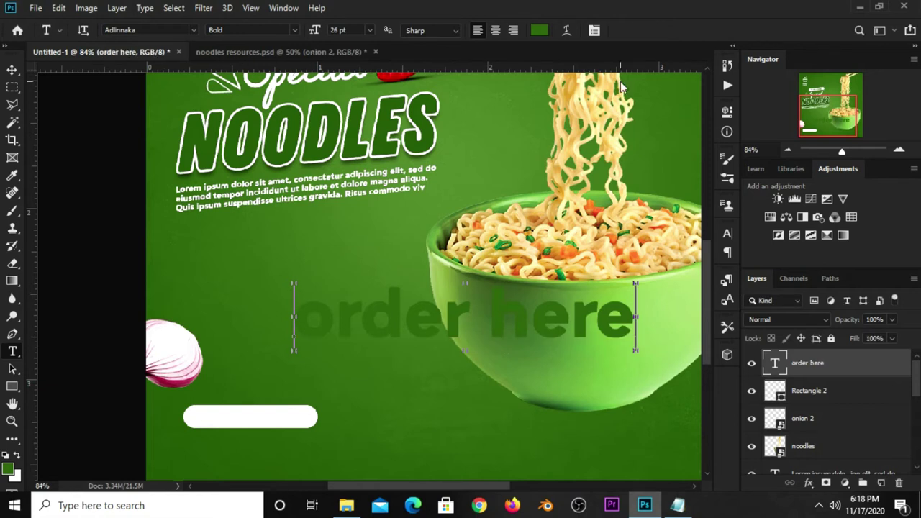
key("v")
Turn on All Caps for the text in the Character panel
left_click(728, 235)
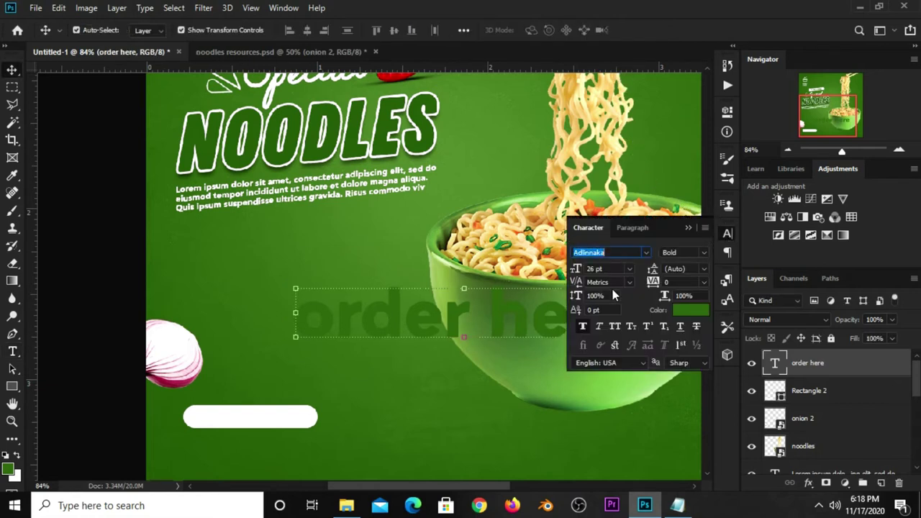
left_click(620, 326)
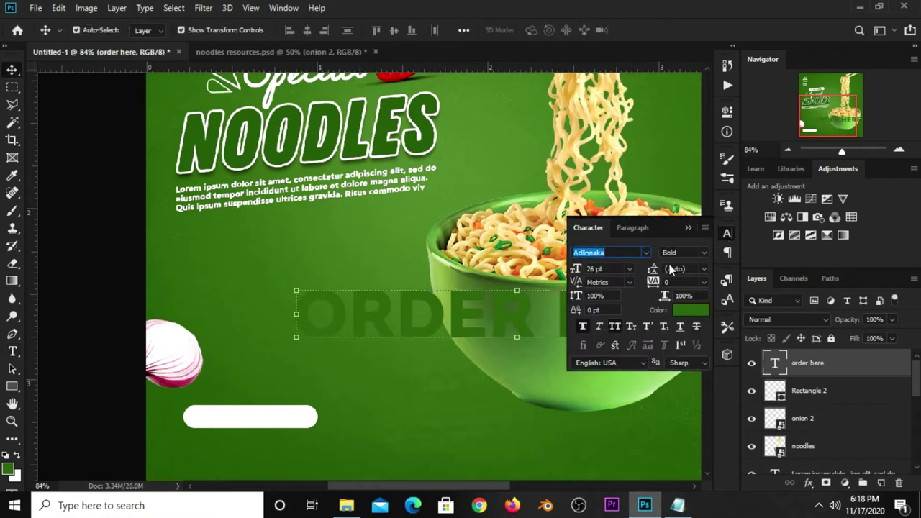
left_click(701, 233)
key("ctrl+z")
left_click(728, 234)
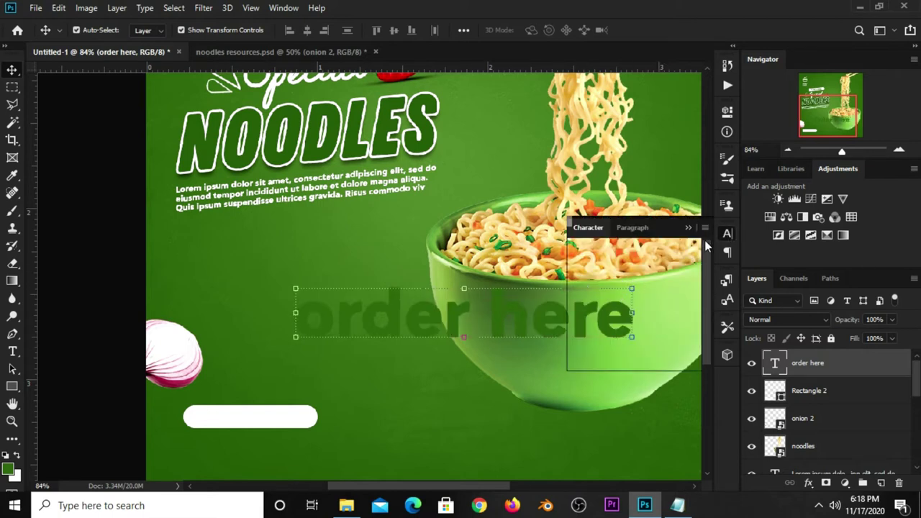
left_click(615, 326)
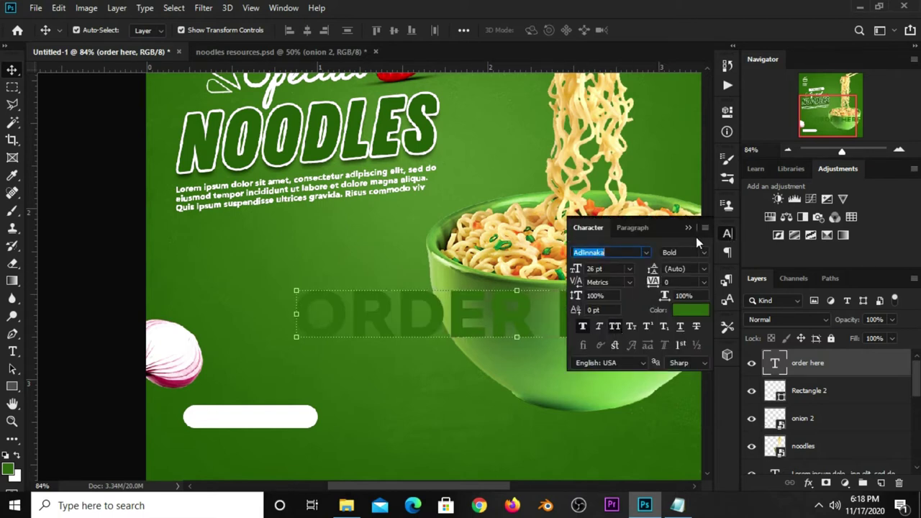
left_click(693, 240)
Scale the ORDER HERE text to about a third and place it on the white pill
key("ctrl+t")
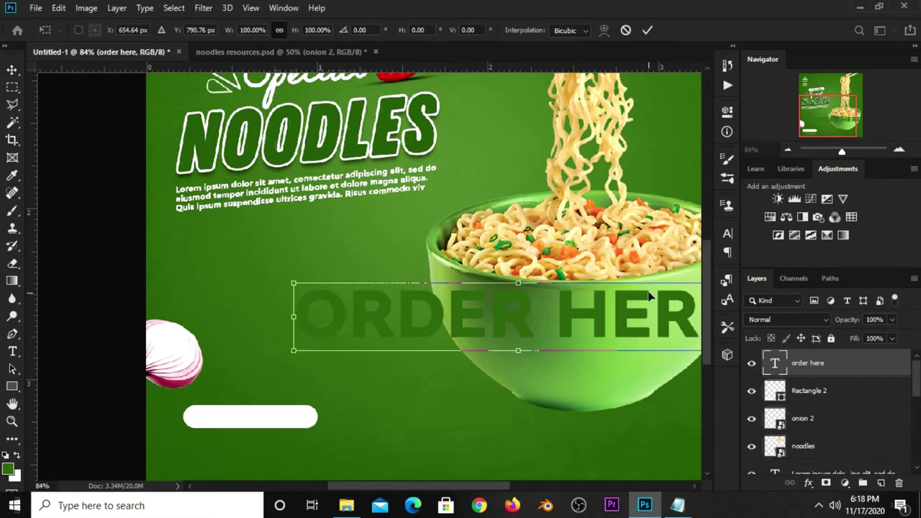
left_click_drag(651, 302, 576, 296)
mouse_move(666, 284)
left_mouse_down()
mouse_move(341, 346)
mouse_move(308, 406)
mouse_move(271, 420)
mouse_move(299, 420)
left_mouse_up()
key("Return")
Narrow the white pill shape to fit the label
left_click(305, 423)
key("ctrl+t")
key("Return")
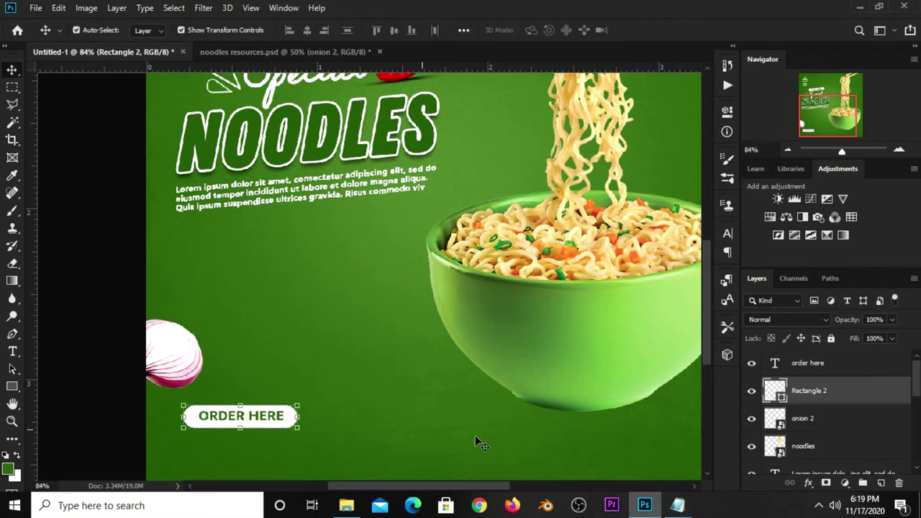
Centre the ORDER HERE text and pill horizontally, then group them
left_click(849, 376, "ctrl")
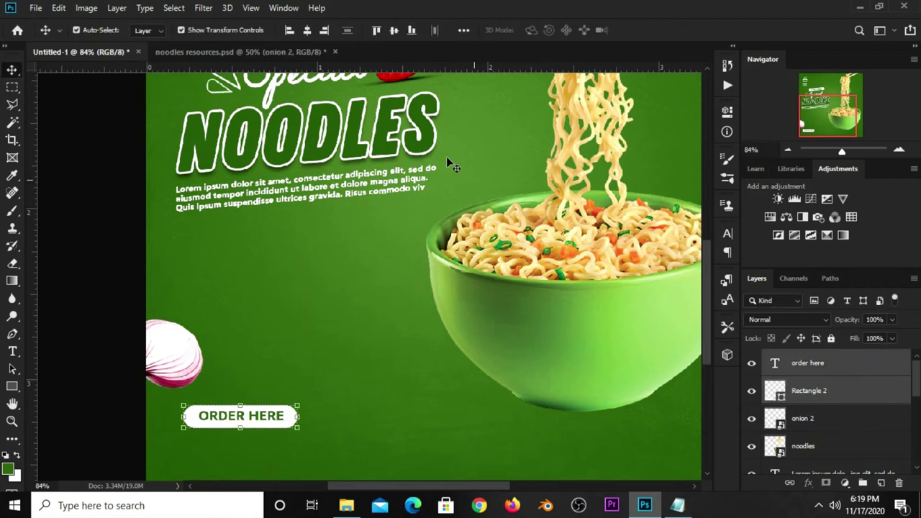
left_click(463, 31)
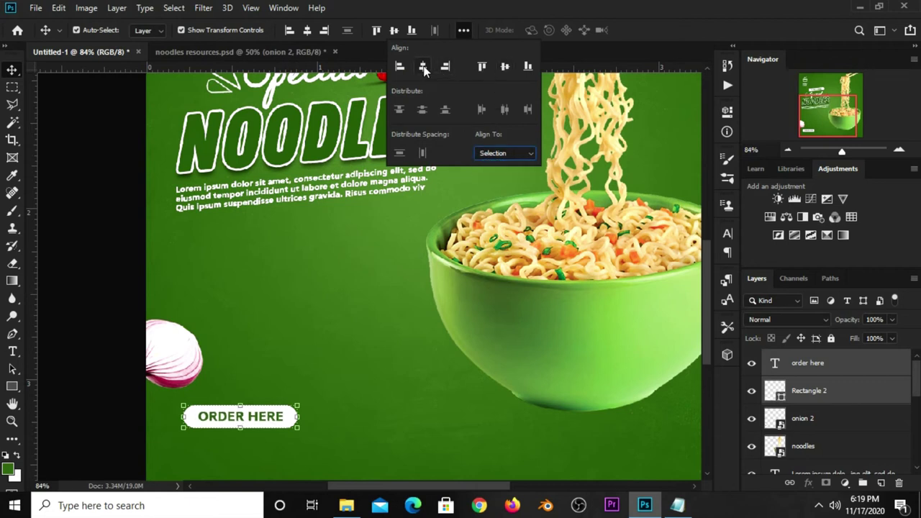
left_click(808, 371)
key("ctrl+g")
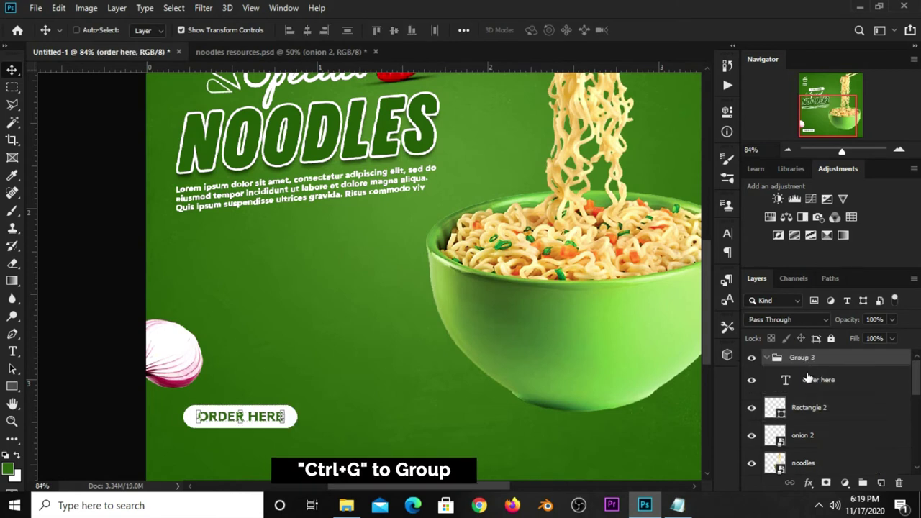
Keep the ORDER HERE text above the pill inside Group 3, and nudge the onion up
left_click(767, 358)
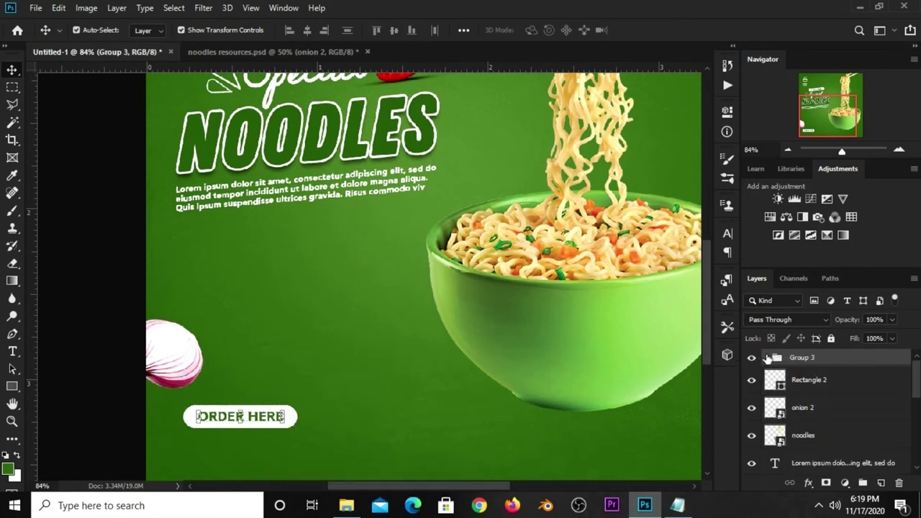
left_click(752, 359)
left_click(767, 357)
left_click_drag(816, 411, 767, 362)
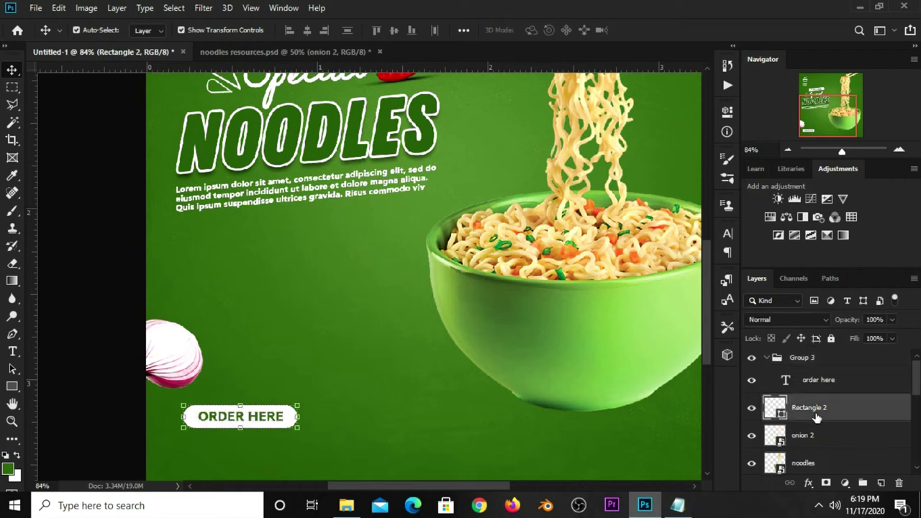
left_click(768, 358)
left_click(752, 358)
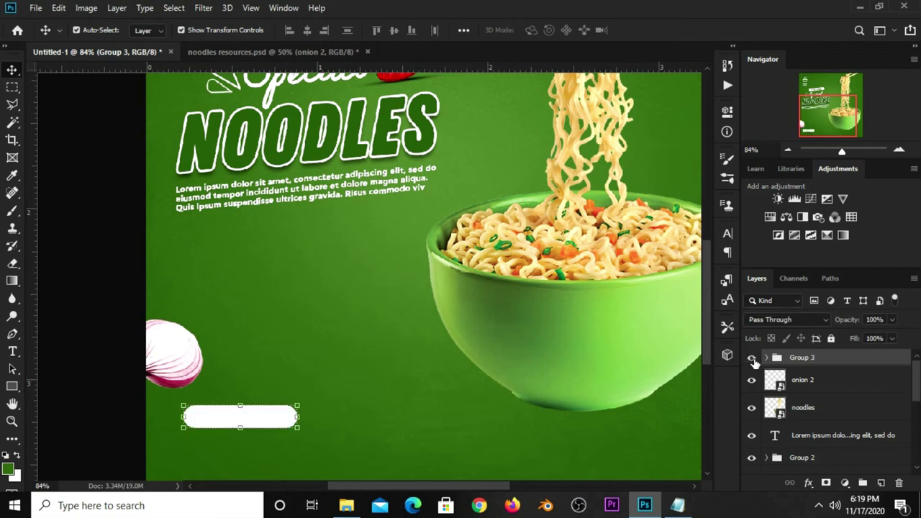
left_click(765, 359)
left_click_drag(813, 412, 818, 366)
left_click(802, 358)
left_click(768, 358)
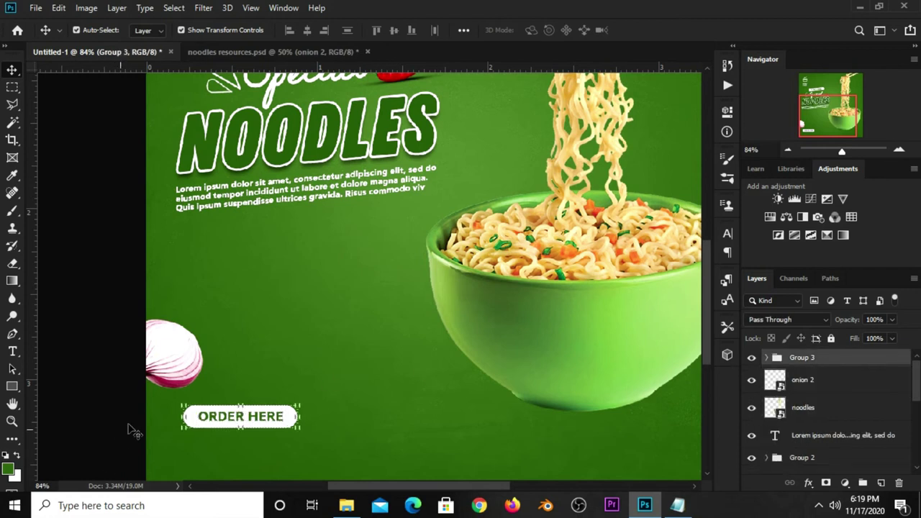
left_click_drag(165, 376, 175, 354)
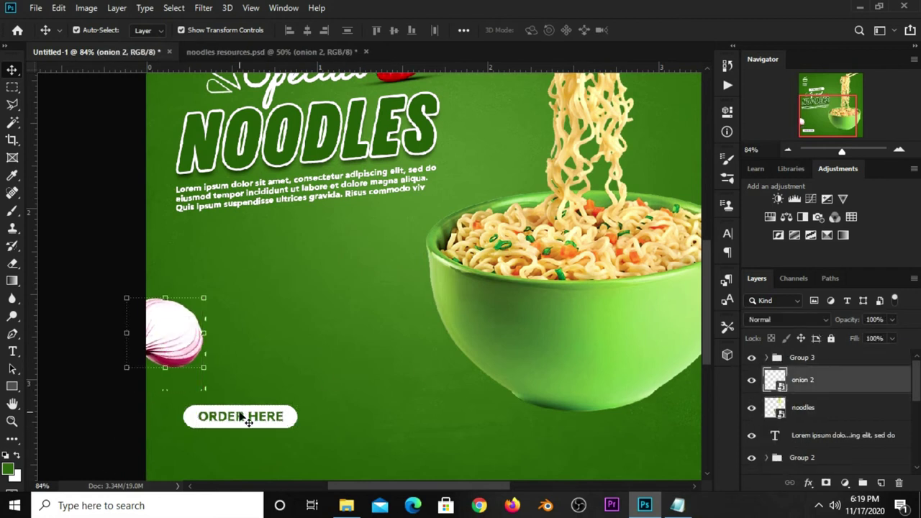
Duplicate the label below the button in near-white with All Caps off
left_click(247, 423, "ctrl")
left_click_drag(247, 423, 264, 443)
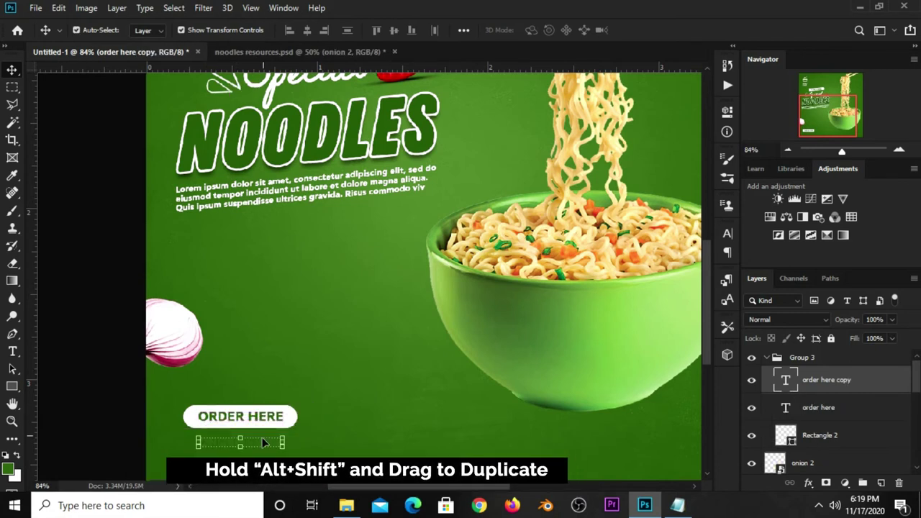
left_click(725, 232)
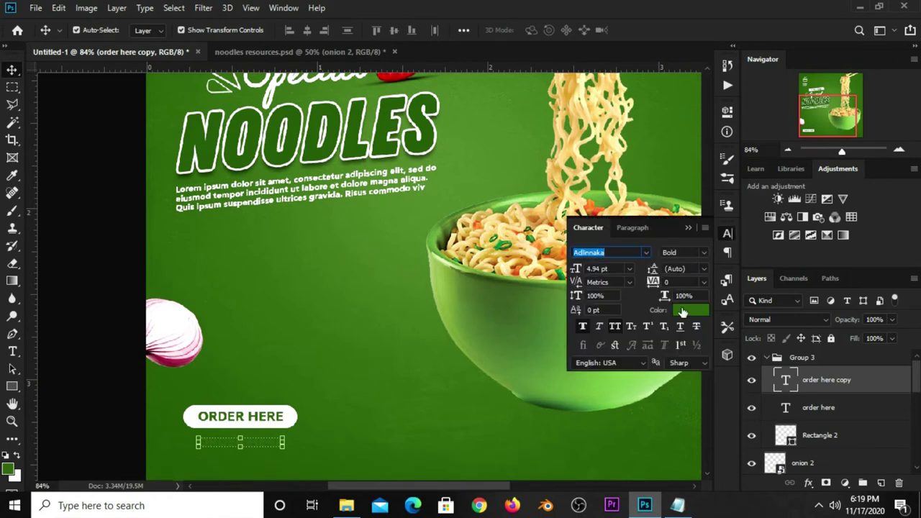
left_click(682, 312)
left_click_drag(463, 271, 447, 257)
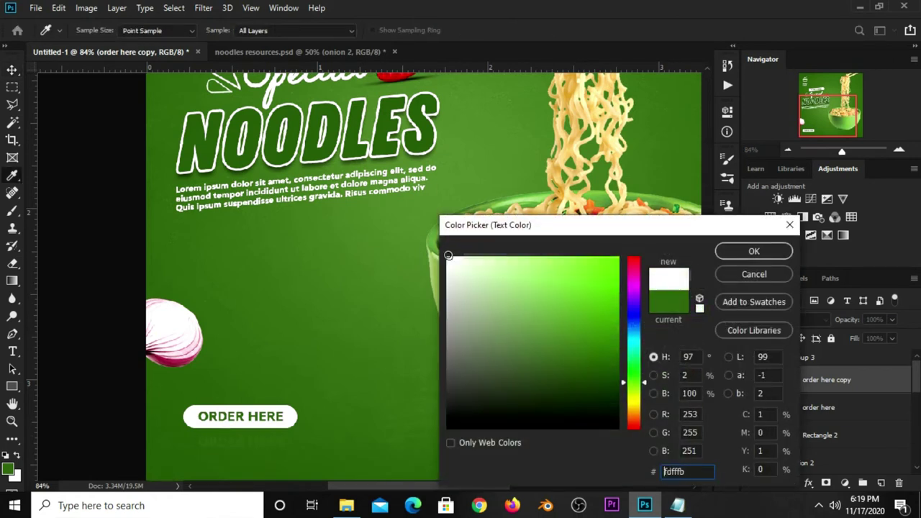
left_click(724, 252)
left_click(617, 324)
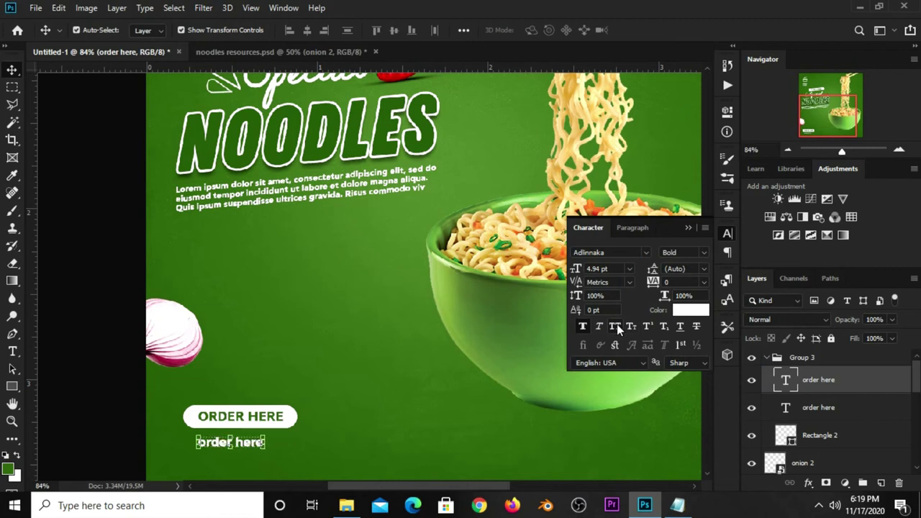
left_click(689, 227)
left_click(677, 505)
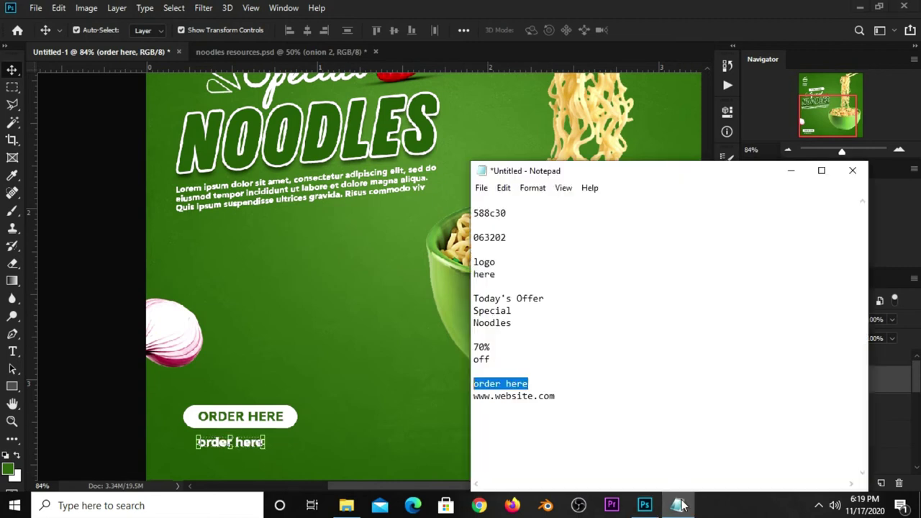
left_click_drag(567, 396, 450, 407)
right_click(489, 397)
left_click(547, 238)
left_click(648, 43)
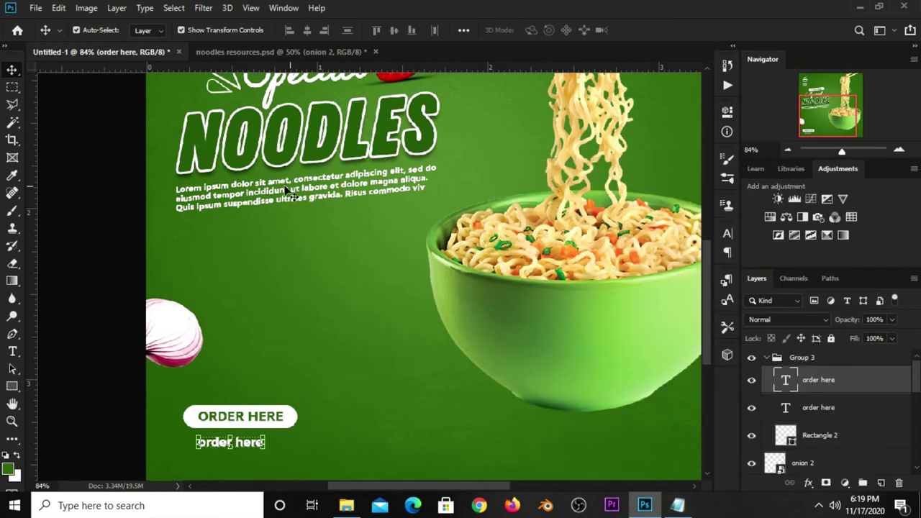
left_click(12, 351)
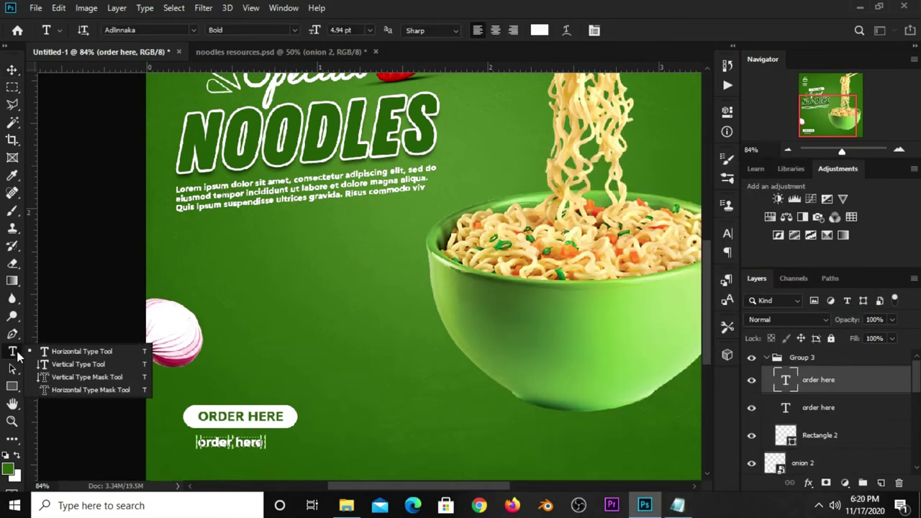
left_click(58, 351)
left_click(223, 444)
key("ctrl+a")
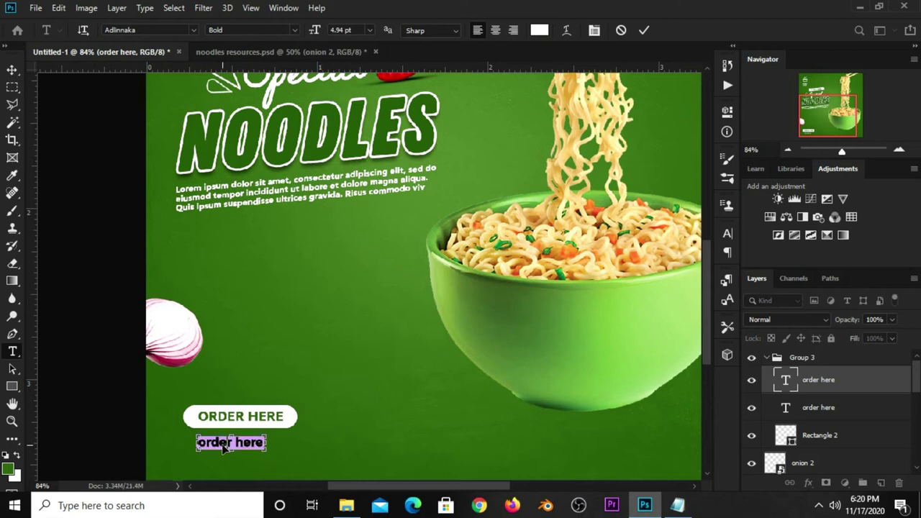
key("ctrl+v")
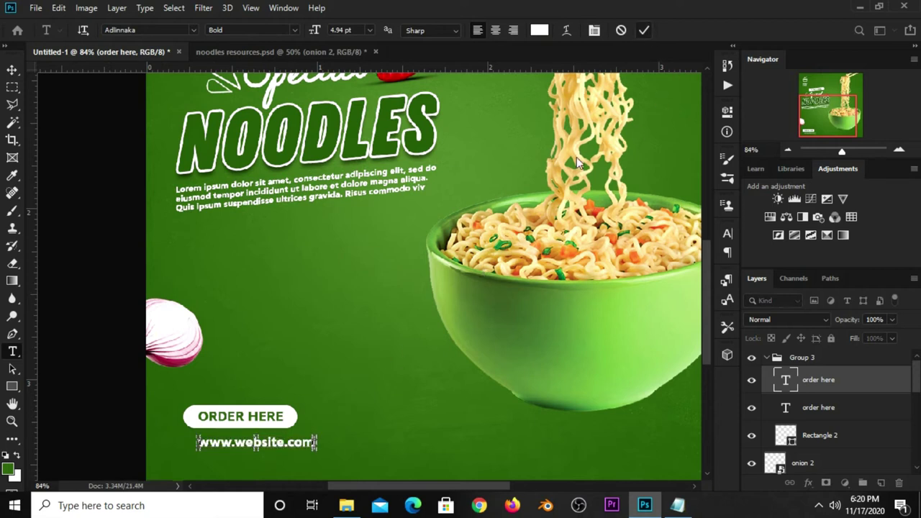
left_click(12, 70)
mouse_move(282, 444)
left_mouse_down()
mouse_move(264, 444)
mouse_move(327, 428)
left_mouse_up()
key("ctrl+t")
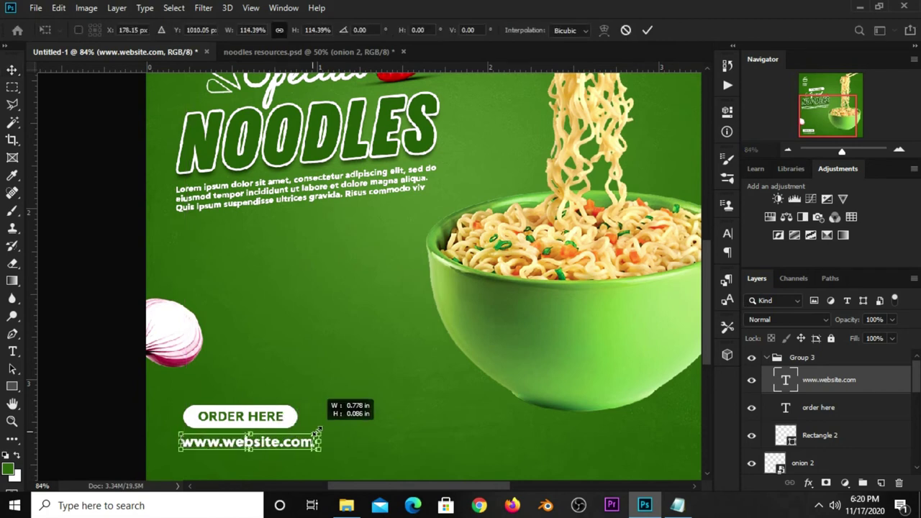
key("Return")
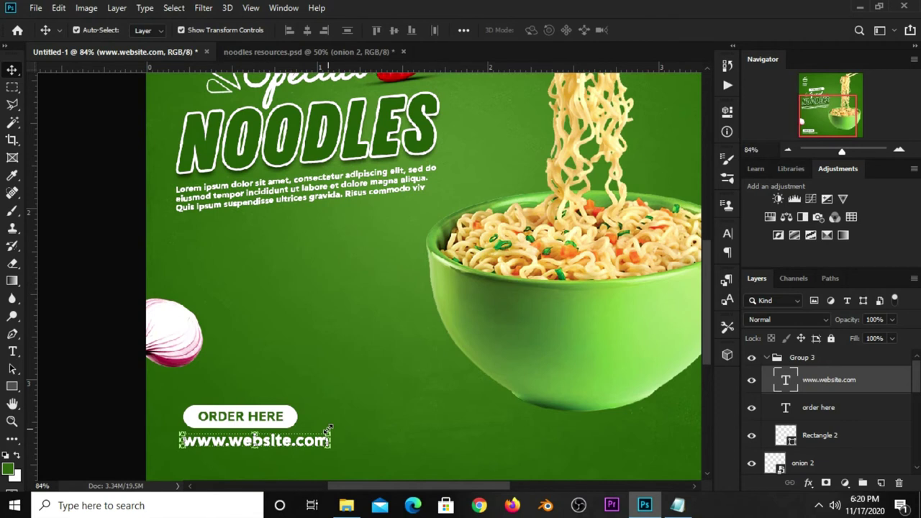
key("ctrl+0")
key("ctrl+minus")
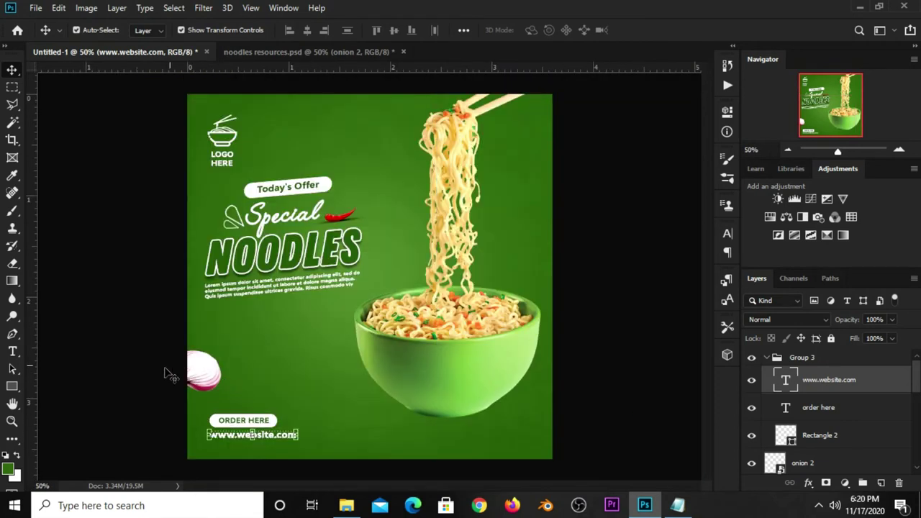
Bring the speech-bubble icon from noodles resources.psd and place it near the onion
left_click(148, 375, "ctrl")
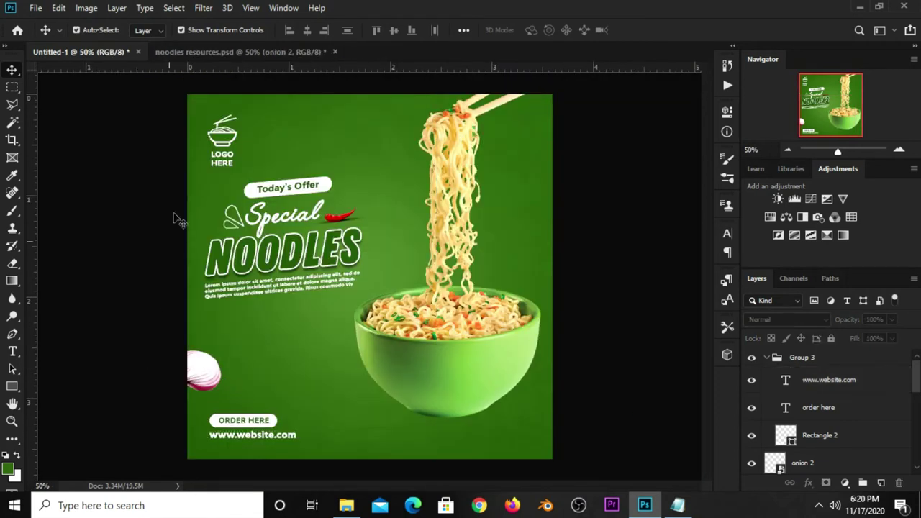
left_click(227, 49)
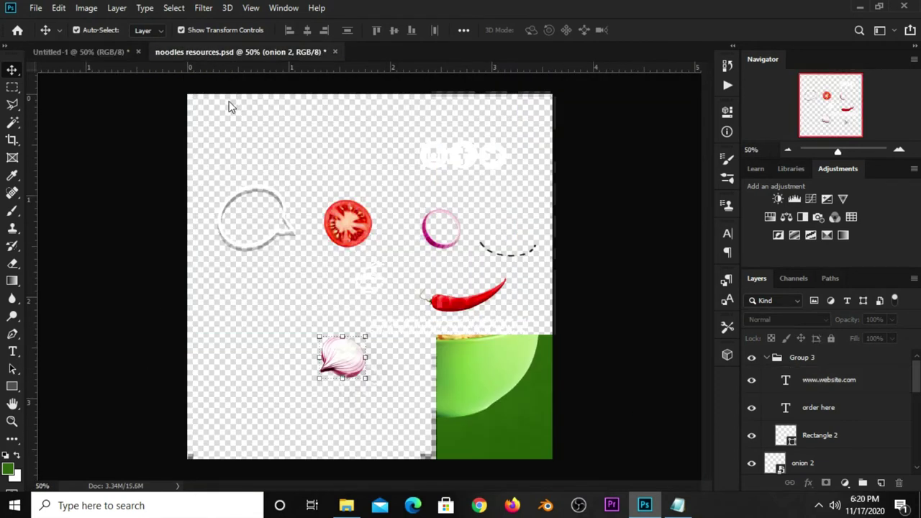
left_click(281, 236)
left_click(266, 246)
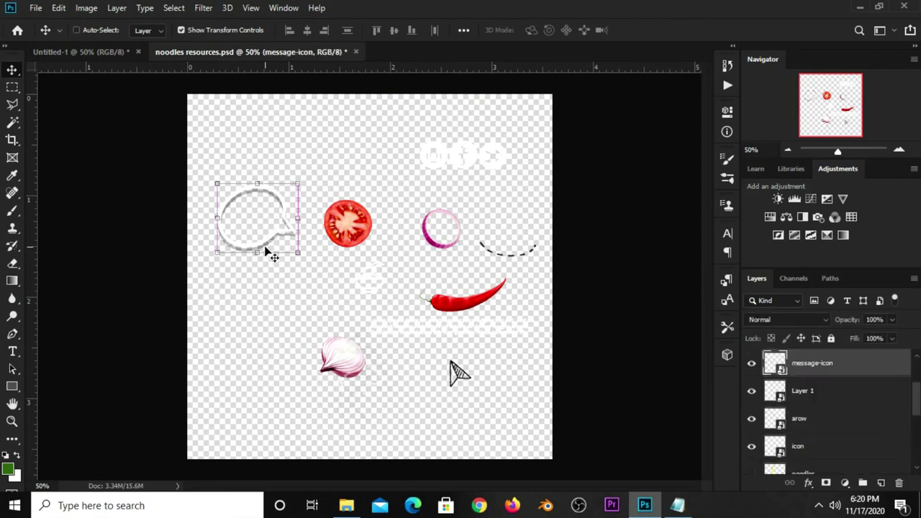
left_click_drag(107, 113, 392, 242)
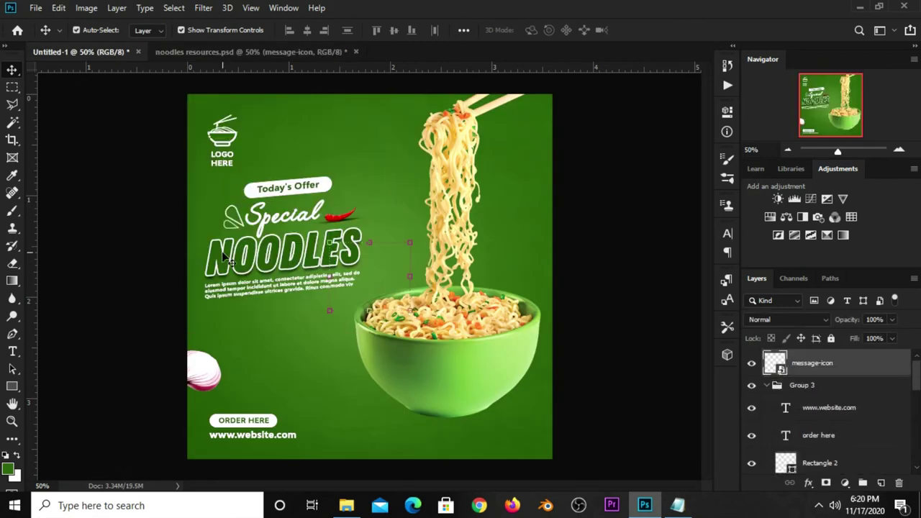
key("ctrl+t")
left_click_drag(361, 279, 264, 341)
key("Return")
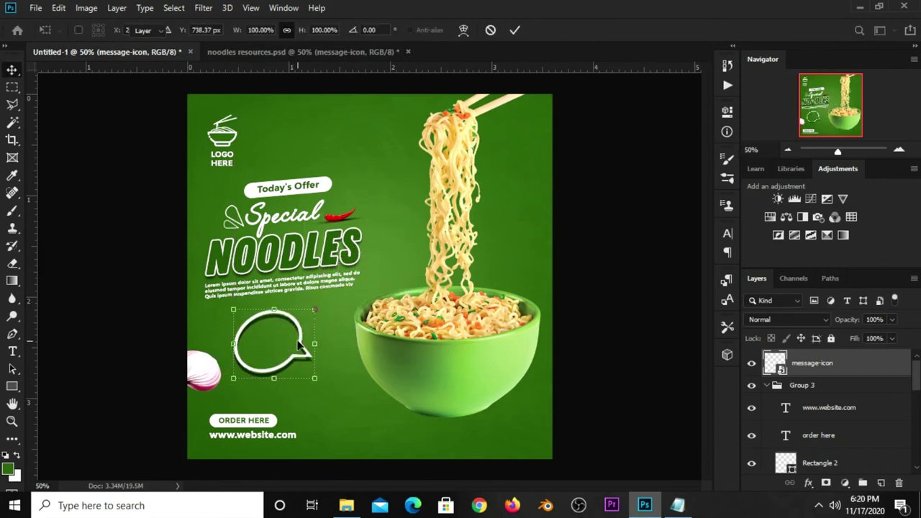
left_click_drag(199, 370, 201, 367)
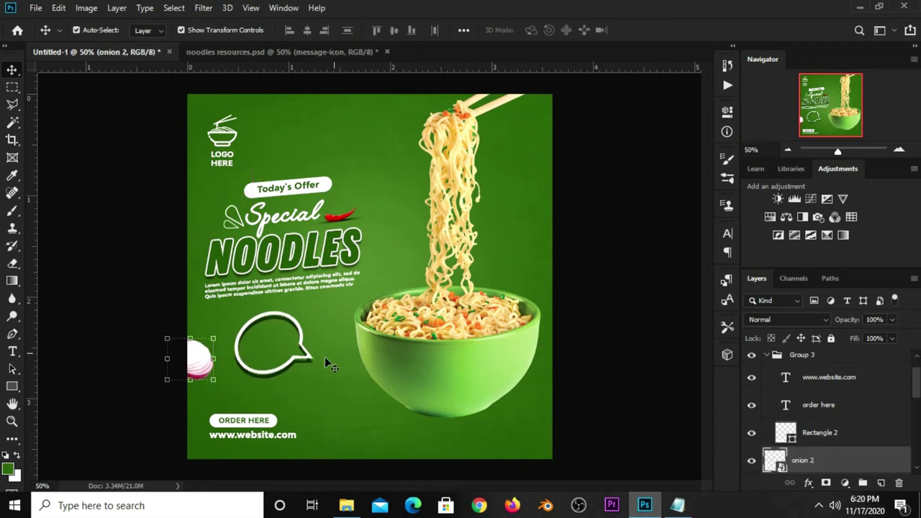
Copy the 70% text from the Notepad notes
left_click(603, 340)
left_click(677, 505)
left_click_drag(502, 347, 466, 351)
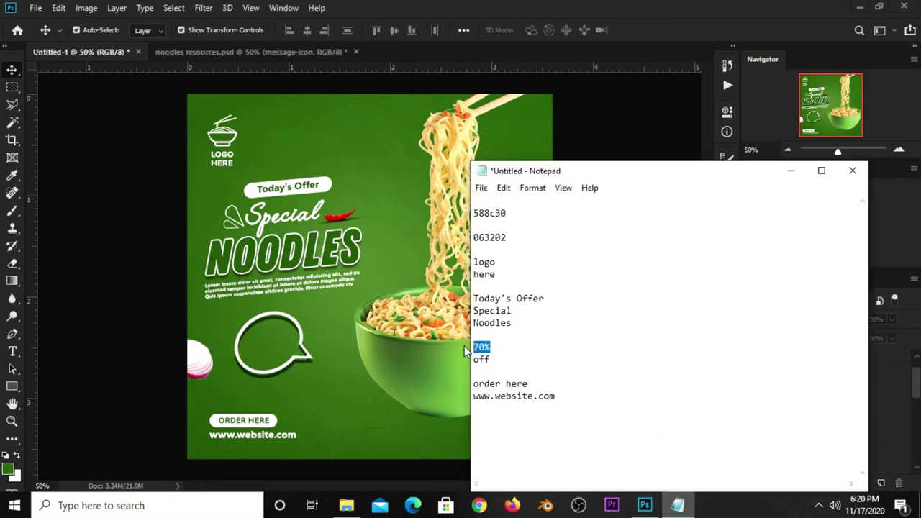
right_click(475, 347)
left_click(516, 185)
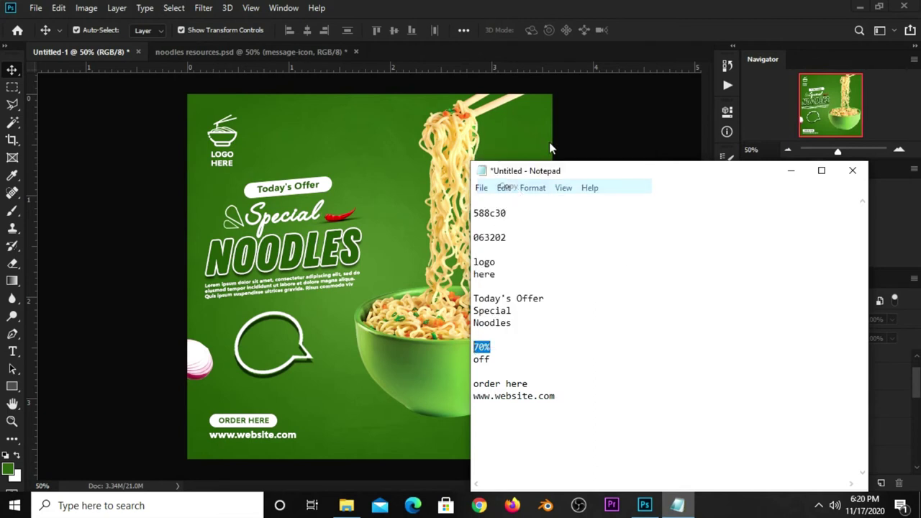
left_click(646, 25)
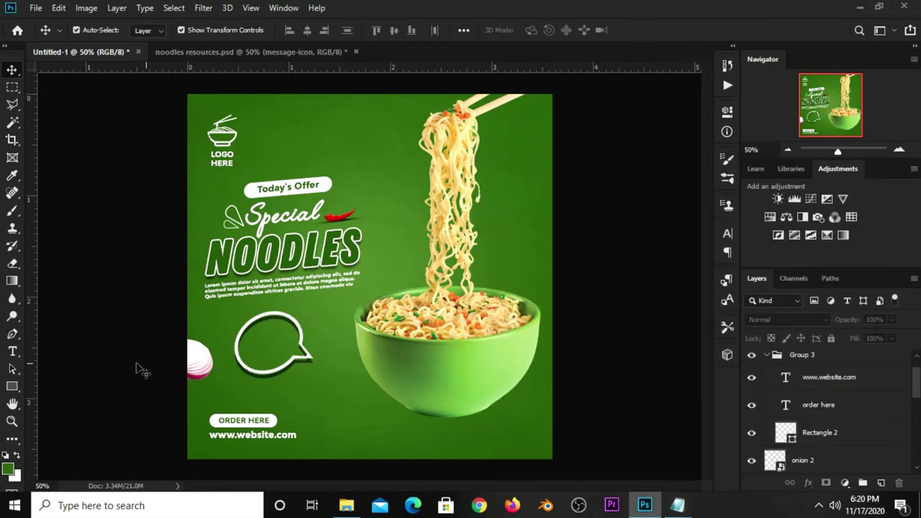
right_click(13, 354)
left_click(47, 352)
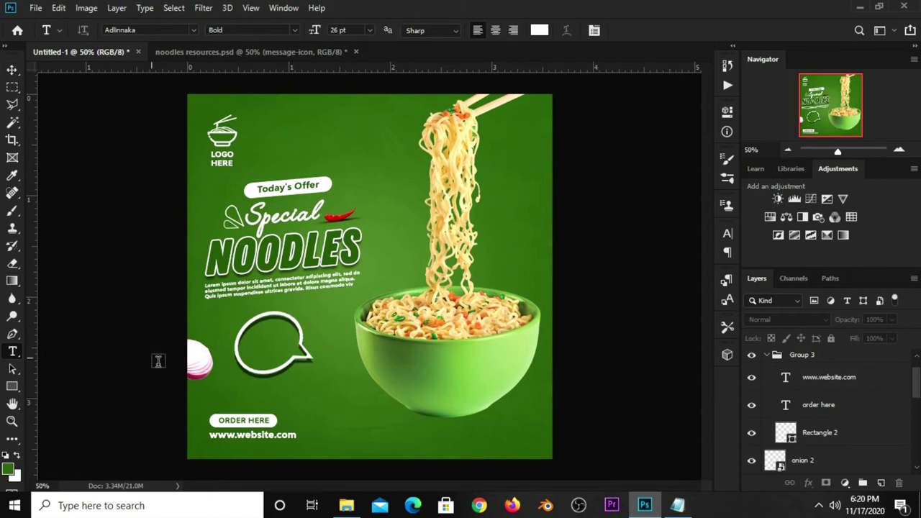
Paste 70% as a new text layer and move it into the speech bubble
left_click(302, 381)
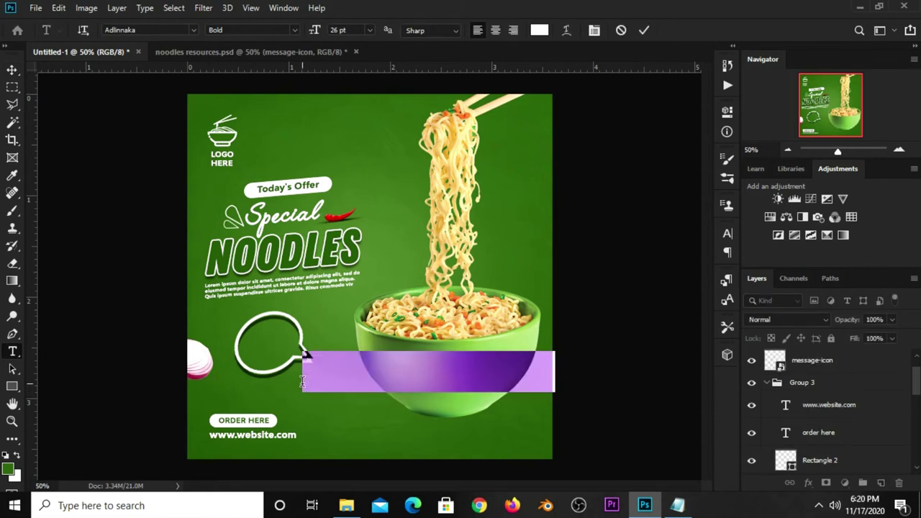
key("ctrl+v")
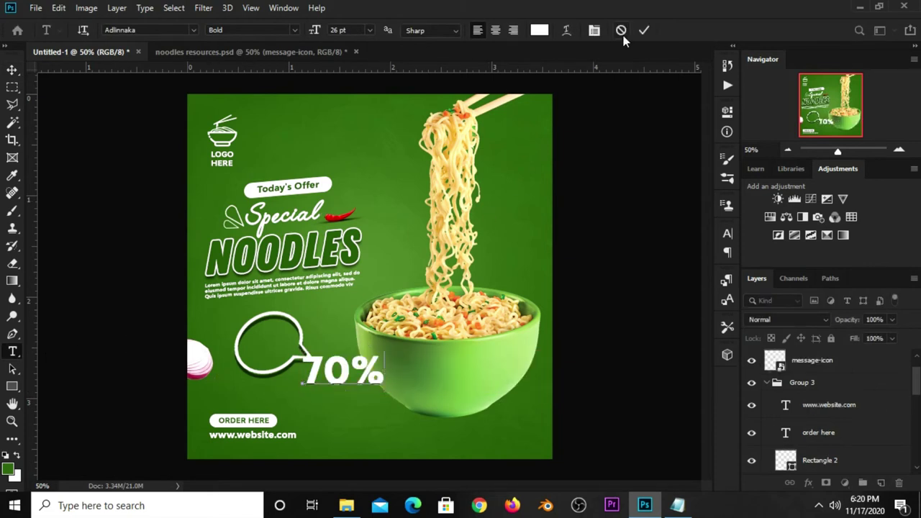
left_click(642, 31)
key("v")
mouse_move(358, 362)
left_mouse_down()
mouse_move(293, 340)
mouse_move(288, 328)
mouse_move(273, 340)
left_mouse_up()
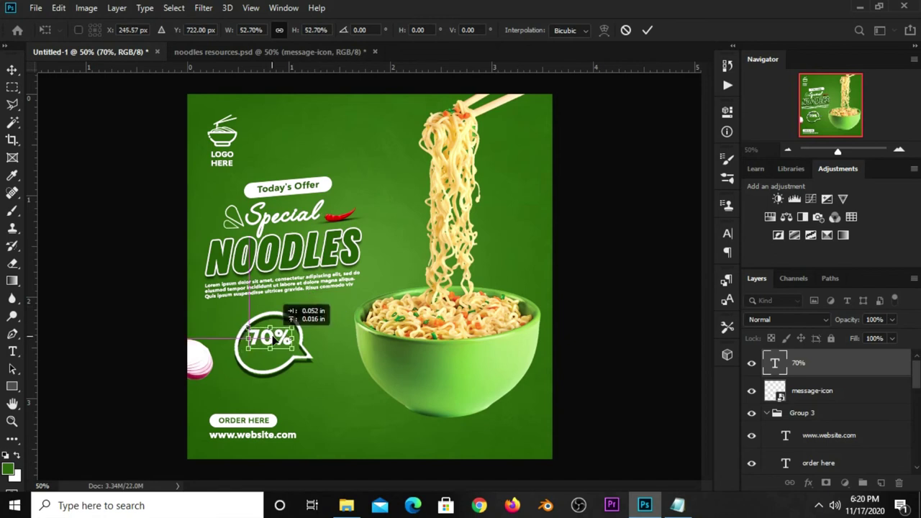
key("Return")
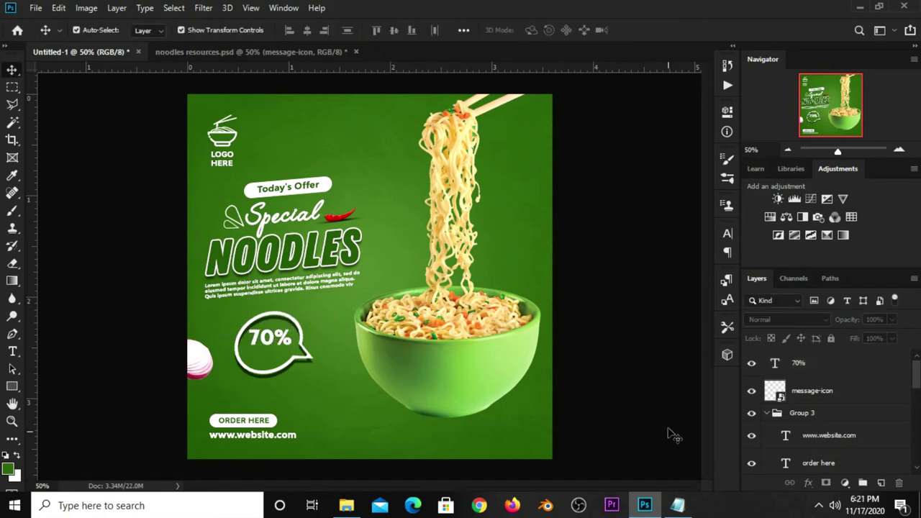
Copy the word 'off' from the notes and duplicate the 70% text below itself
left_click(678, 505)
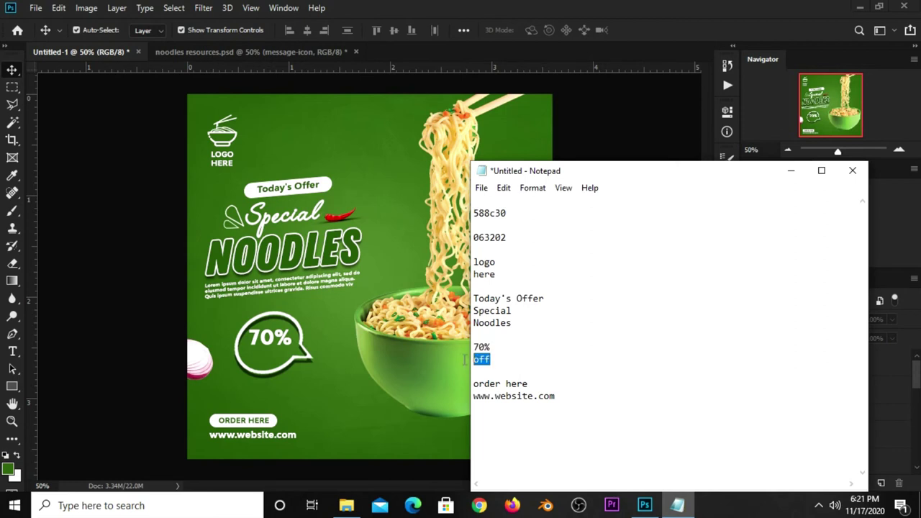
right_click(482, 358)
left_click(525, 193)
left_click(633, 23)
scroll(266, 351, "up", 3)
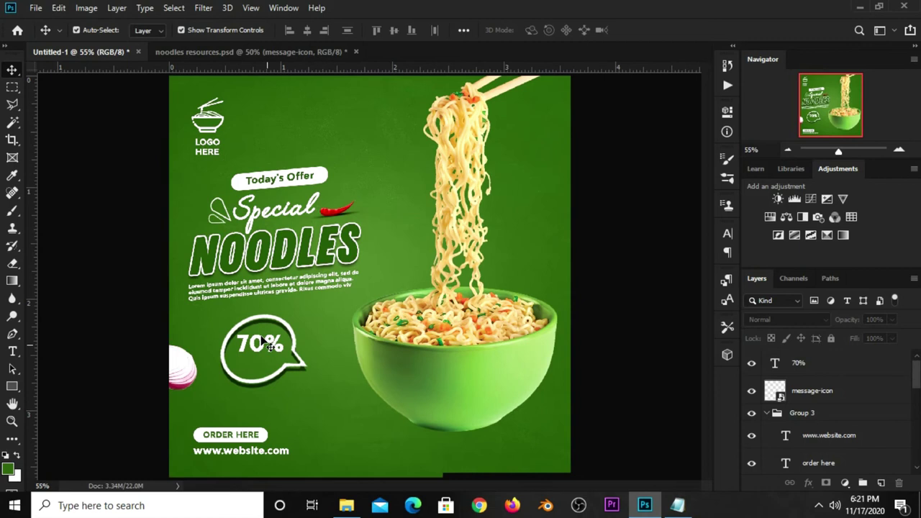
left_click(265, 344)
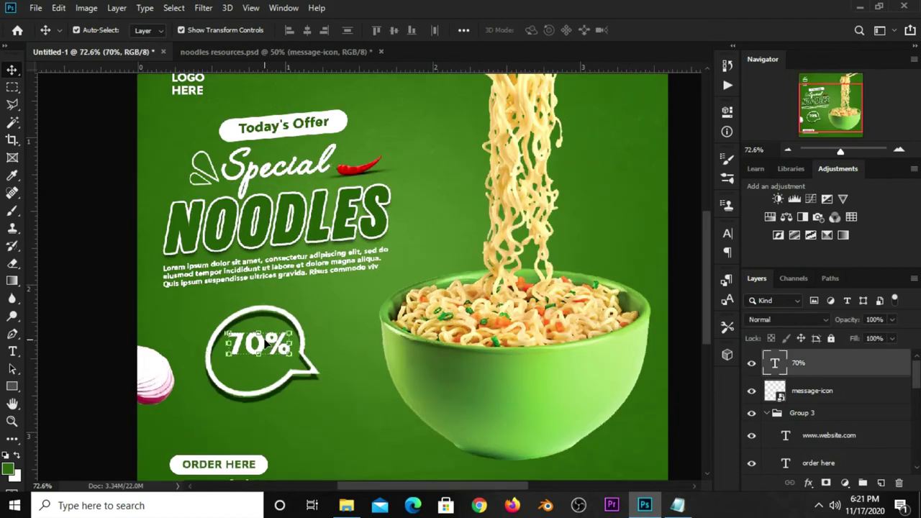
left_click_drag(257, 346, 258, 363)
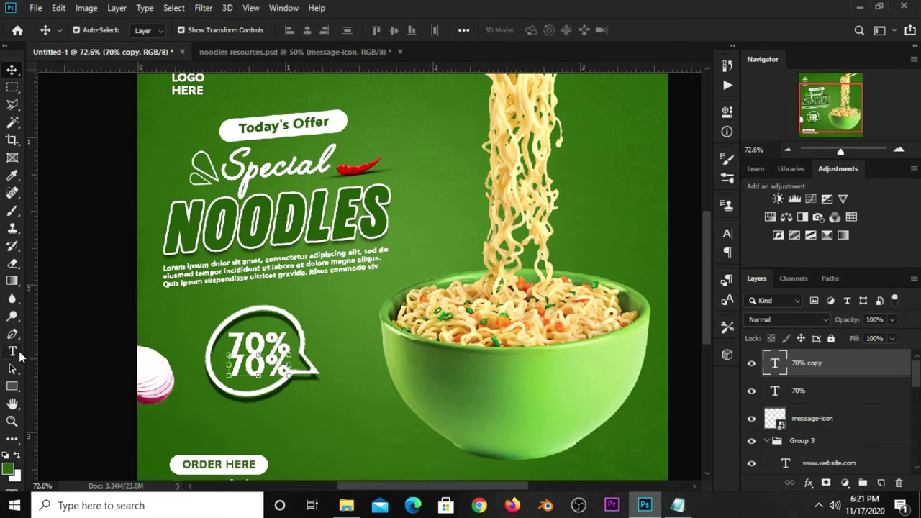
Change the duplicate 70% text to 'off'
left_click_drag(12, 351, 52, 354)
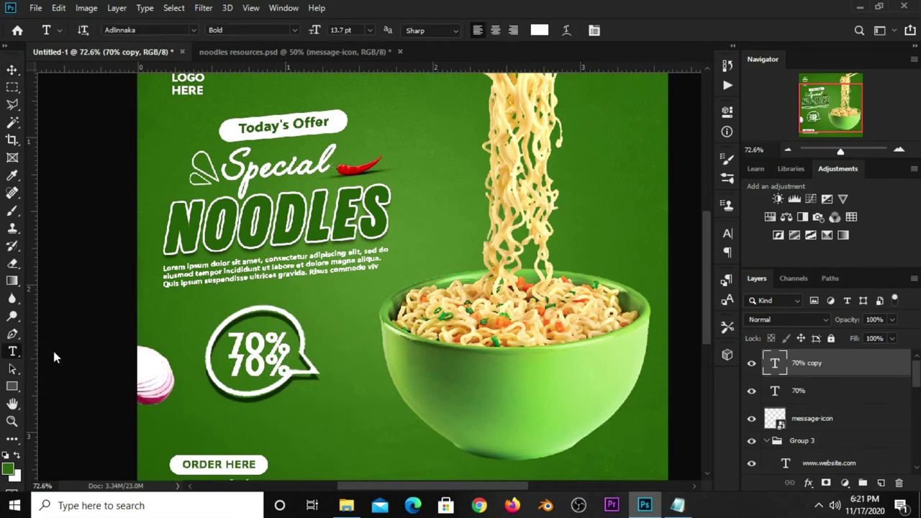
double_click(238, 367)
type("off")
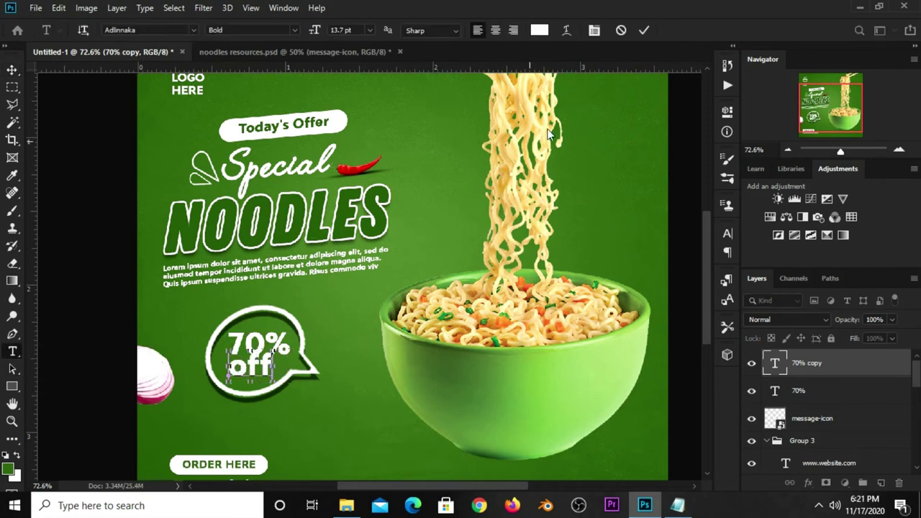
key("ctrl+Return")
key("v")
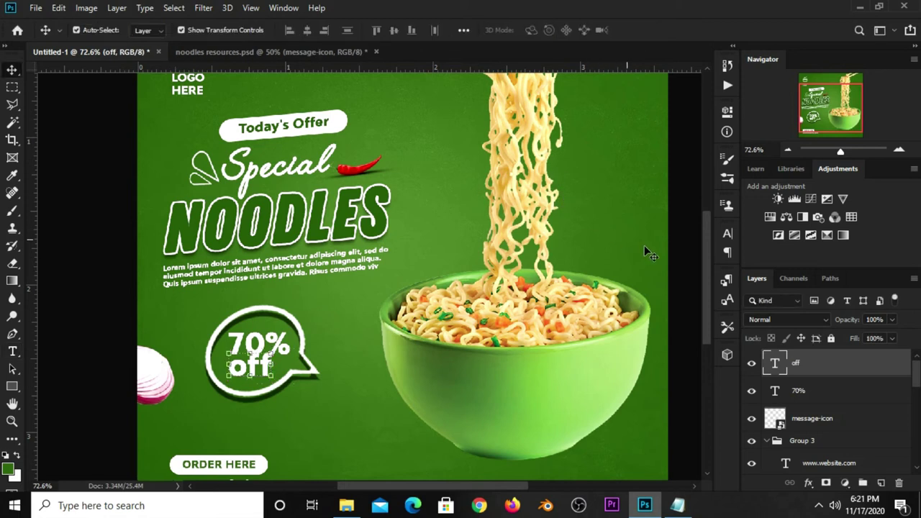
Make OFF all caps, shrink it and nudge it up inside the bubble
left_click(728, 234)
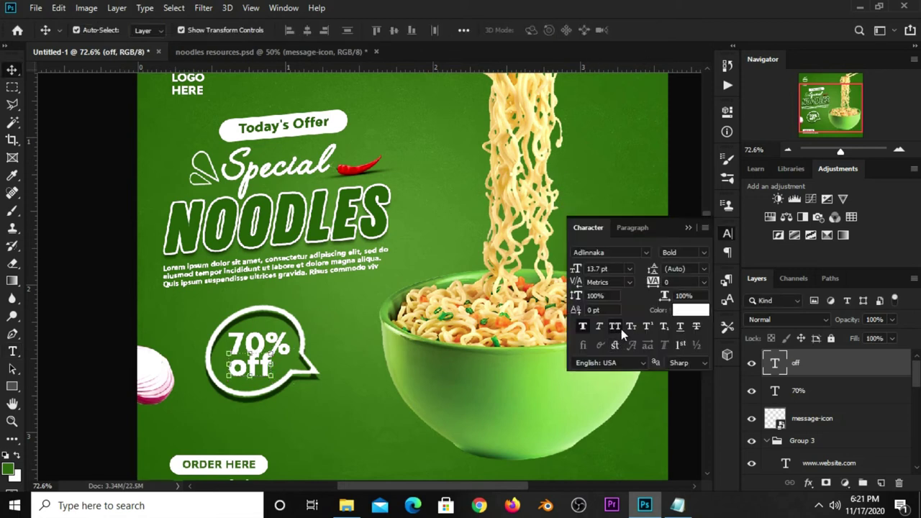
left_click(627, 331)
left_click(688, 228)
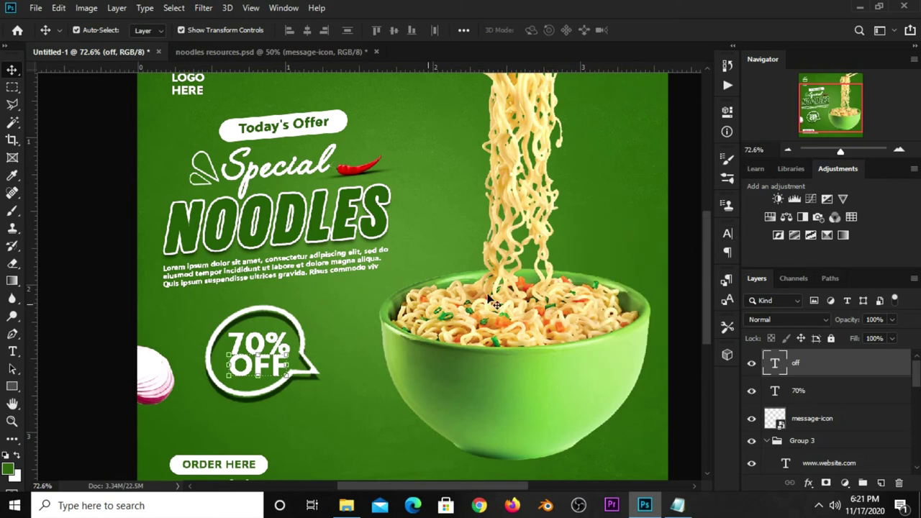
left_click_drag(283, 349, 288, 362)
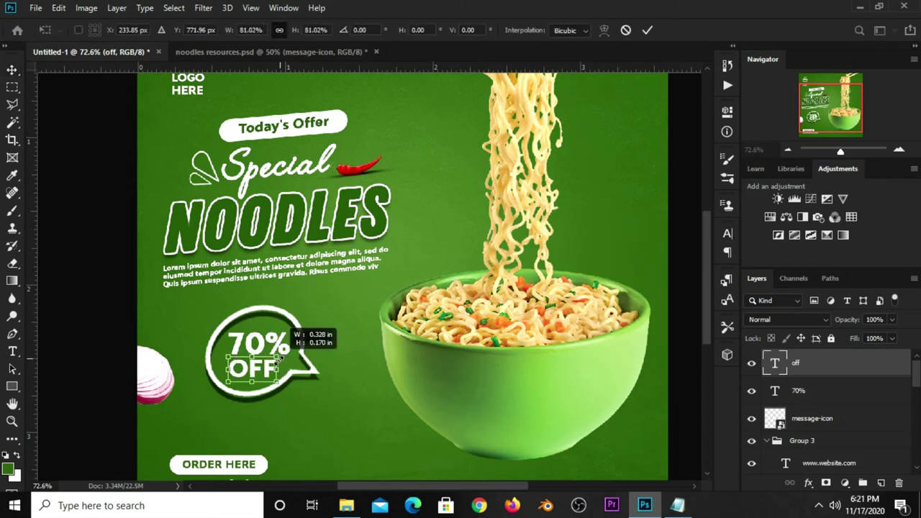
key("Return")
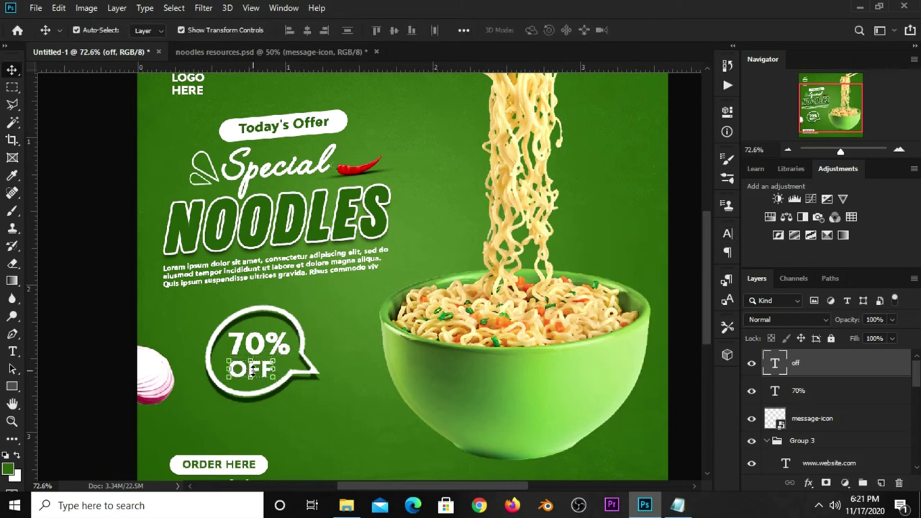
key("Up")
key("Up")
key("Up")
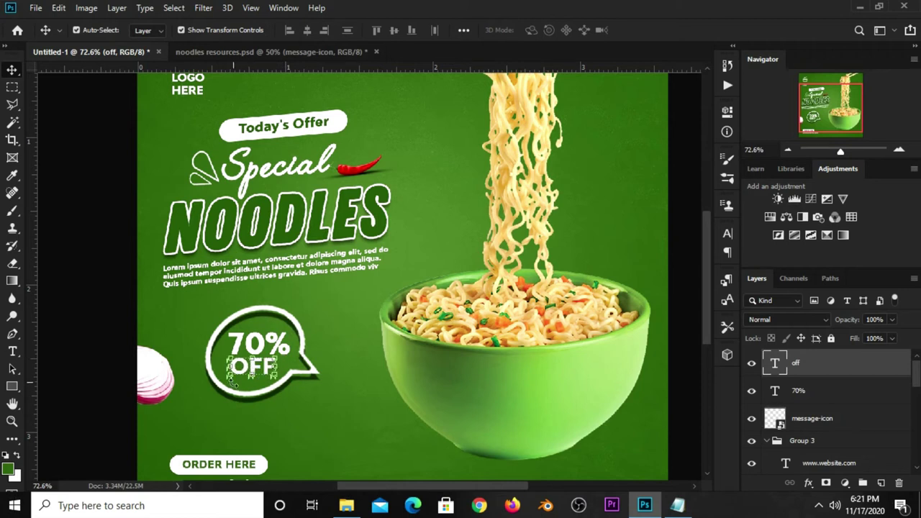
key("ctrl+t")
left_click_drag(228, 375, 233, 373)
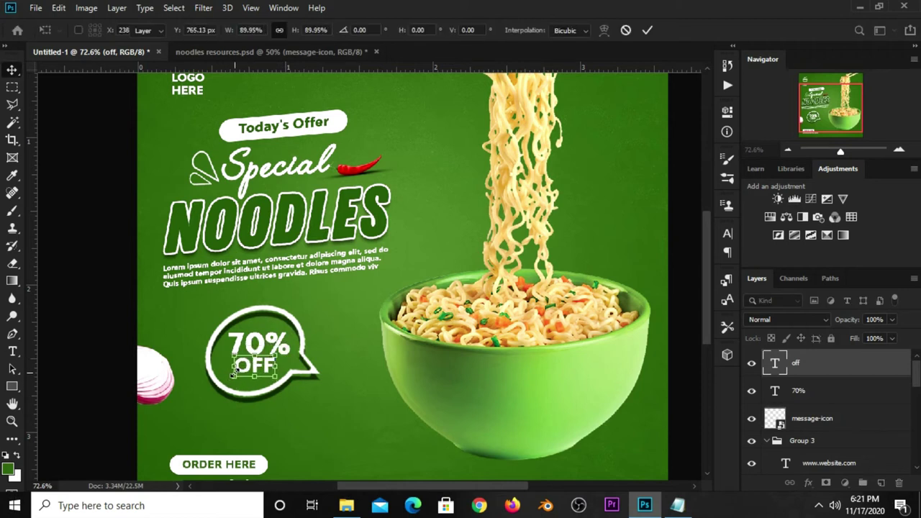
key("Return")
Group the 70%, OFF and message-icon layers with Ctrl+G and zoom out
left_click(119, 343)
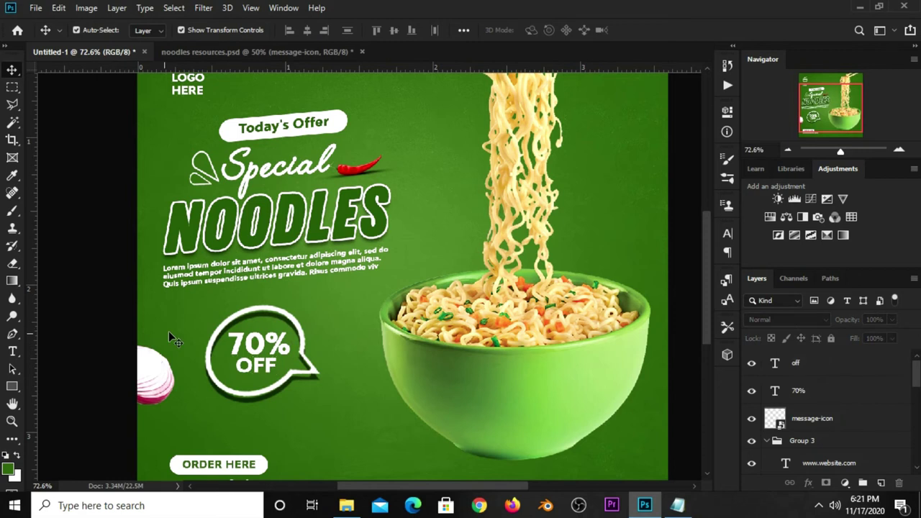
left_click(813, 394)
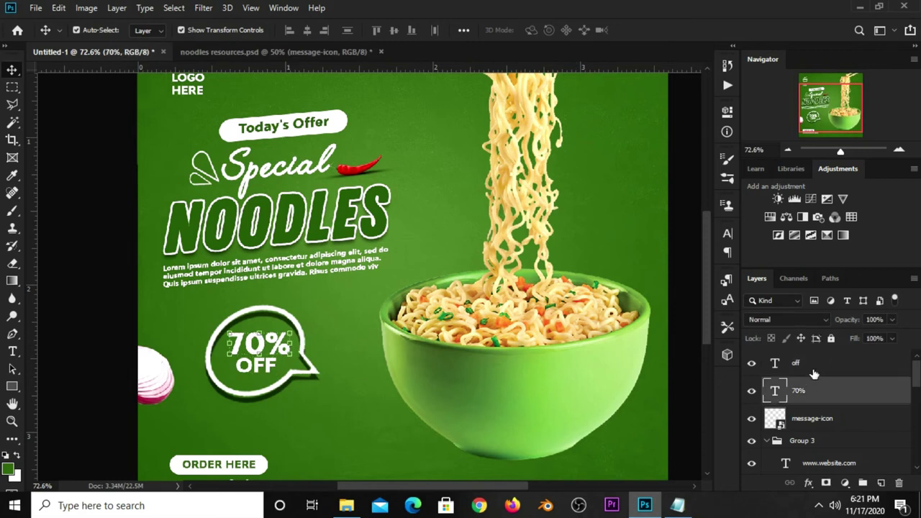
left_click(813, 368, "shift")
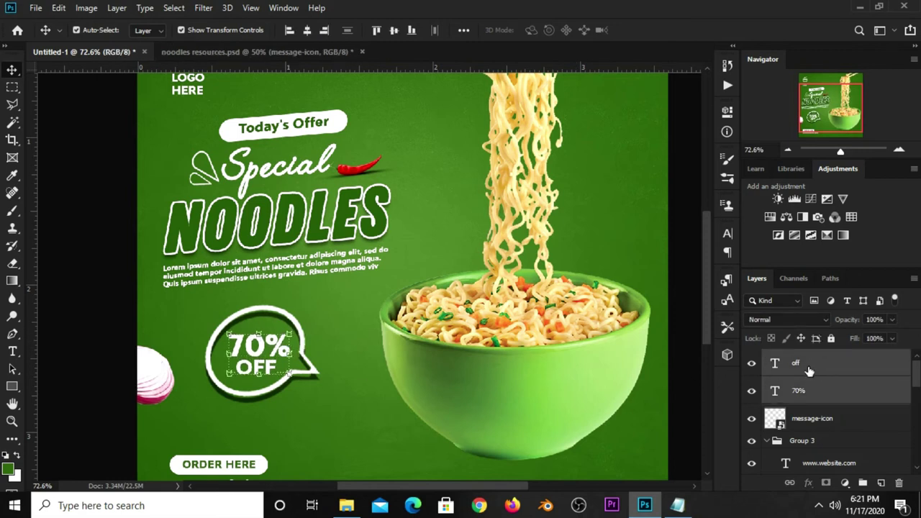
left_click(805, 425, "ctrl")
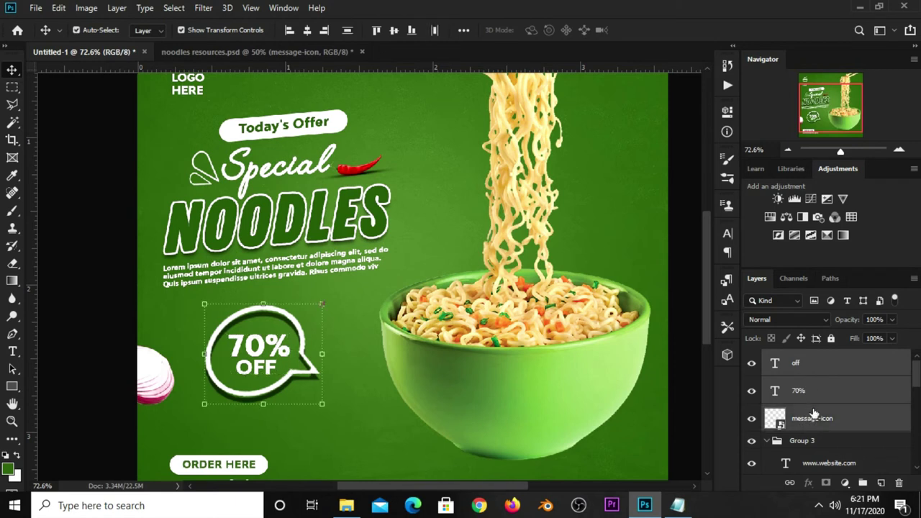
key("ctrl+g")
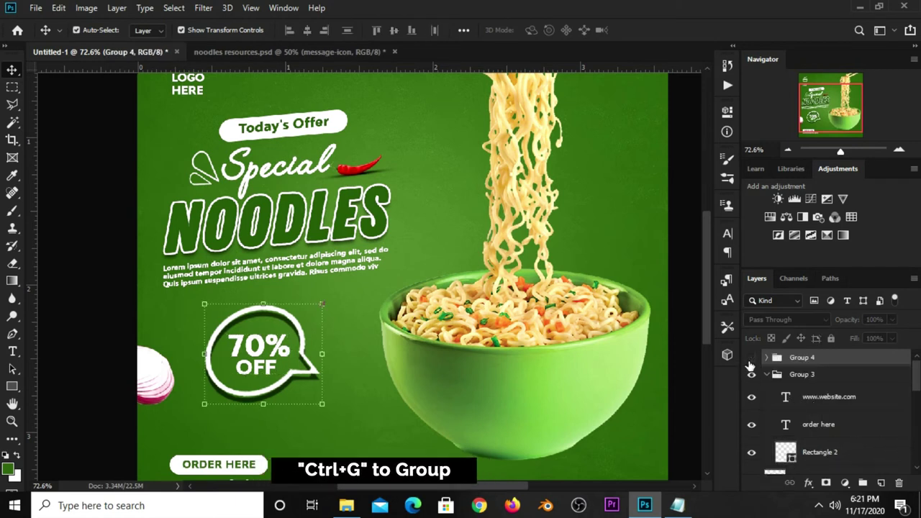
left_click(751, 360)
left_click(750, 359)
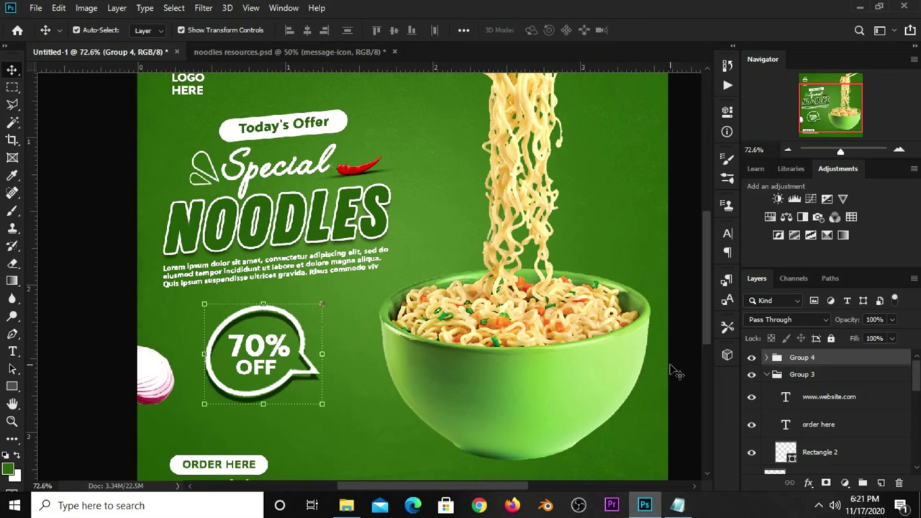
key("ctrl+minus")
key("ctrl+minus")
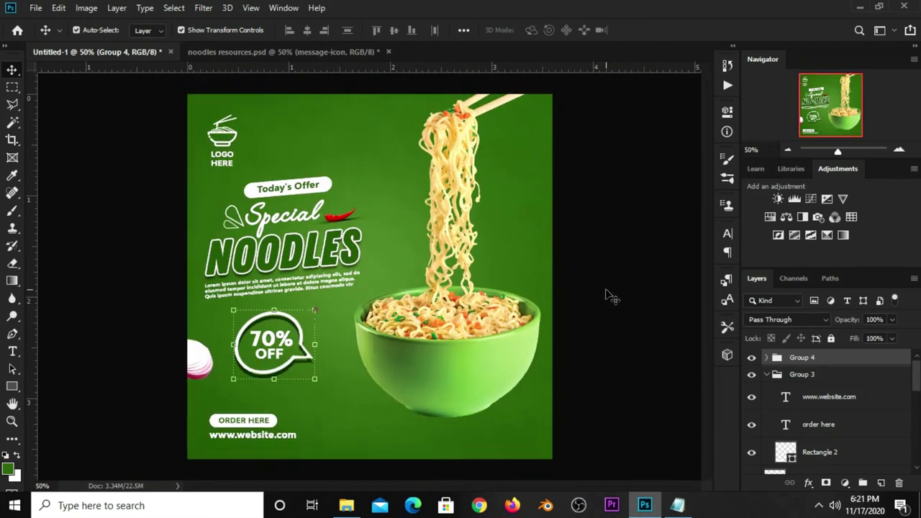
left_click(792, 356)
left_click(599, 317)
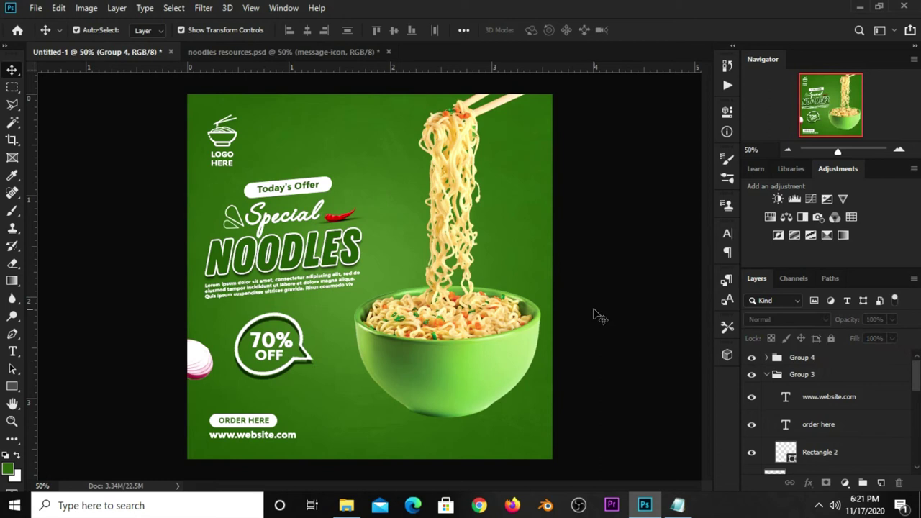
Bring the dashed curve from noodles resources.psd, enlarged, below the 70% OFF badge
left_click(273, 52)
left_click(559, 271)
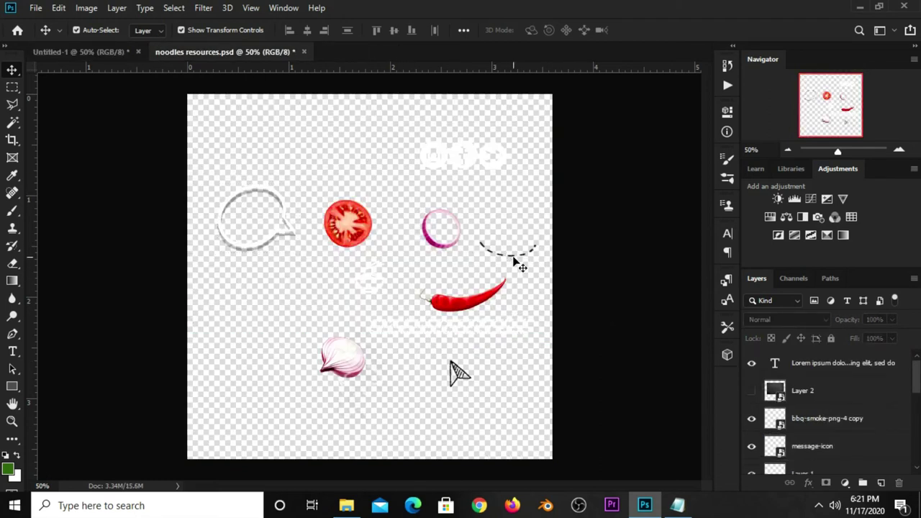
left_click(512, 256)
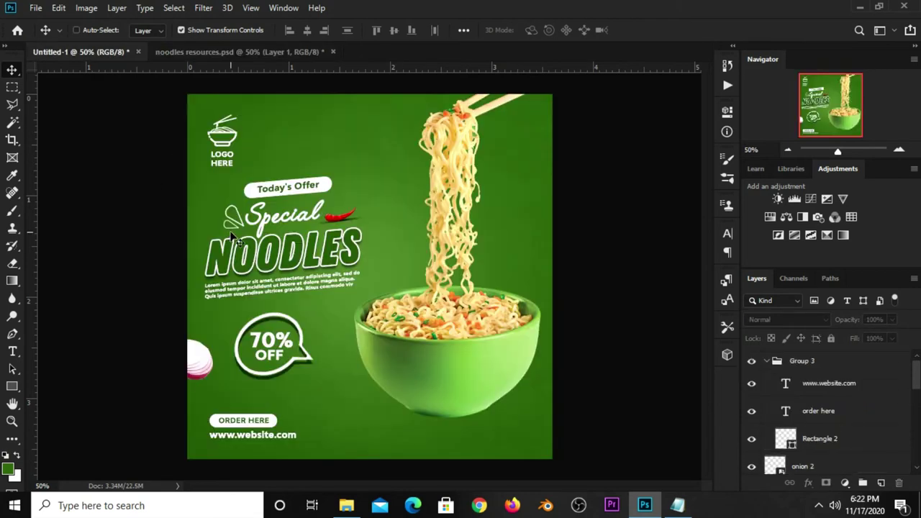
left_click_drag(136, 110, 344, 360)
key("ctrl+t")
left_click_drag(380, 277, 354, 387)
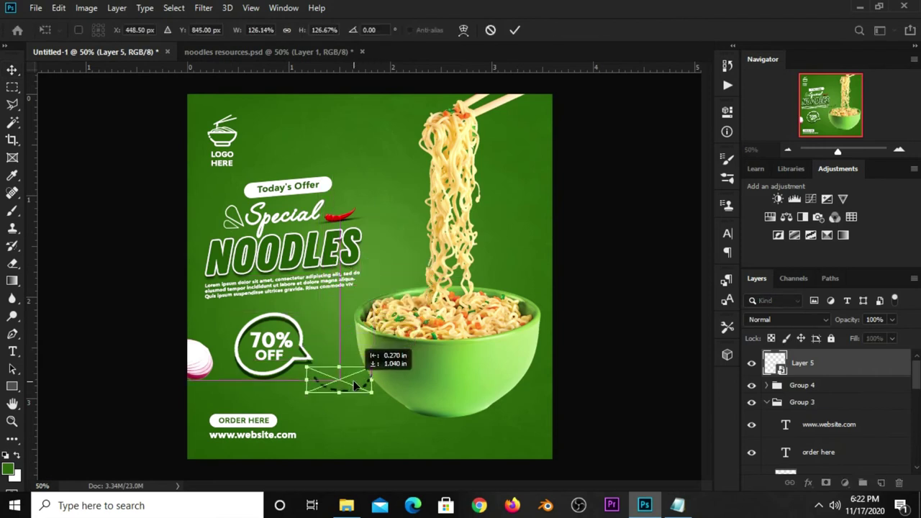
key("Return")
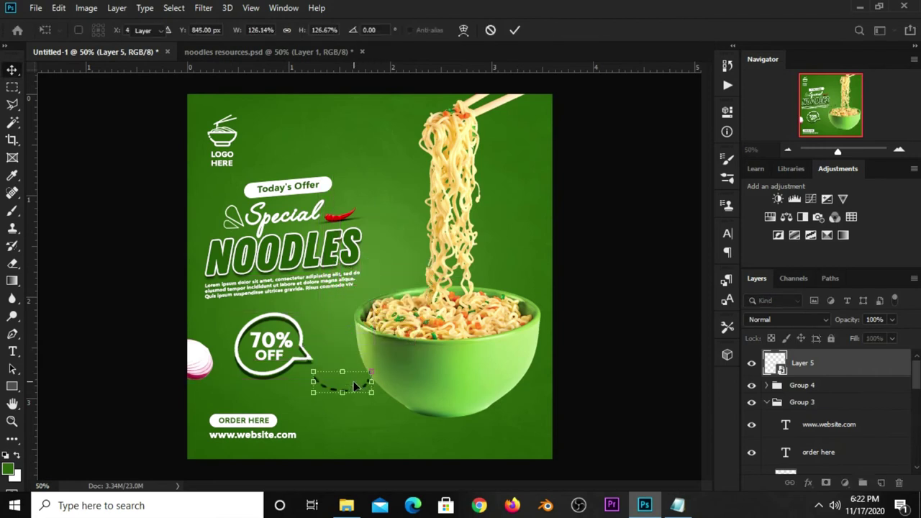
Give the dashed curve a white Color Overlay effect
left_click(807, 482)
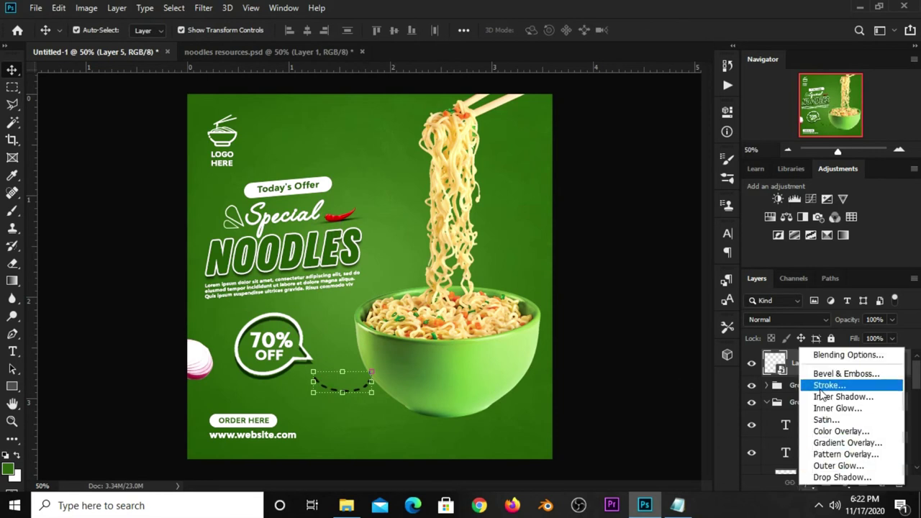
left_click(825, 434)
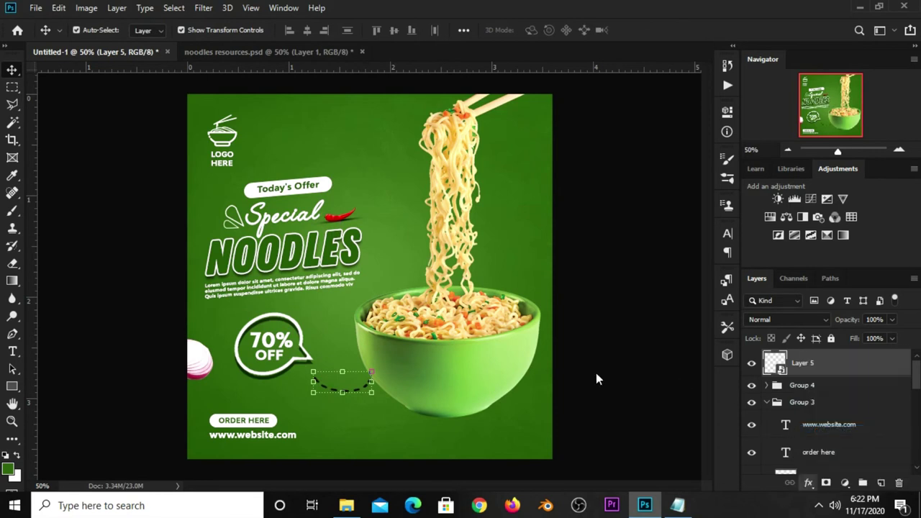
left_click(690, 193)
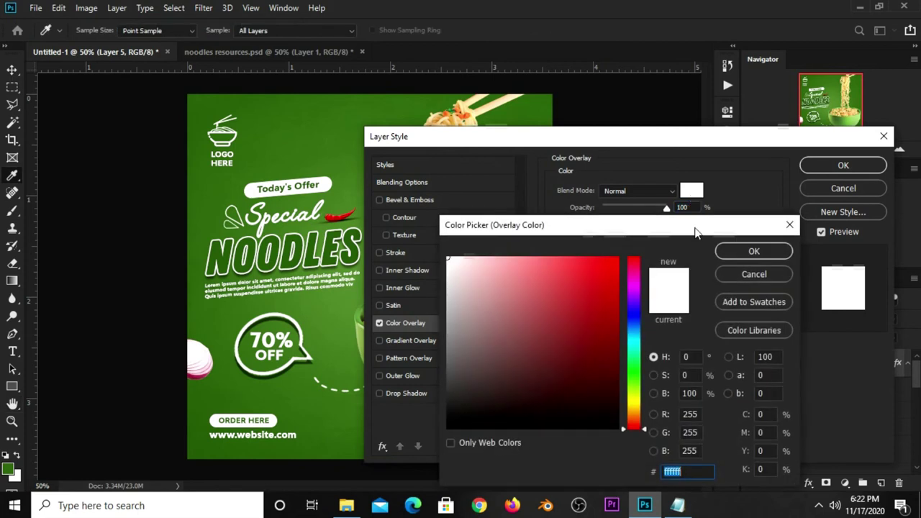
left_click(755, 249)
left_click(821, 166)
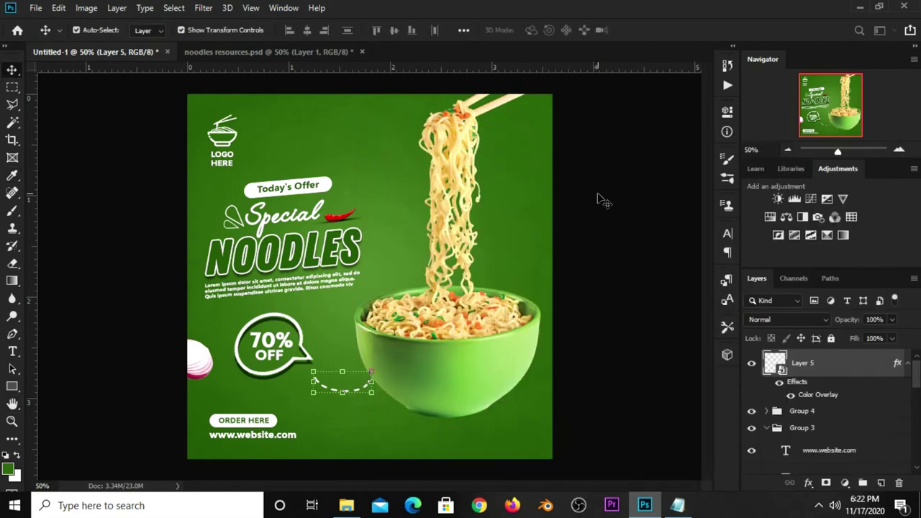
Bring the arrow from noodles resources into the post and paste the dashed curve's white layer style onto it
left_click(274, 56)
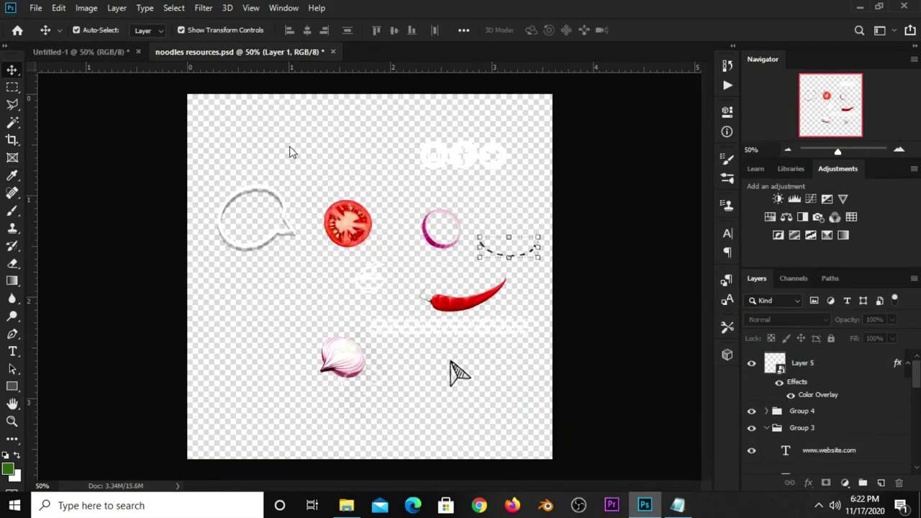
left_click_drag(459, 375, 461, 374)
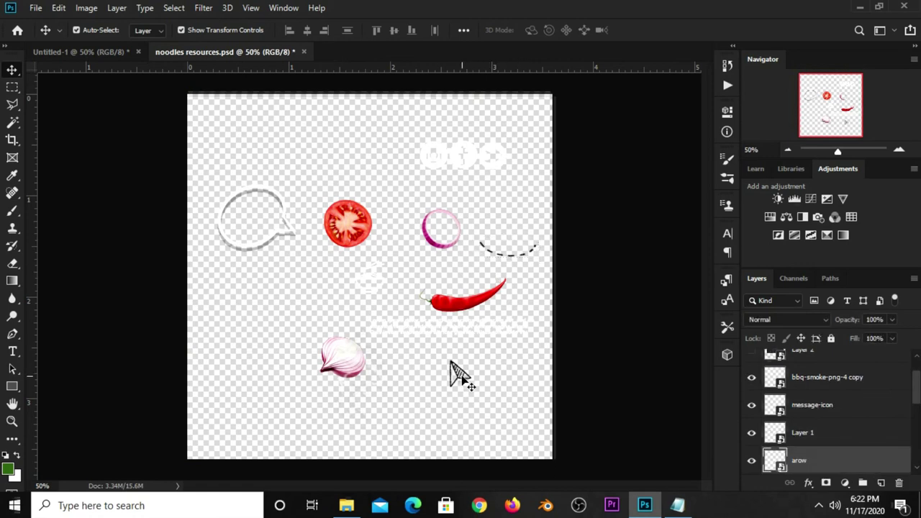
key("ctrl")
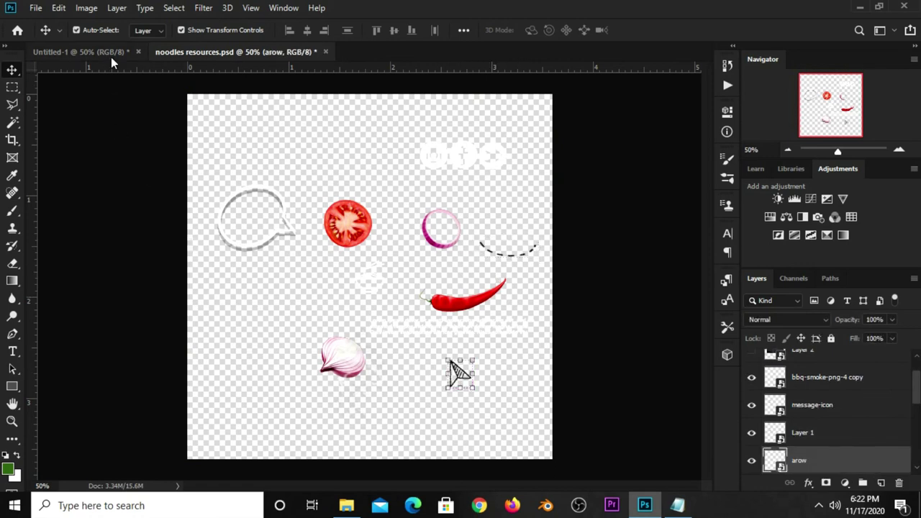
left_click_drag(110, 57, 370, 275)
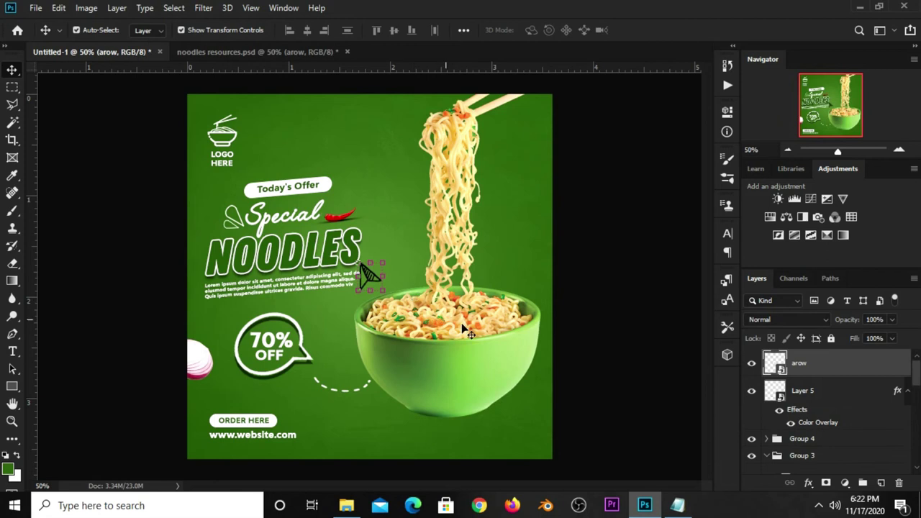
left_click(789, 401)
right_click(792, 397)
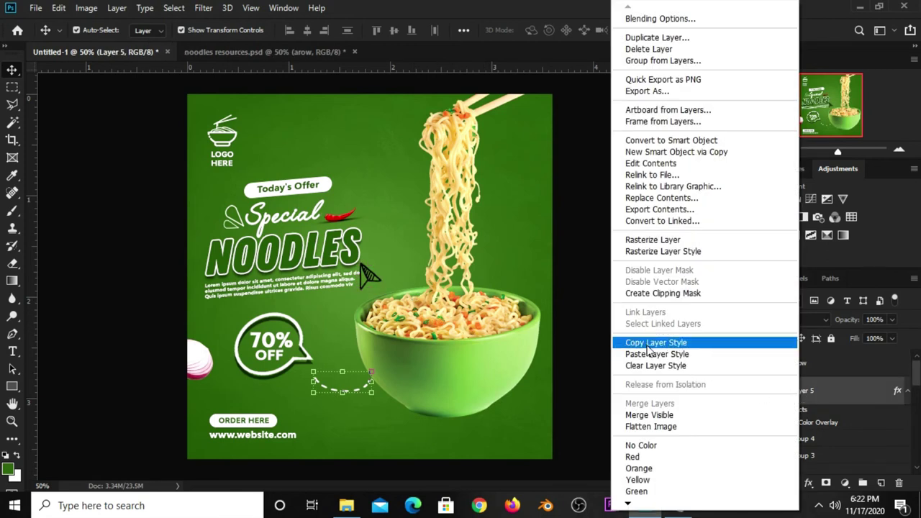
left_click(648, 343)
left_click(829, 364)
right_click(831, 365)
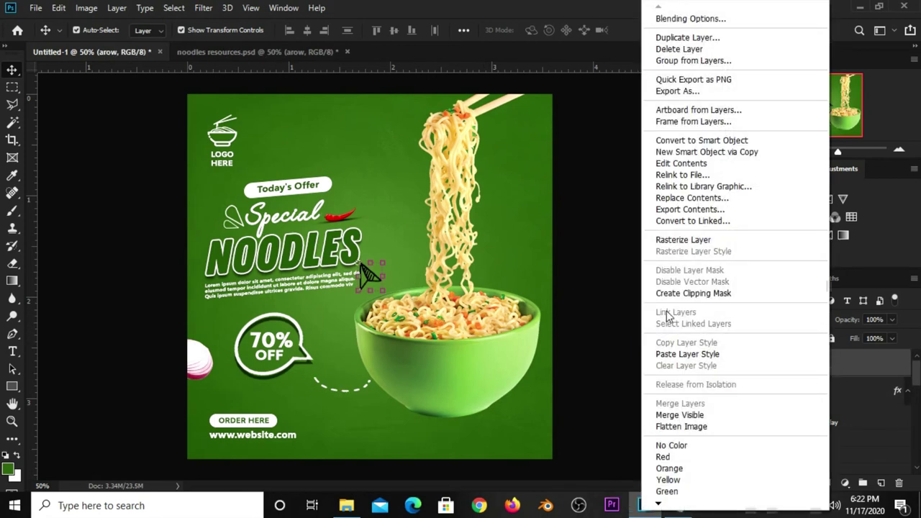
left_click(666, 353)
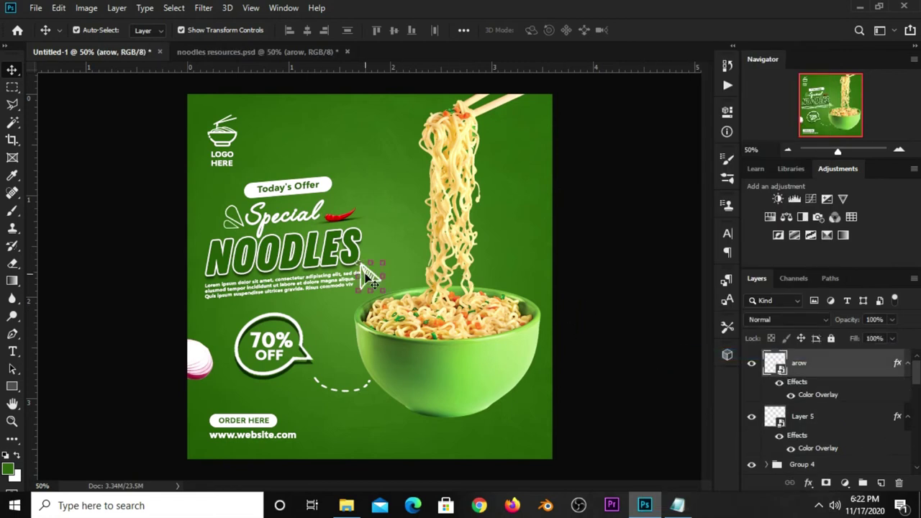
Move the arrow down beside the 70% OFF badge and nudge the dashed curve slightly down
scroll(364, 273, "up", 2)
key("ctrl+t")
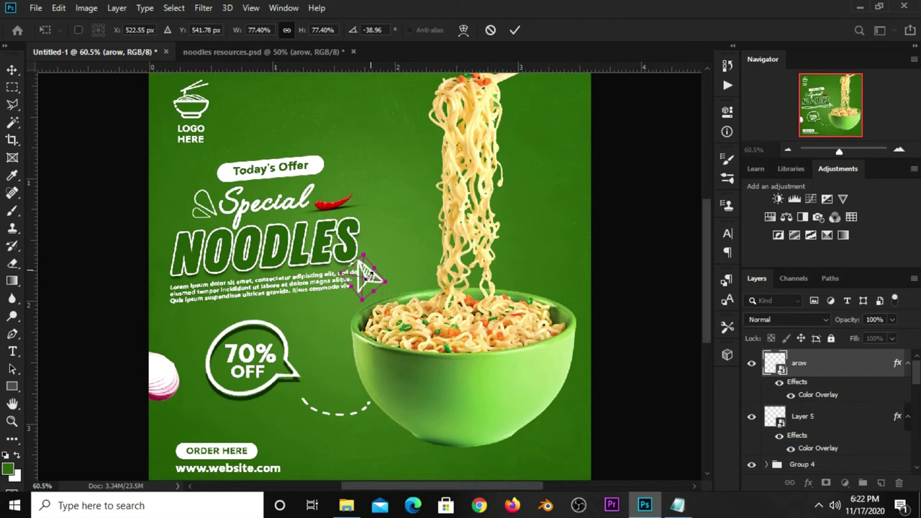
mouse_move(368, 273)
left_mouse_down()
mouse_move(286, 381)
mouse_move(283, 426)
left_mouse_up()
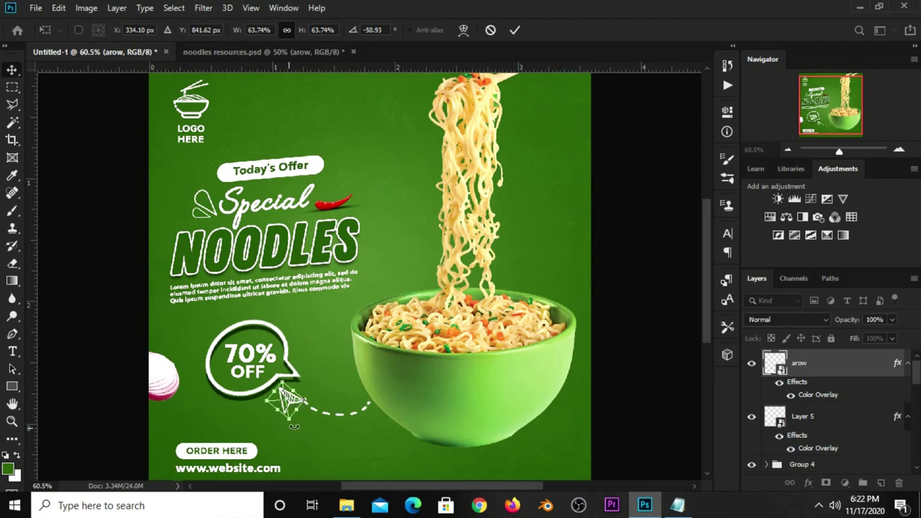
key("Return")
left_click(347, 414)
key("ctrl+t")
mouse_move(344, 406)
left_mouse_down()
mouse_move(344, 418)
mouse_move(335, 413)
left_mouse_up()
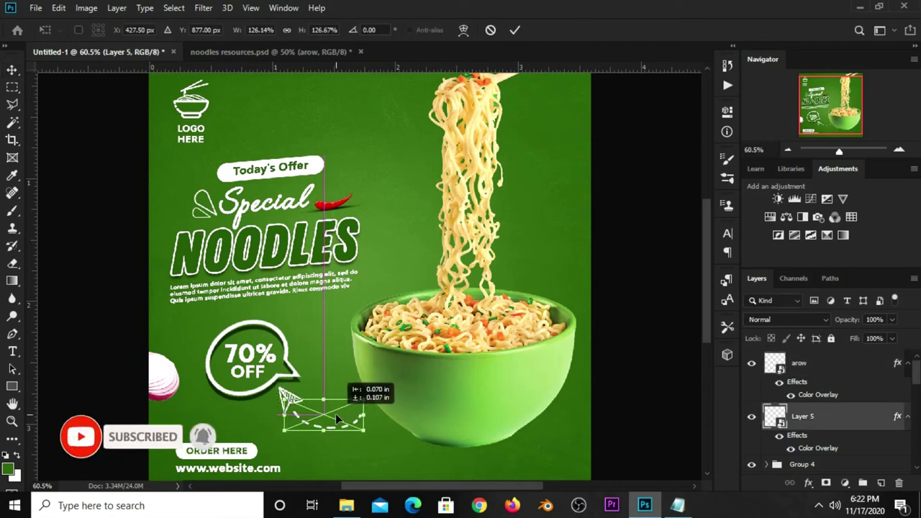
key("Return")
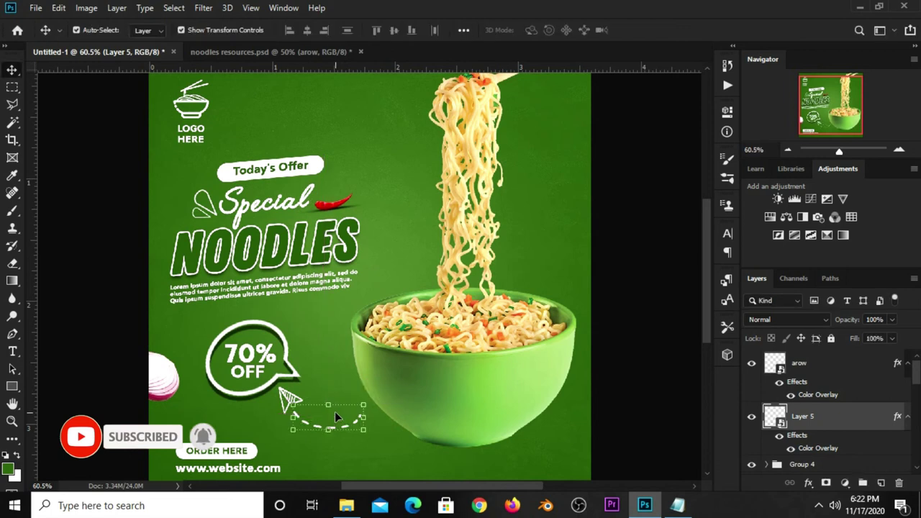
left_click(627, 376)
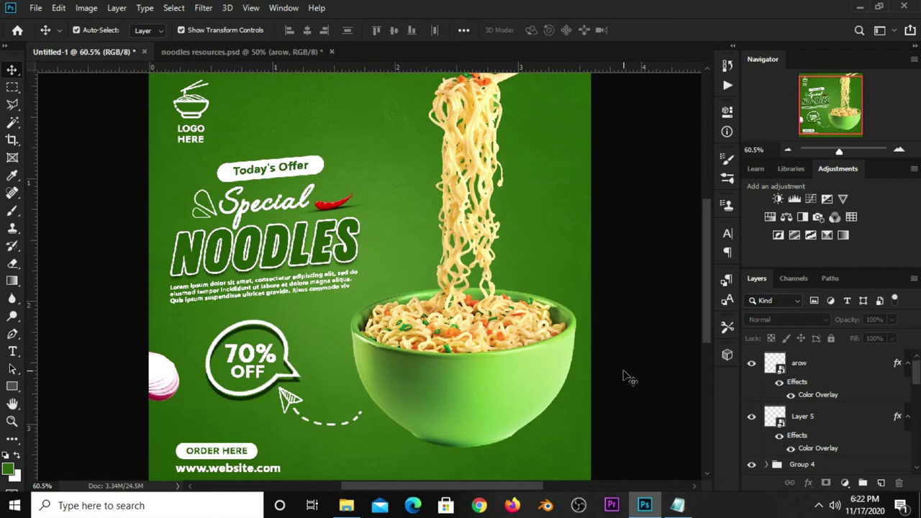
Nudge the arrow and dashed curve together slightly right and up
scroll(624, 374, "down", 1)
scroll(858, 415, "down", 3)
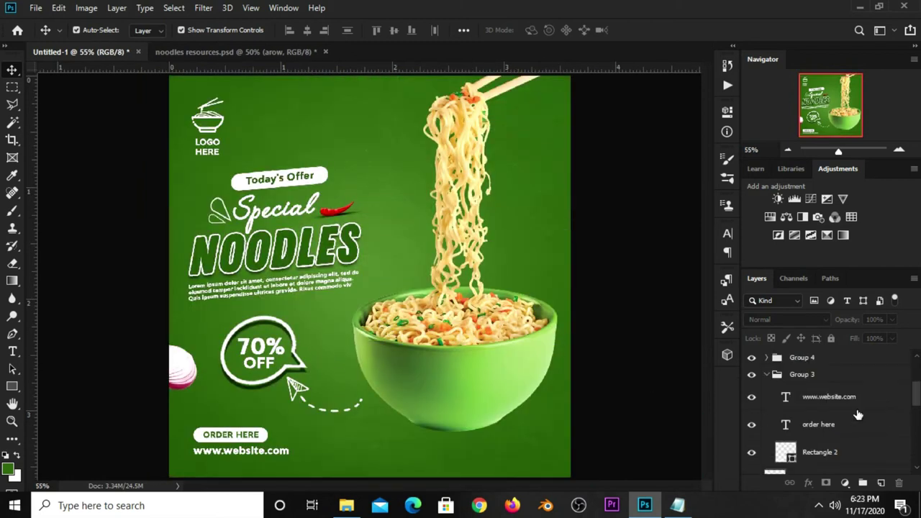
left_click(818, 362)
scroll(817, 371, "up", 1)
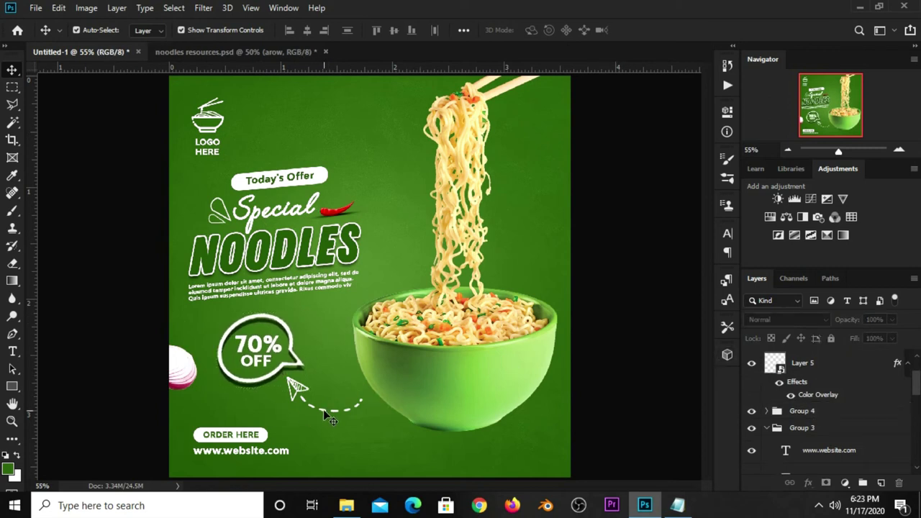
left_click(324, 410)
scroll(890, 383, "up", 1)
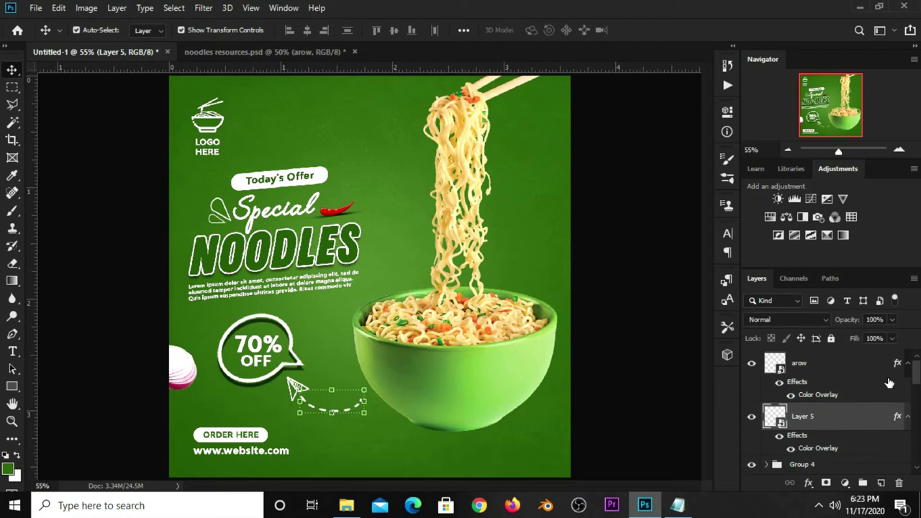
left_click(813, 366, "ctrl")
key("Right")
key("Right")
key("Right")
key("Right")
key("Right")
key("Right")
key("Right")
key("Right")
key("Right")
key("Up")
key("Up")
key("Up")
left_click(623, 342)
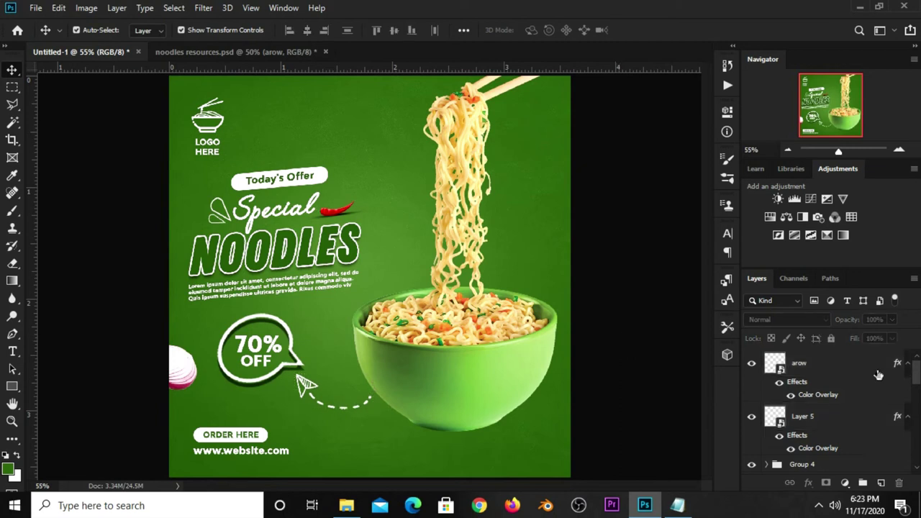
Rotate the 70% OFF badge group about -6° and zoom out to view the whole post
scroll(808, 426, "down", 1)
left_click(808, 412)
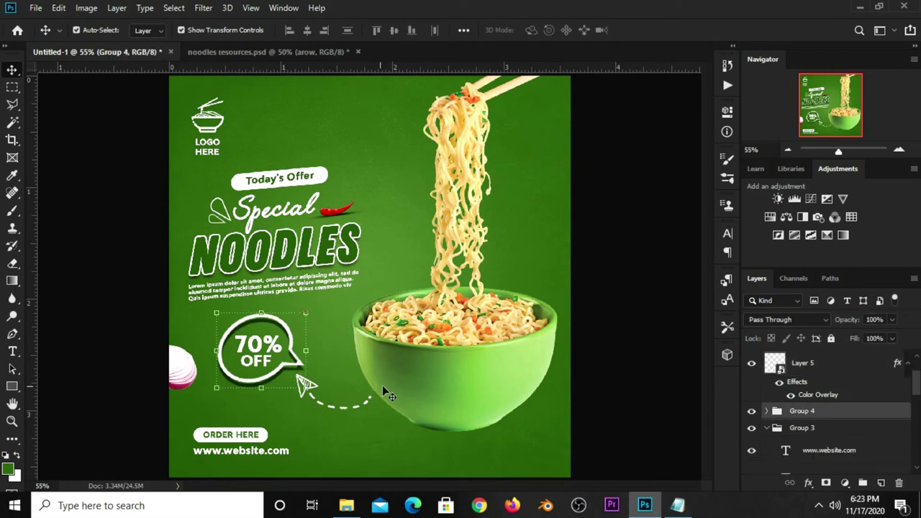
left_click_drag(291, 308, 333, 338)
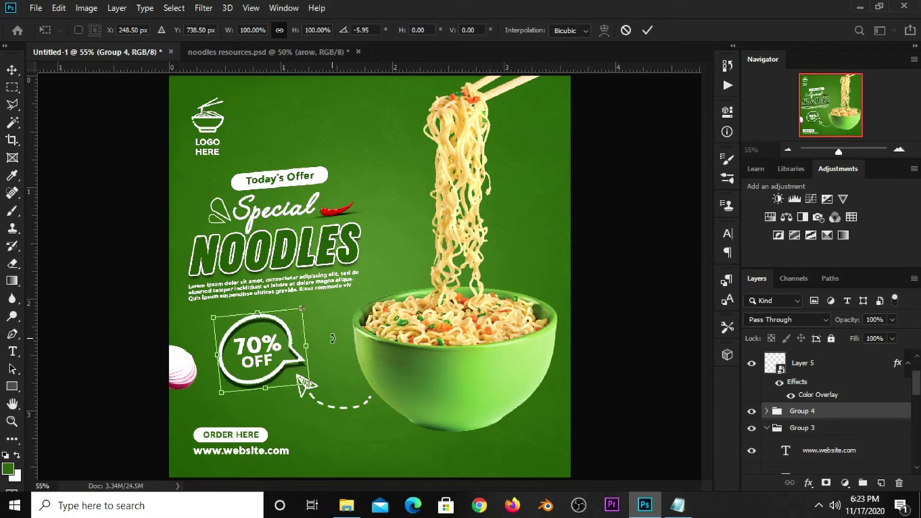
key("Return")
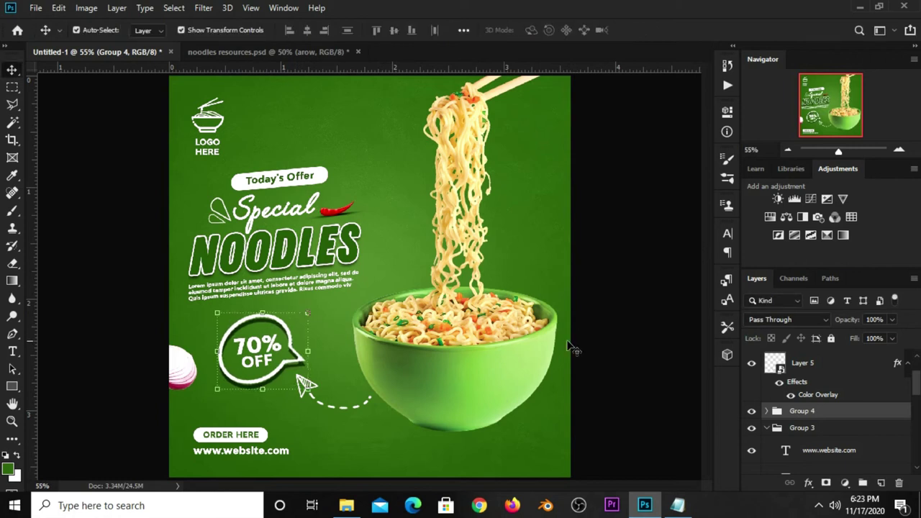
left_click(619, 337)
key("ctrl+minus")
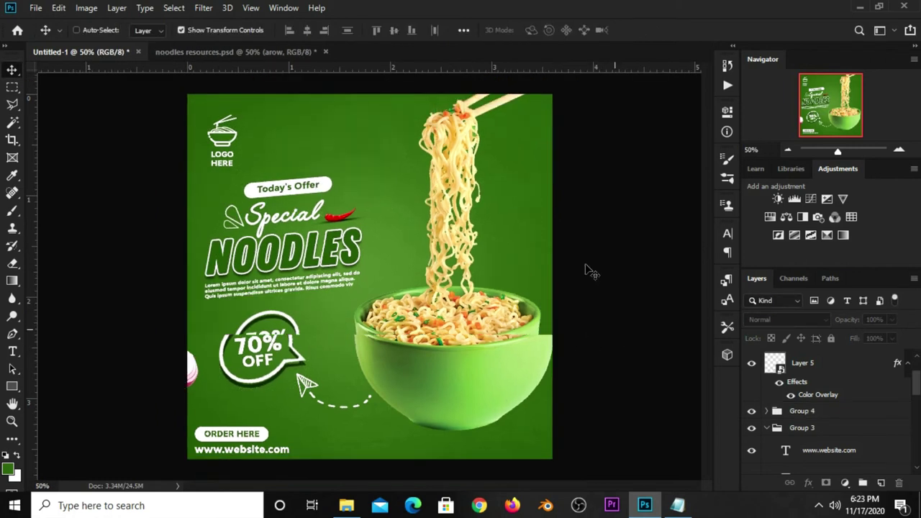
Add a Curves adjustment above the noodles layer with the midpoint pulled down, clipped to the noodles
left_click(424, 351)
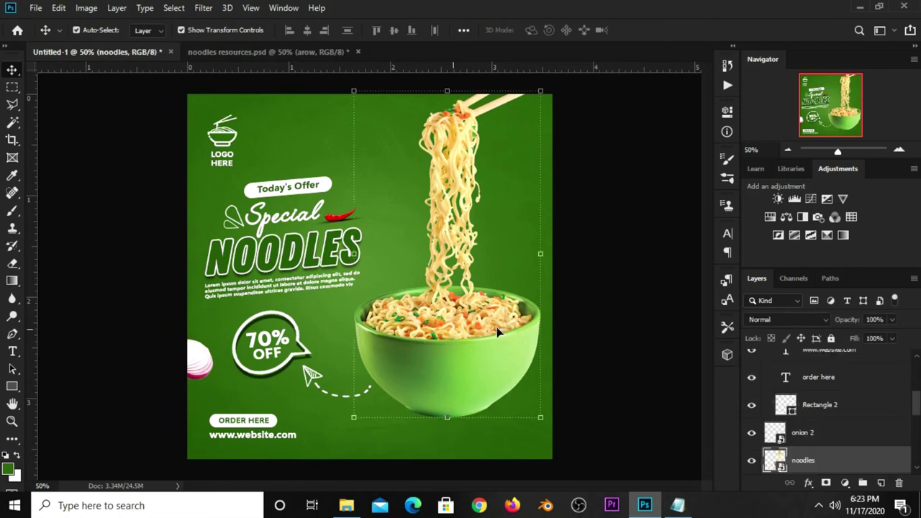
scroll(846, 418, "down", 2)
scroll(814, 419, "up", 1)
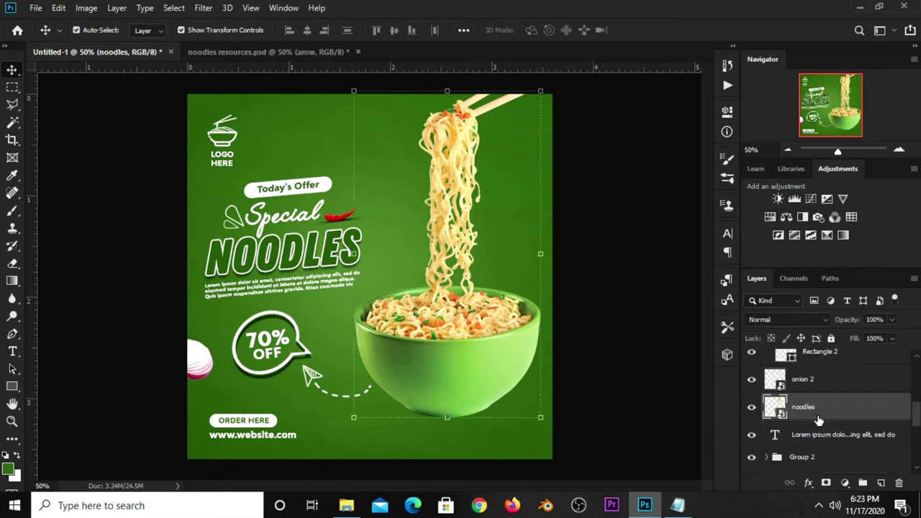
left_click(844, 483)
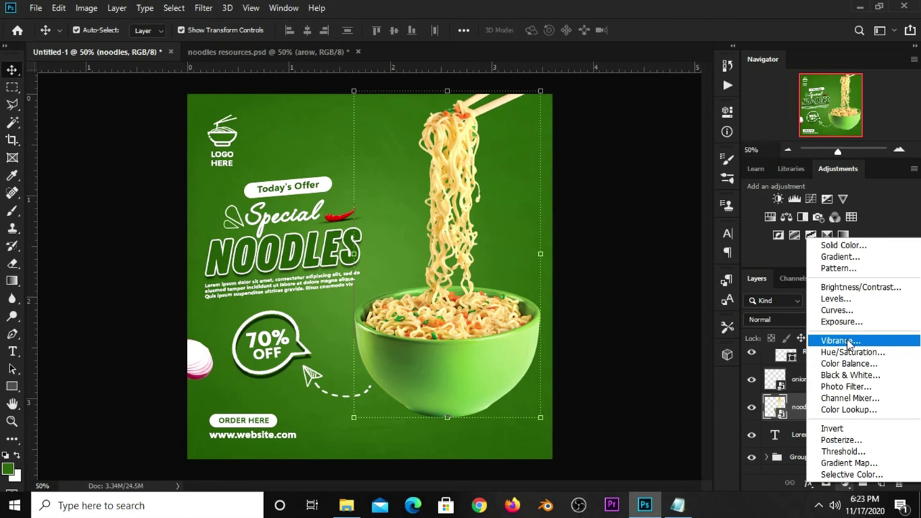
left_click(837, 310)
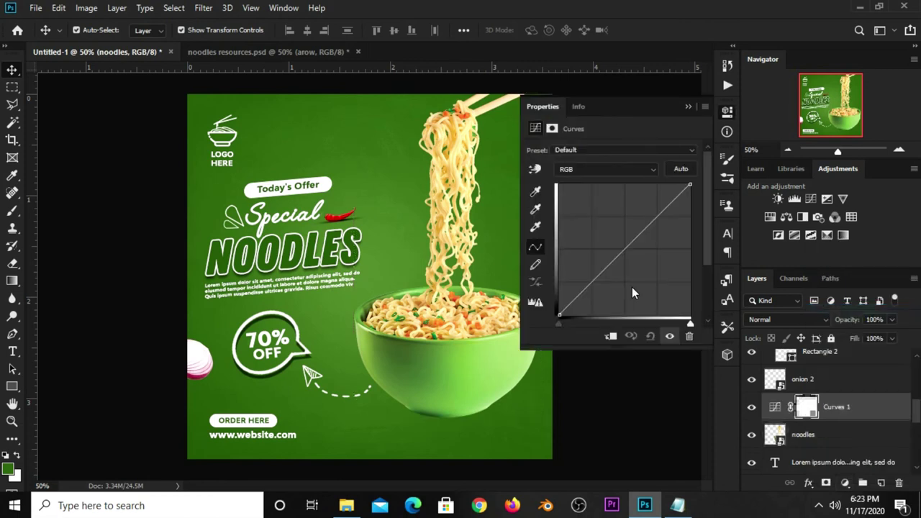
left_click_drag(616, 264, 617, 269)
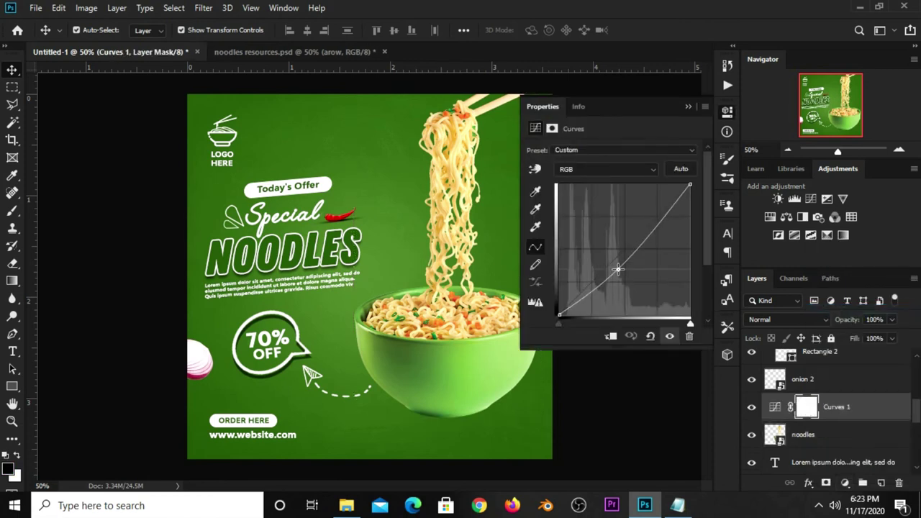
left_click(611, 336)
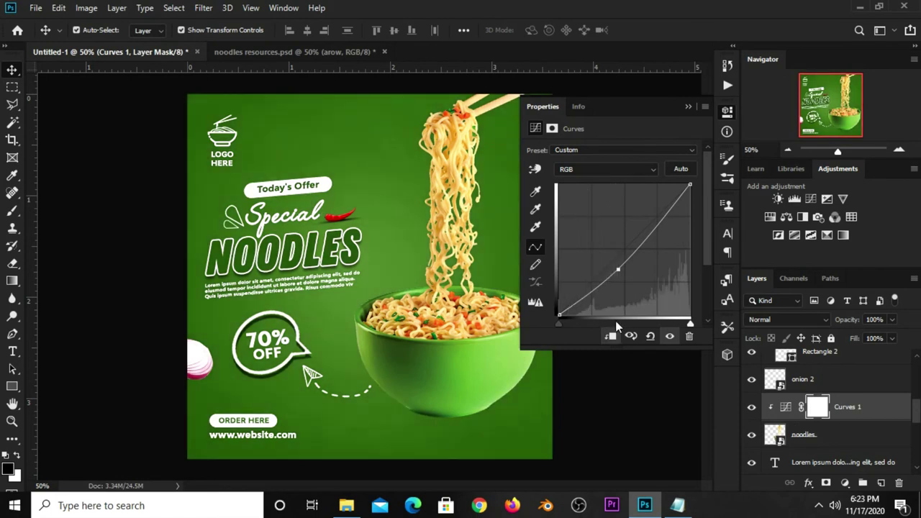
left_click(689, 107)
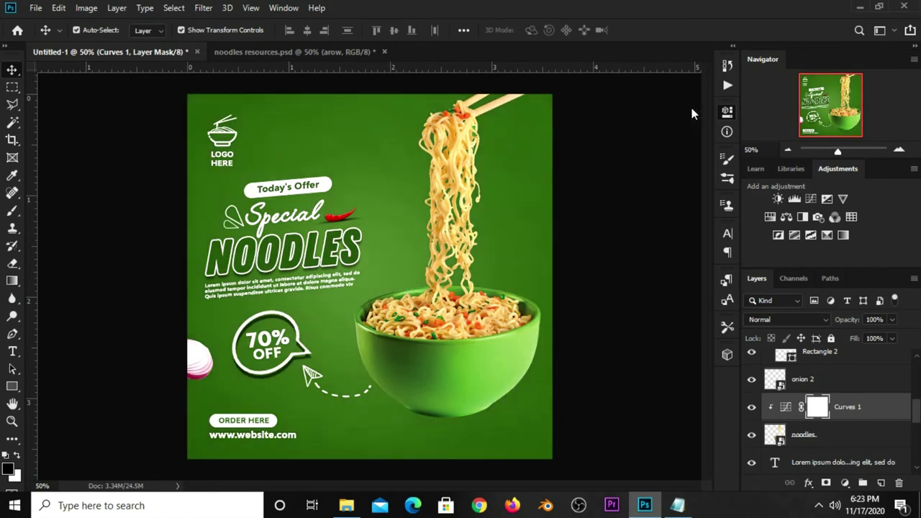
Paint a soft 400 px brush shadow under the bowl on a new layer below noodles, opacity 82%
left_click(879, 483)
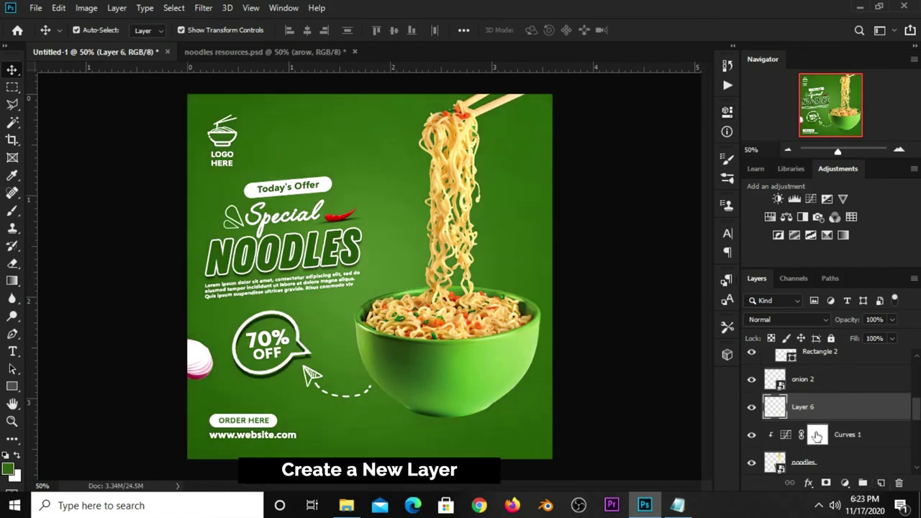
mouse_move(786, 405)
left_mouse_down()
mouse_move(831, 413)
mouse_move(796, 406)
left_mouse_up()
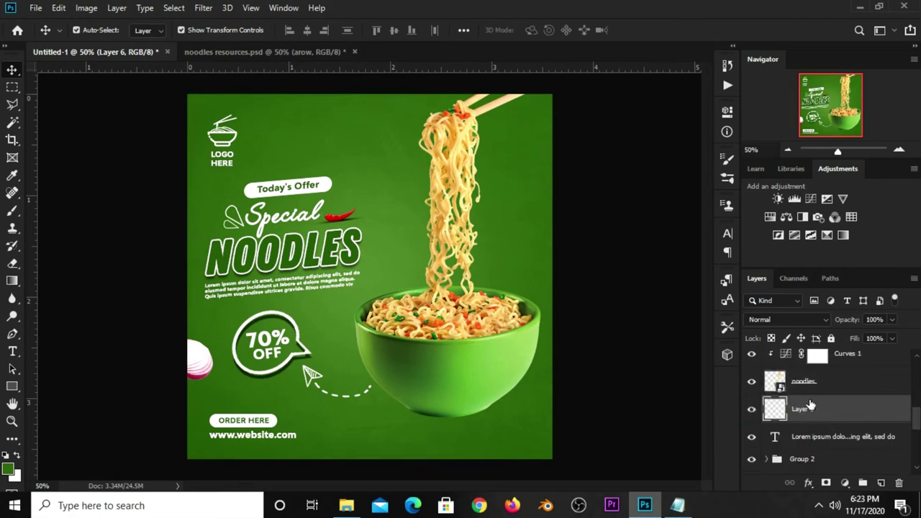
right_click(13, 210)
left_click(43, 210)
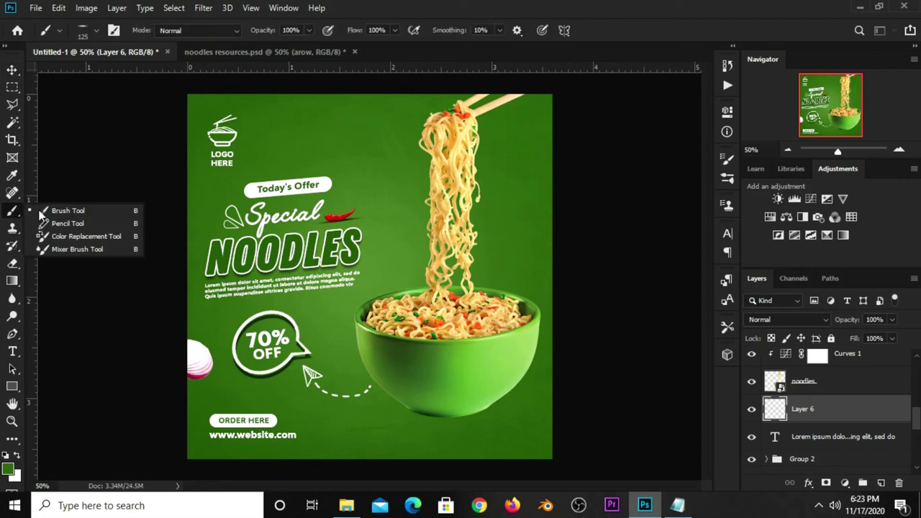
key("bracketright")
key("bracketright")
key("bracketright")
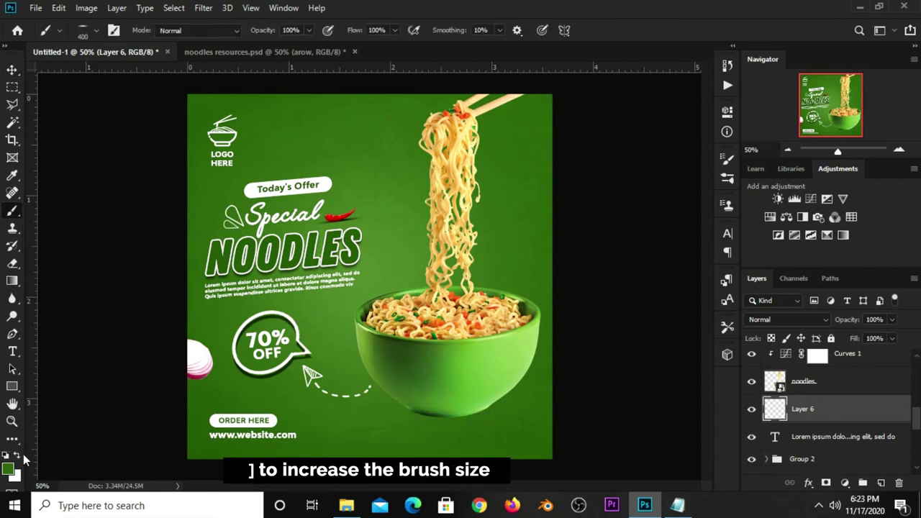
key("bracketright")
left_click_drag(424, 419, 468, 418)
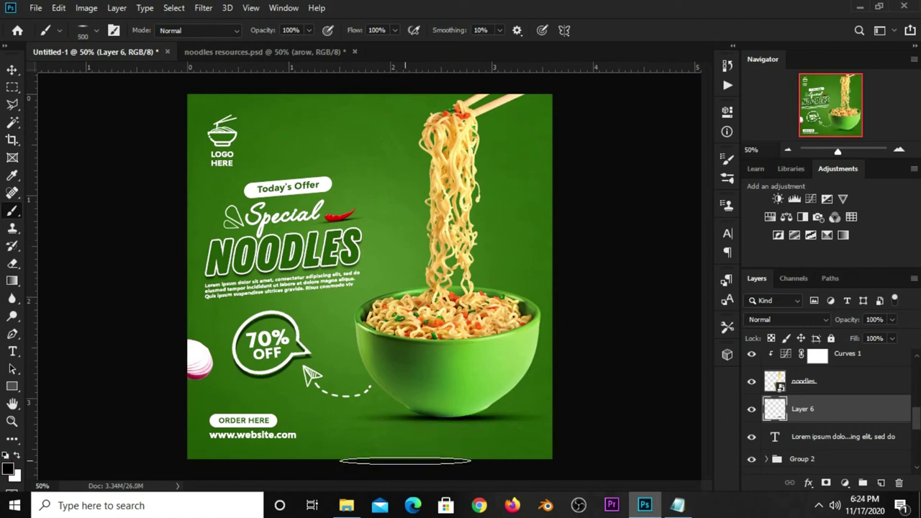
key("ctrl+z")
key("bracketleft")
left_click_drag(446, 416, 388, 416)
key("v")
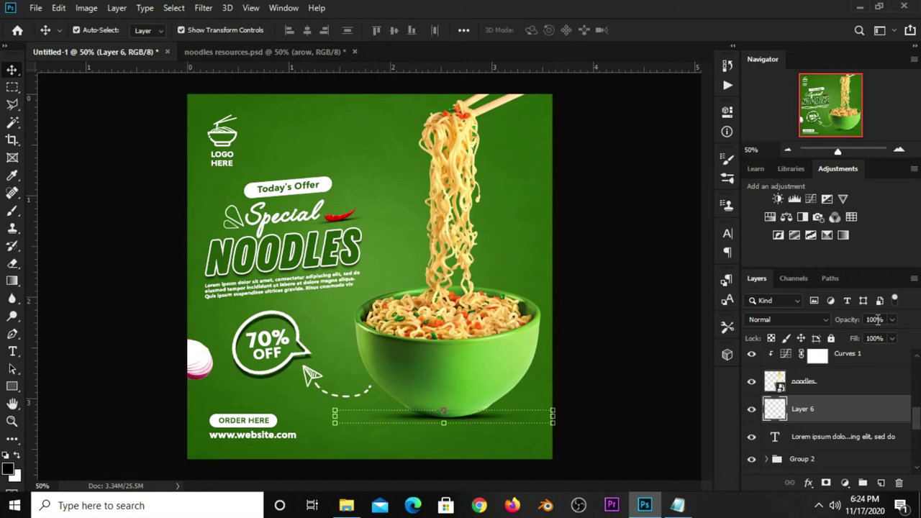
left_click_drag(871, 338, 869, 338)
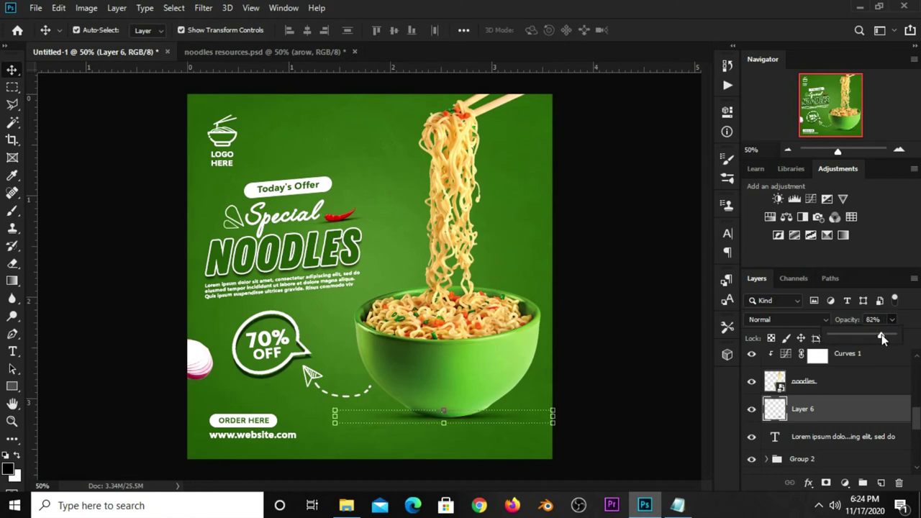
Bring the Instagram, Facebook and Twitter icons into the post, scaled to 52% at bottom right
left_click(607, 332)
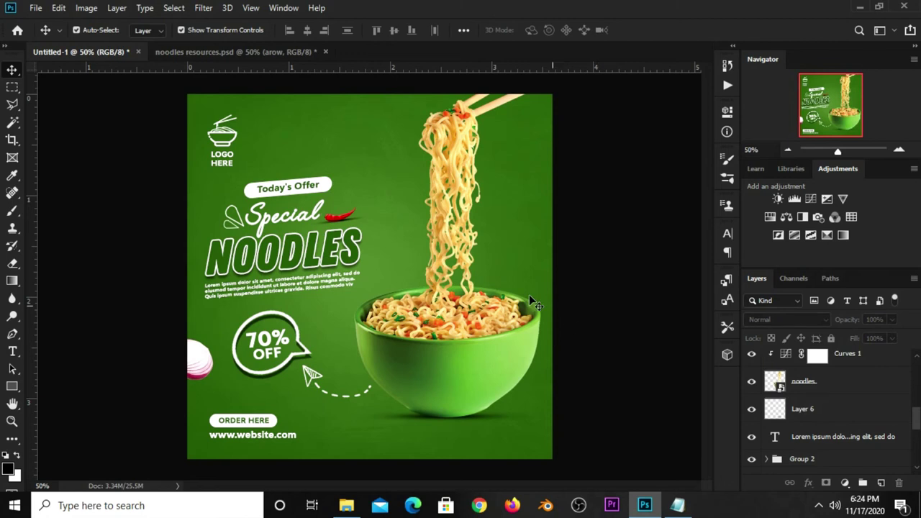
left_click(261, 52)
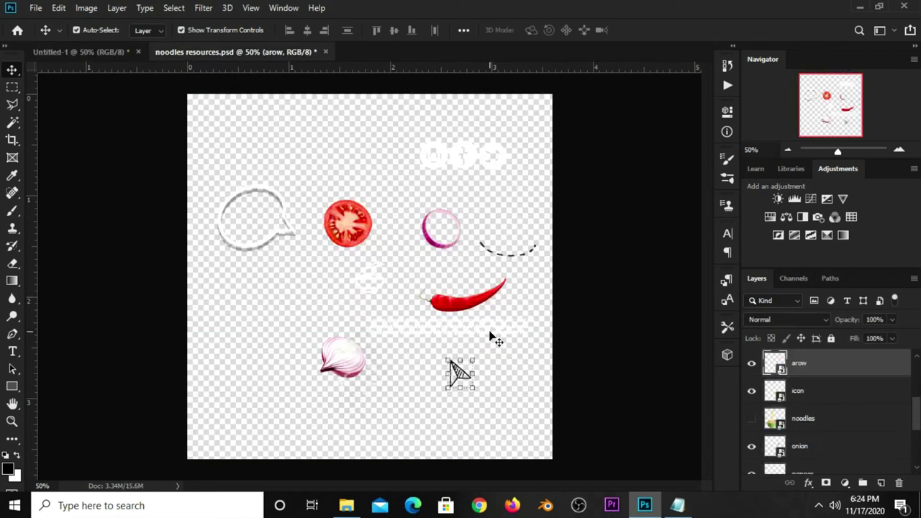
left_click(466, 156)
mouse_move(465, 156)
left_mouse_down()
mouse_move(91, 59)
mouse_move(372, 262)
mouse_move(504, 431)
left_mouse_up()
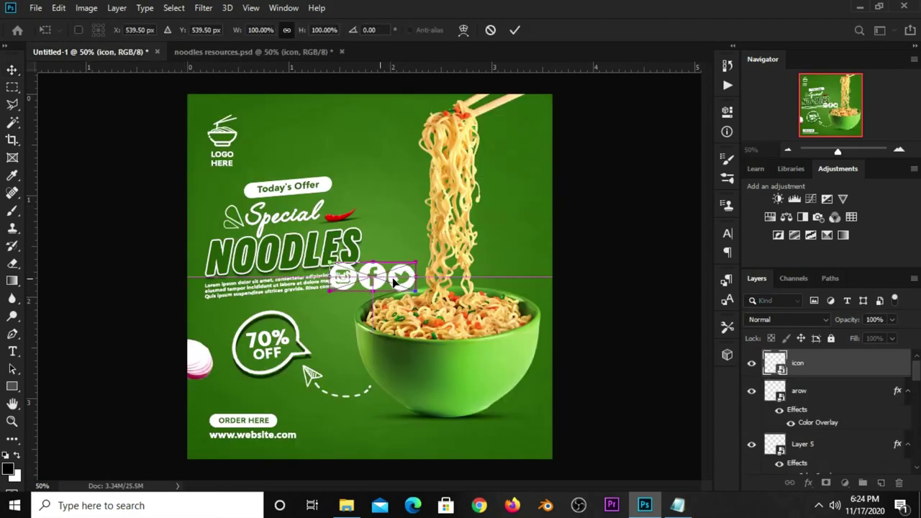
left_click_drag(448, 413, 525, 441)
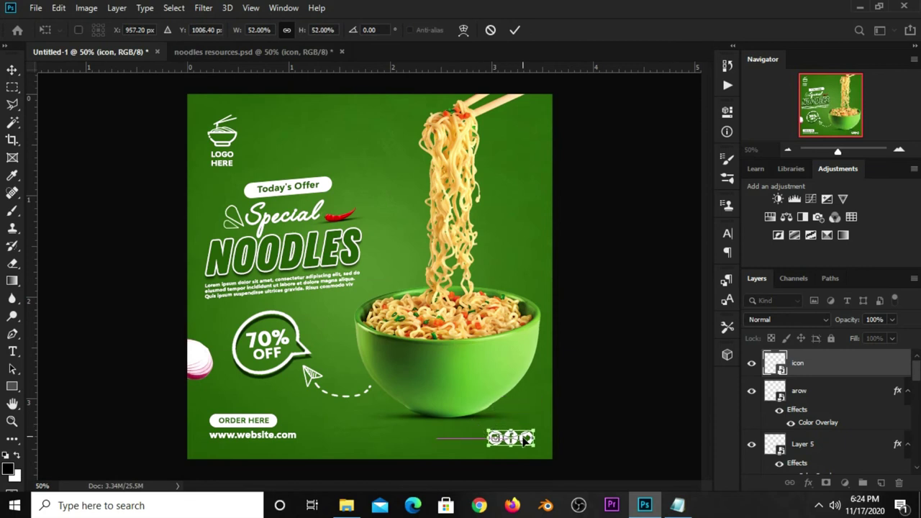
key("Return")
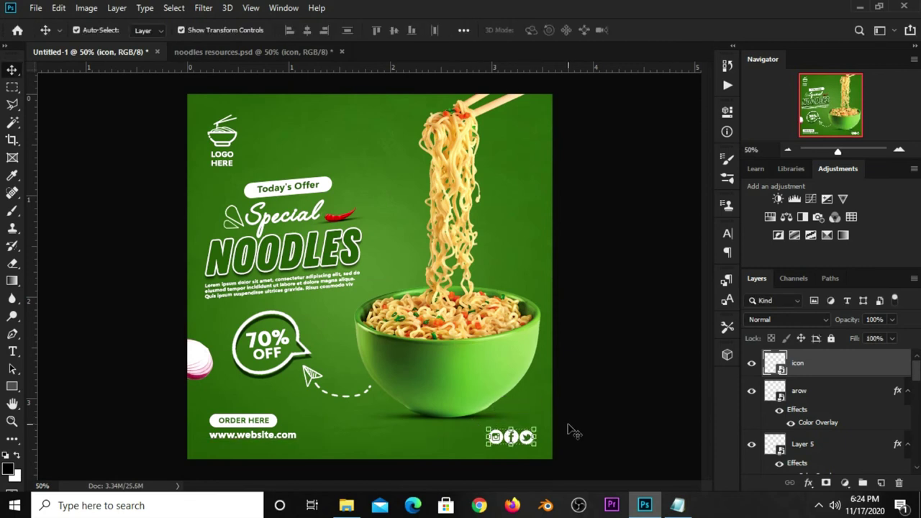
left_click(573, 389)
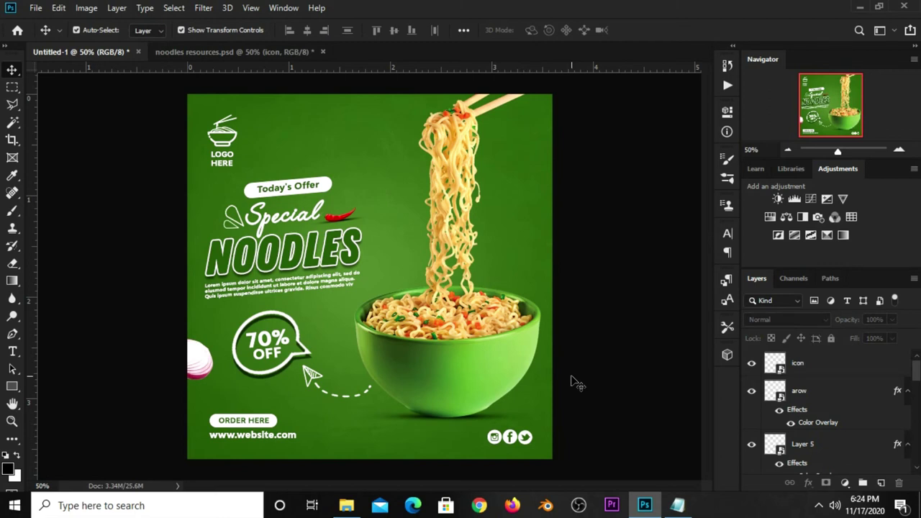
Bring the tomato slice from noodles resources into the post and place it at the top edge
left_click(241, 57)
left_click(335, 224)
left_click_drag(336, 224, 352, 214)
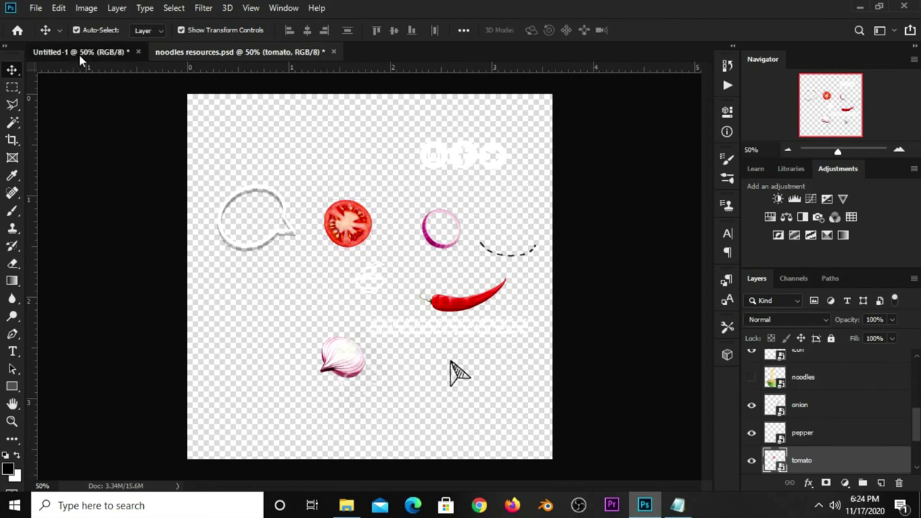
left_click_drag(370, 278, 344, 113)
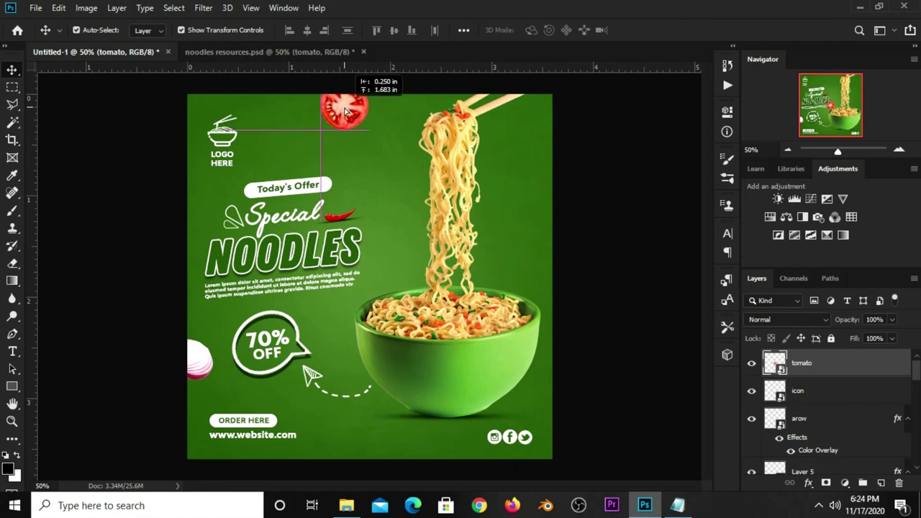
left_click_drag(345, 110, 346, 108)
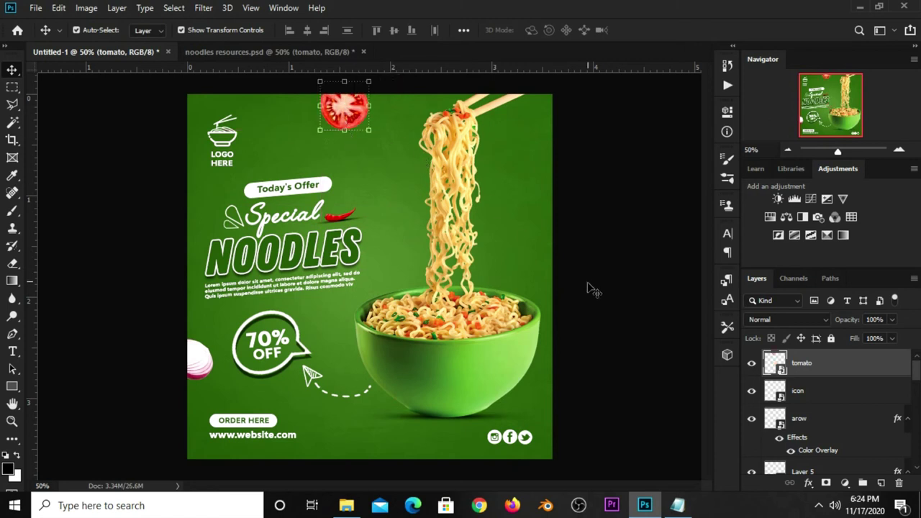
Convert the tomato to a smart object and apply Motion Blur at -90° angle, 10 px distance
right_click(809, 369)
left_click(626, 139)
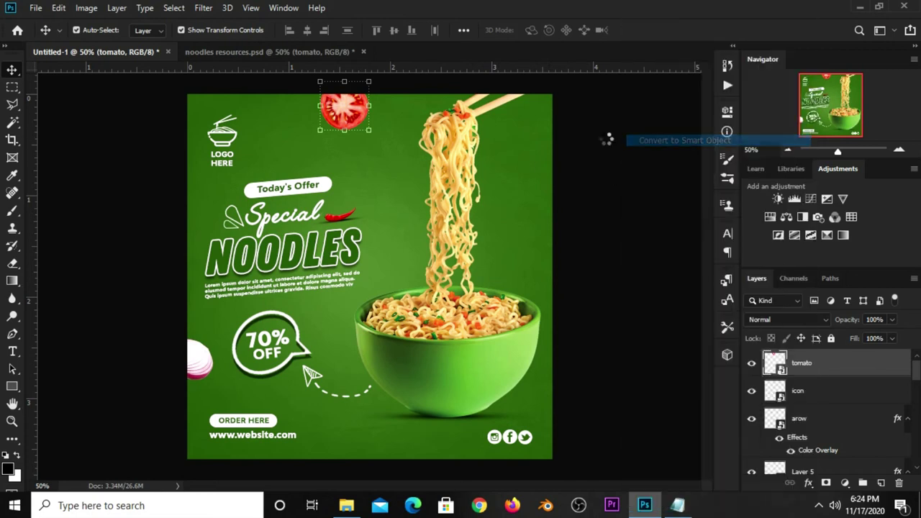
left_click(204, 8)
mouse_move(211, 161)
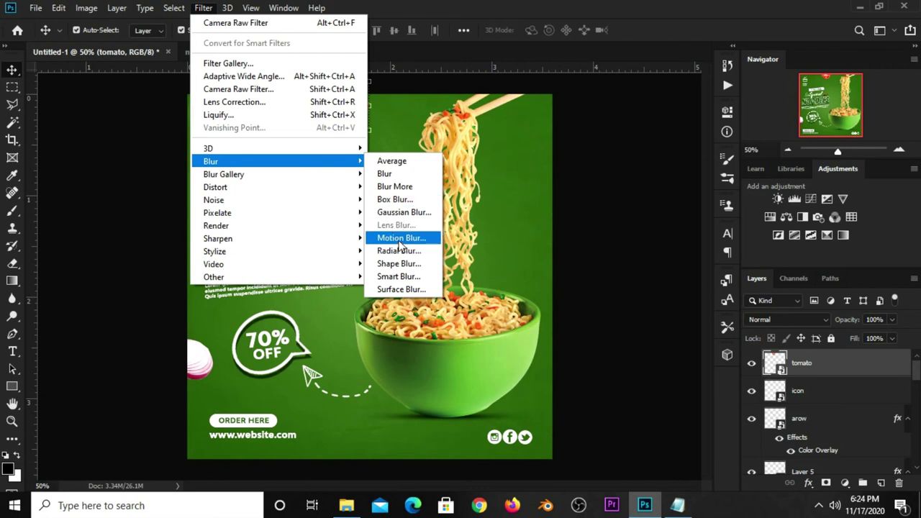
left_click(401, 240)
key("Tab")
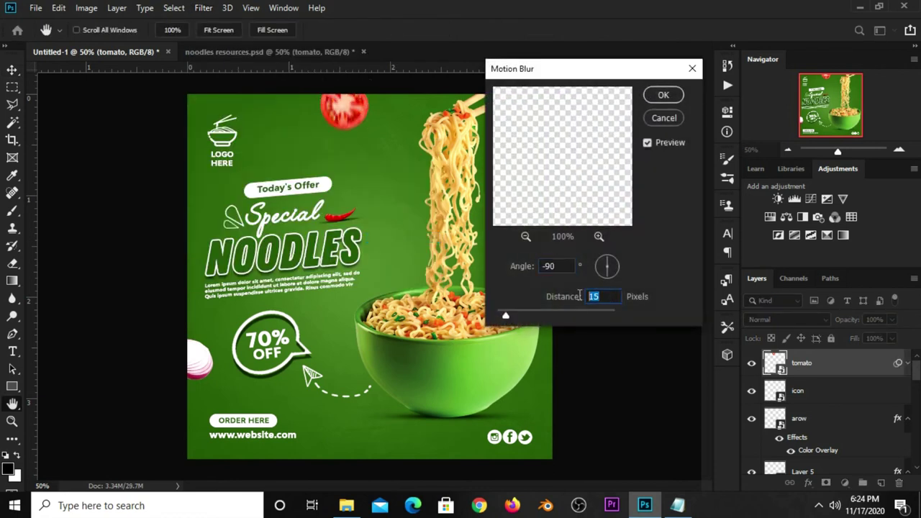
type("1")
left_click_drag(604, 296, 590, 296)
left_click(661, 97)
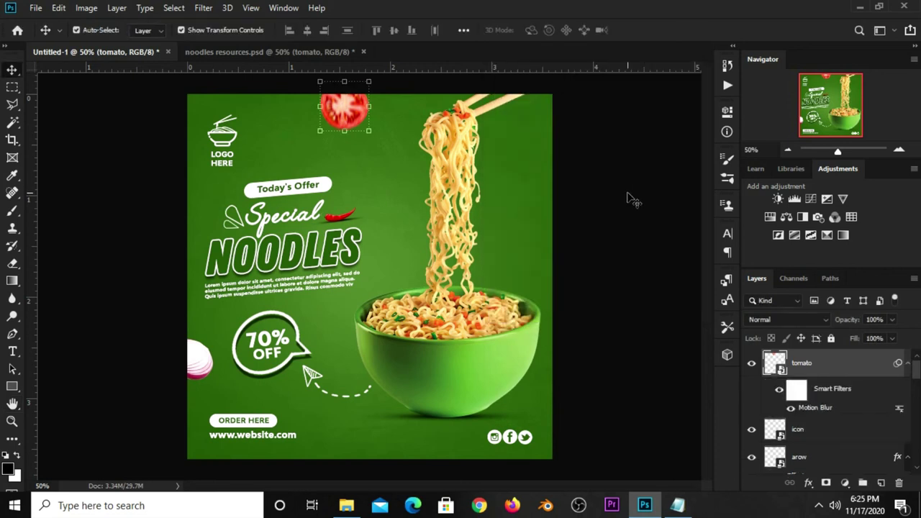
Copy the red pepper into the poster, shrink it to about 50% and tilt it beside the chopsticks
left_click(302, 52)
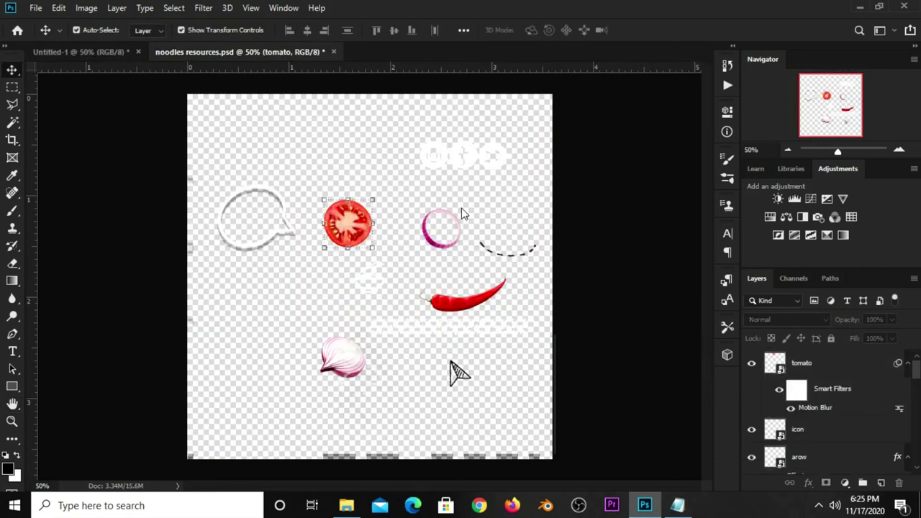
left_click(447, 309)
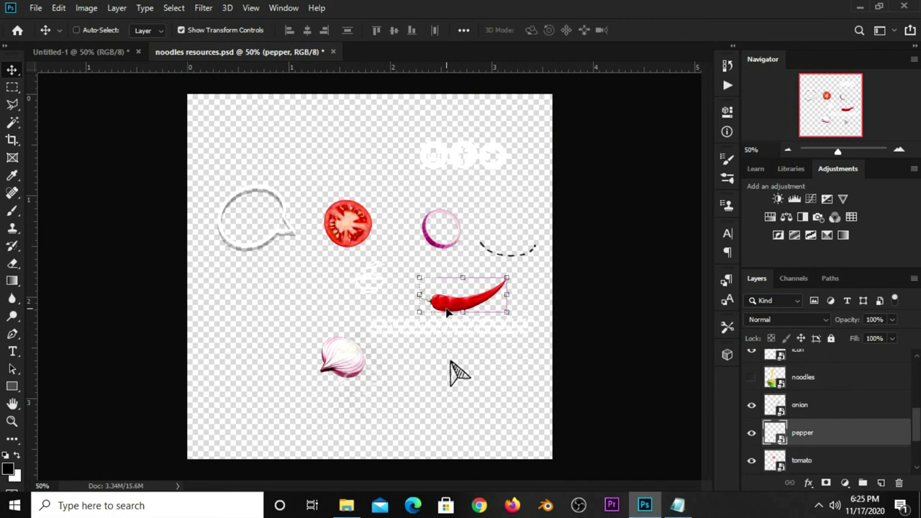
key("ctrl")
key("ctrl+Tab")
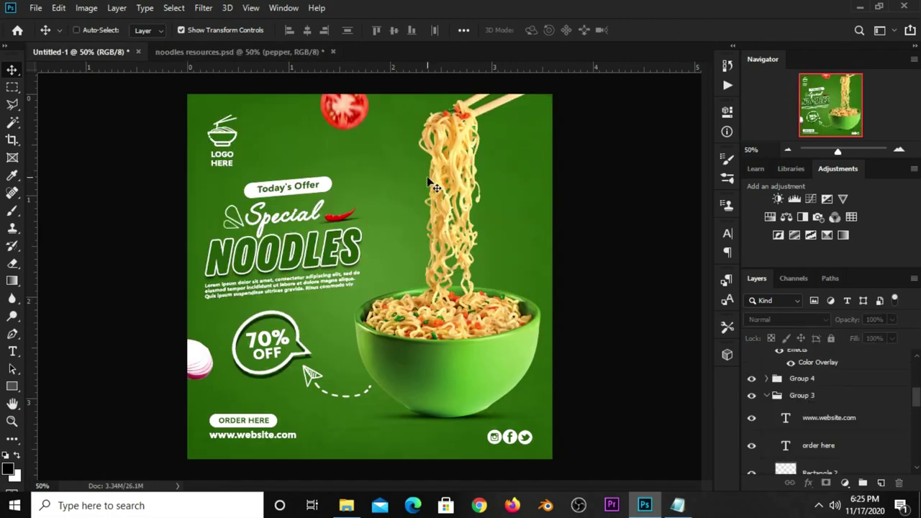
key("ctrl+v")
key("ctrl+t")
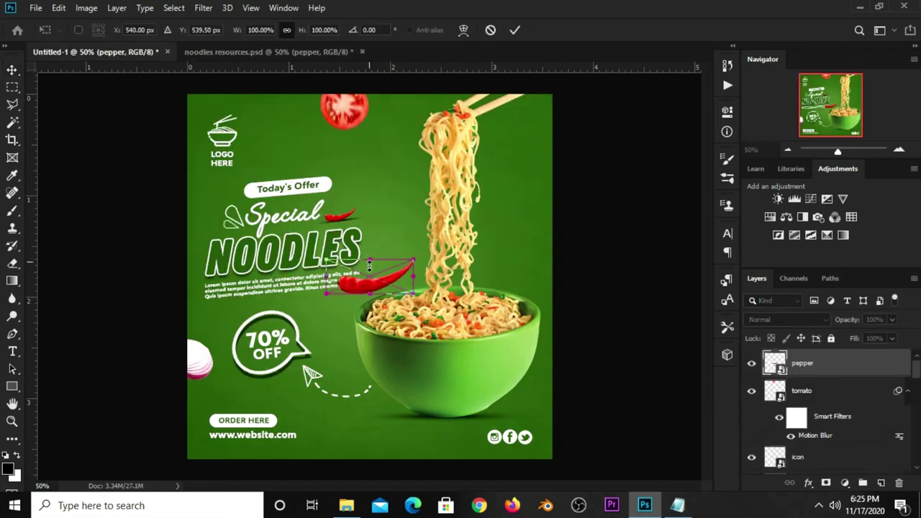
left_click_drag(376, 282, 420, 135)
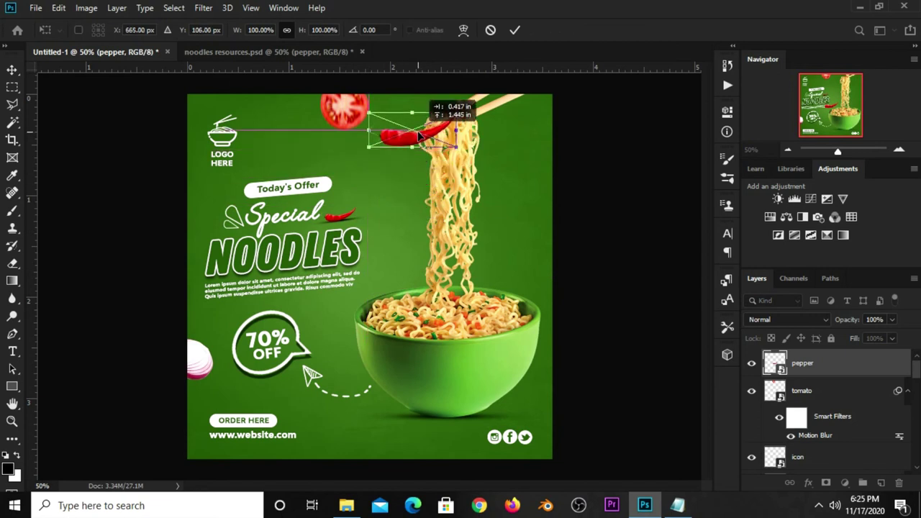
left_click_drag(475, 121, 375, 173)
mouse_move(443, 98)
left_mouse_down()
mouse_move(452, 145)
mouse_move(397, 135)
mouse_move(416, 142)
left_mouse_up()
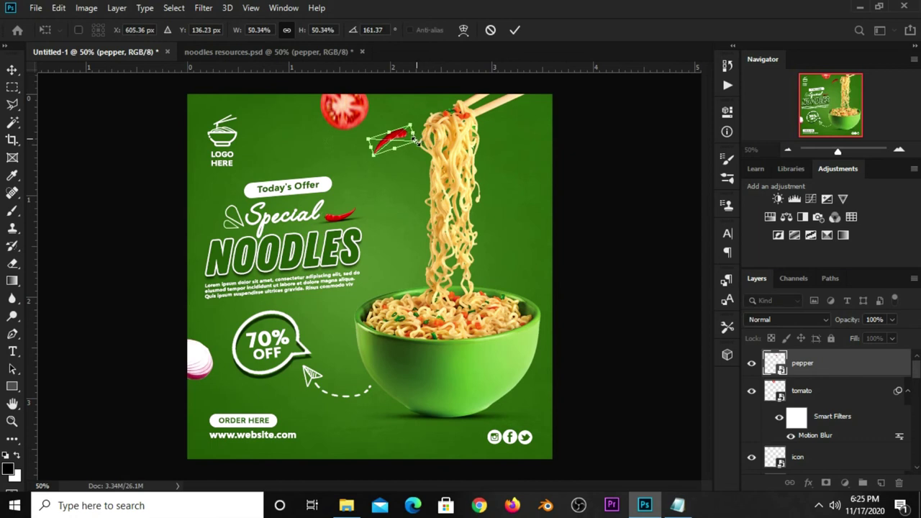
key("Return")
left_click(204, 7)
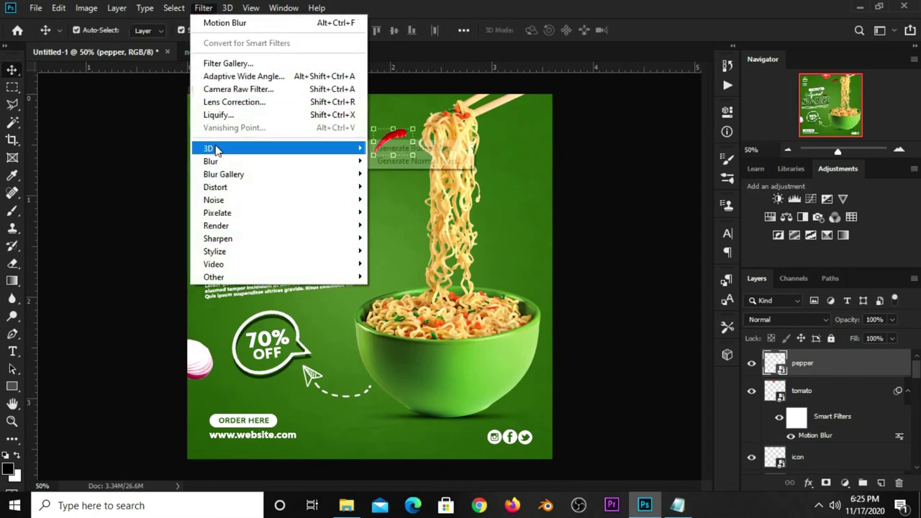
mouse_move(210, 162)
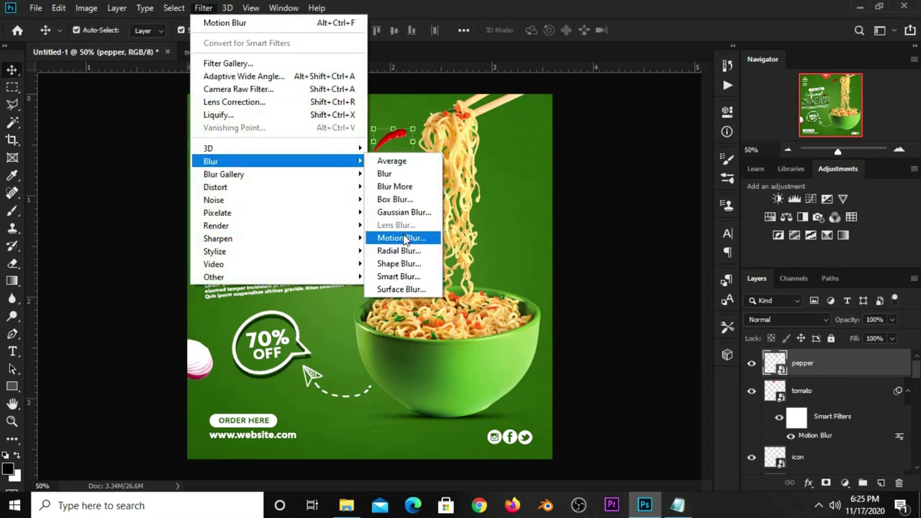
Apply a 10 px Motion Blur to the chopstick pepper
left_click(400, 239)
key("Tab")
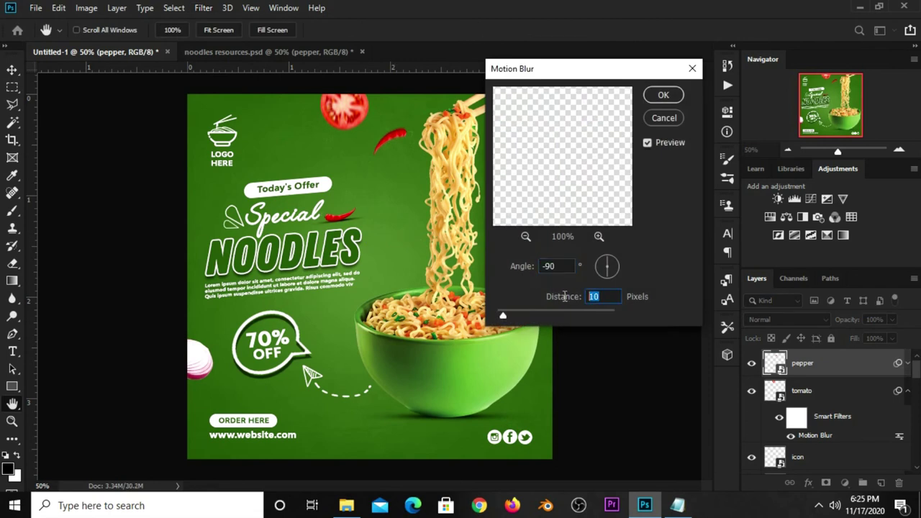
left_click(659, 99)
Duplicate the blurred pepper, enlarge the copy to about 76%, and rotate it onto the right edge above the bowl
key("ctrl+j")
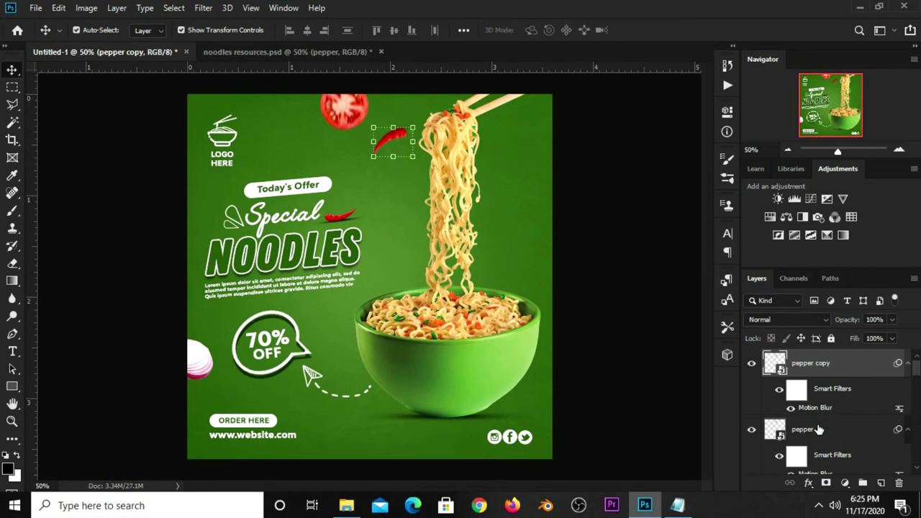
left_click(395, 132)
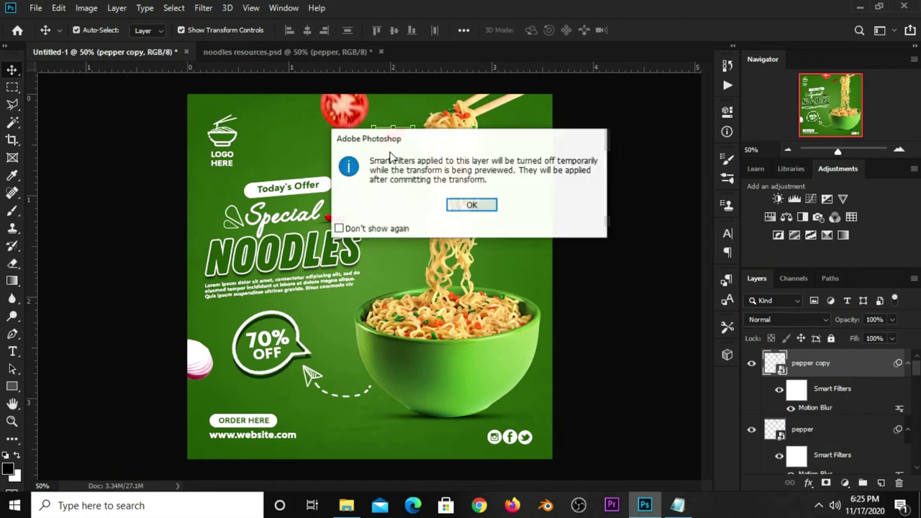
left_click(471, 205)
mouse_move(398, 154)
left_mouse_down()
mouse_move(393, 140)
mouse_move(527, 185)
mouse_move(538, 254)
mouse_move(582, 245)
mouse_move(576, 270)
left_mouse_up()
left_click_drag(536, 220, 551, 249)
left_click(514, 31)
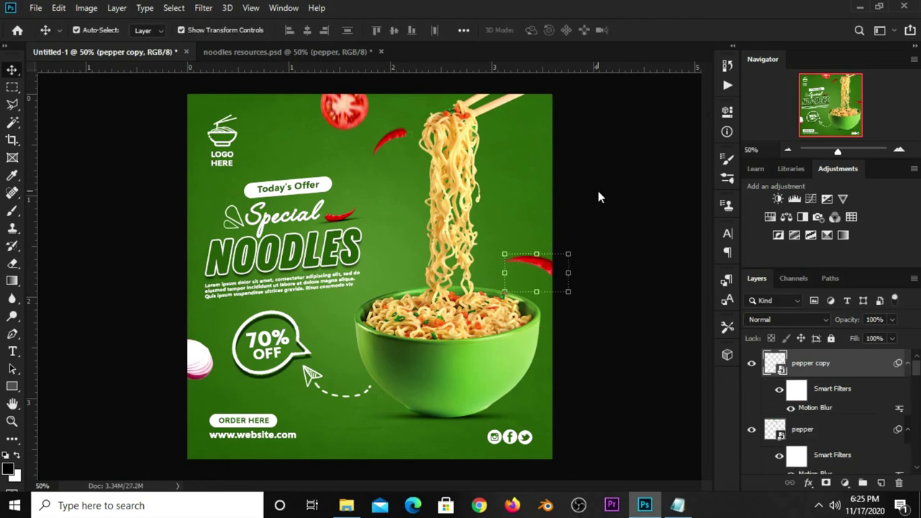
Nudge the pepper copy left, then add a third pepper shrunk to about 44% beside the bowl's lower right
key("Left")
key("Left")
key("Left")
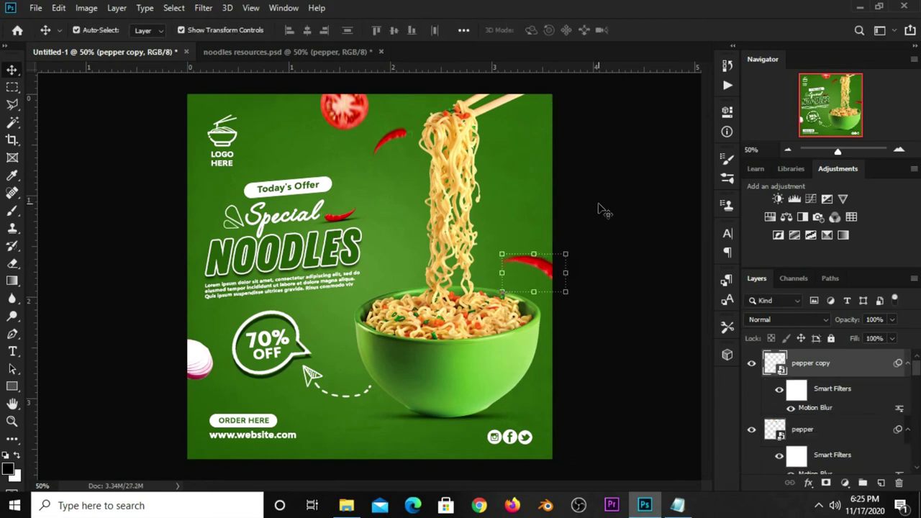
key("ctrl+j")
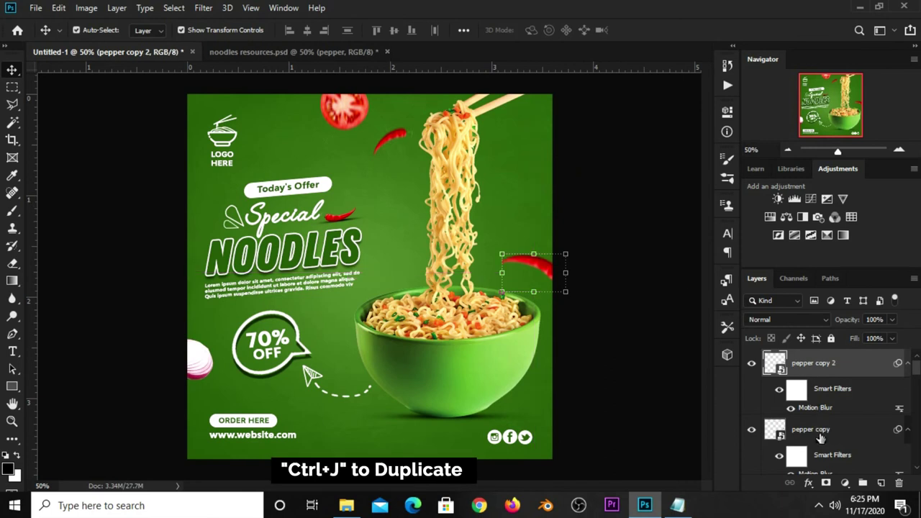
key("ctrl+t")
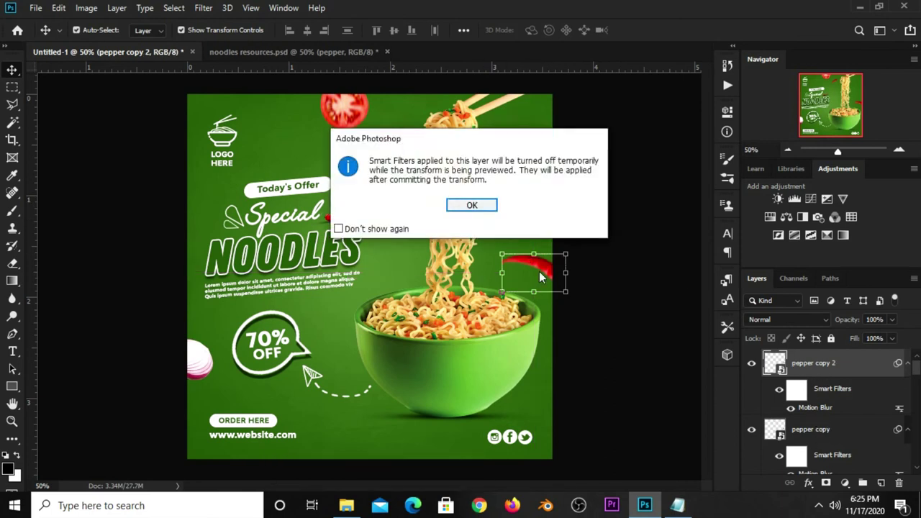
left_click(472, 206)
mouse_move(544, 273)
left_mouse_down()
mouse_move(530, 346)
mouse_move(553, 332)
mouse_move(527, 355)
mouse_move(538, 358)
mouse_move(540, 389)
mouse_move(571, 375)
mouse_move(537, 360)
mouse_move(534, 375)
mouse_move(558, 381)
mouse_move(534, 394)
mouse_move(569, 399)
left_mouse_up()
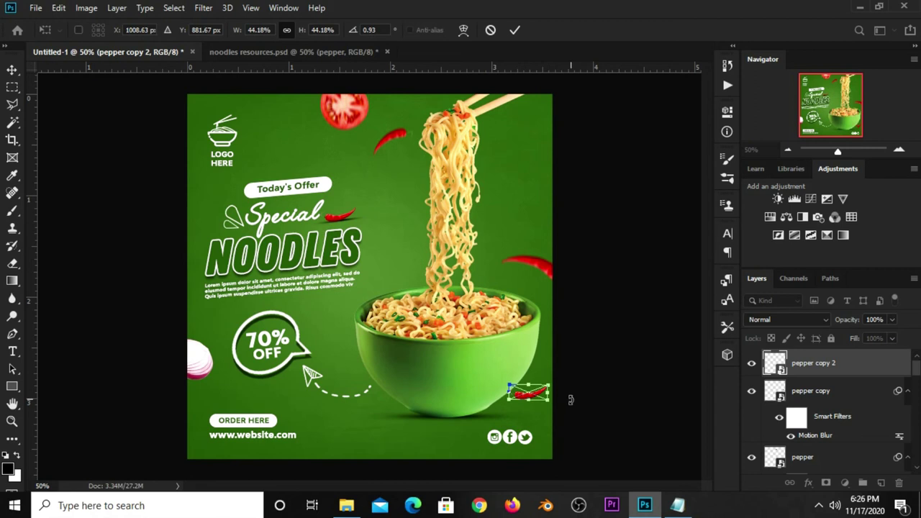
key("Return")
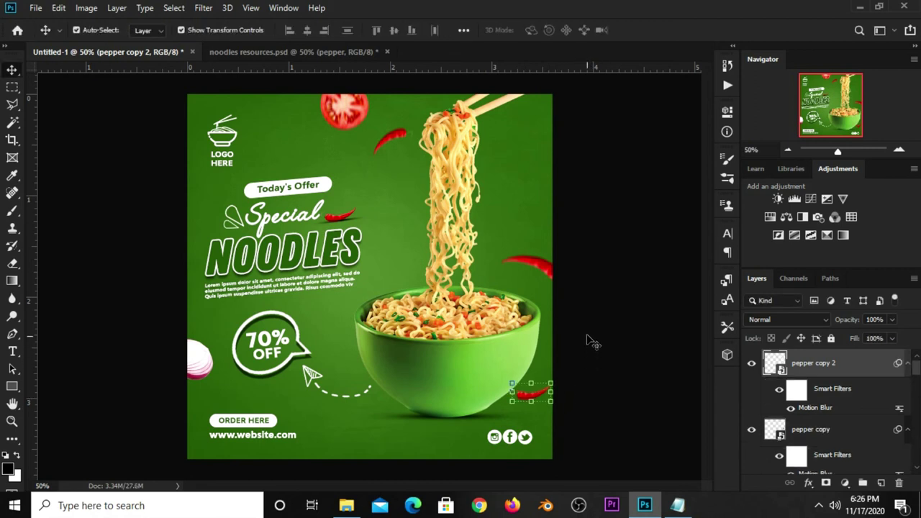
Bring the onion ring from noodles resources into the poster's top right by the chopsticks
left_click(288, 52)
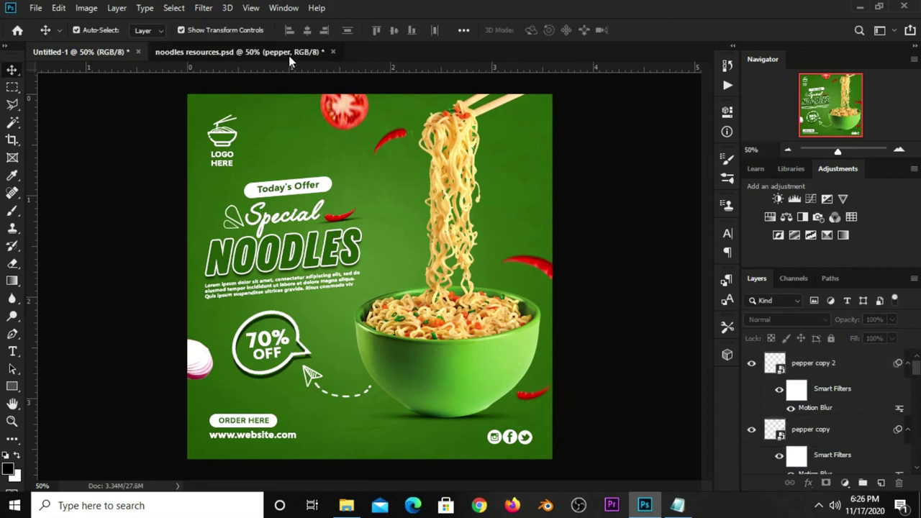
left_click(432, 243)
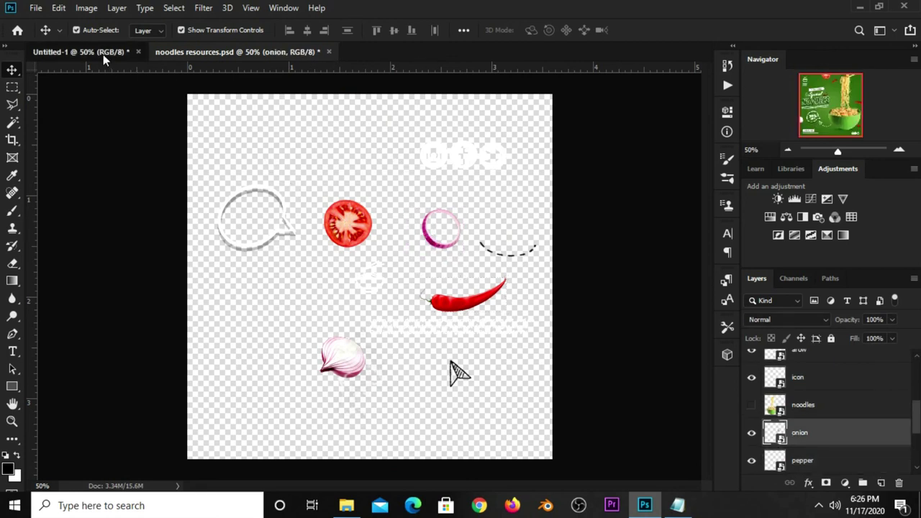
mouse_move(104, 58)
left_mouse_down()
mouse_move(361, 253)
mouse_move(499, 189)
mouse_move(549, 139)
left_mouse_up()
key("ctrl+t")
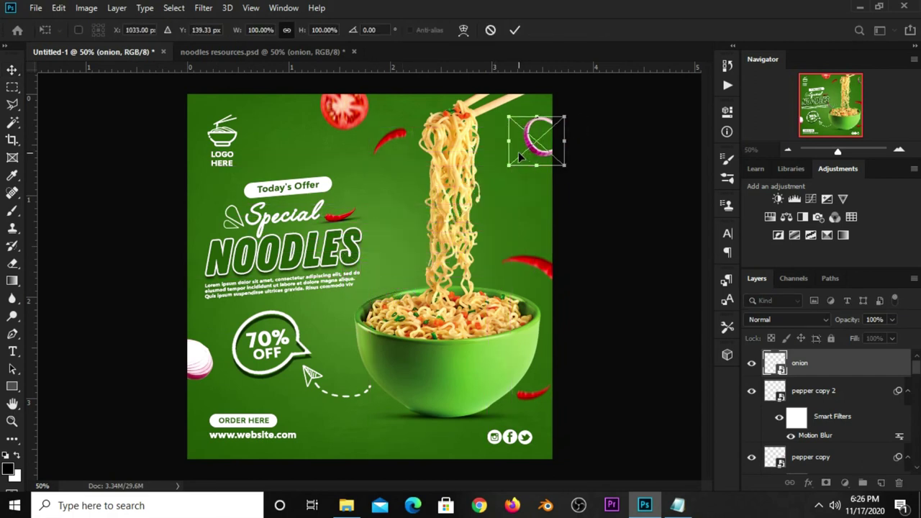
key("Return")
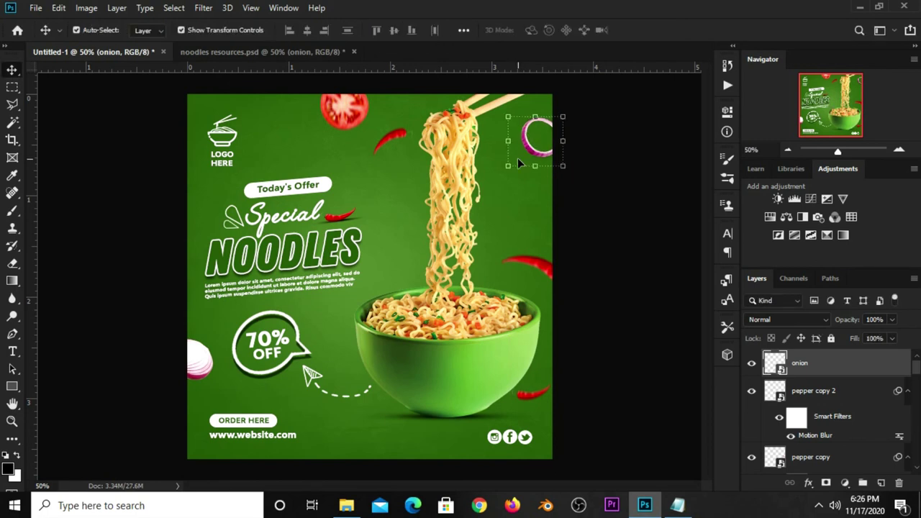
Apply a -90°, 15 px Motion Blur to the onion ring
left_click(203, 9)
mouse_move(276, 161)
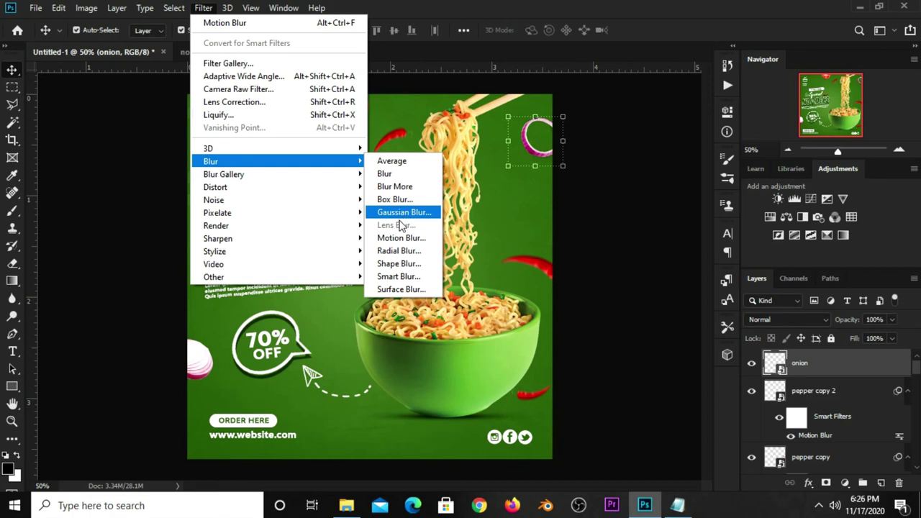
left_click(400, 236)
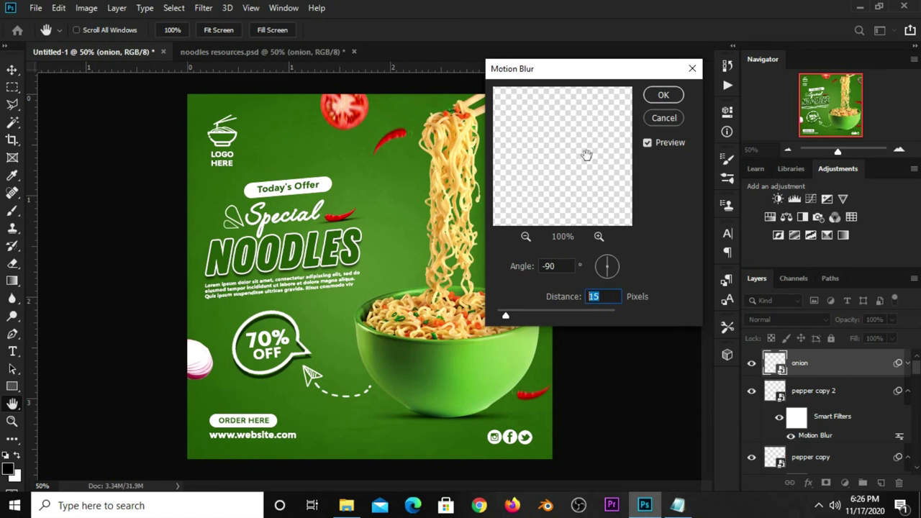
left_click(658, 101)
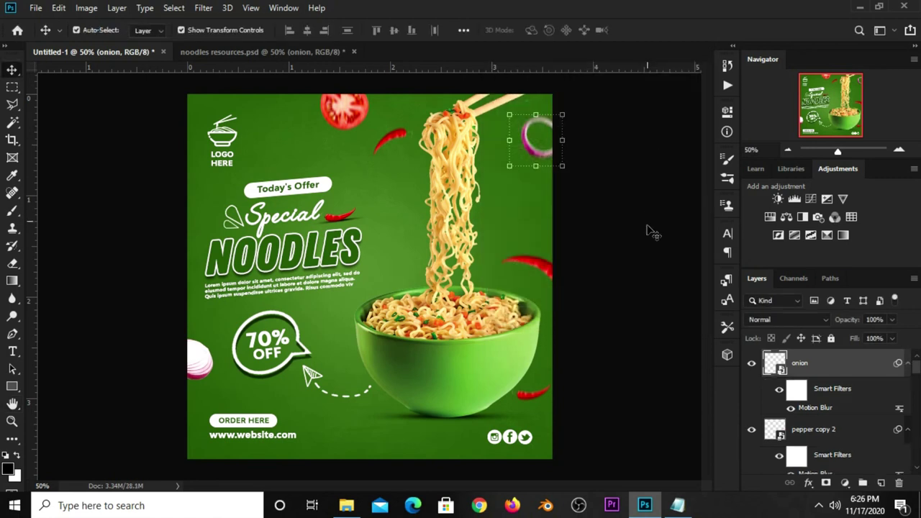
Duplicate the blurred onion ring and shrink the copy slightly beside the hanging noodles
left_click(751, 365)
left_click(656, 267)
left_click(812, 367)
key("ctrl+j")
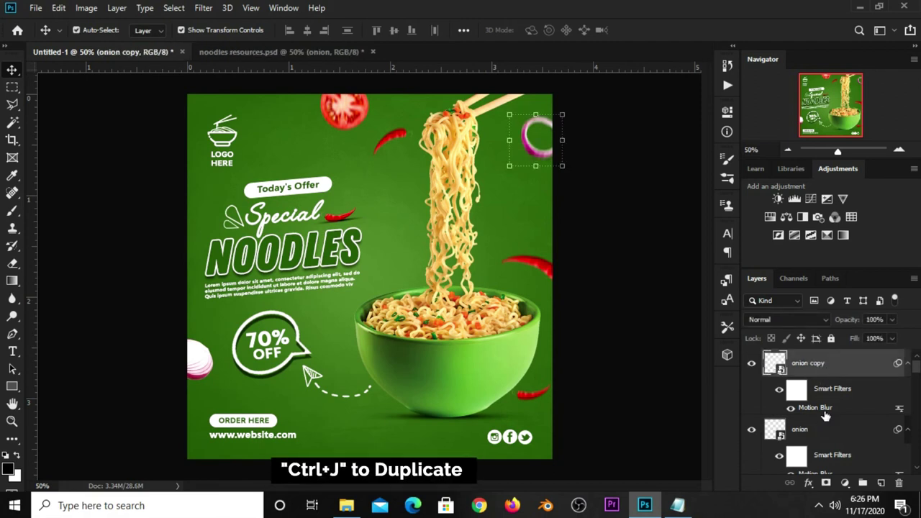
mouse_move(533, 133)
left_mouse_down()
mouse_move(536, 117)
mouse_move(461, 210)
mouse_move(468, 239)
mouse_move(494, 211)
mouse_move(485, 224)
left_mouse_up()
left_click(471, 206)
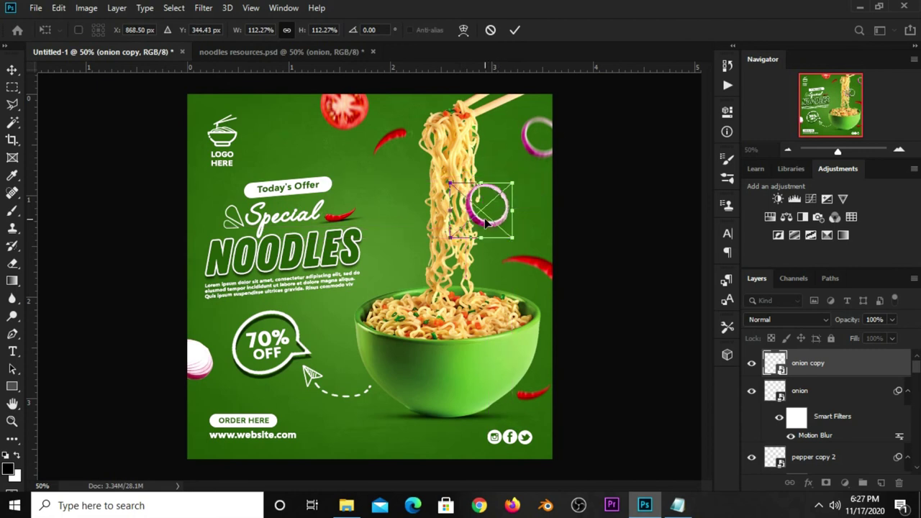
key("Return")
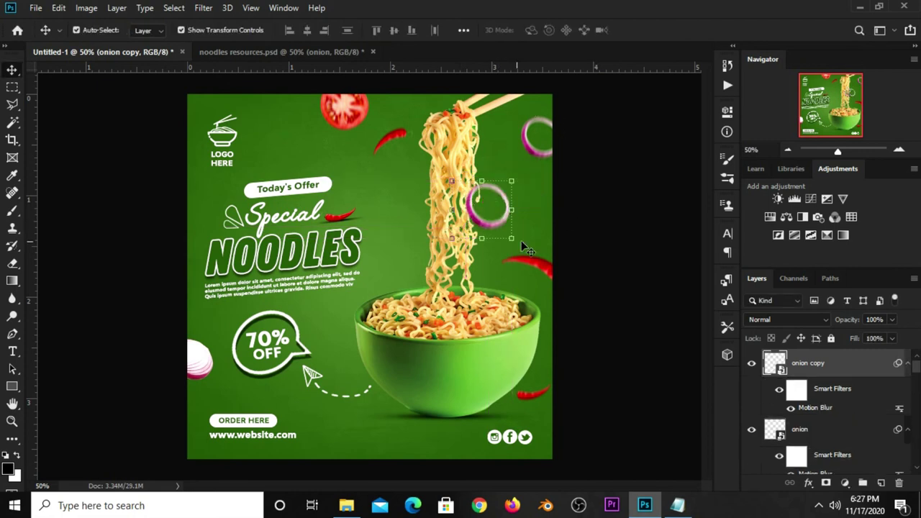
left_click(452, 238)
left_click(471, 204)
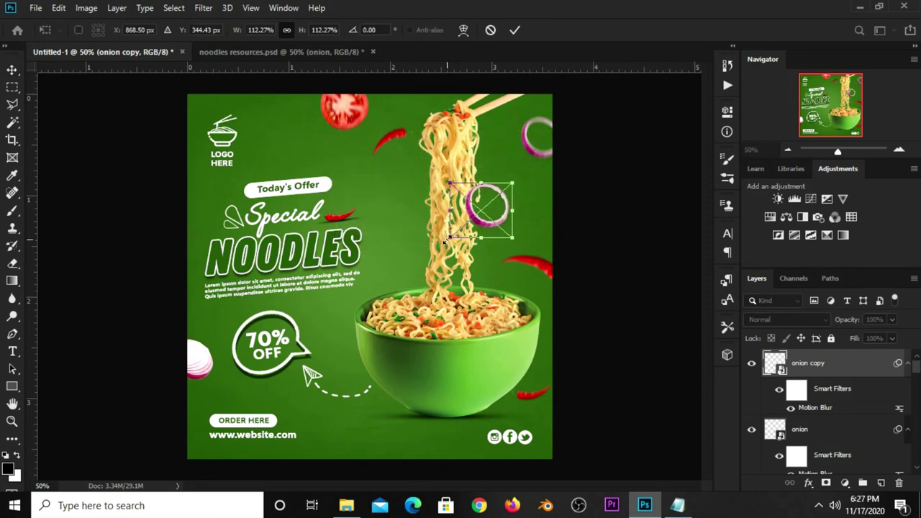
left_click_drag(451, 239, 456, 234)
key("Return")
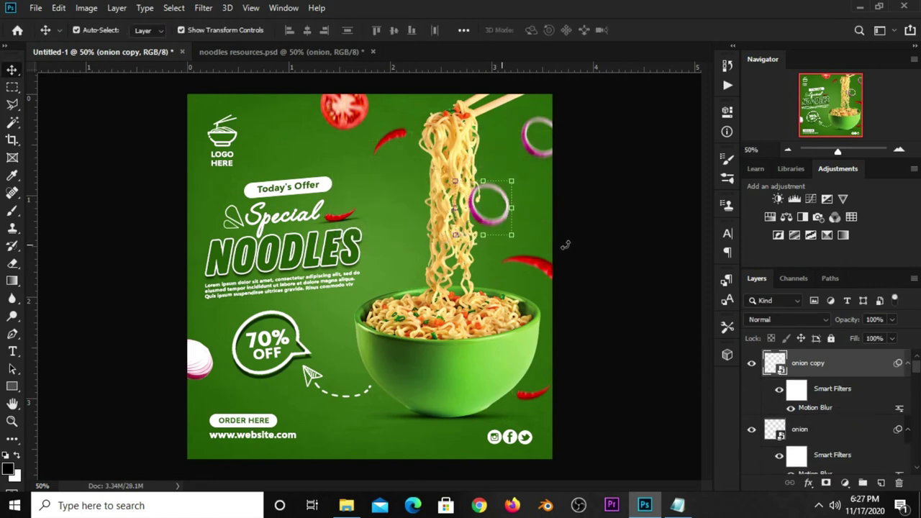
left_click(645, 308)
Duplicate the onion copy again and shrink it onto the noodles just above the bowl
left_click(826, 379)
key("ctrl+j")
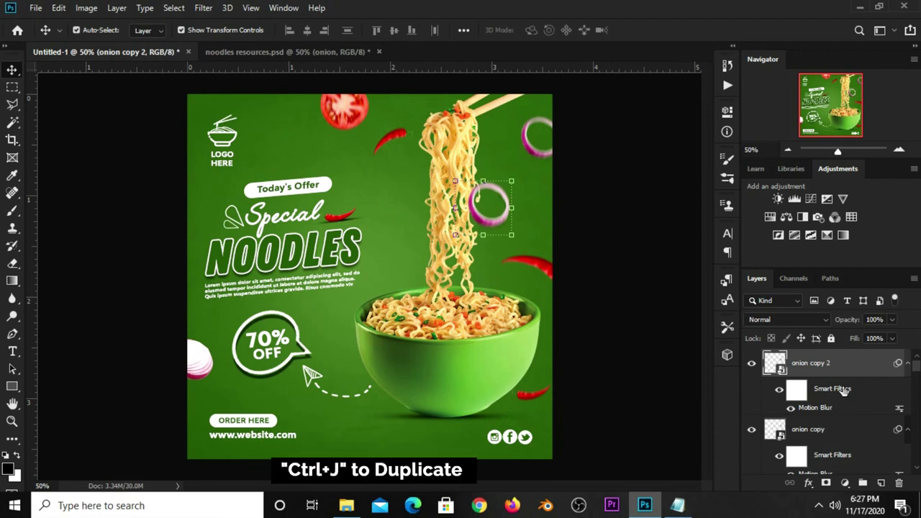
left_click(487, 200)
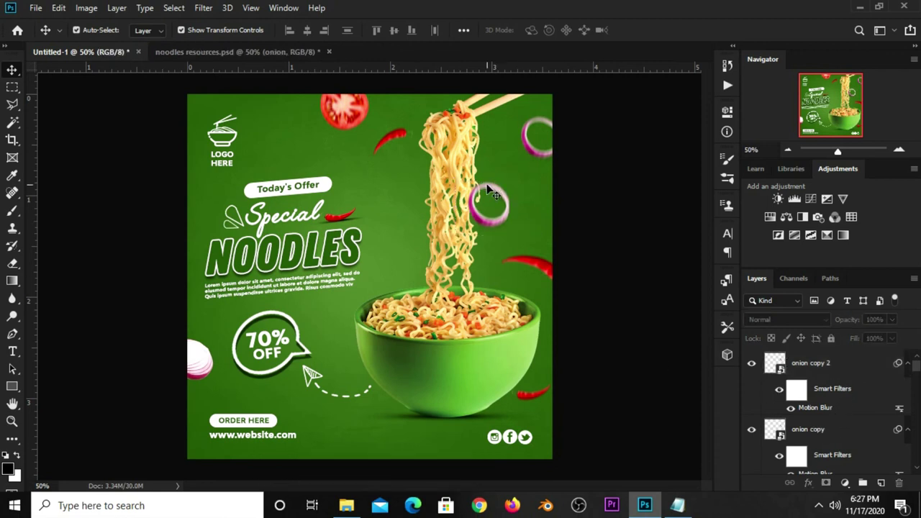
left_click(495, 188)
key("ctrl+t")
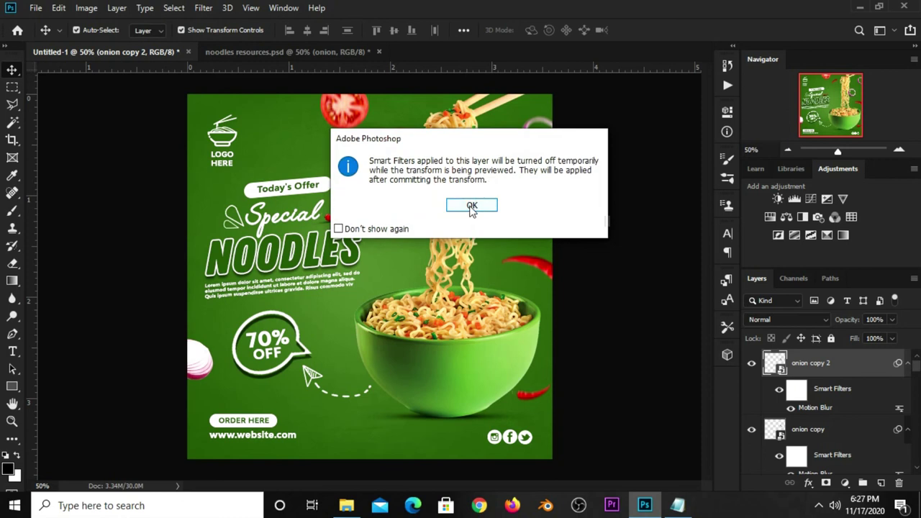
left_click(468, 204)
left_click_drag(484, 207, 425, 269)
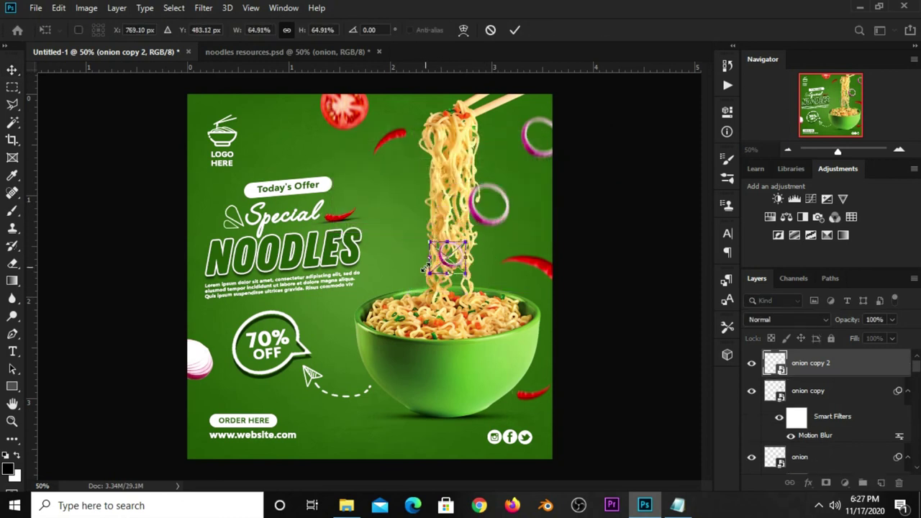
key("Return")
key("Left")
key("Left")
key("Left")
key("Left")
key("Left")
key("Left")
key("Left")
key("Left")
key("Left")
key("Left")
key("Left")
key("Left")
key("Left")
key("Left")
key("Left")
key("Left")
key("Left")
key("Left")
key("Left")
key("Left")
key("Left")
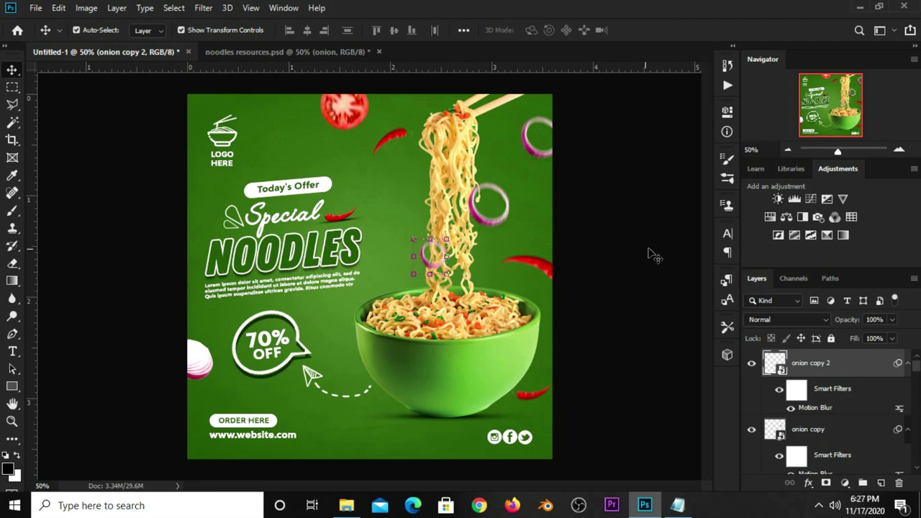
left_click(629, 257)
In noodles resources.psd, select the bbq-smoke-png-4 copy layer
left_click(247, 54)
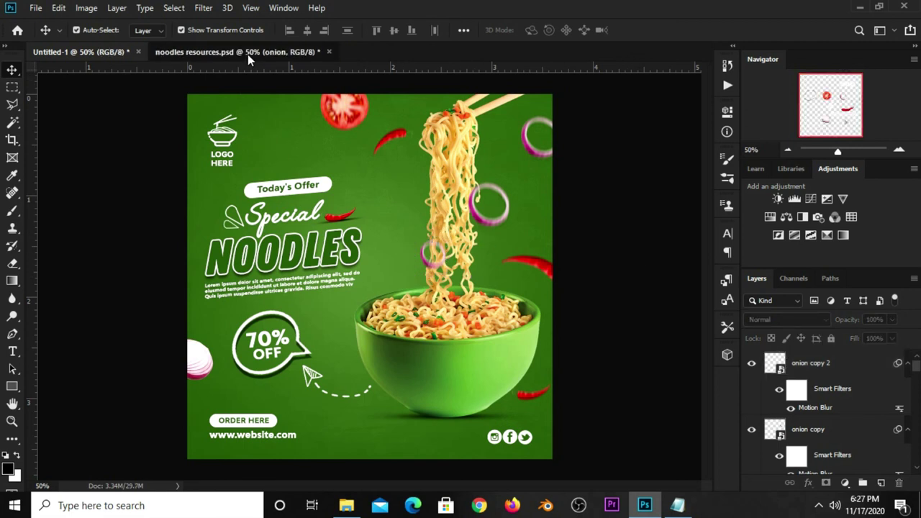
left_click(392, 300)
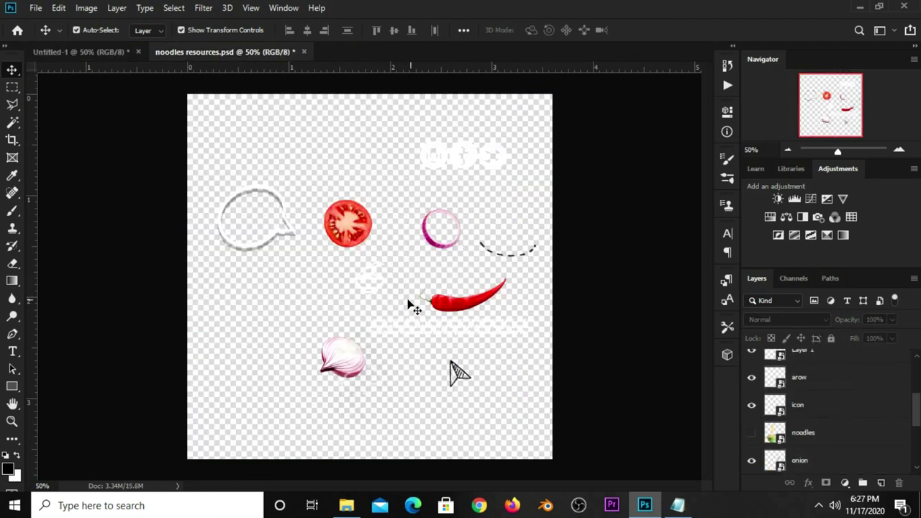
scroll(869, 438, "up", 4)
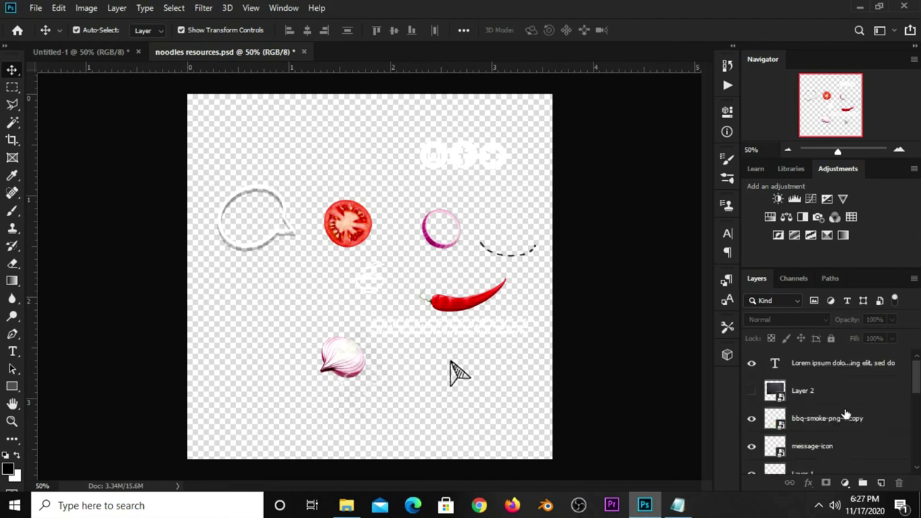
scroll(846, 416, "down", 3)
scroll(842, 410, "up", 3)
scroll(841, 406, "down", 1)
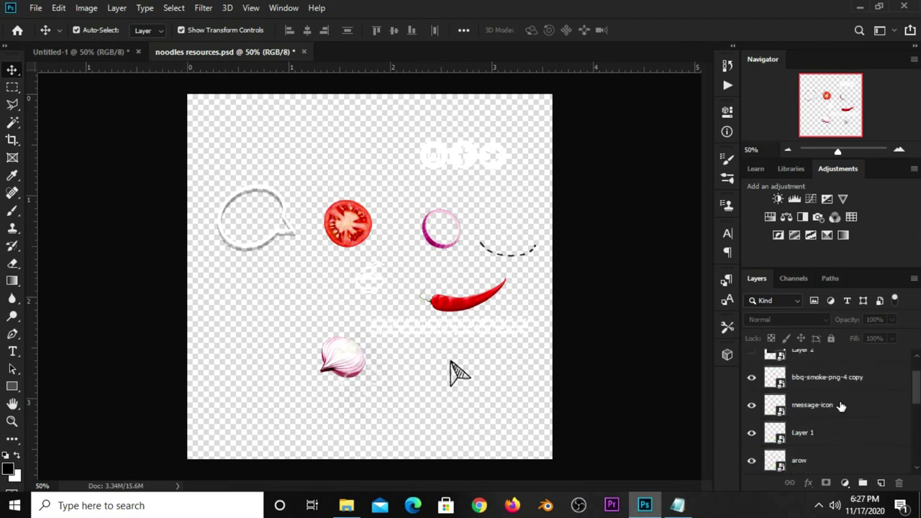
left_click(841, 382)
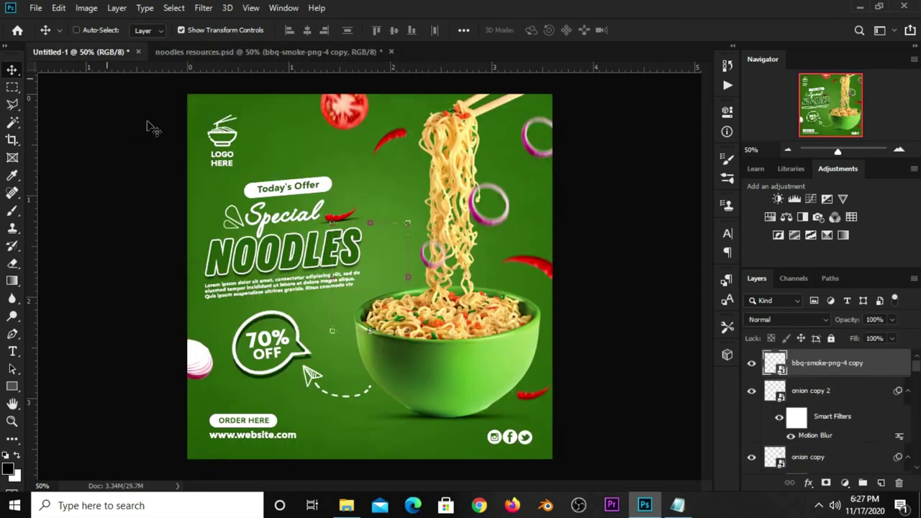
Bring the smoke into Untitled-1, placed over the bowl and slightly rotated
left_click_drag(92, 74, 368, 252)
key("ctrl+t")
left_click_drag(370, 297, 405, 263)
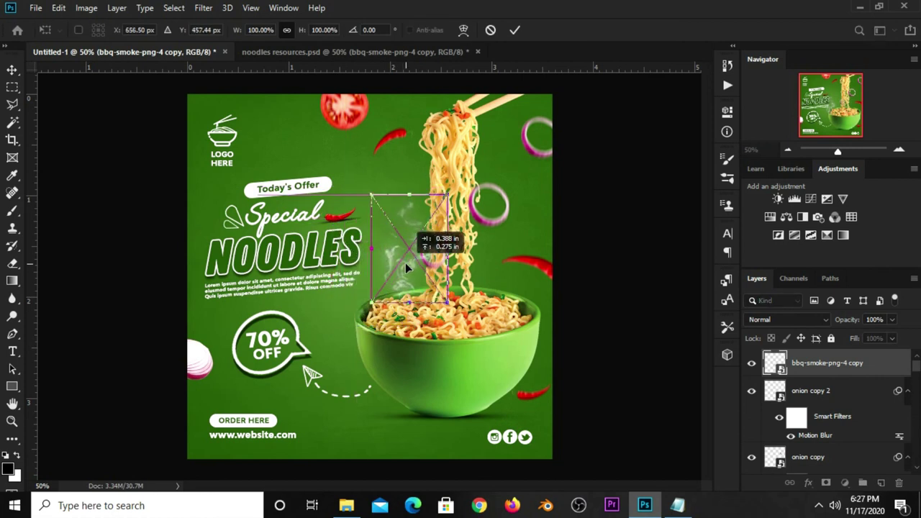
left_click_drag(392, 178, 389, 179)
key("Return")
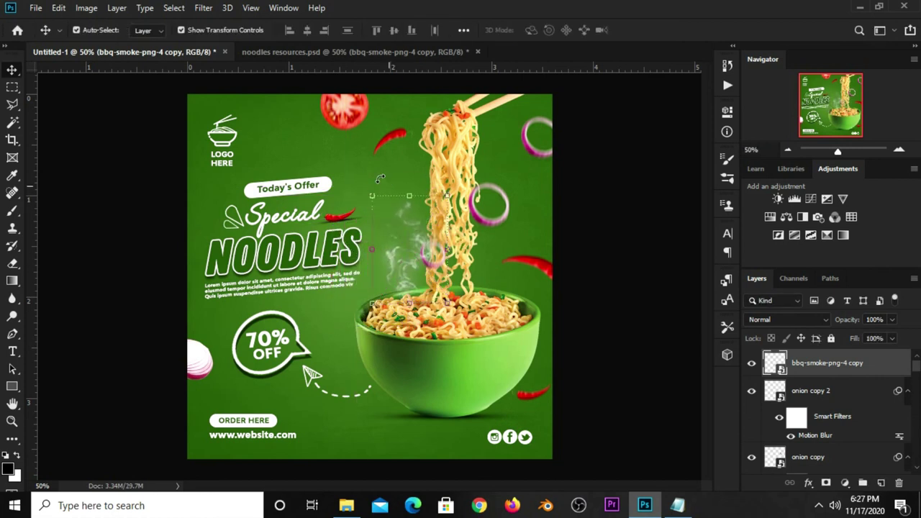
Lower the smoke layer to 39% opacity and tilt it further left
left_click(891, 320)
left_click_drag(852, 340, 850, 340)
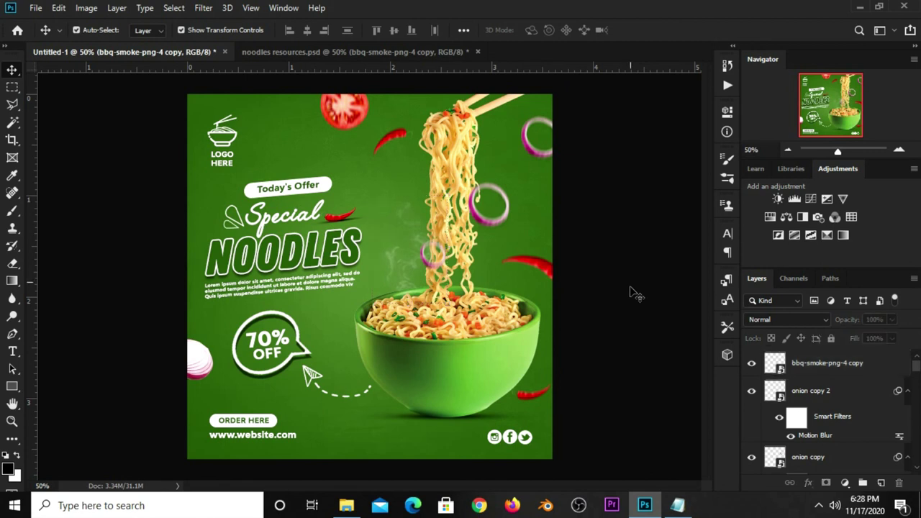
left_click(751, 363)
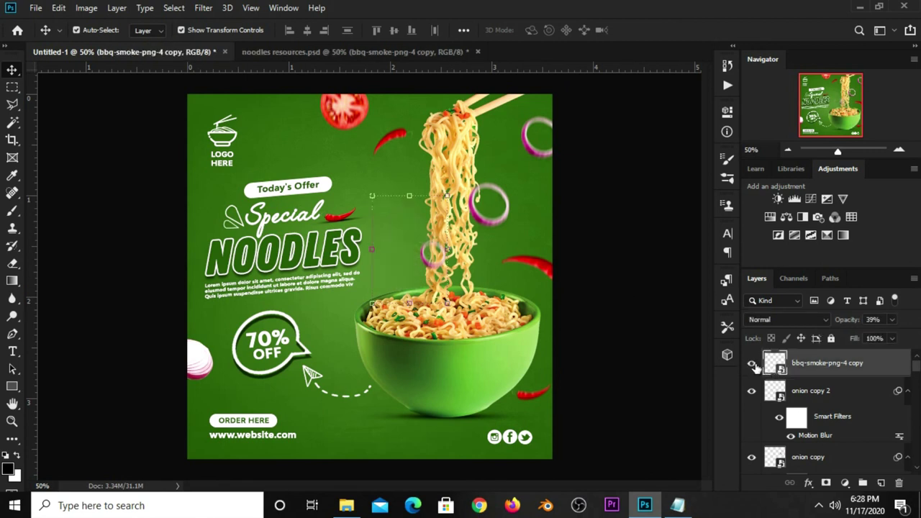
key("ctrl+t")
left_click_drag(406, 181, 393, 177)
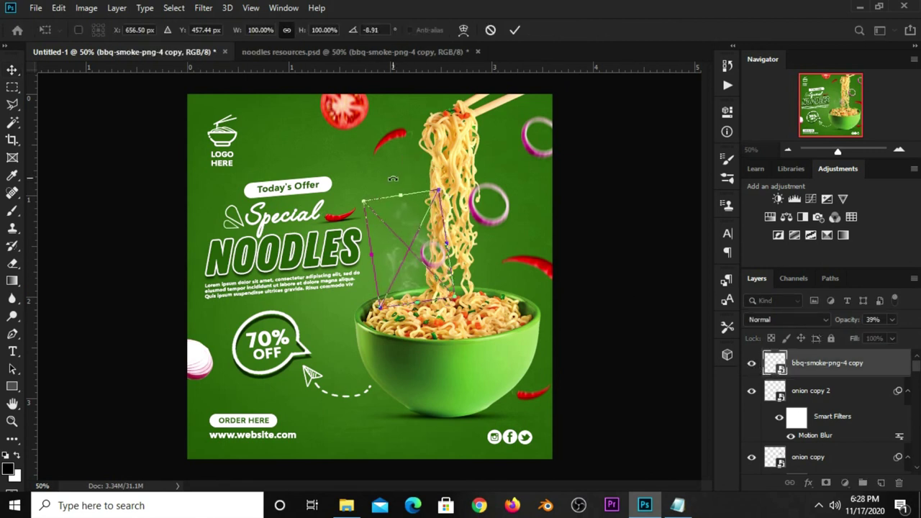
key("Return")
Duplicate the smoke layer and shift the copy right as a second wisp
key("ctrl+j")
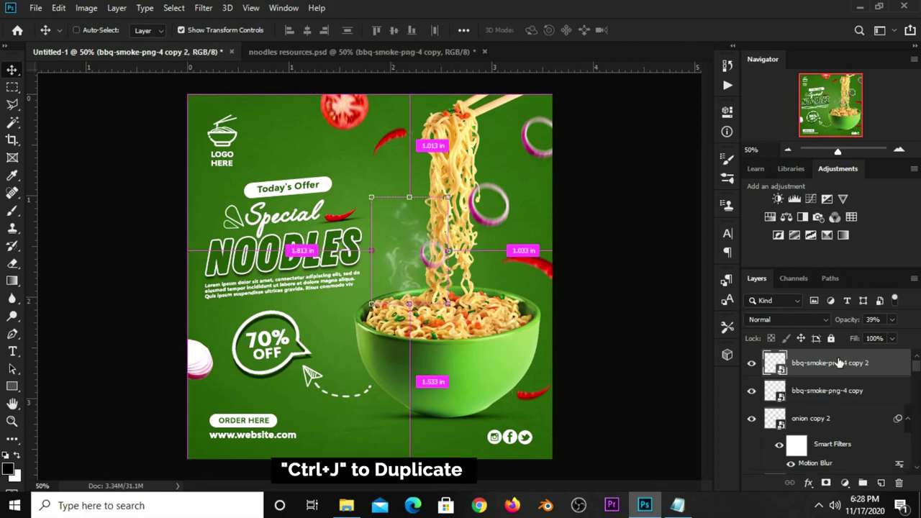
key("ctrl+t")
left_click_drag(404, 243, 505, 247)
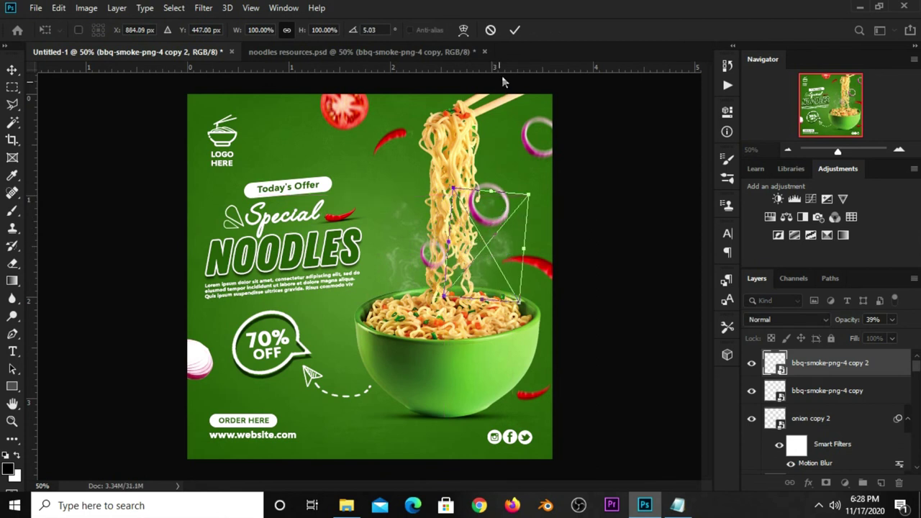
left_click(514, 31)
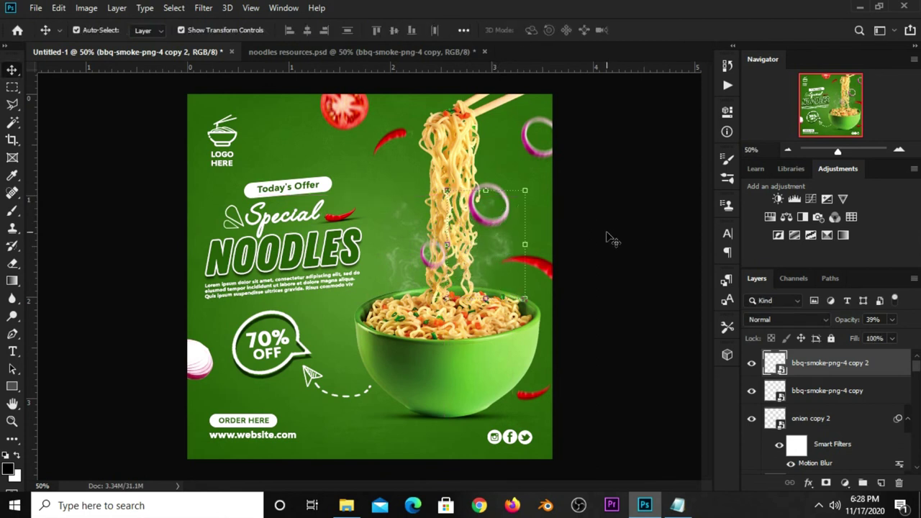
left_click(605, 239)
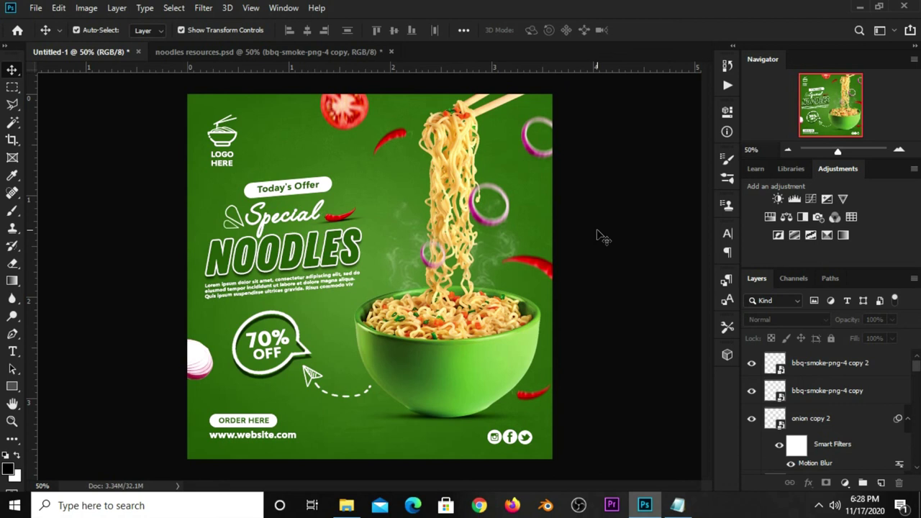
left_click(317, 288)
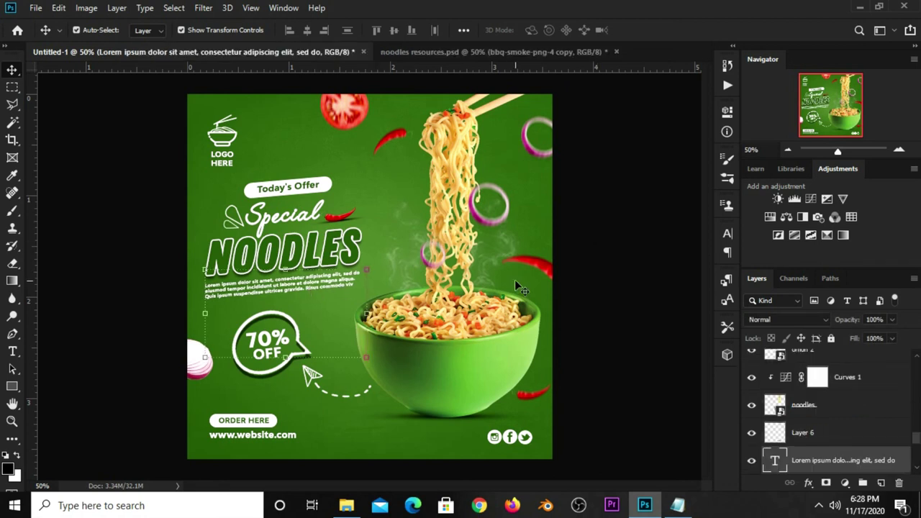
Add a Solid Color fill layer using dark green hex 063202
left_click(590, 286)
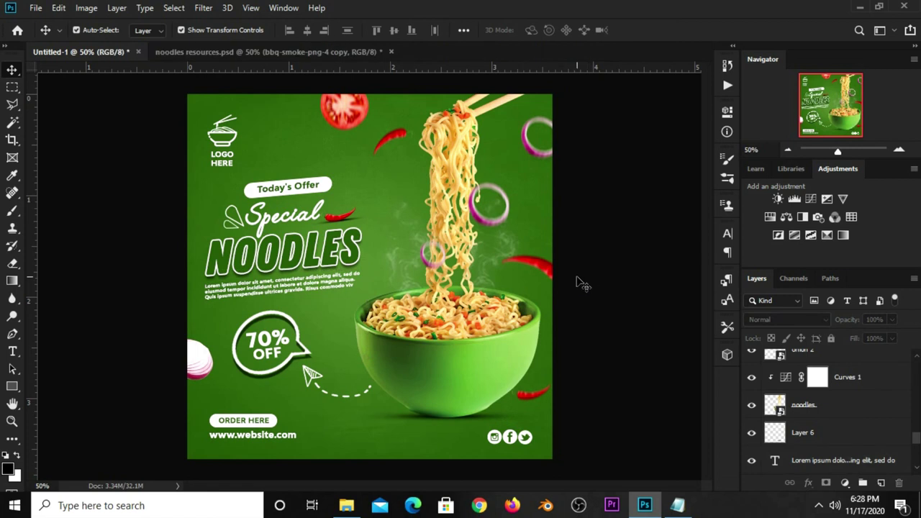
left_click(844, 483)
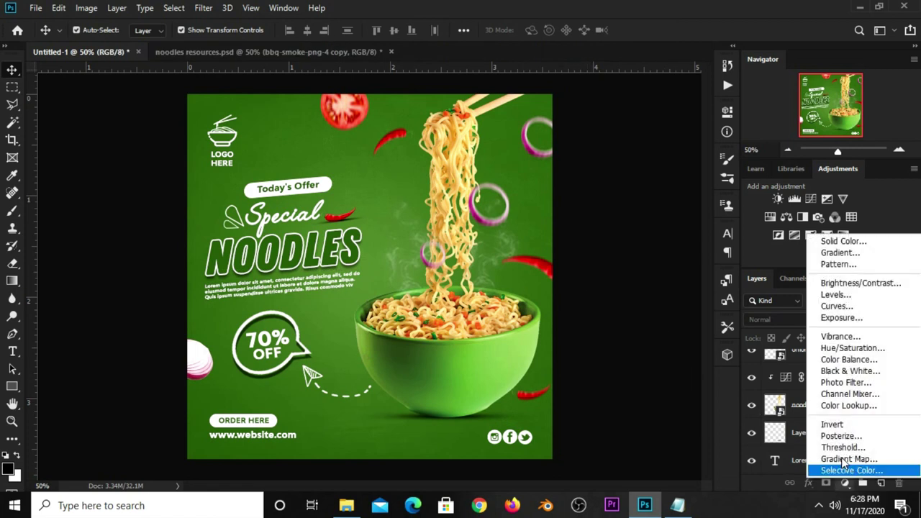
left_click(846, 248)
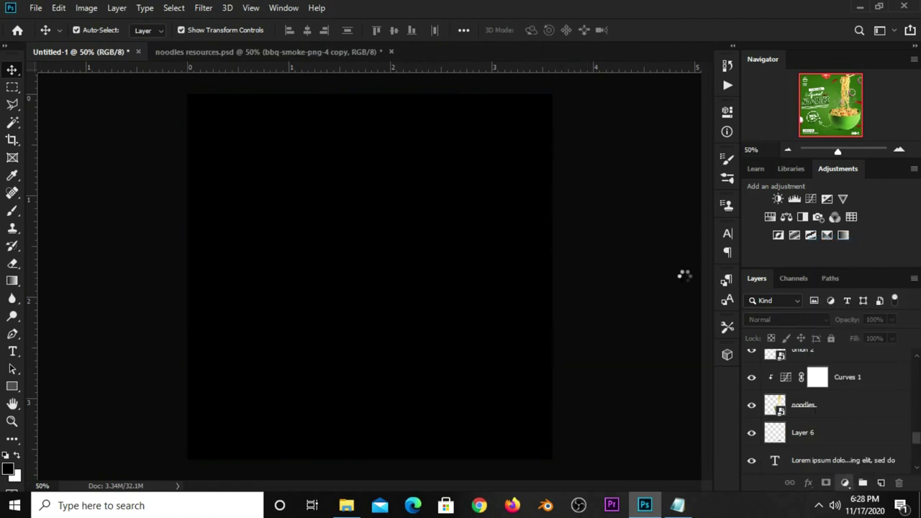
left_click(678, 505)
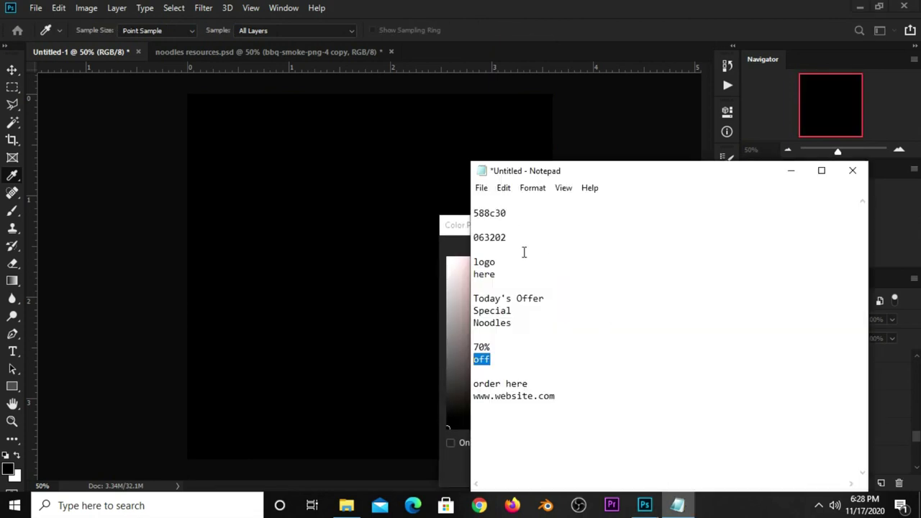
left_click_drag(521, 238, 449, 233)
right_click(475, 232)
left_click(516, 277)
left_click(602, 58)
right_click(680, 472)
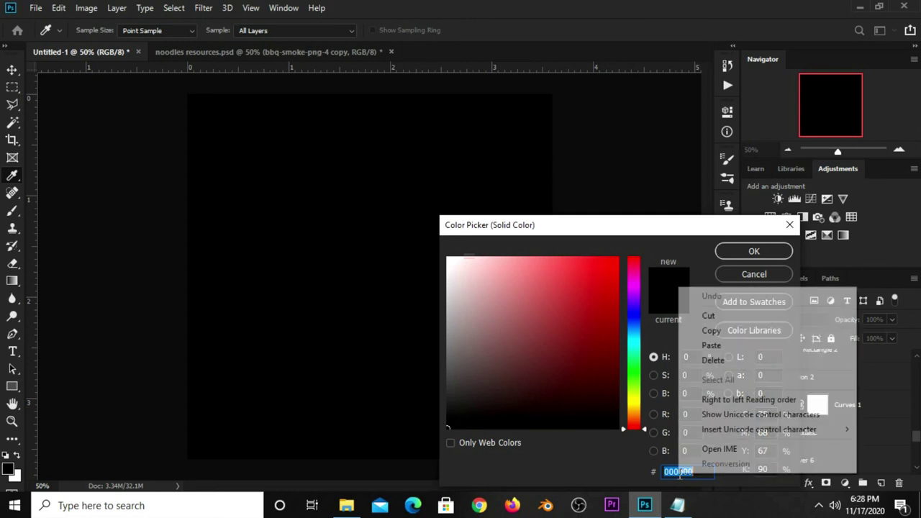
left_click(711, 347)
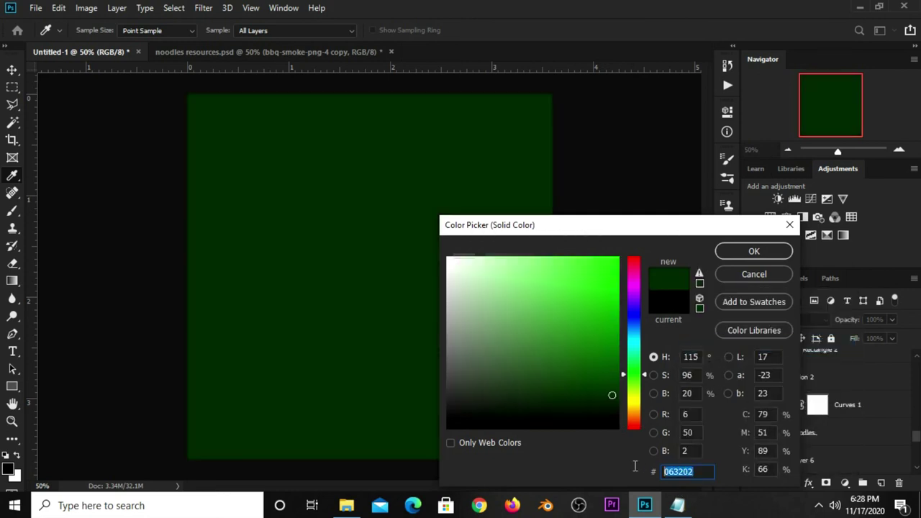
left_click(753, 251)
Set the green fill layer to Soft Light blending at 36% opacity
key("v")
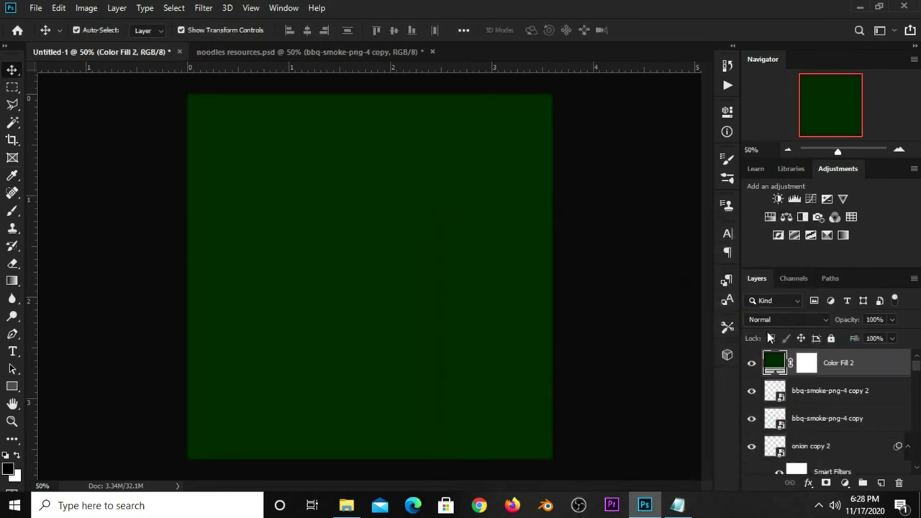
left_click(767, 320)
left_click(777, 327)
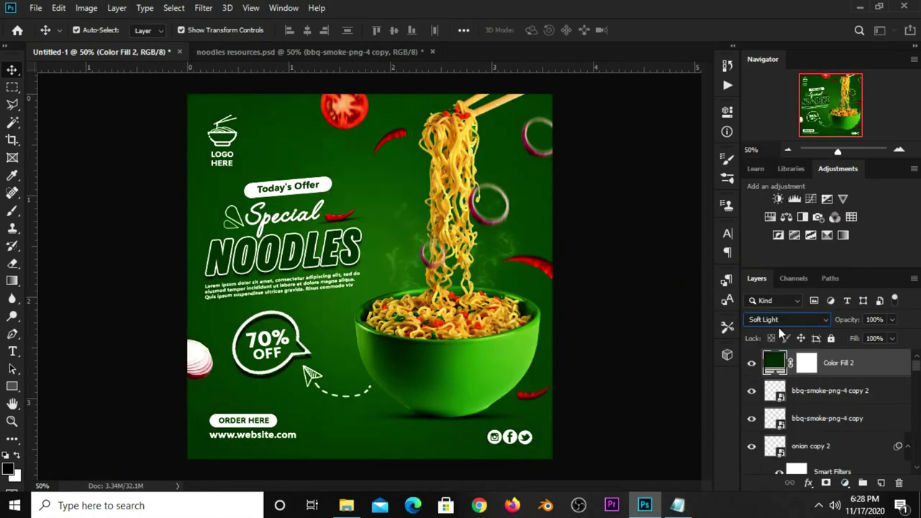
left_click(894, 321)
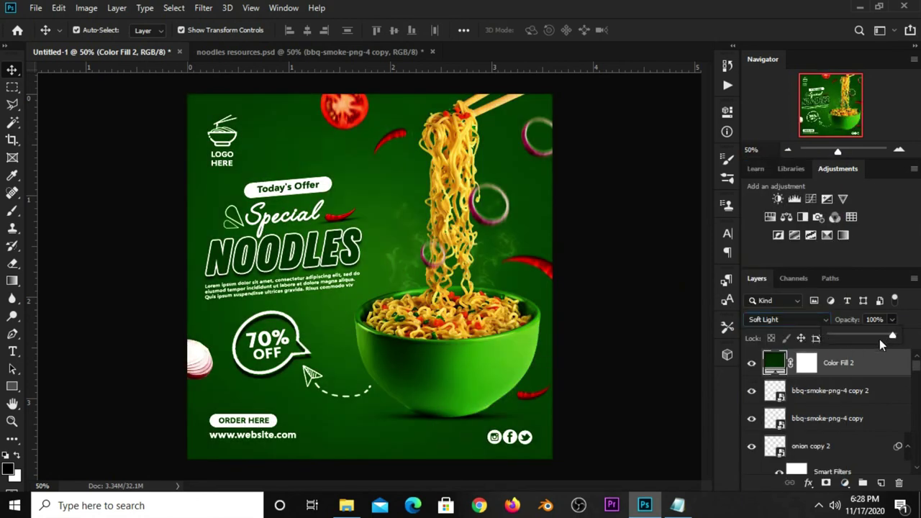
left_click(854, 336)
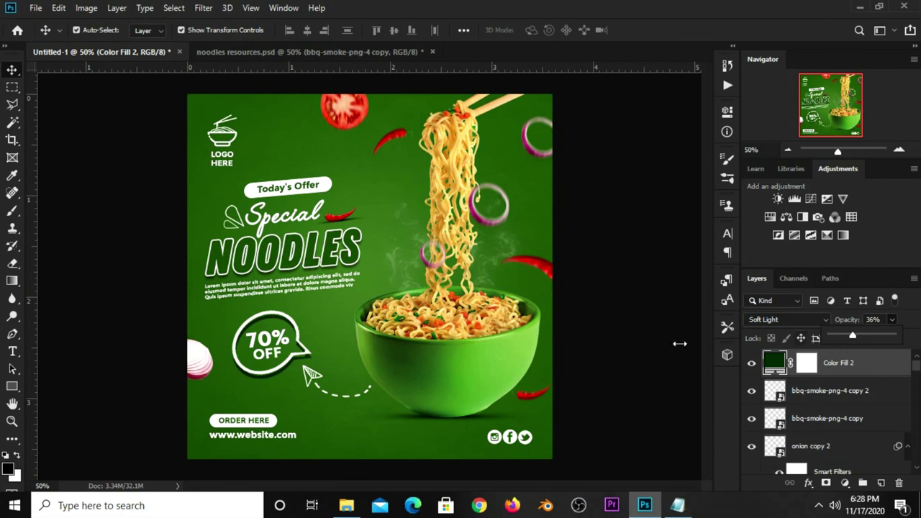
left_click(680, 344)
left_click(749, 365)
left_click(751, 364)
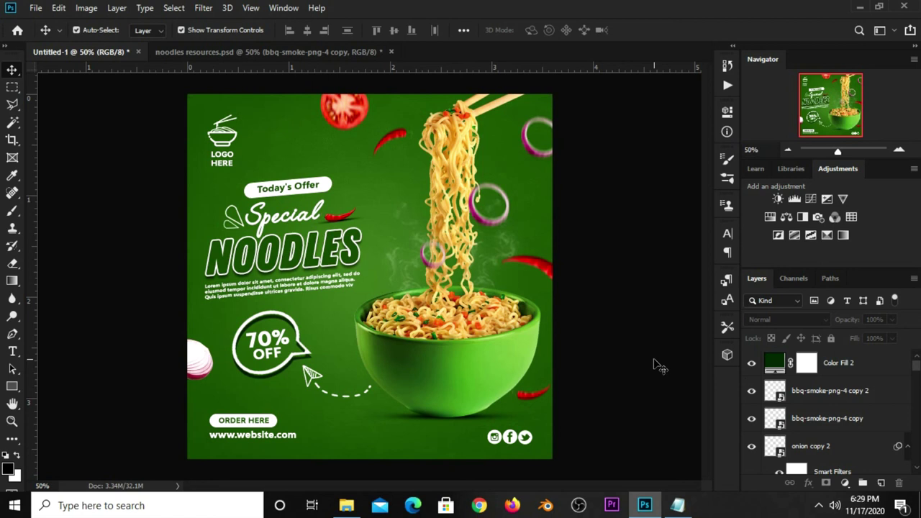
Zoom out to 50% and stamp all visible layers into new Layer 7 with Ctrl+Alt+Shift+E
scroll(660, 366, "up", 1)
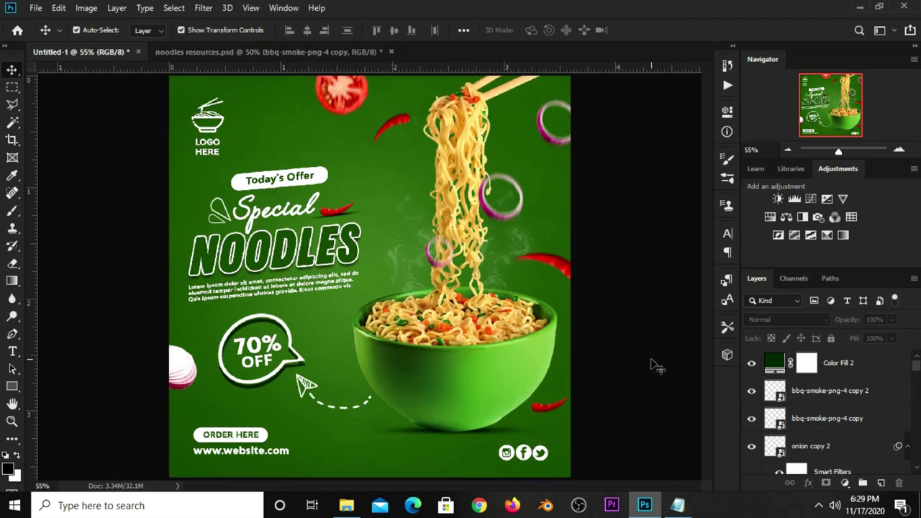
key("ctrl+minus")
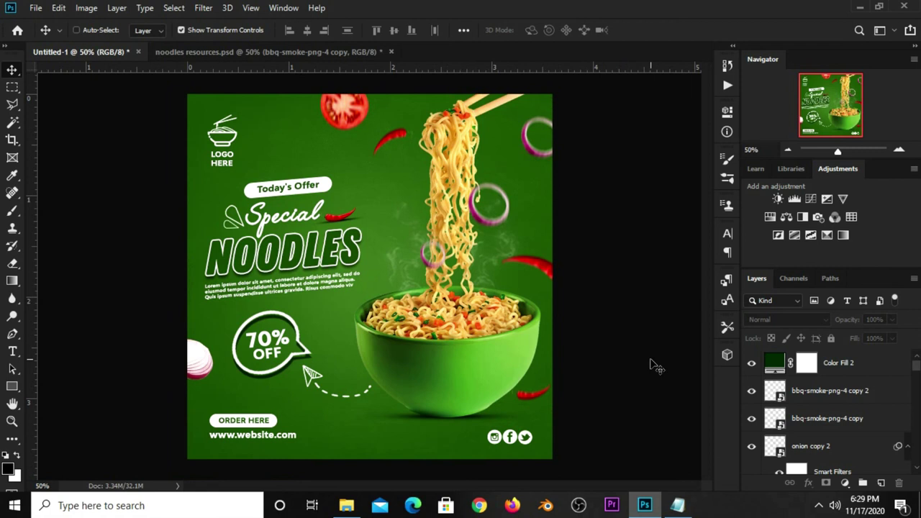
key("ctrl+alt+shift+e")
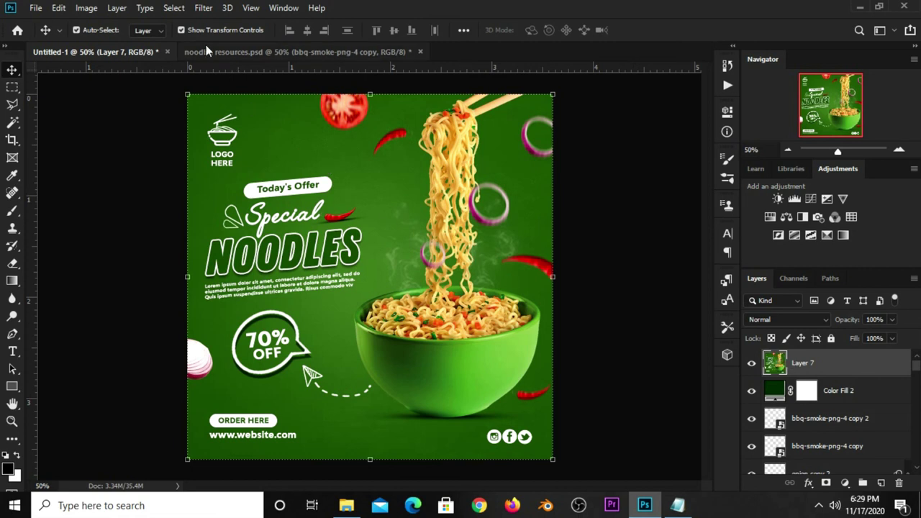
left_click(204, 8)
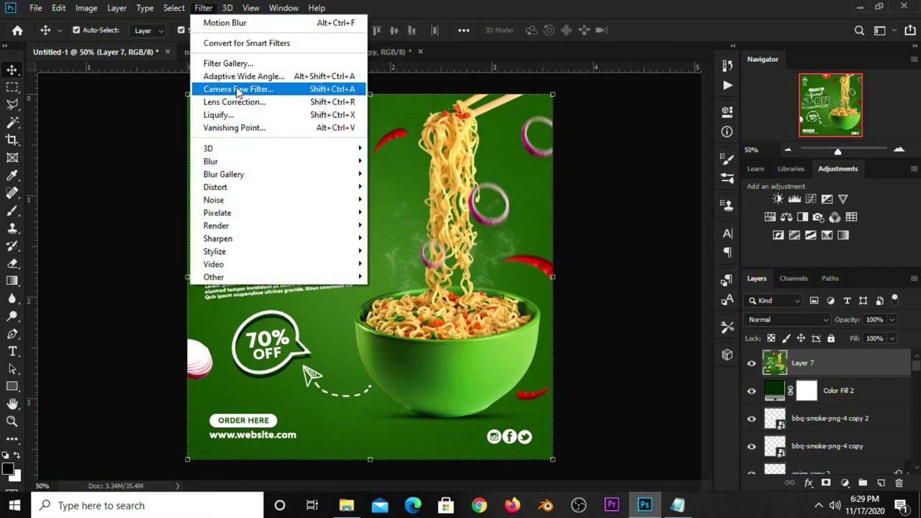
In Camera Raw, set Exposure +0.60, Contrast +9, Highlights +29, Shadows -13, Whites -28, Blacks +5
left_click(236, 89)
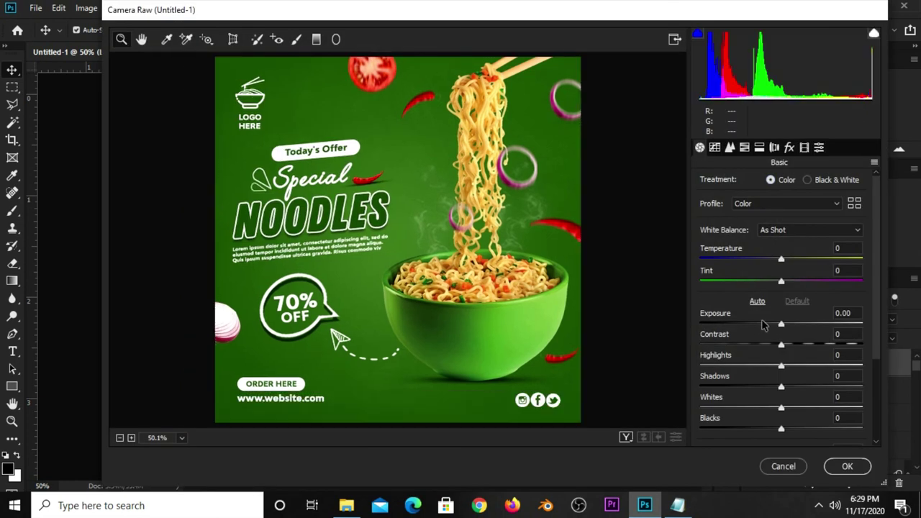
left_click_drag(783, 324, 791, 325)
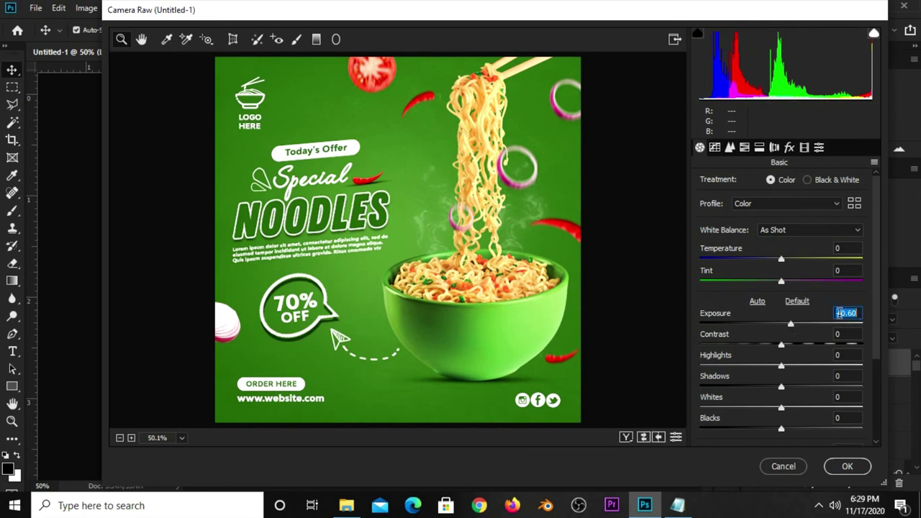
left_click_drag(782, 345, 805, 367)
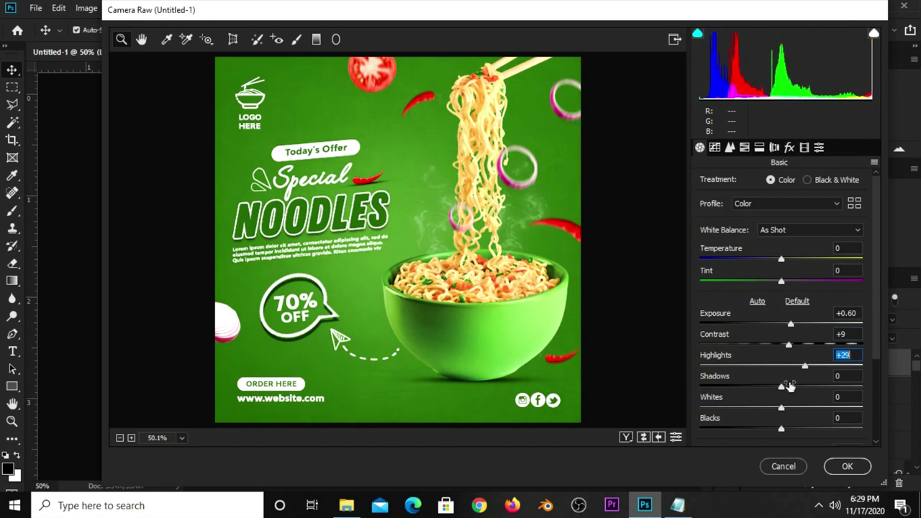
left_click_drag(782, 387, 771, 386)
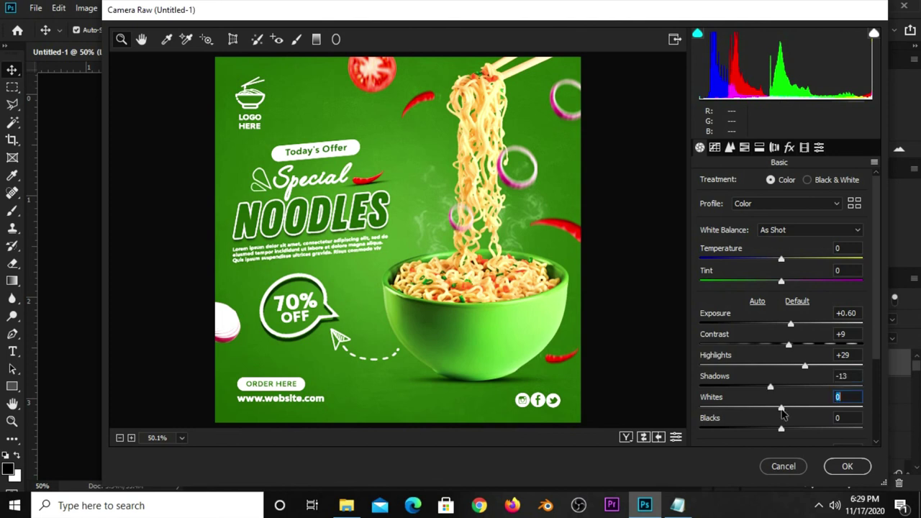
mouse_move(782, 408)
left_mouse_down()
mouse_move(759, 409)
mouse_move(787, 427)
left_mouse_up()
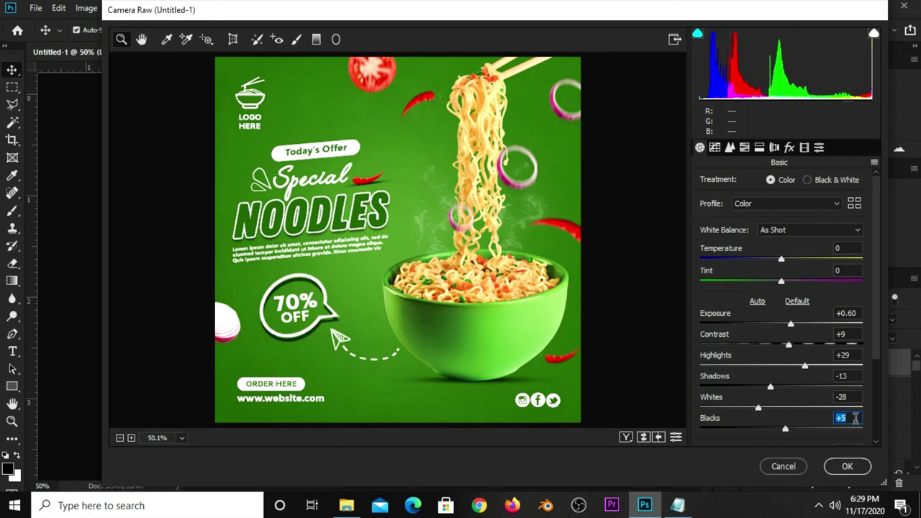
Review the Basic slider values and apply the Camera Raw grade to Layer 7
left_click(849, 396)
left_click(849, 375)
left_click(850, 355)
left_click(839, 334)
left_click(834, 313)
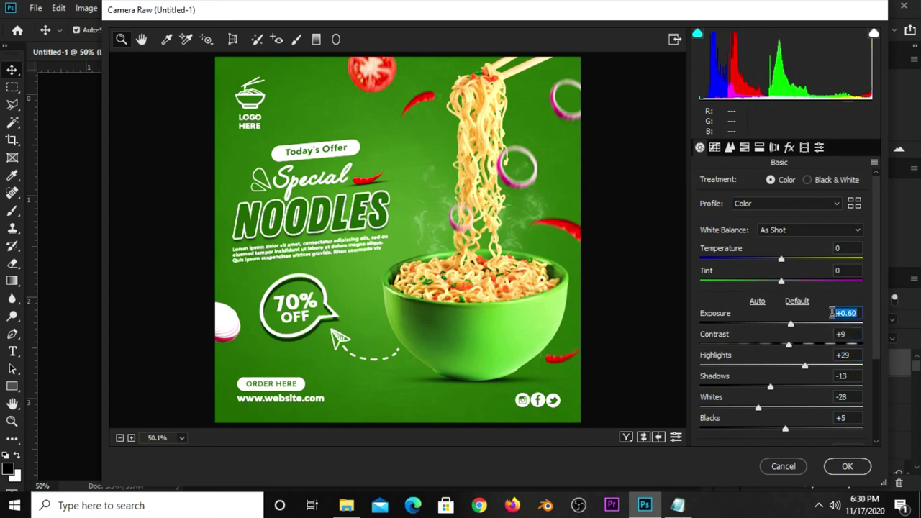
left_click(841, 467)
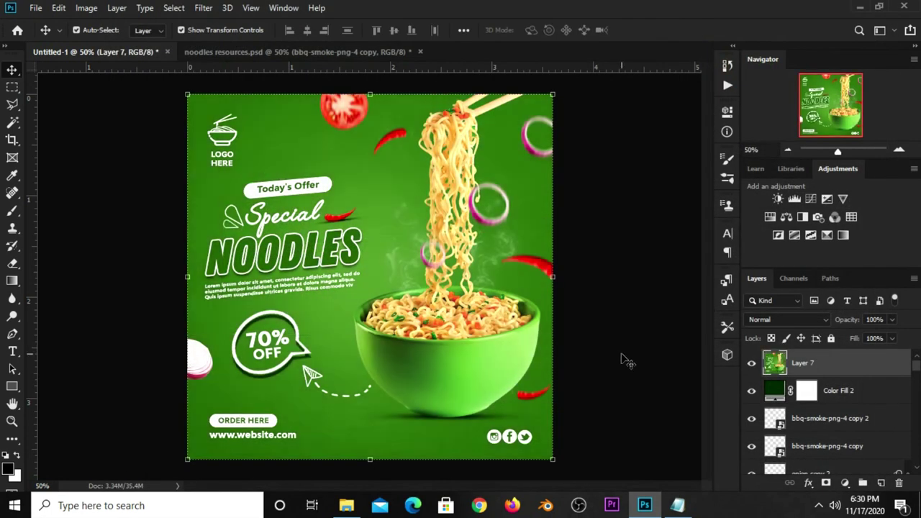
Compare the graded Layer 7, then add a Curves layer with midtones pulled down
left_click(626, 361)
left_click(752, 364)
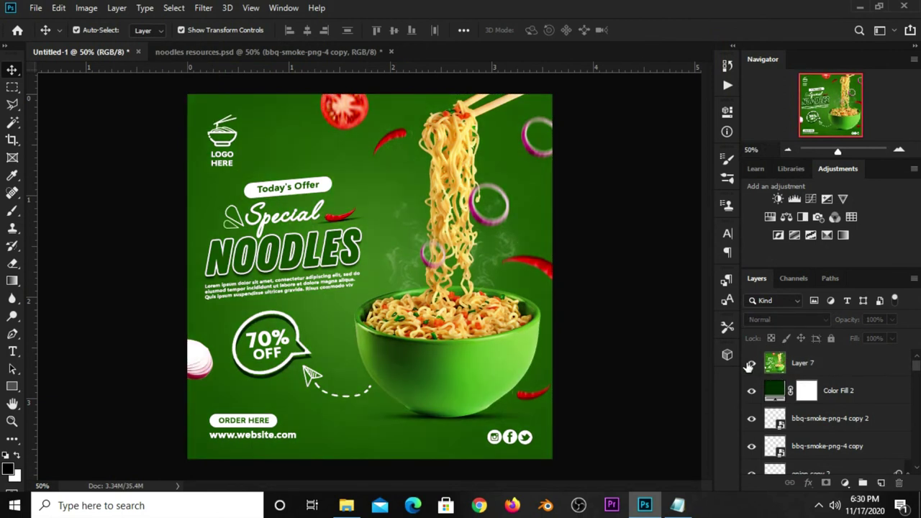
left_click(750, 364)
left_click(846, 484)
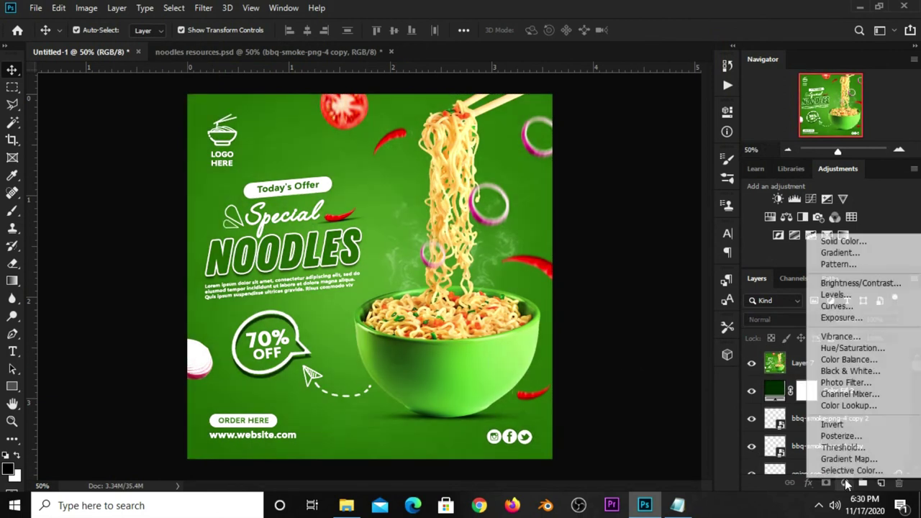
left_click(835, 305)
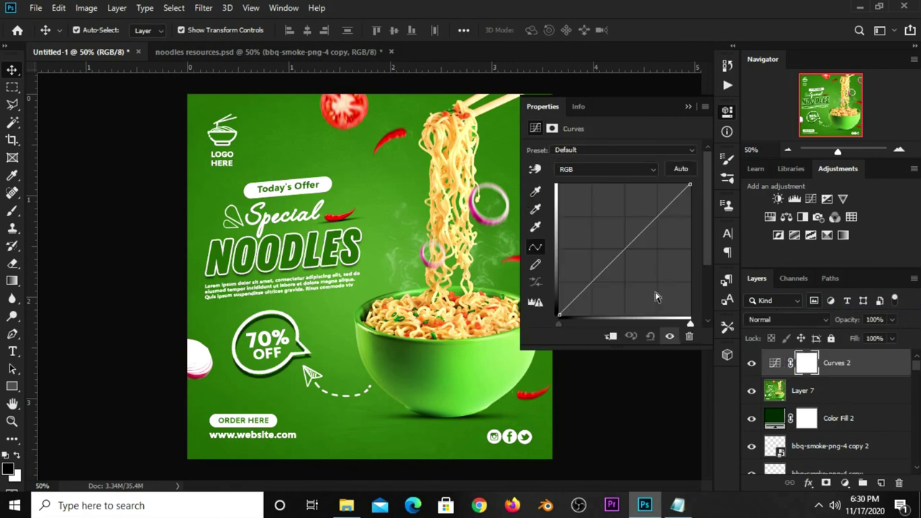
left_click_drag(616, 259, 614, 269)
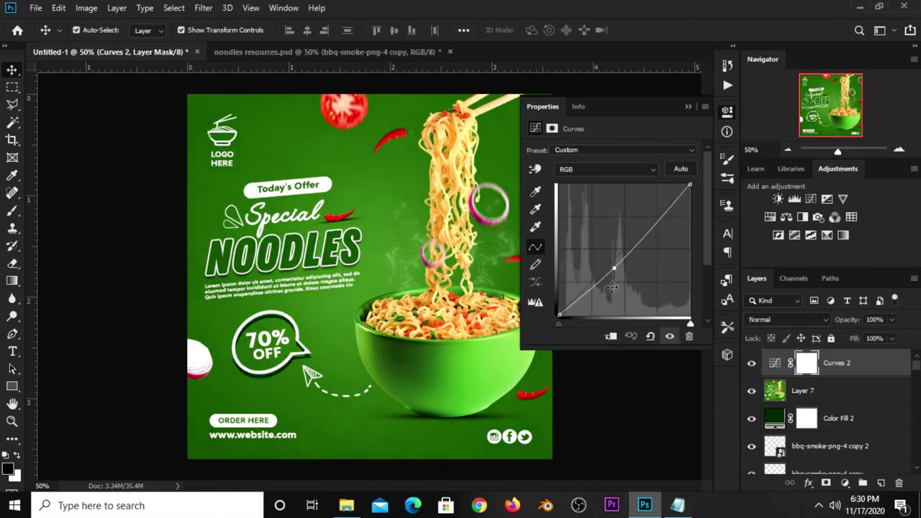
left_click(688, 106)
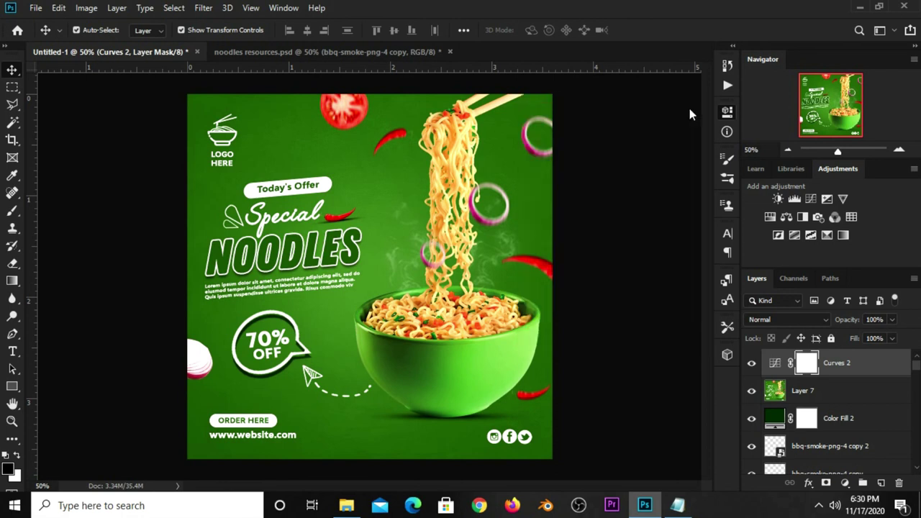
Toggle the Curves 2 layer to compare and return the view to 50% zoom
left_click(642, 201)
left_click(750, 363)
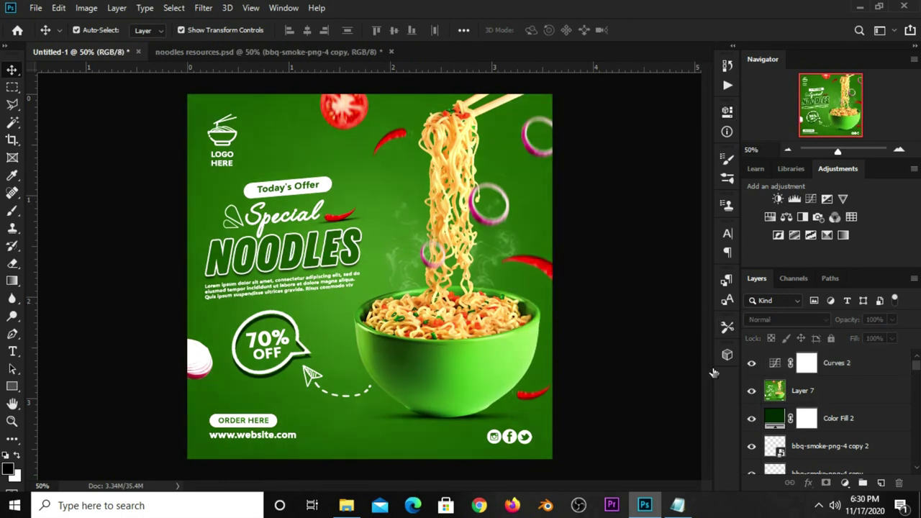
key("ctrl+plus")
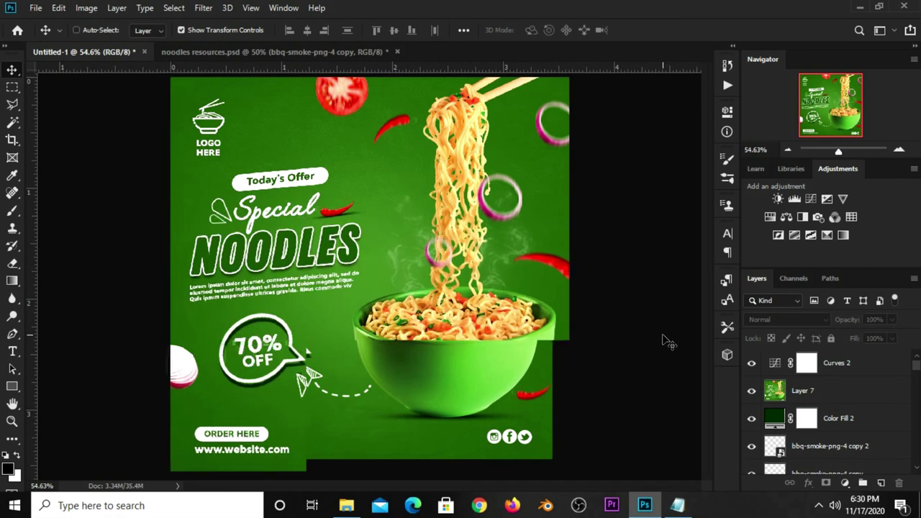
key("ctrl+minus")
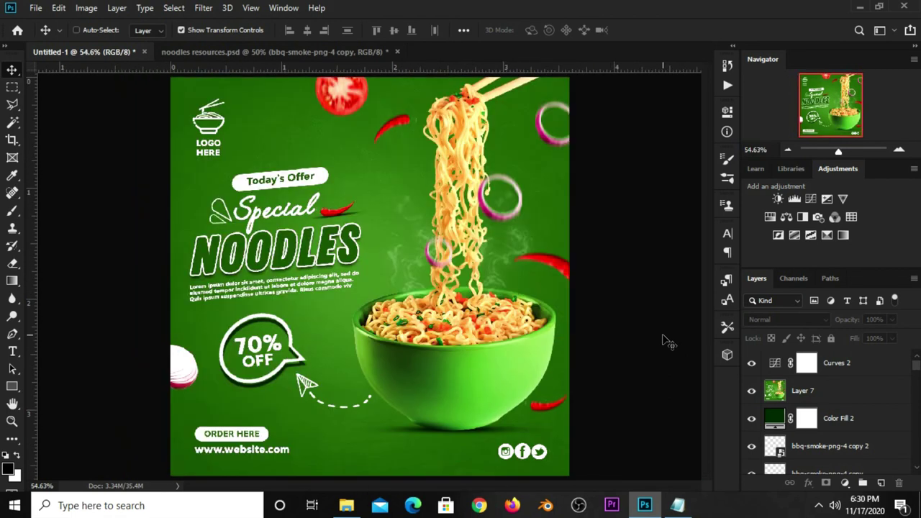